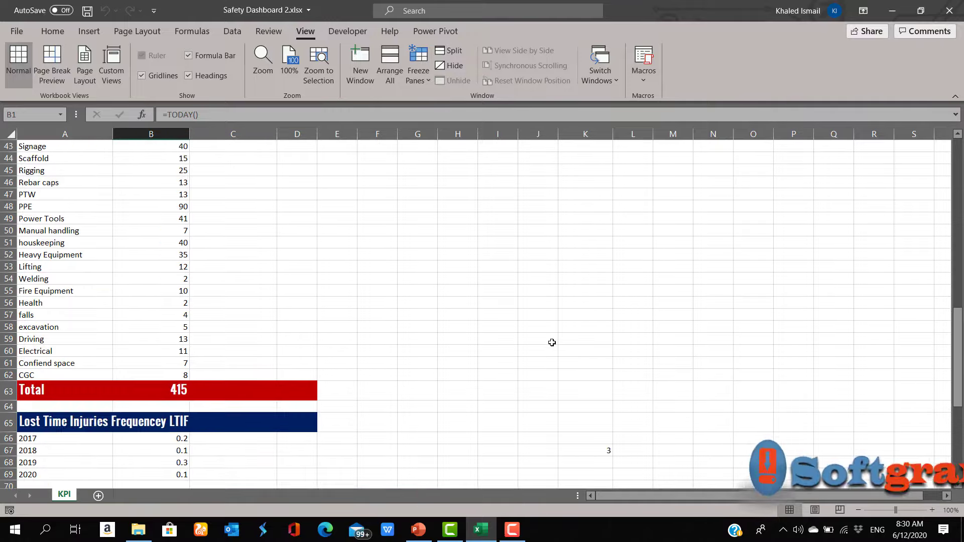
# - Switch to PowerPoint to view the HSE Monthly Dashboard slide, and return to the start of the KPI sheet in Excel
pyautogui.scroll(7, 552, 343)
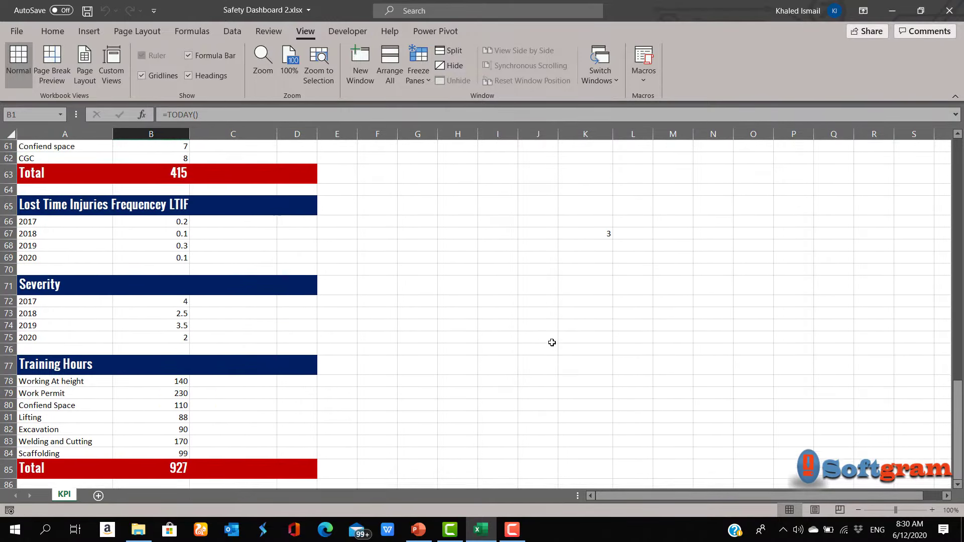
pyautogui.click(418, 529)
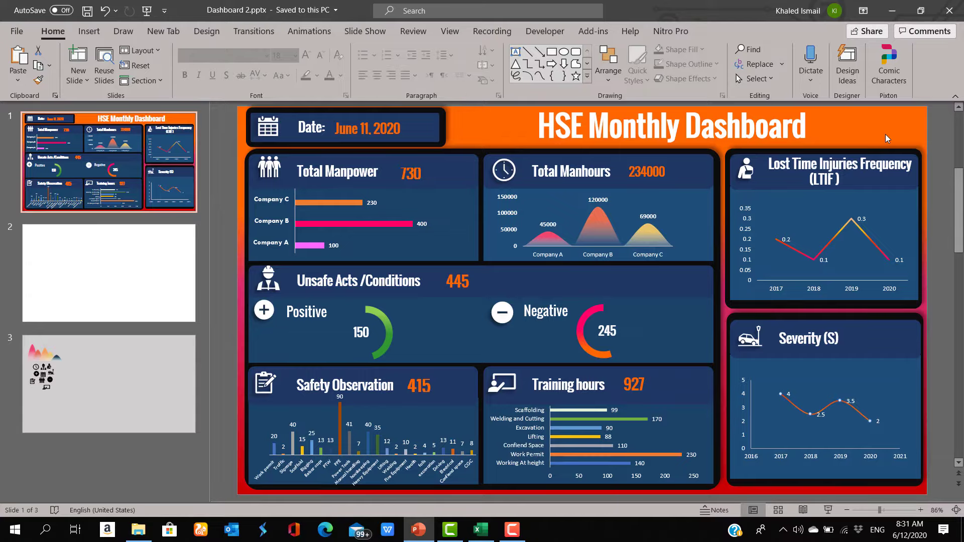
pyautogui.click(893, 18)
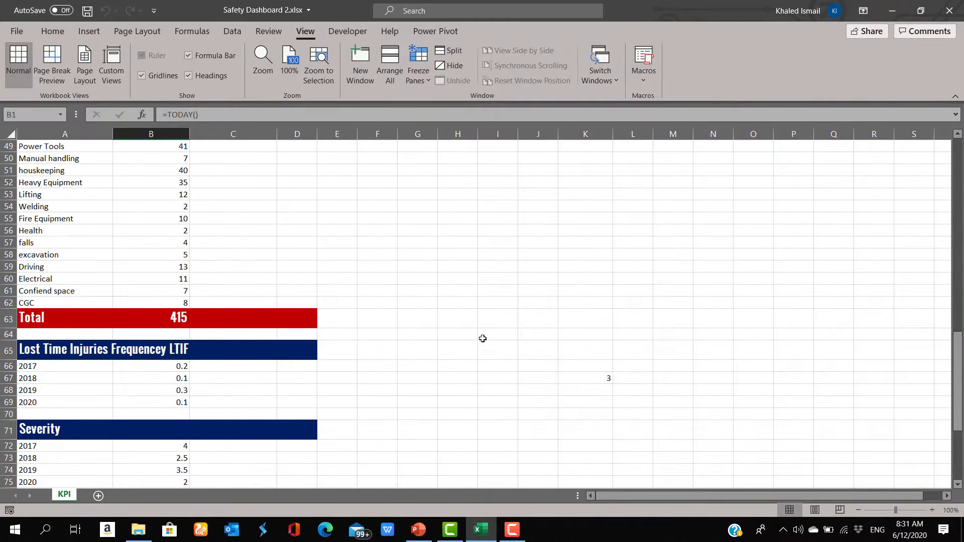
pyautogui.scroll(14, 480, 328)
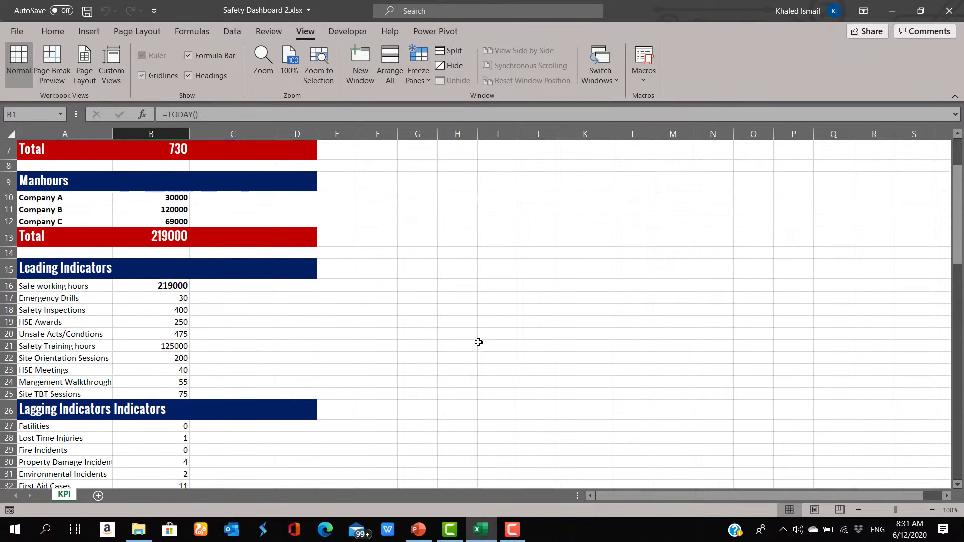
pyautogui.scroll(2, 478, 341)
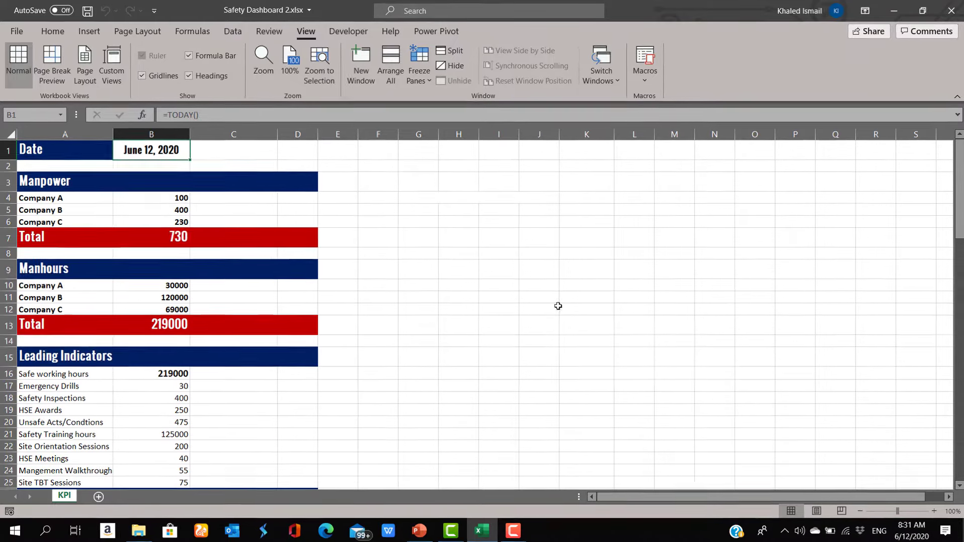
# - Skim the KPI sheet from the date row down to the lost time injuries data and back
pyautogui.click(234, 150)
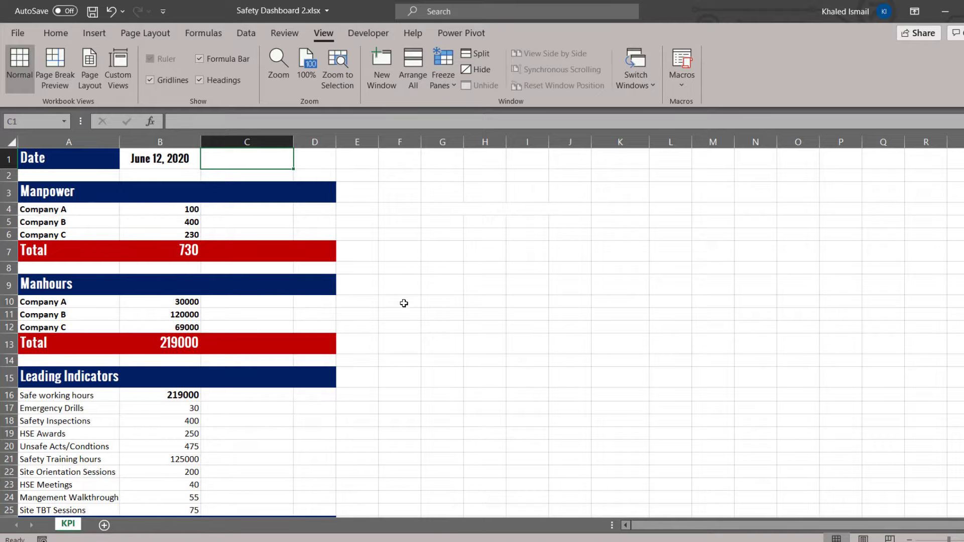
pyautogui.scroll(-8, 403, 303)
pyautogui.scroll(-11, 403, 304)
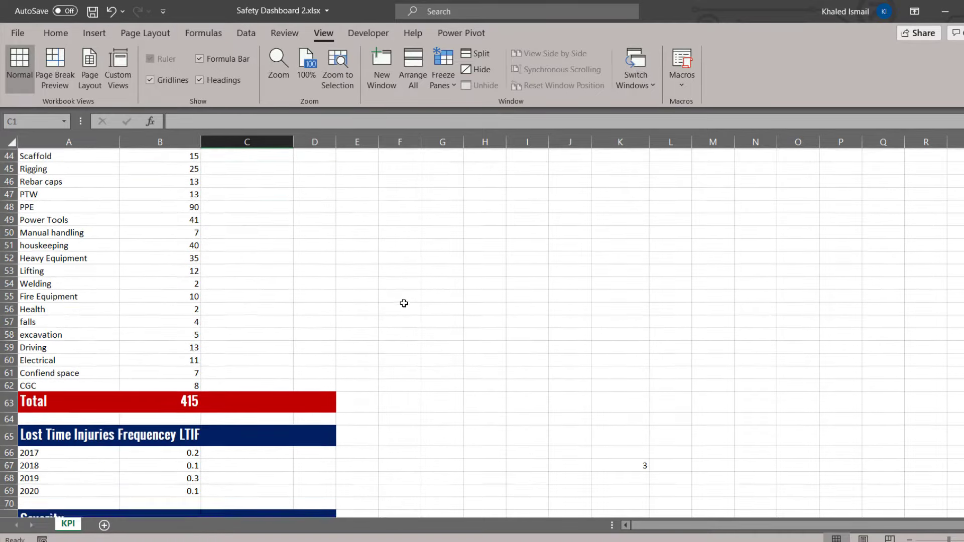
pyautogui.scroll(10, 409, 313)
pyautogui.scroll(9, 412, 312)
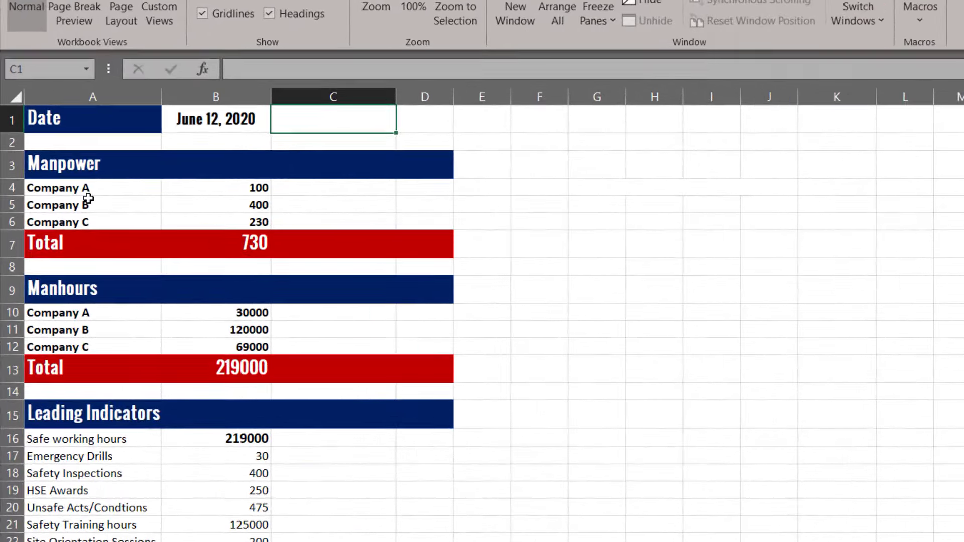
# - Inspect the Manpower total's formula in B7 and read the Manhours, Leading Indicators and Lagging Indicators sections
pyautogui.click(254, 248)
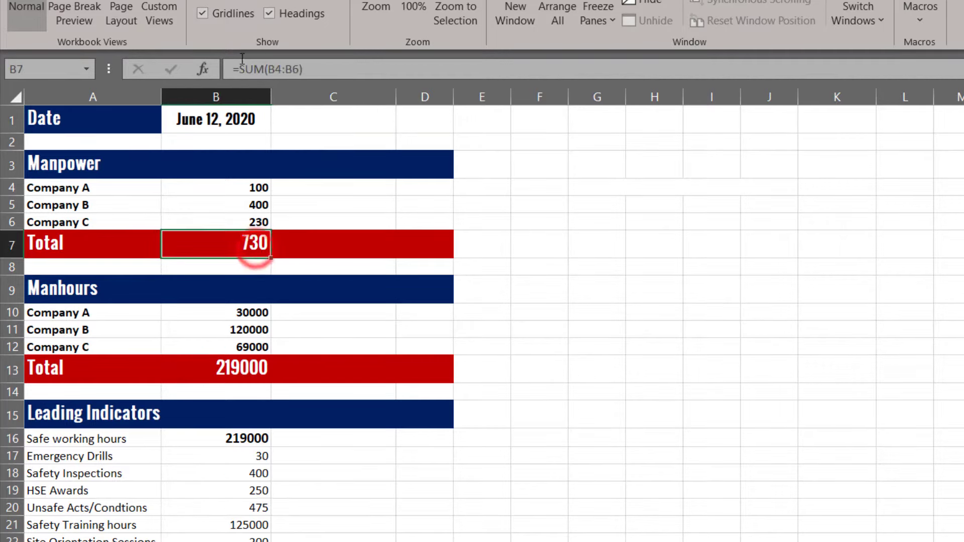
pyautogui.scroll(-2, 214, 323)
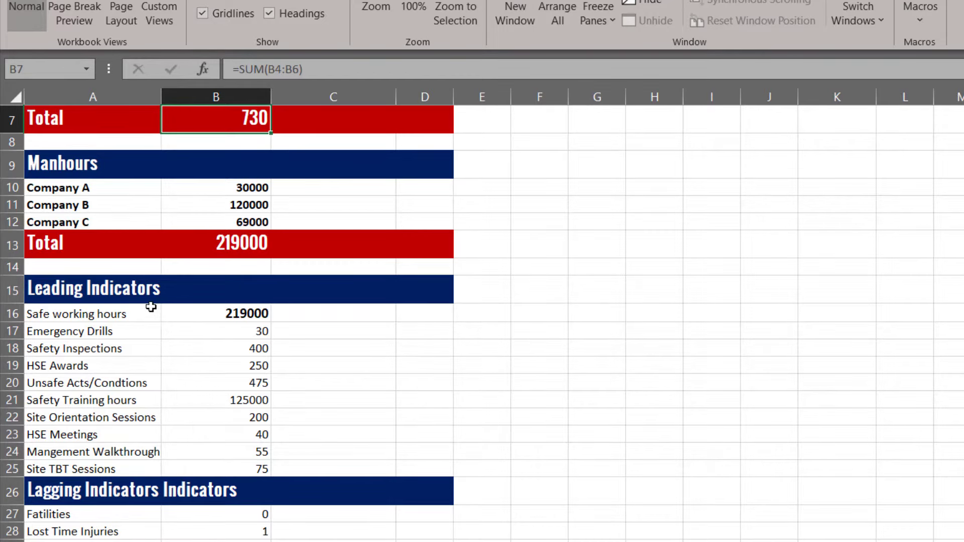
pyautogui.scroll(-2, 151, 307)
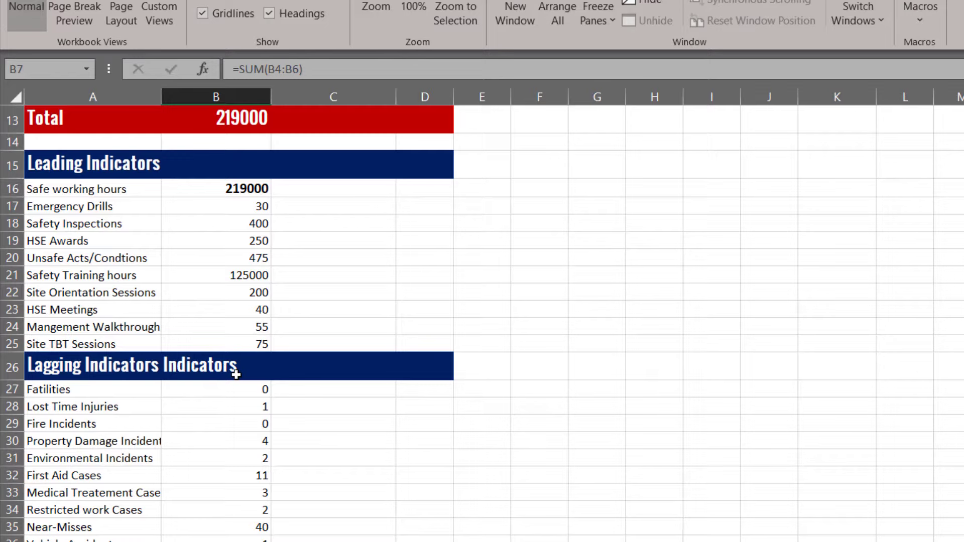
pyautogui.scroll(2, 236, 374)
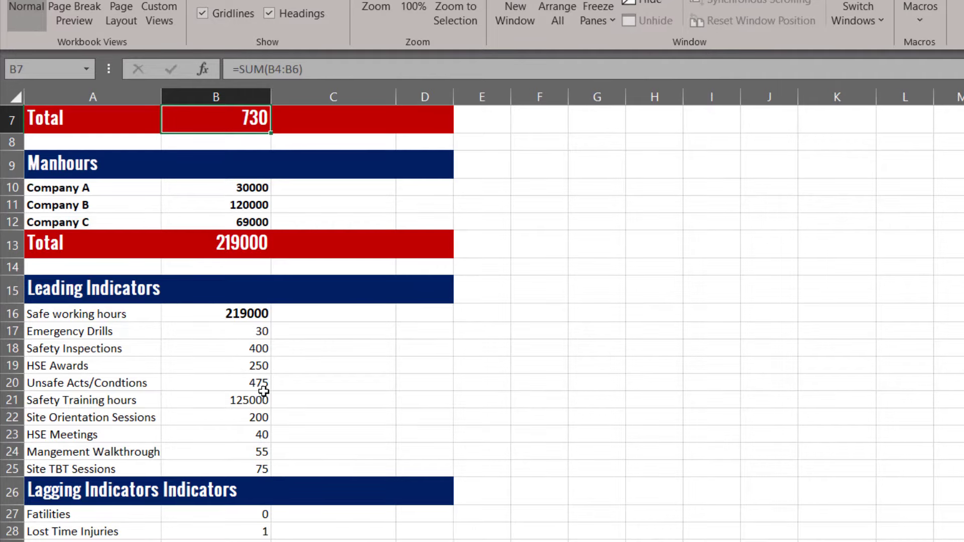
pyautogui.scroll(-2, 264, 391)
# - Review the Unsafe Acts/Conditions section and the safety observation categories listed below it
pyautogui.scroll(-6, 265, 385)
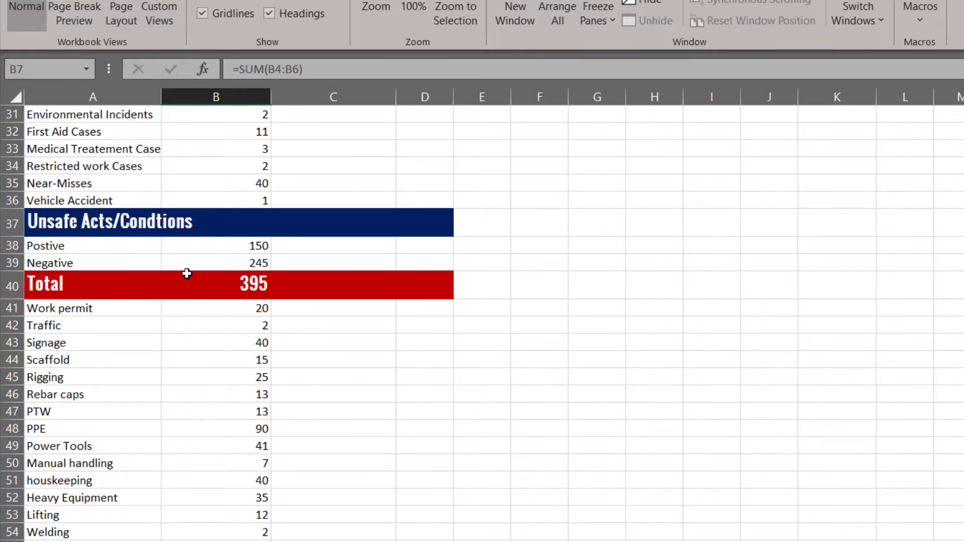
pyautogui.scroll(-3, 267, 304)
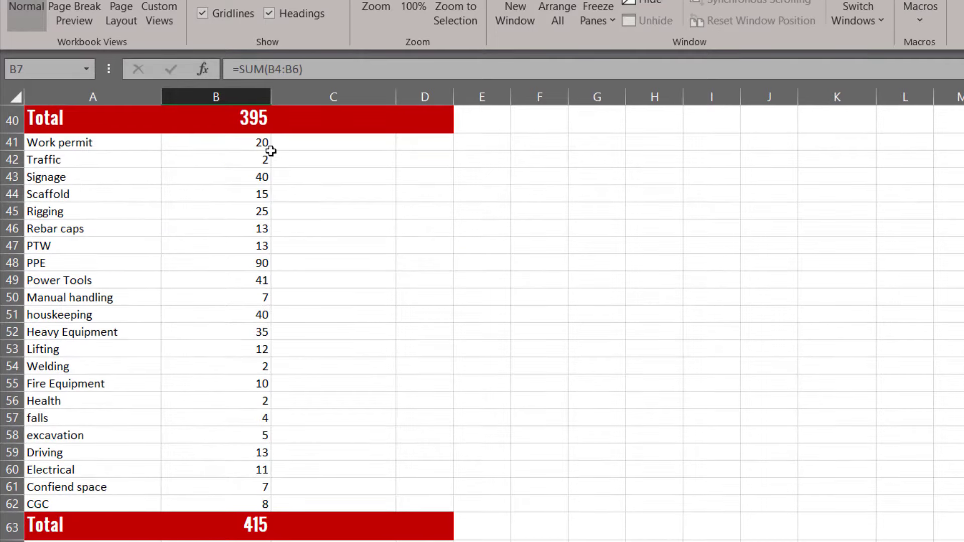
pyautogui.scroll(3, 267, 150)
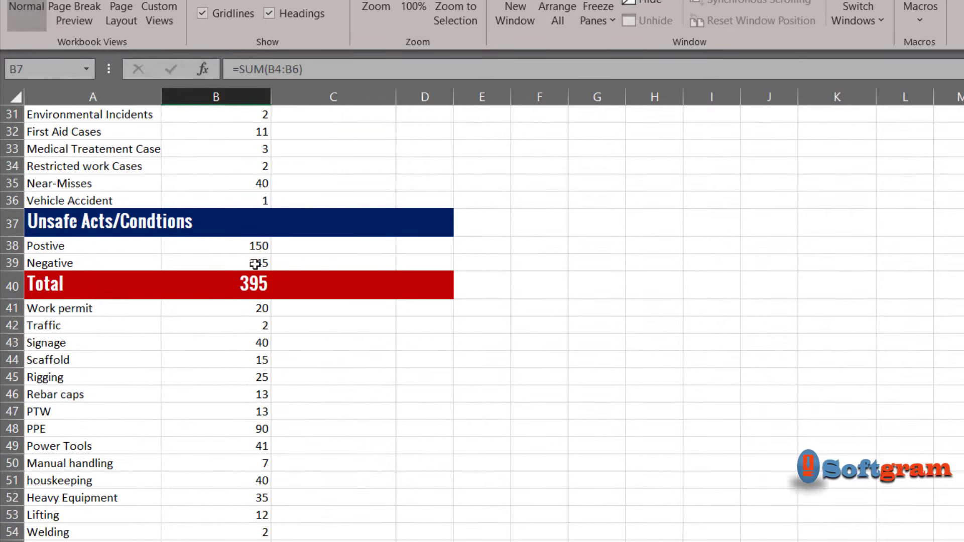
pyautogui.scroll(-2, 291, 370)
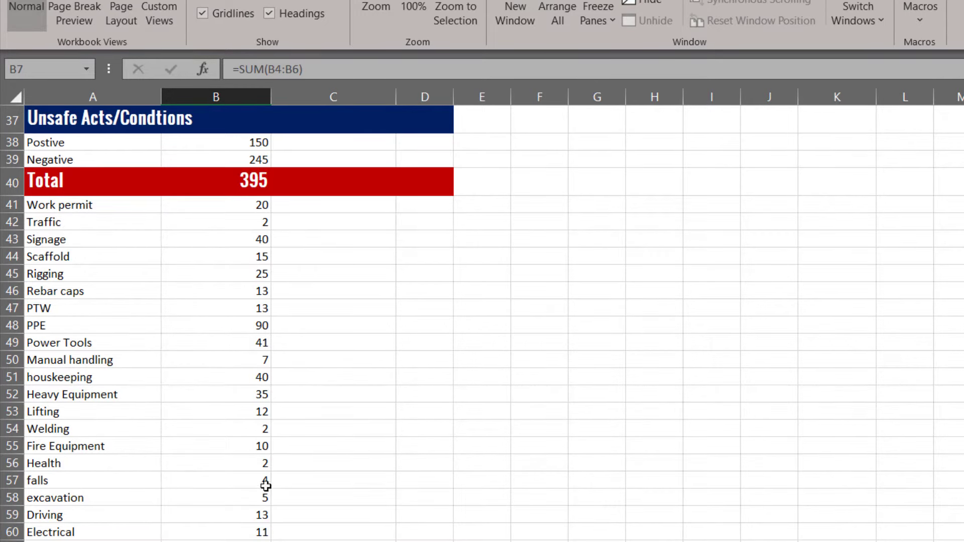
pyautogui.scroll(-2, 253, 502)
# - Review the Lost Time Injuries Frequency, Severity and Training Hours sections, and return to the first rows of the sheet
pyautogui.scroll(-3, 279, 455)
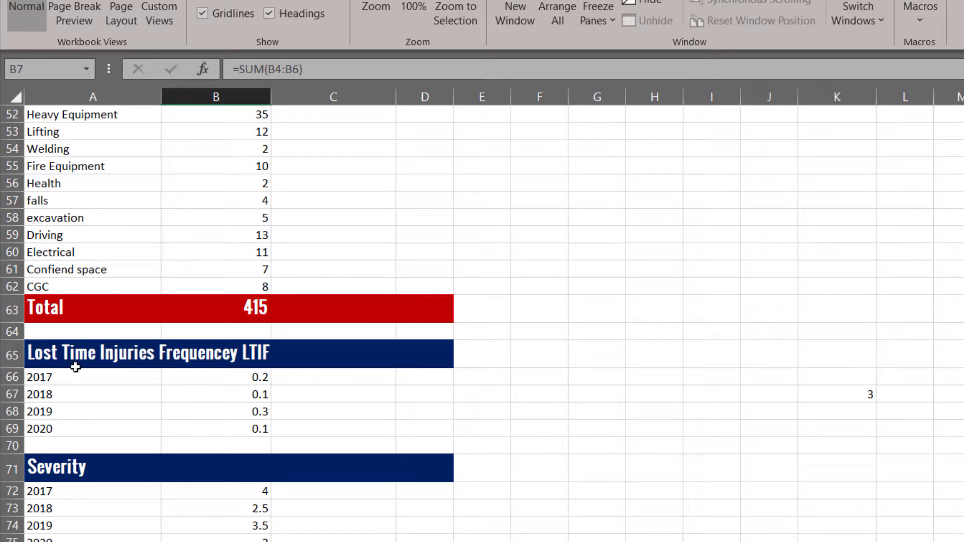
pyautogui.scroll(-2, 157, 394)
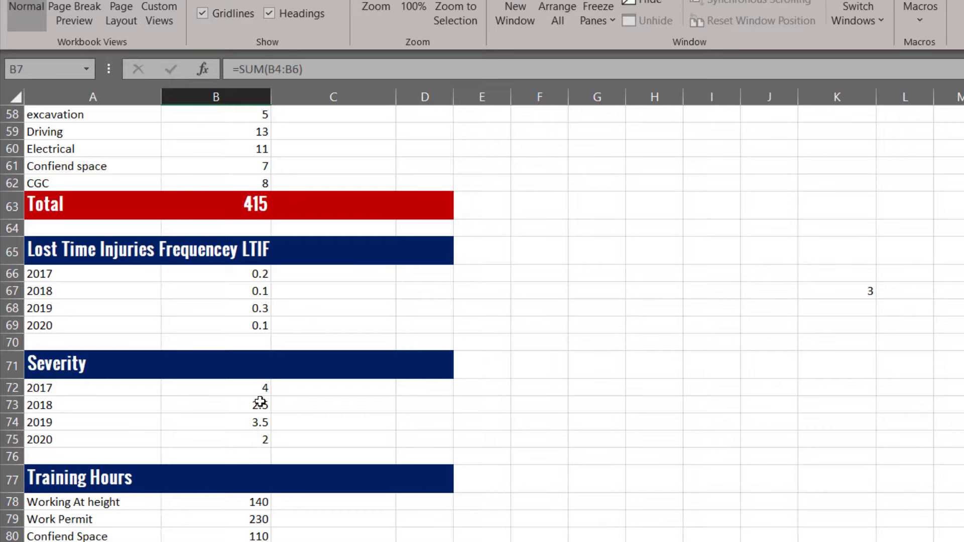
pyautogui.scroll(-2, 127, 374)
pyautogui.scroll(-2, 127, 374)
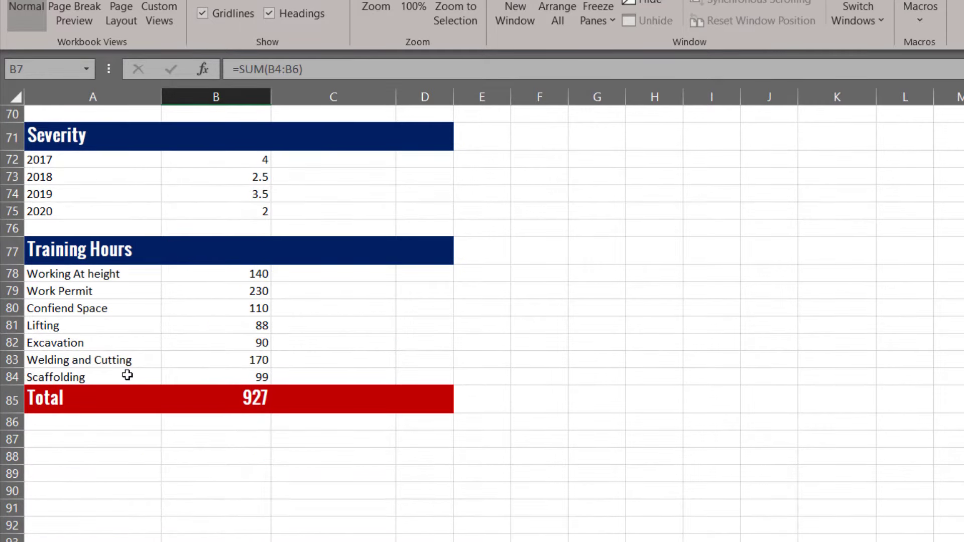
pyautogui.scroll(2, 127, 372)
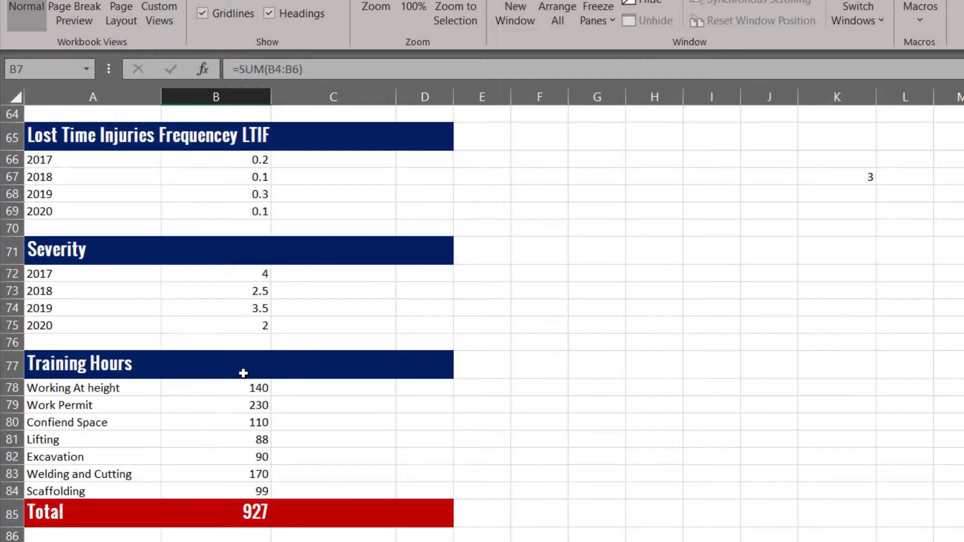
pyautogui.scroll(16, 258, 387)
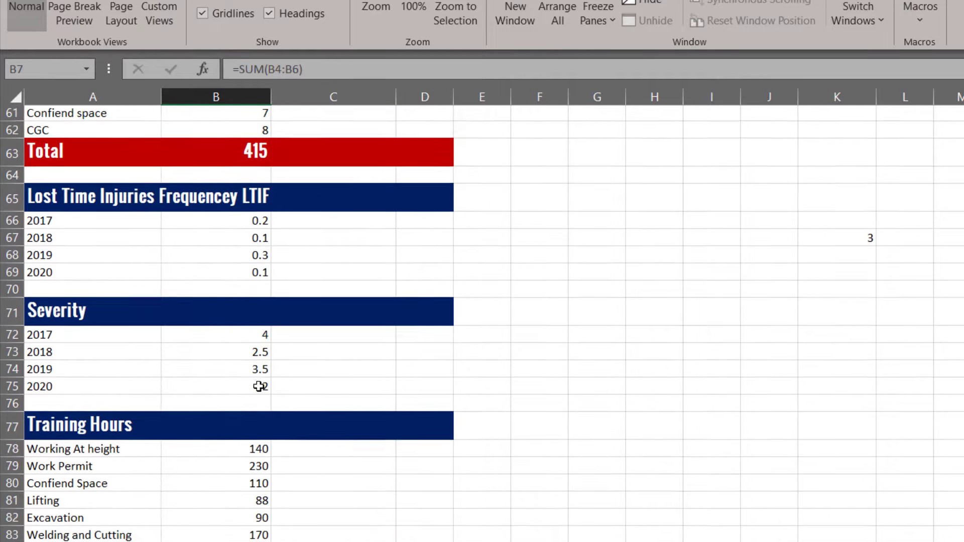
pyautogui.scroll(5, 258, 386)
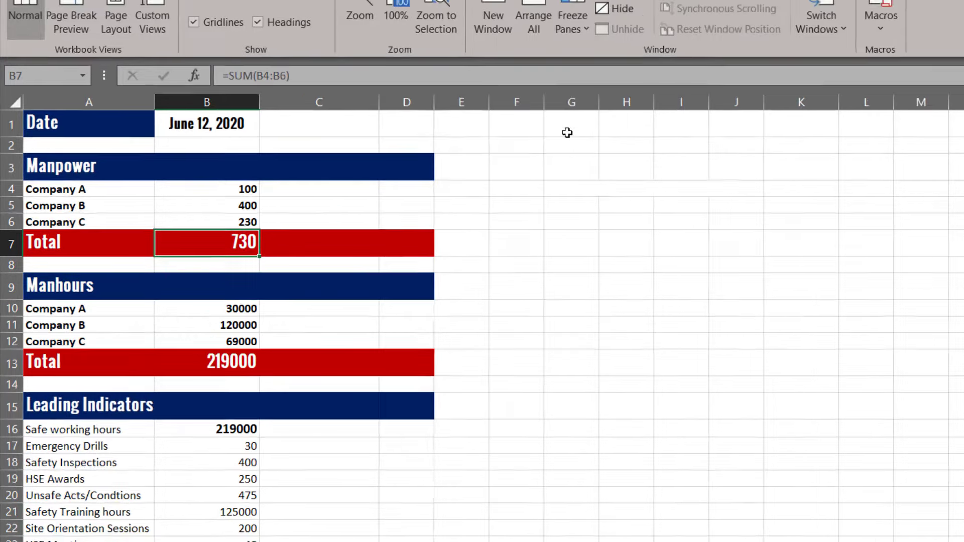
pyautogui.click(593, 128)
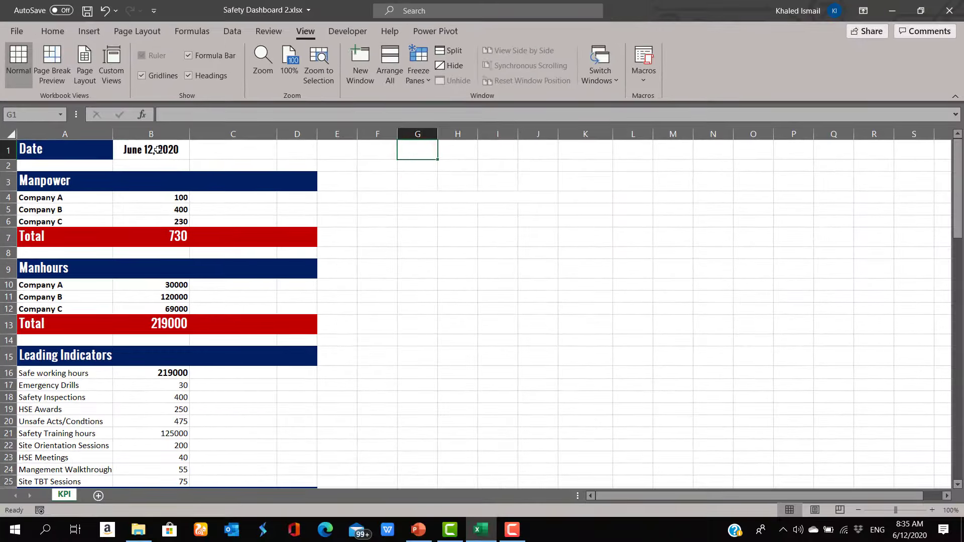
# - Enter the formula =TODAY() in cell B1 beside the Date label
pyautogui.click(162, 157)
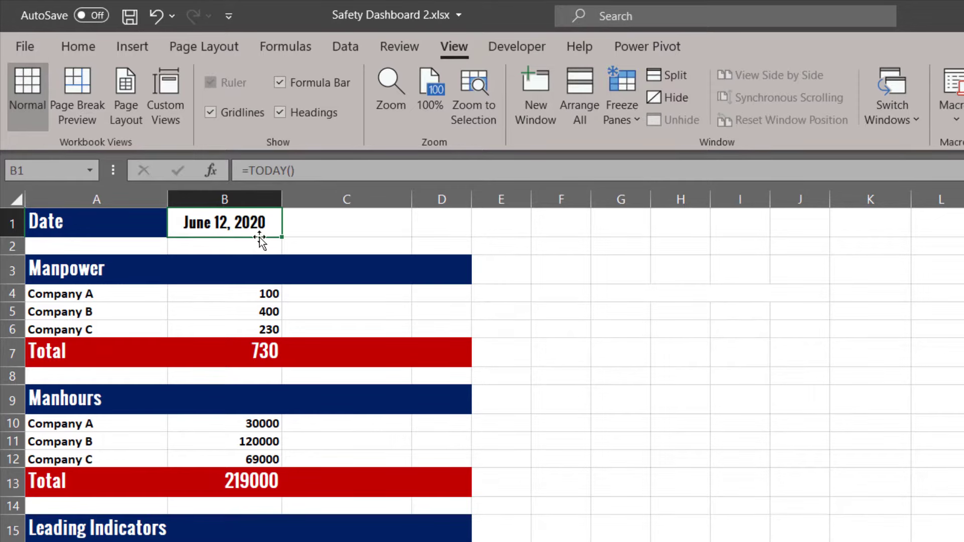
pyautogui.write('=')
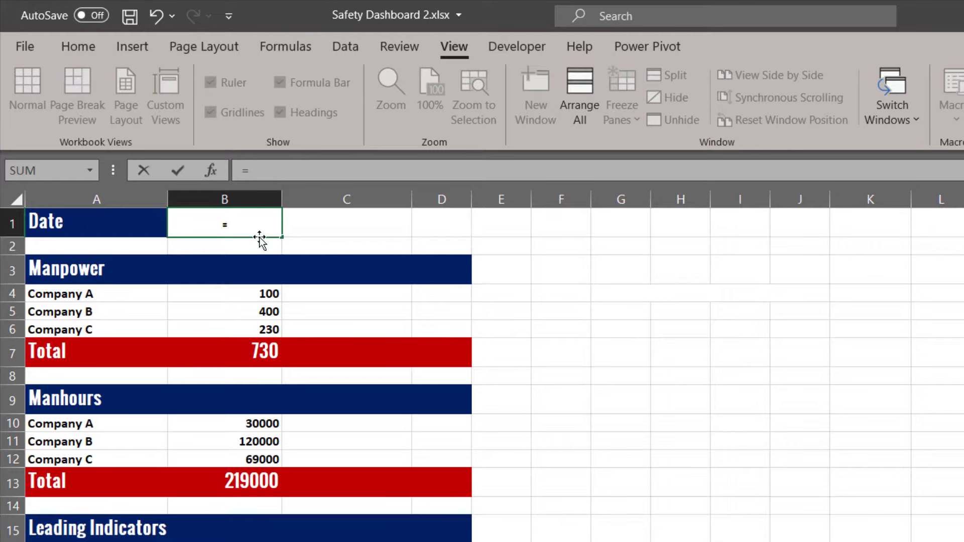
pyautogui.write('oday()')
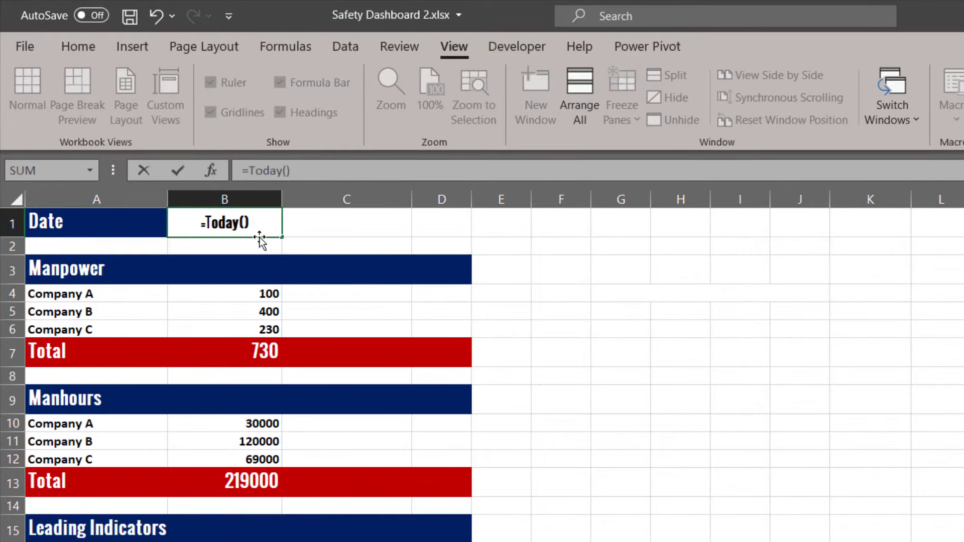
pyautogui.press('Return')
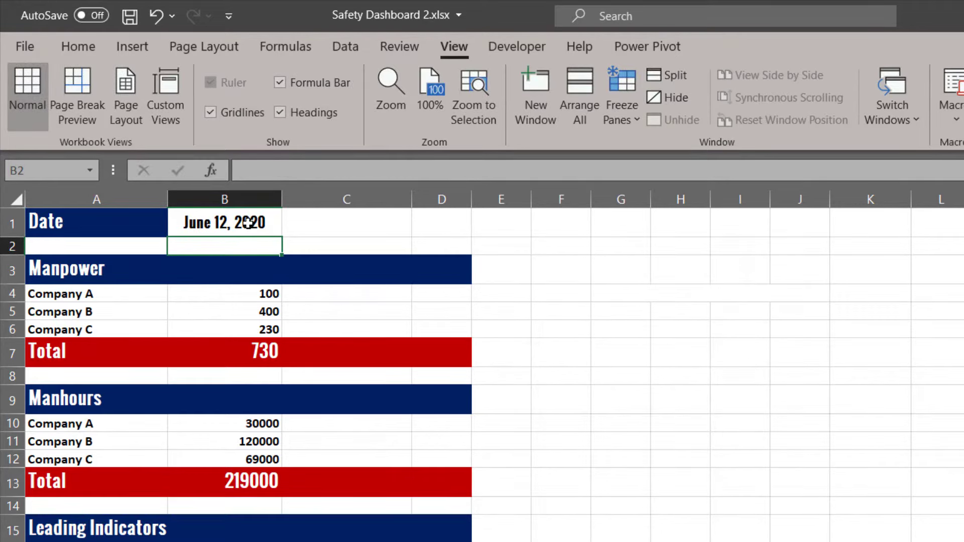
# - Format the date in cell B1 with the Date type "March 14, 2012"
pyautogui.rightClick(248, 223)
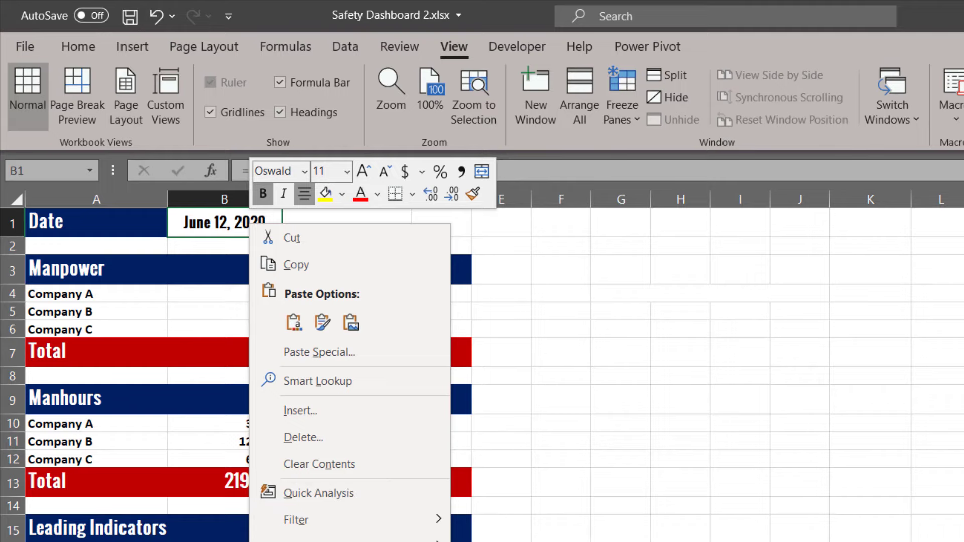
pyautogui.press('Escape')
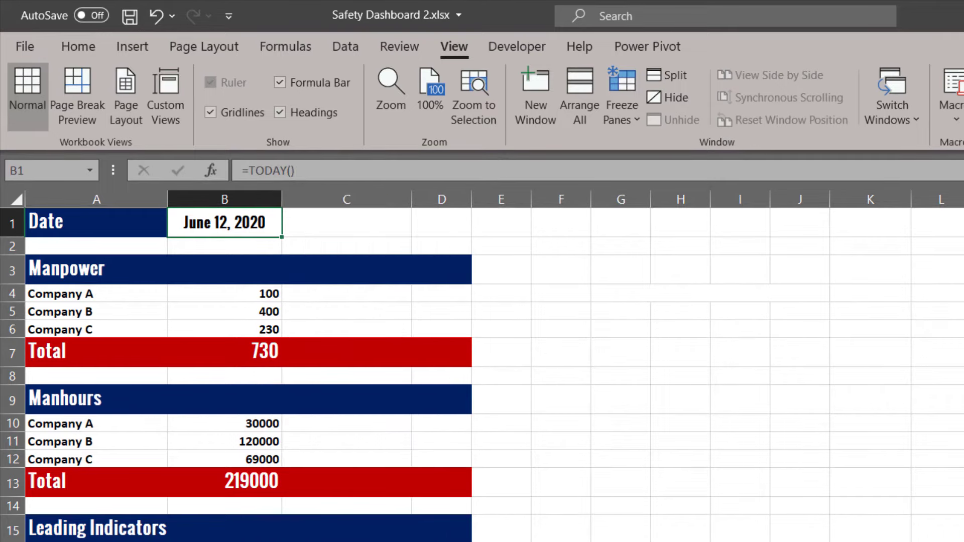
pyautogui.hotkey('ctrl', '1')
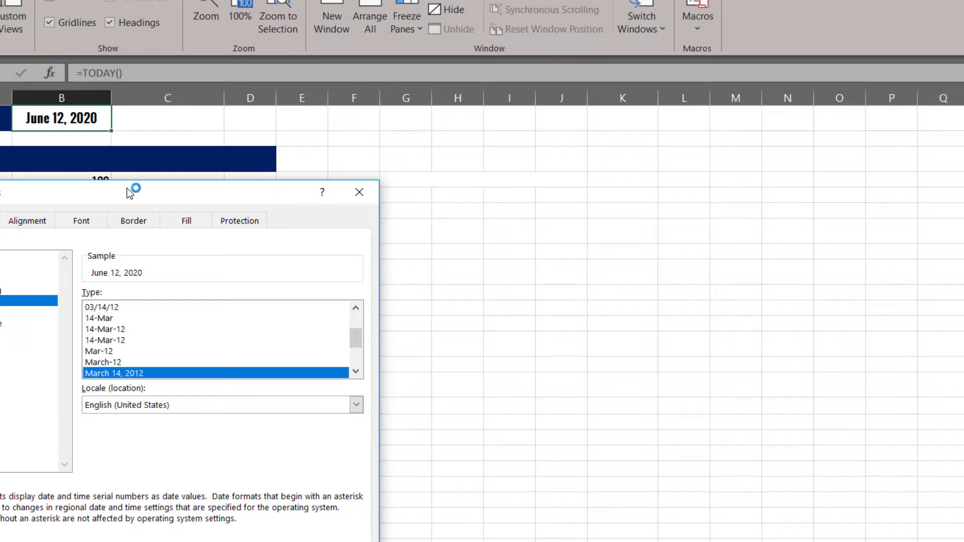
pyautogui.moveTo(129, 193); pyautogui.dragTo(595, 138)
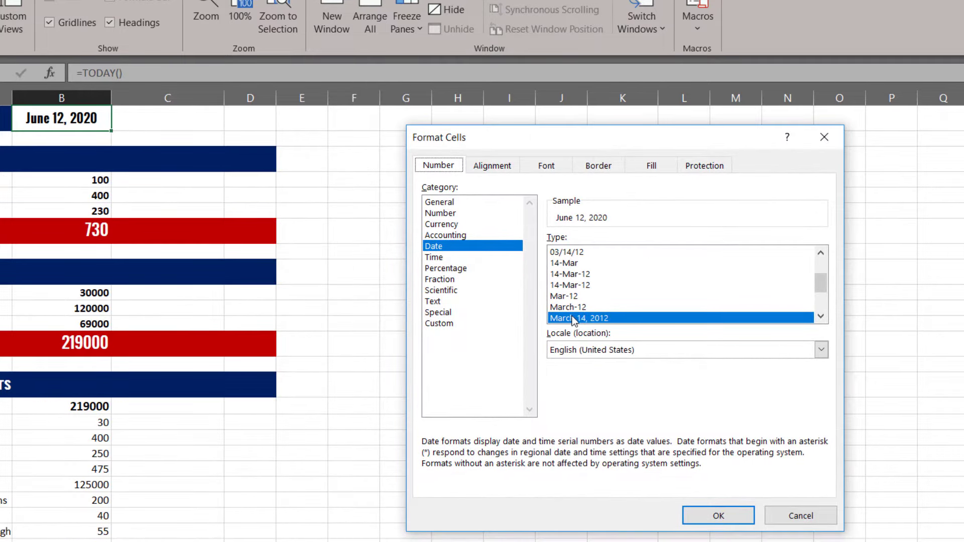
pyautogui.click(569, 264)
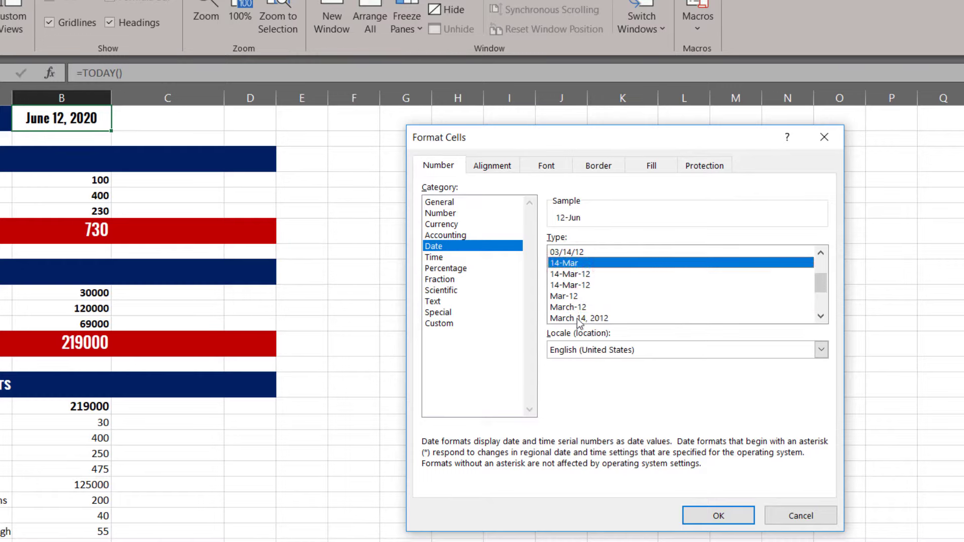
pyautogui.click(570, 319)
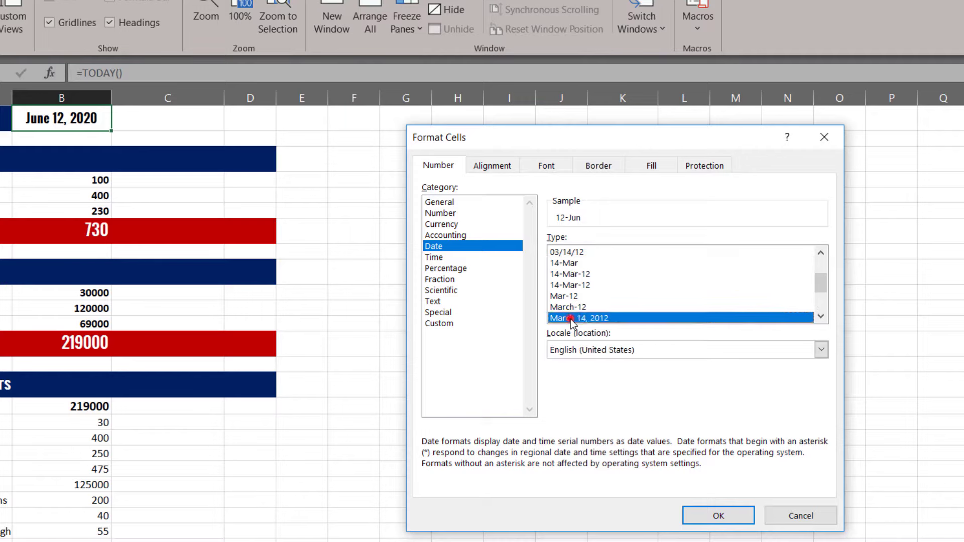
pyautogui.click(729, 521)
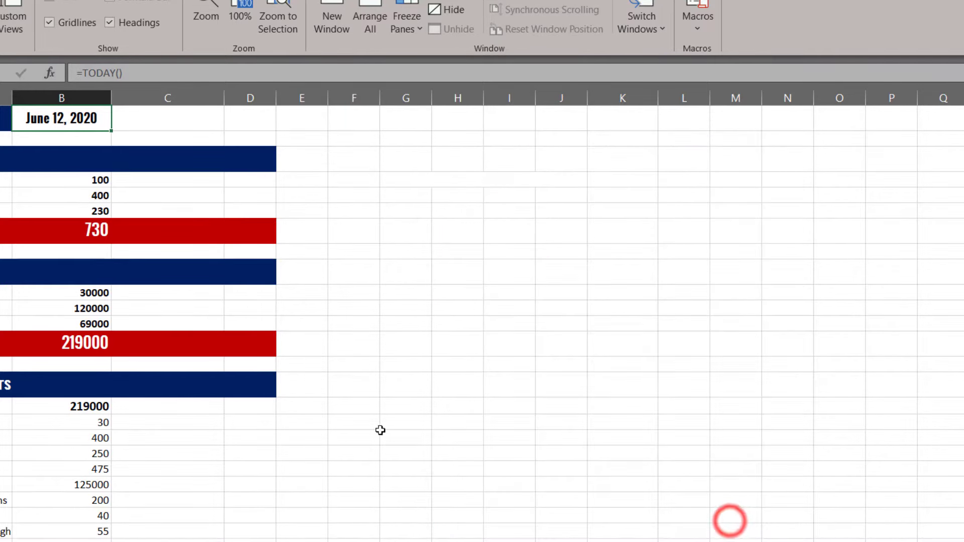
pyautogui.click(461, 321)
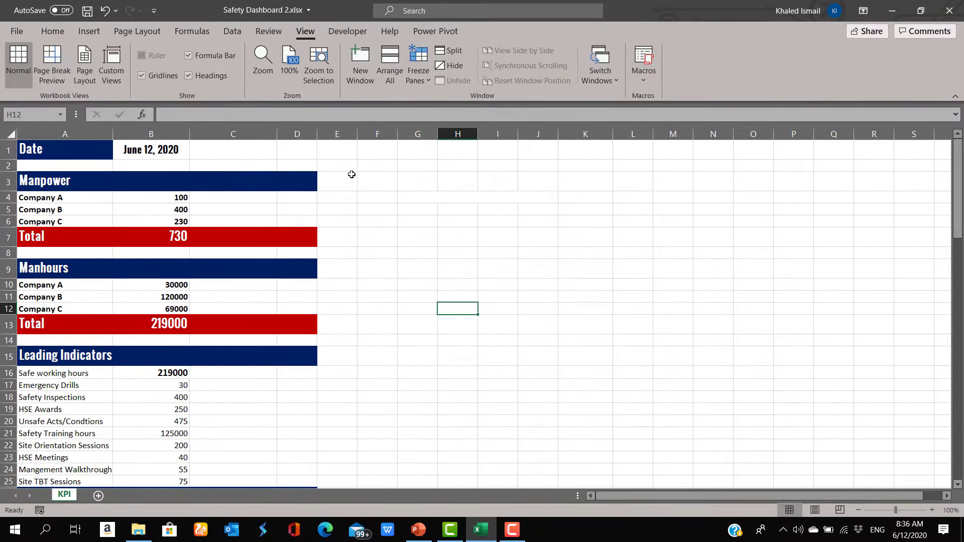
# - Insert a 2-D clustered column chart from the date in cell B1 and place it beside the data in the first rows
pyautogui.click(165, 151)
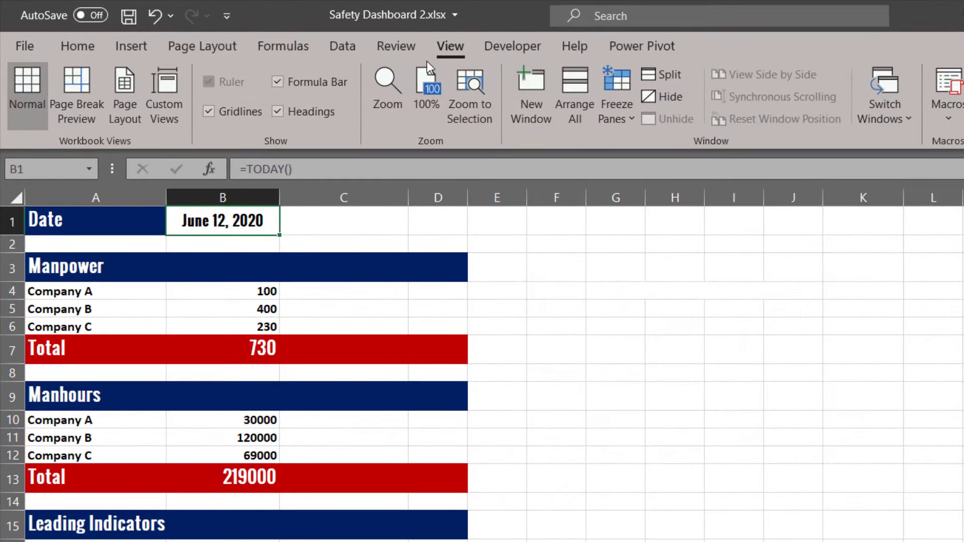
pyautogui.click(120, 42)
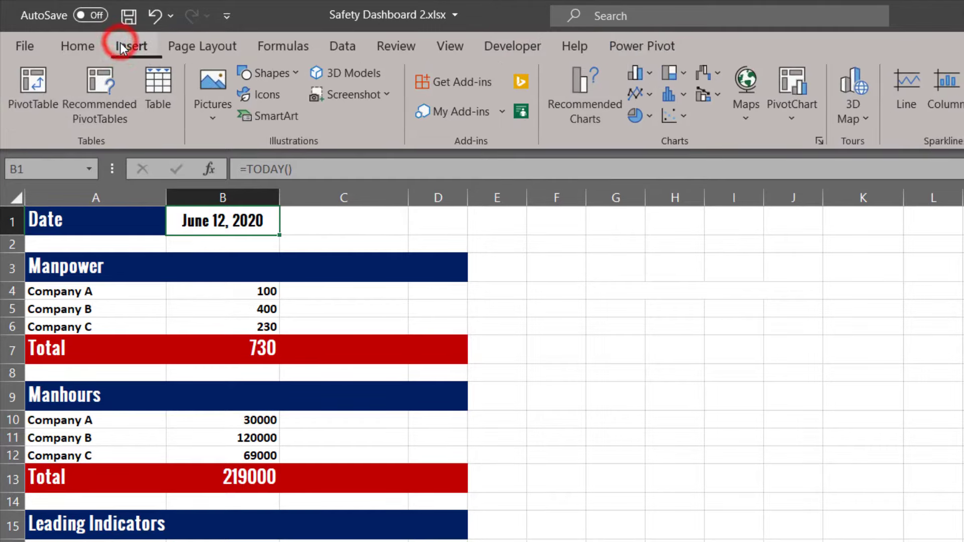
pyautogui.click(636, 93)
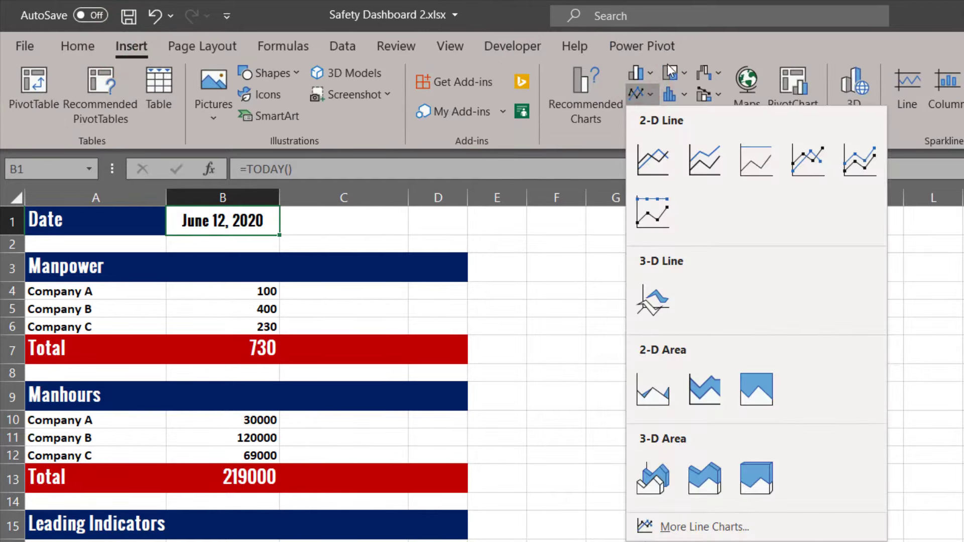
pyautogui.click(649, 75)
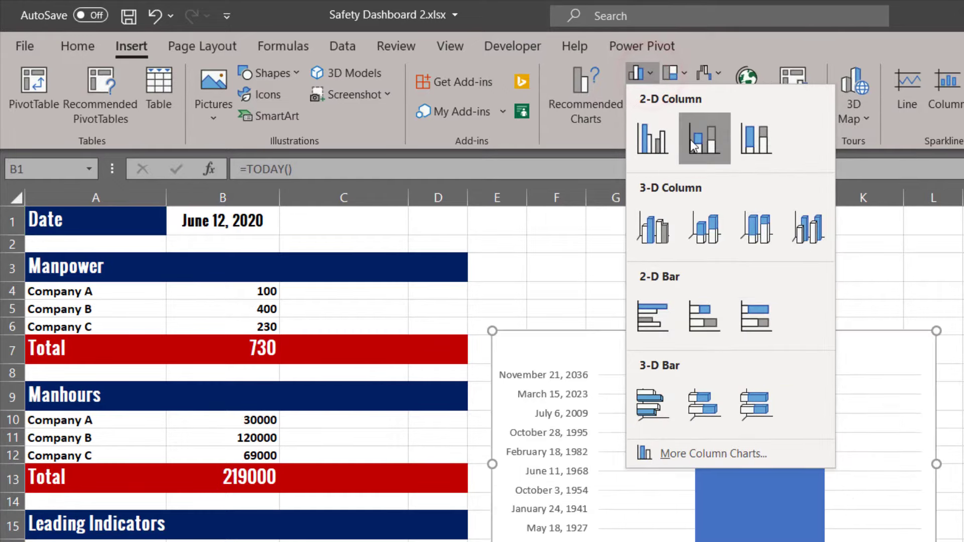
pyautogui.click(644, 137)
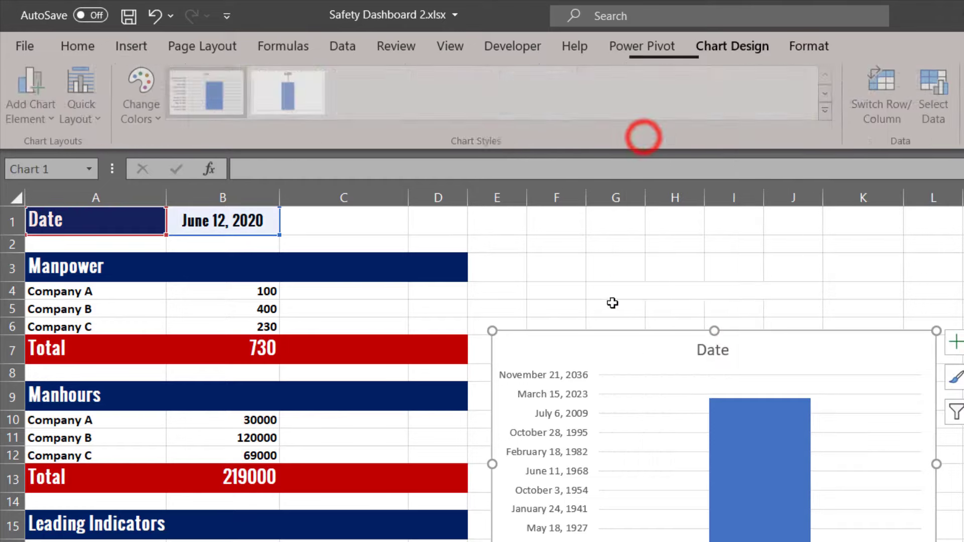
pyautogui.moveTo(672, 298); pyautogui.dragTo(717, 221)
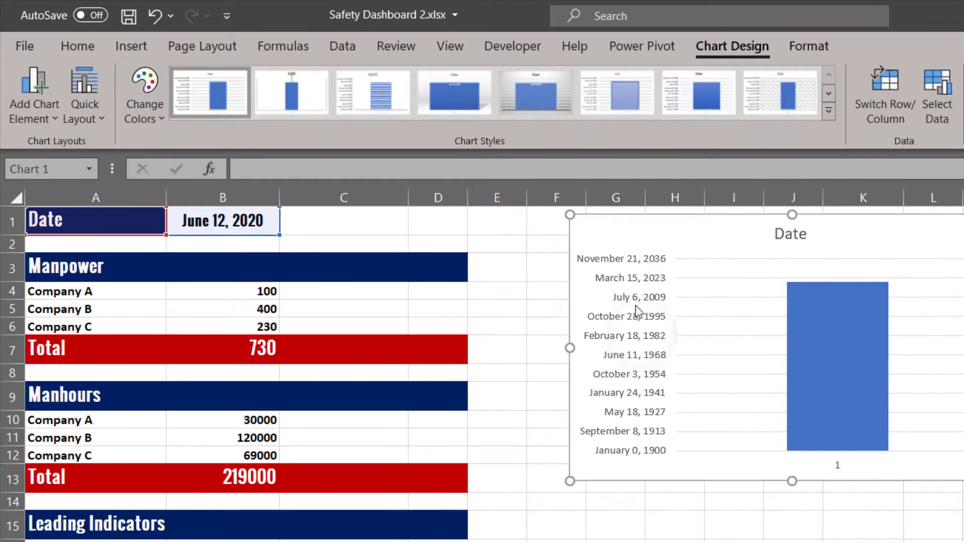
# - Remove the vertical axis, the chart title and the horizontal gridlines from the date chart
pyautogui.click(627, 317)
pyautogui.press('Delete')
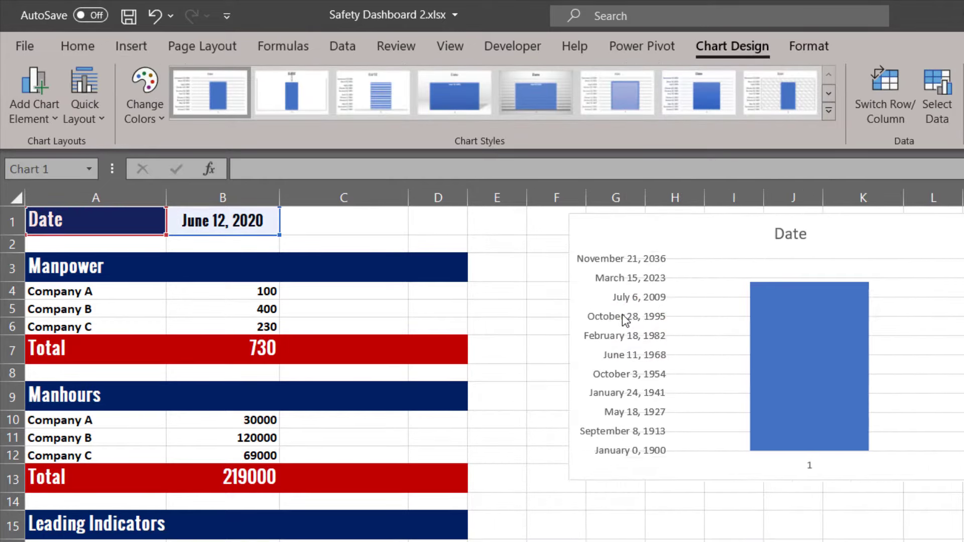
pyautogui.click(802, 234)
pyautogui.press('Delete')
pyautogui.rightClick(677, 194)
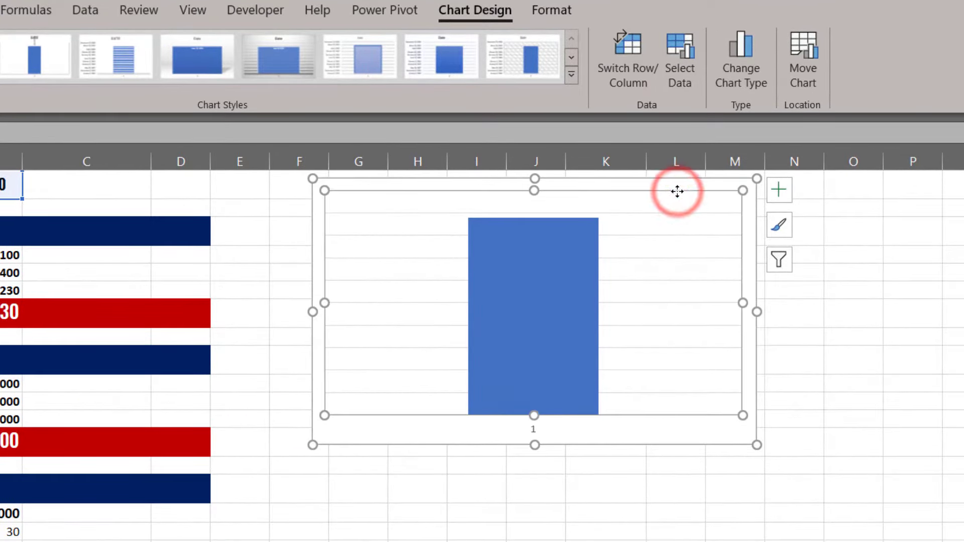
pyautogui.click(645, 218)
pyautogui.click(646, 215)
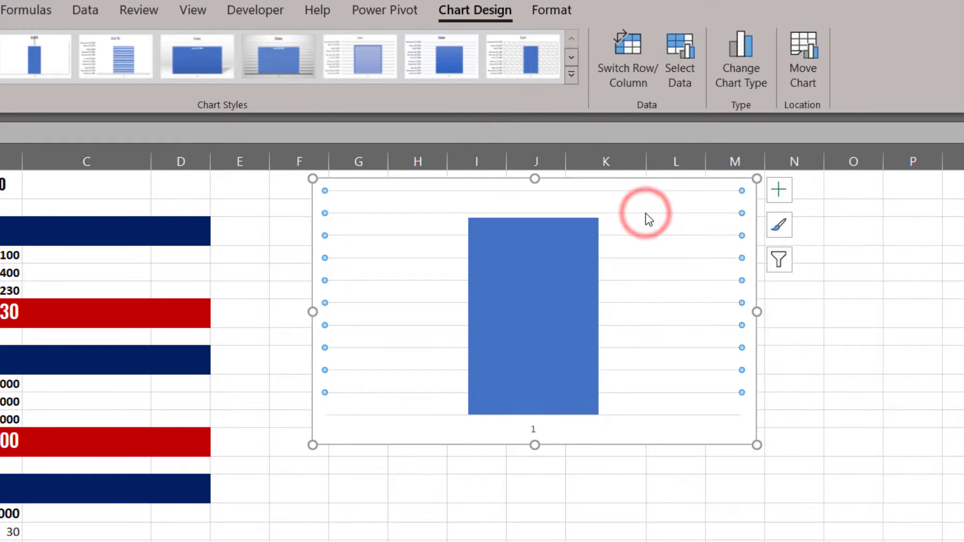
pyautogui.press('Delete')
# - Set the chart area of the date chart to No fill with a No line border
pyautogui.click(718, 283)
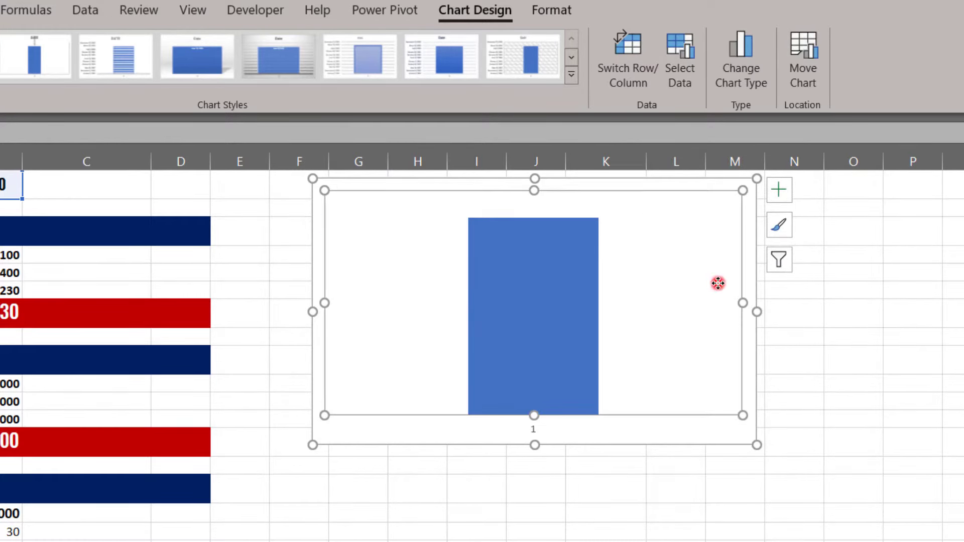
pyautogui.rightClick(705, 424)
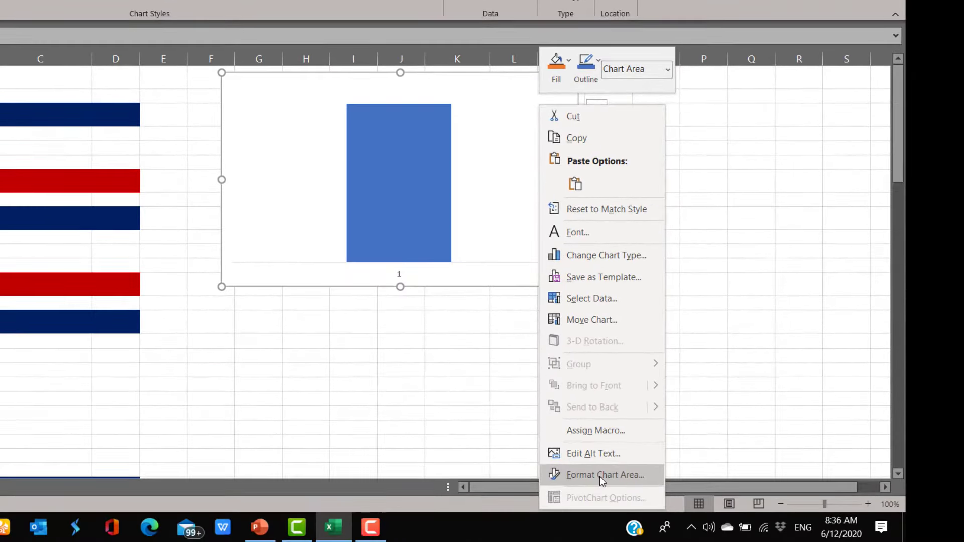
pyautogui.click(600, 476)
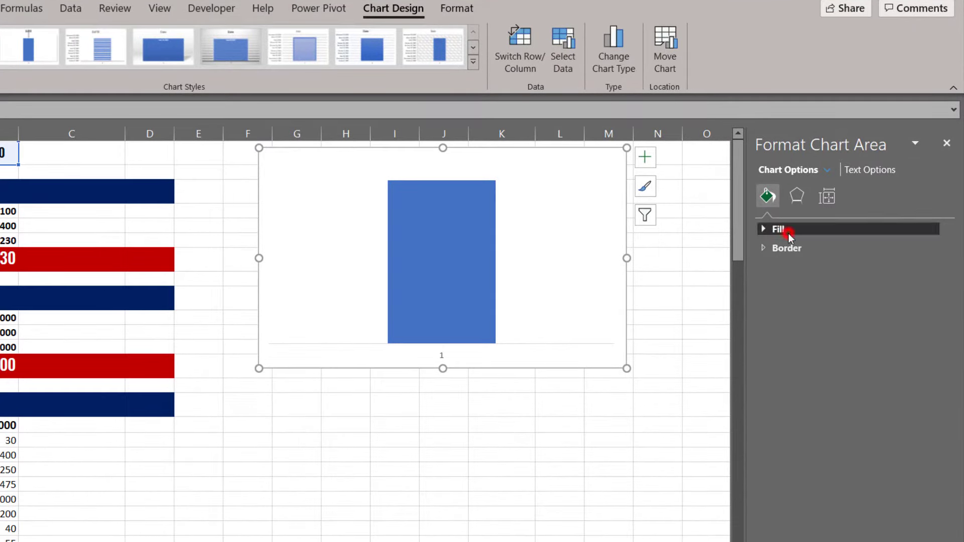
pyautogui.click(734, 153)
pyautogui.click(788, 251)
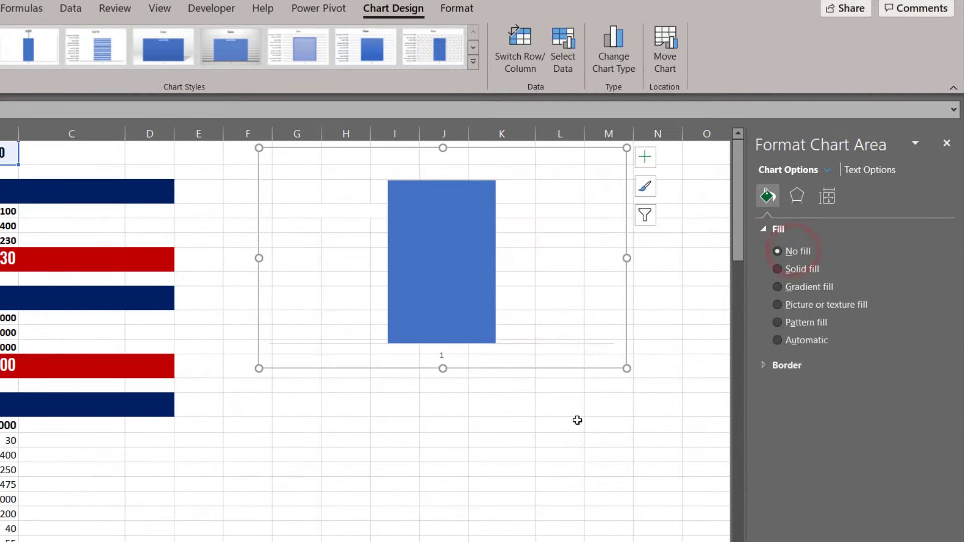
pyautogui.click(781, 366)
pyautogui.click(789, 387)
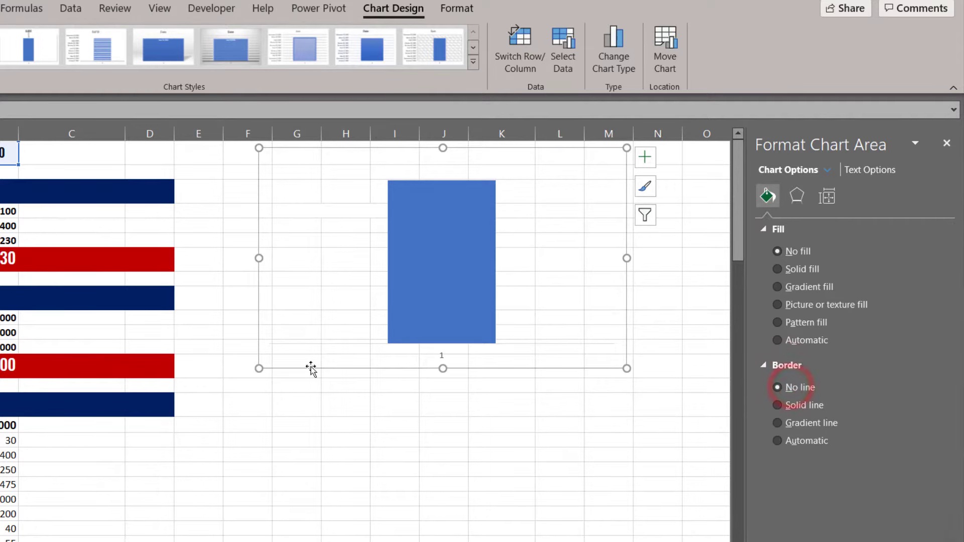
# - Set the plot area of the date chart to No fill with a No line border
pyautogui.click(503, 263)
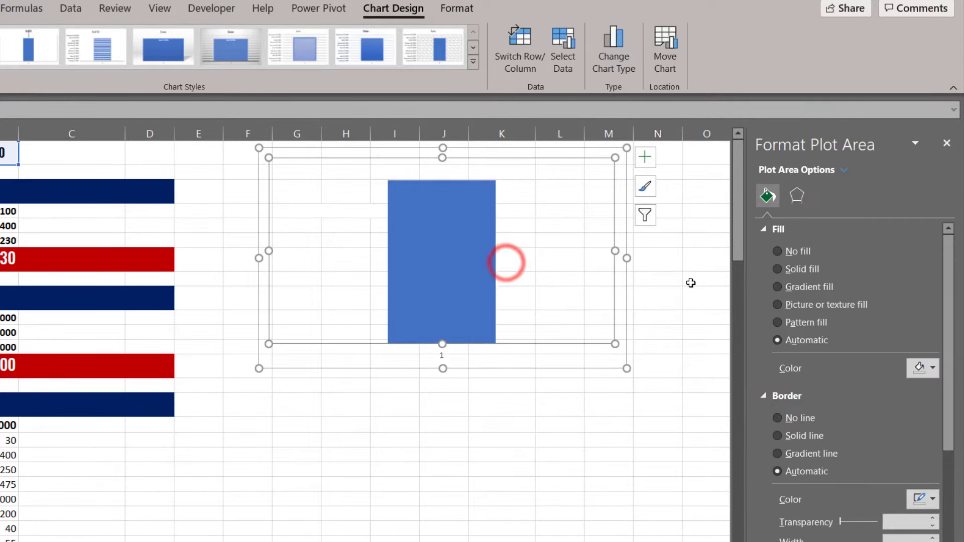
pyautogui.click(799, 253)
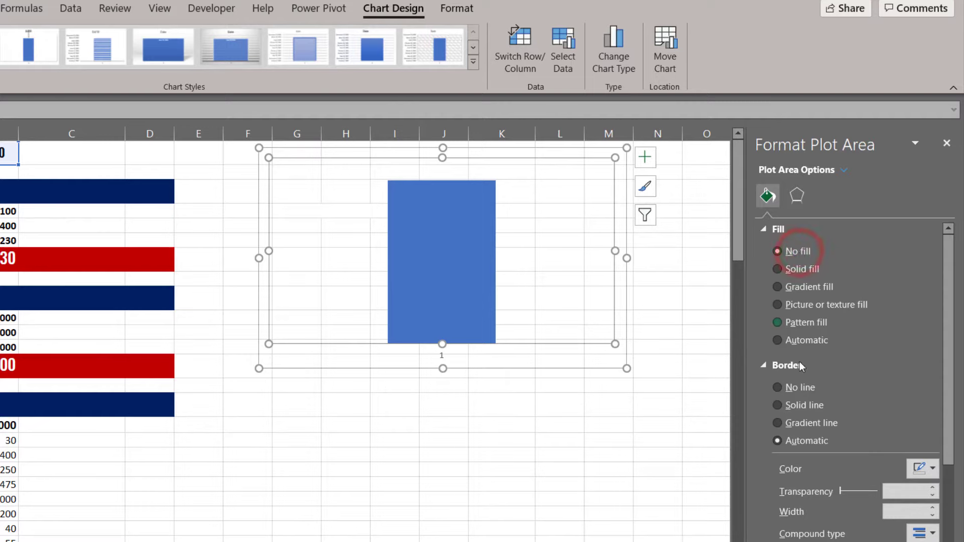
pyautogui.click(802, 391)
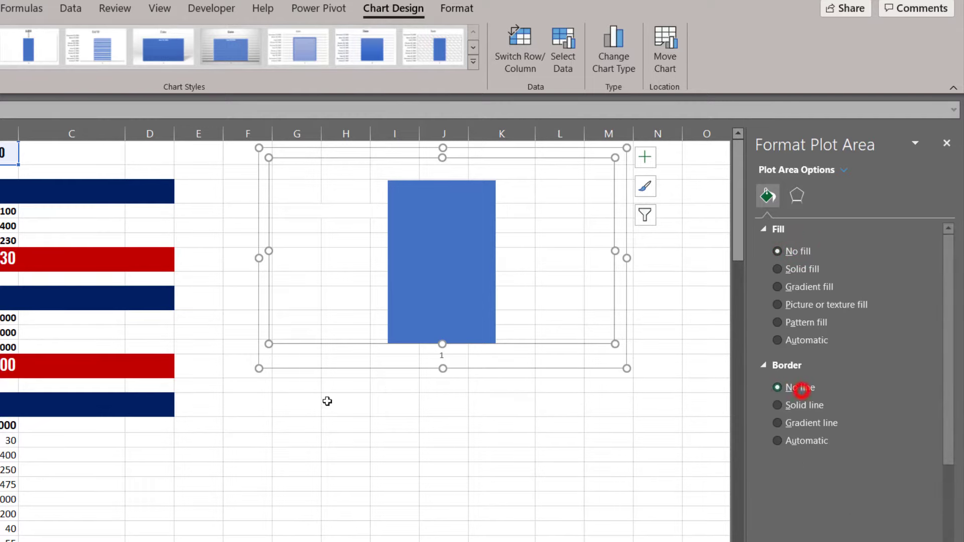
# - Delete the horizontal axis from the date chart
pyautogui.click(467, 229)
pyautogui.click(442, 353)
pyautogui.press('Delete')
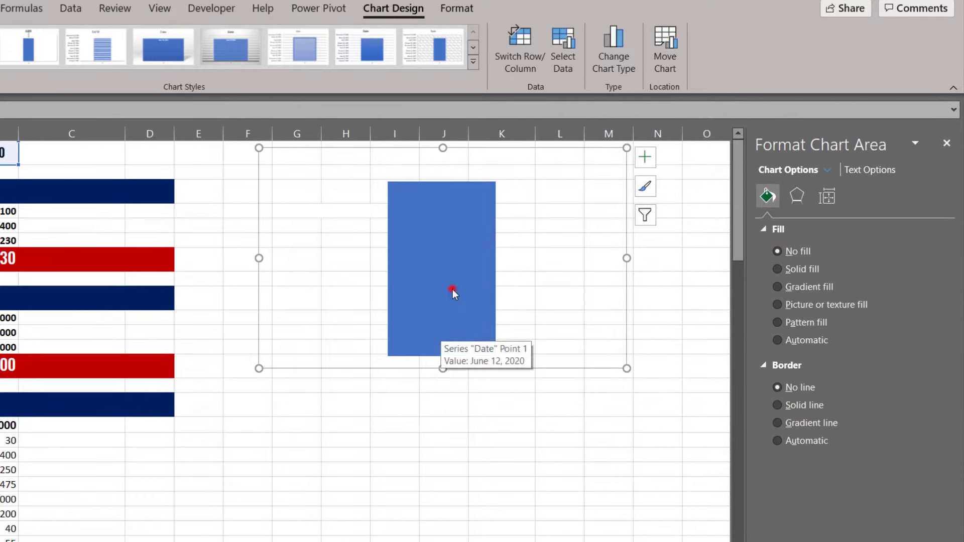
# - Add a data label to the Date series column
pyautogui.click(453, 289)
pyautogui.rightClick(462, 249)
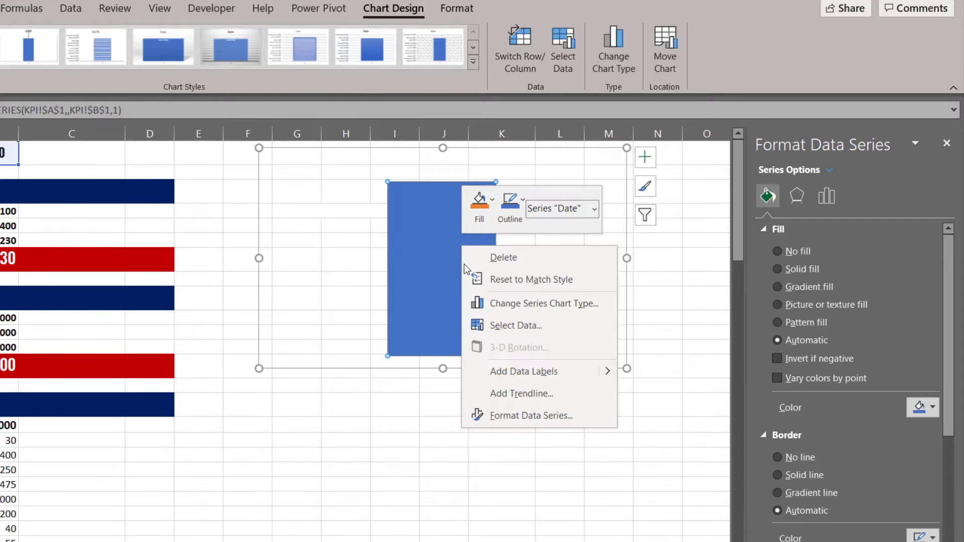
pyautogui.click(525, 371)
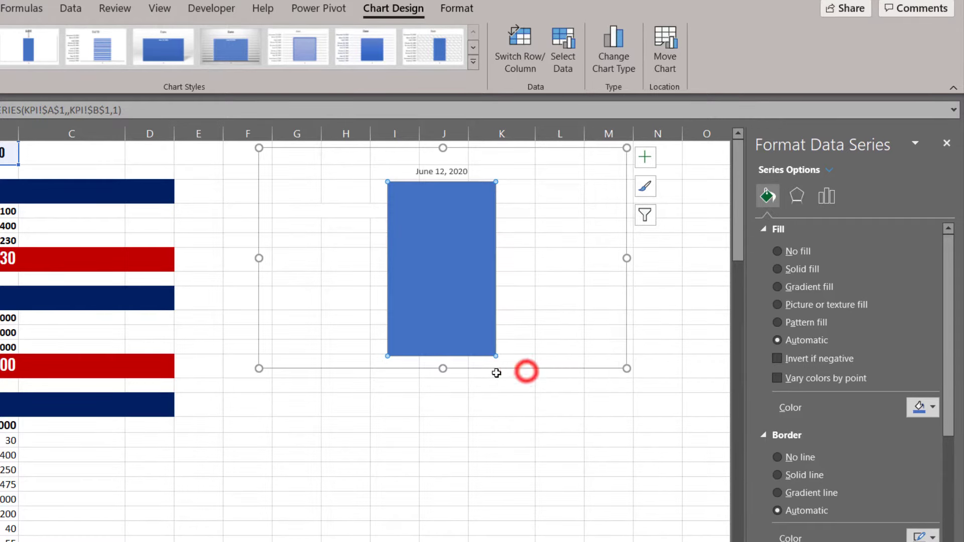
pyautogui.click(442, 173)
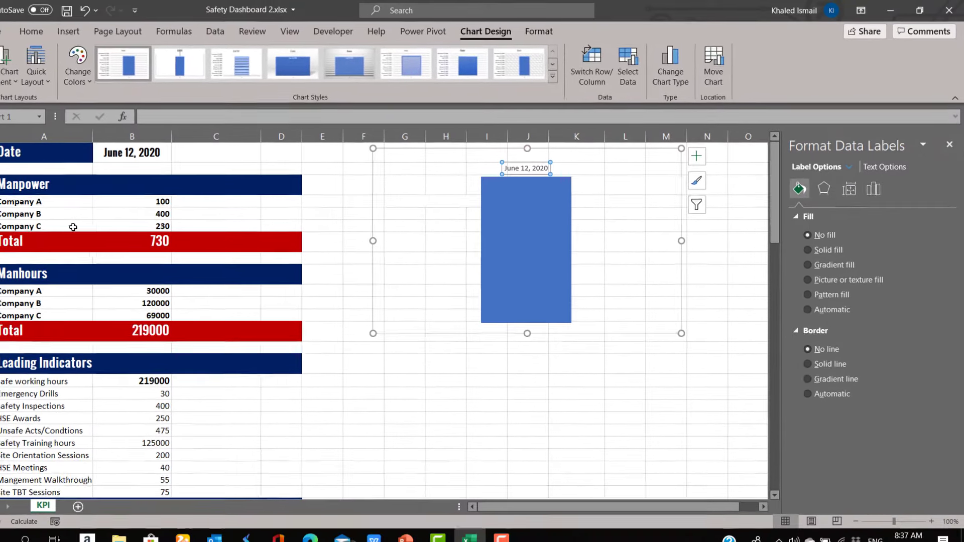
# - Set the Date series column to No fill with a No line border, leaving only its label
pyautogui.click(534, 293)
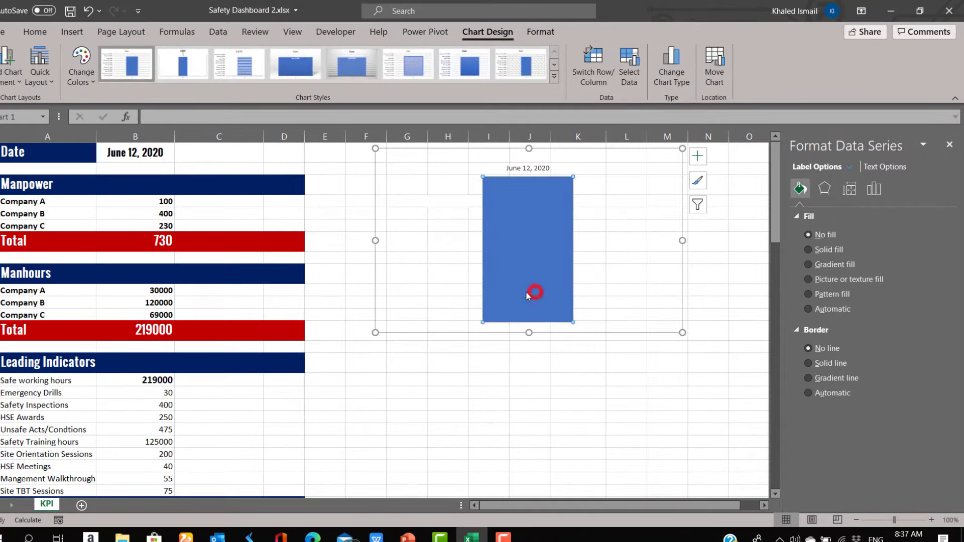
pyautogui.click(826, 236)
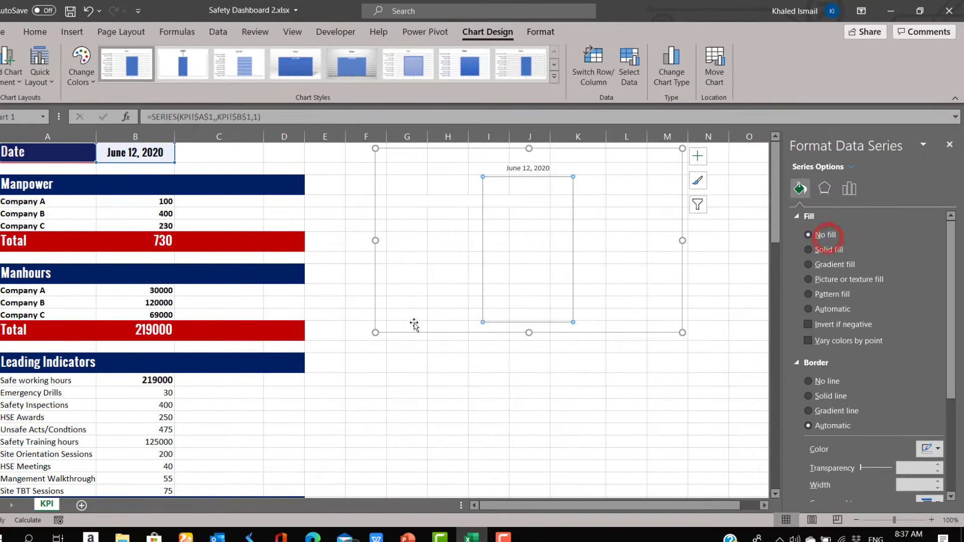
pyautogui.click(818, 380)
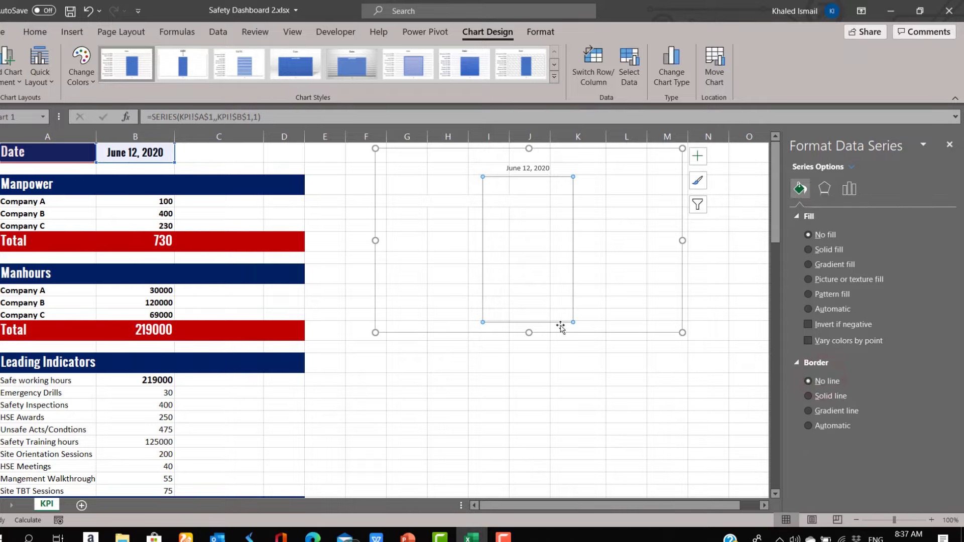
pyautogui.click(565, 366)
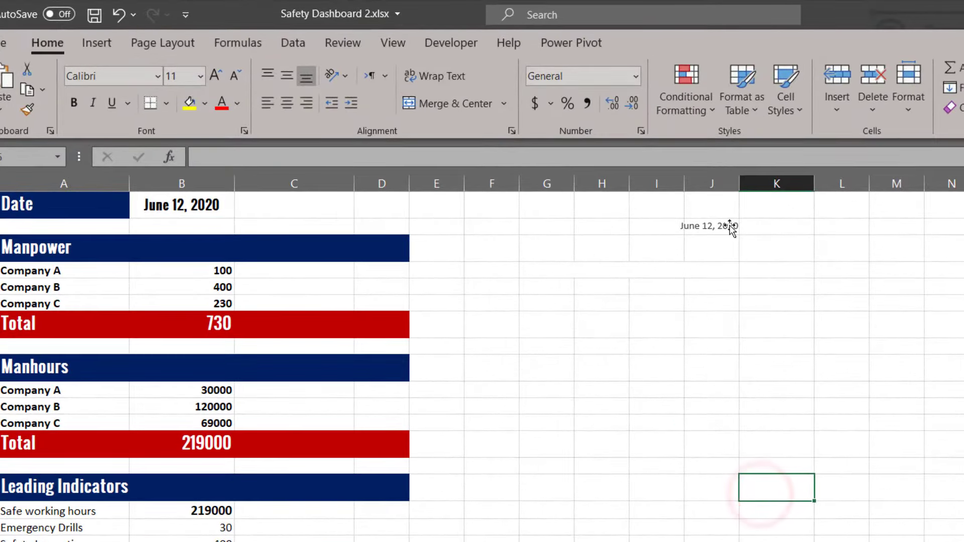
# - Resize the date chart into a short, wide strip and place it across about columns E to K beside the Manpower rows
pyautogui.click(731, 227)
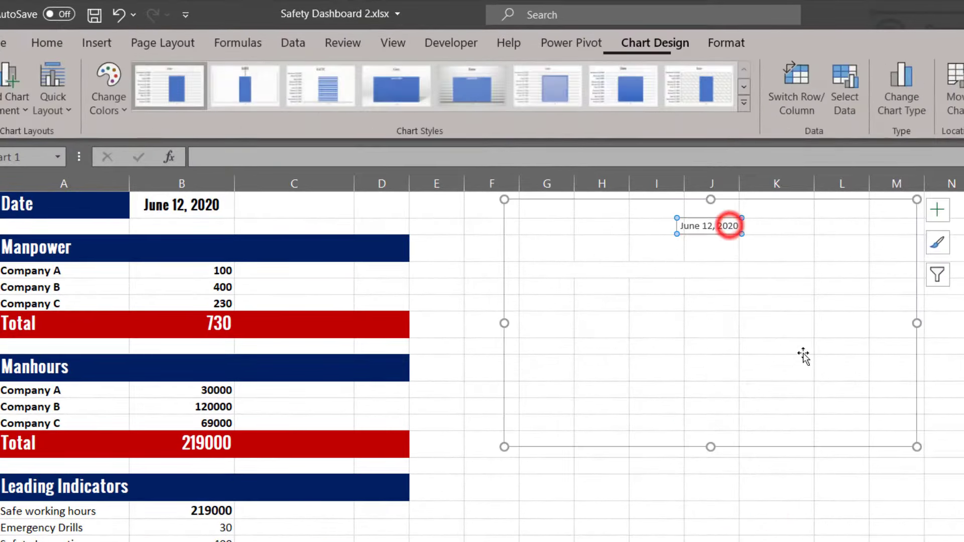
pyautogui.moveTo(914, 449); pyautogui.dragTo(852, 287)
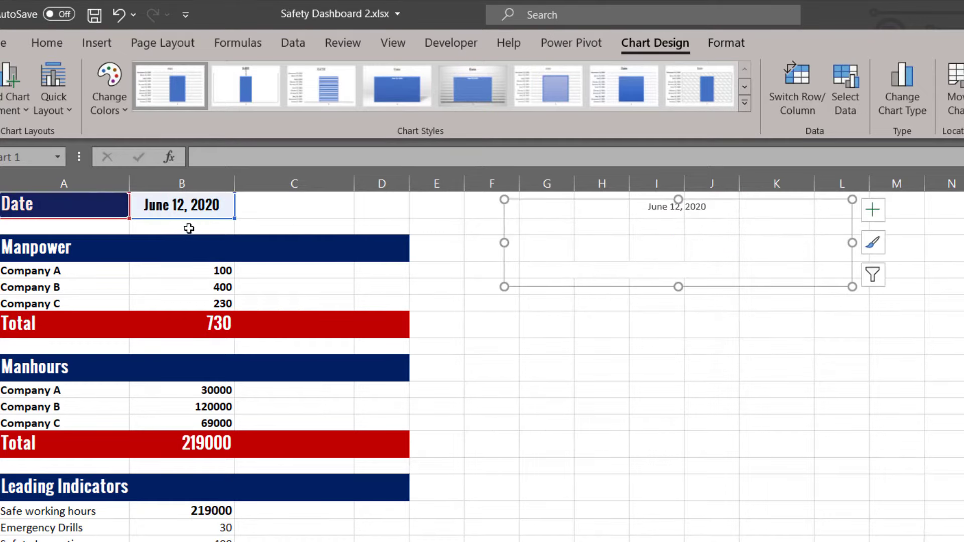
pyautogui.moveTo(503, 287); pyautogui.dragTo(618, 243)
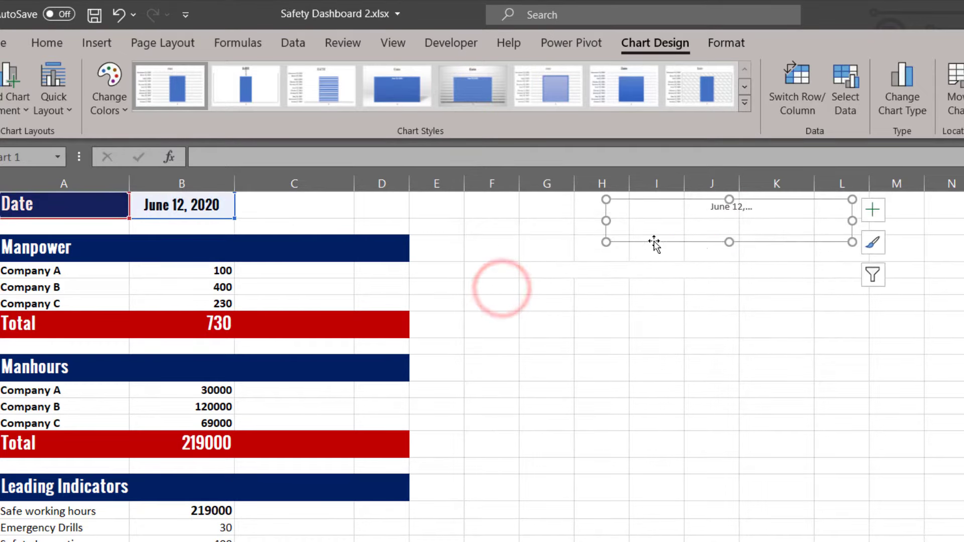
pyautogui.moveTo(705, 242); pyautogui.dragTo(648, 268)
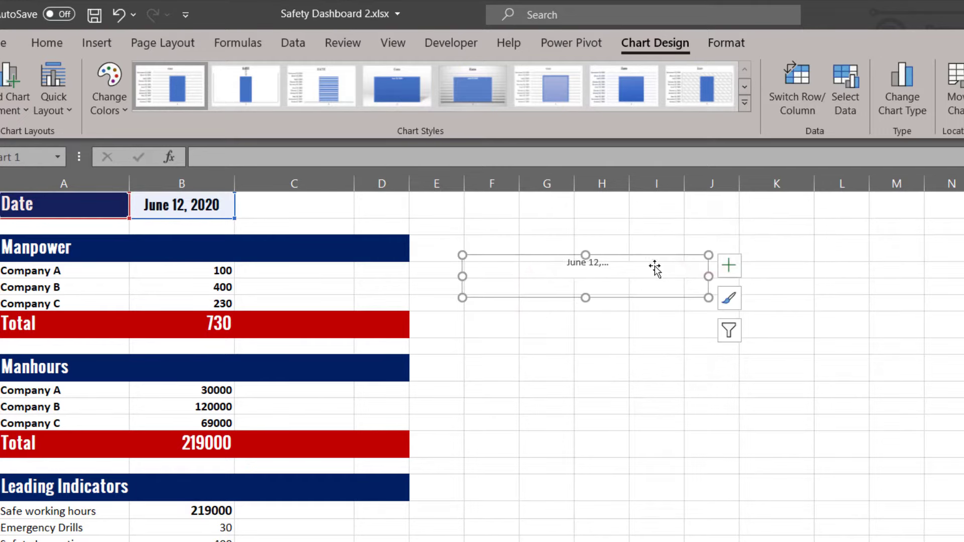
pyautogui.moveTo(706, 279); pyautogui.dragTo(788, 277)
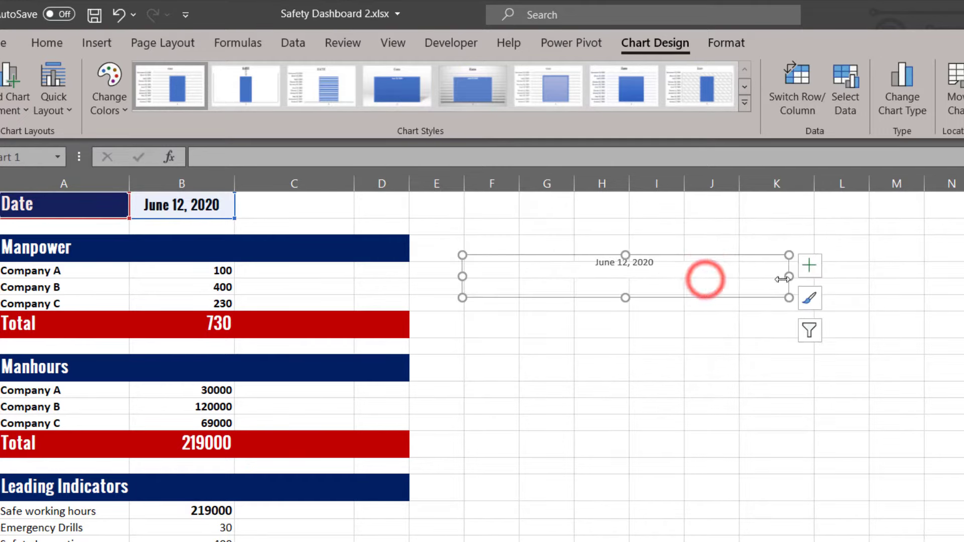
# - Format the date data label in bold at font size 10 and enlarge its box to fit the full date on one line
pyautogui.click(650, 264)
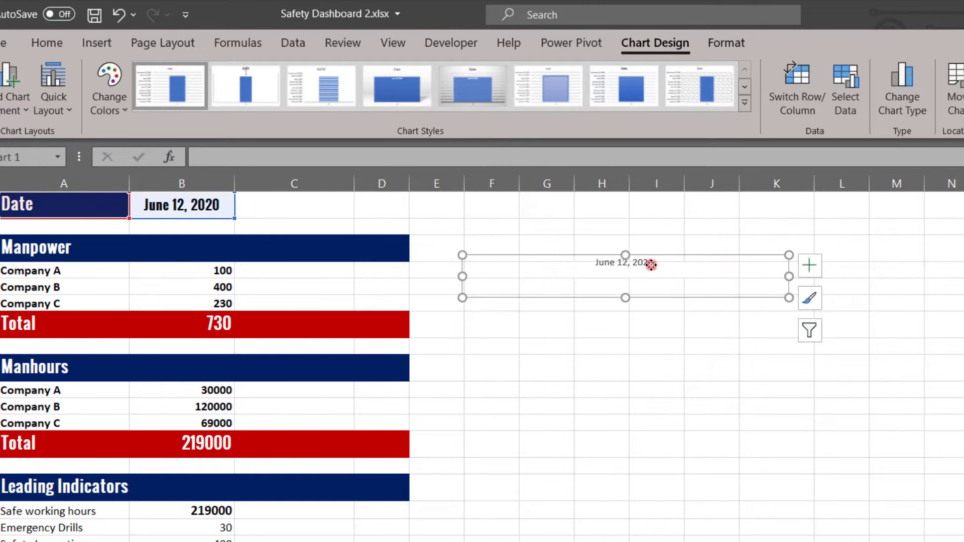
pyautogui.click(64, 41)
pyautogui.click(212, 76)
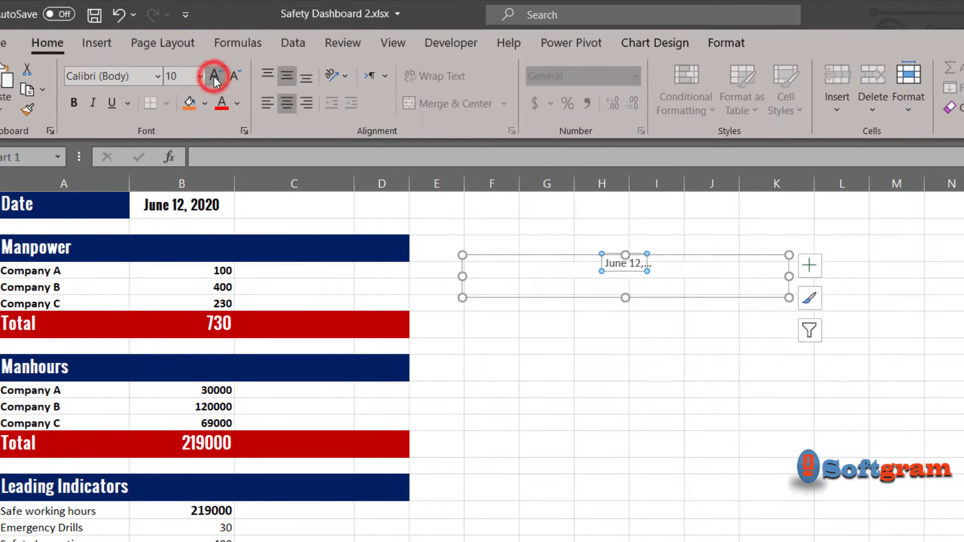
pyautogui.click(649, 274)
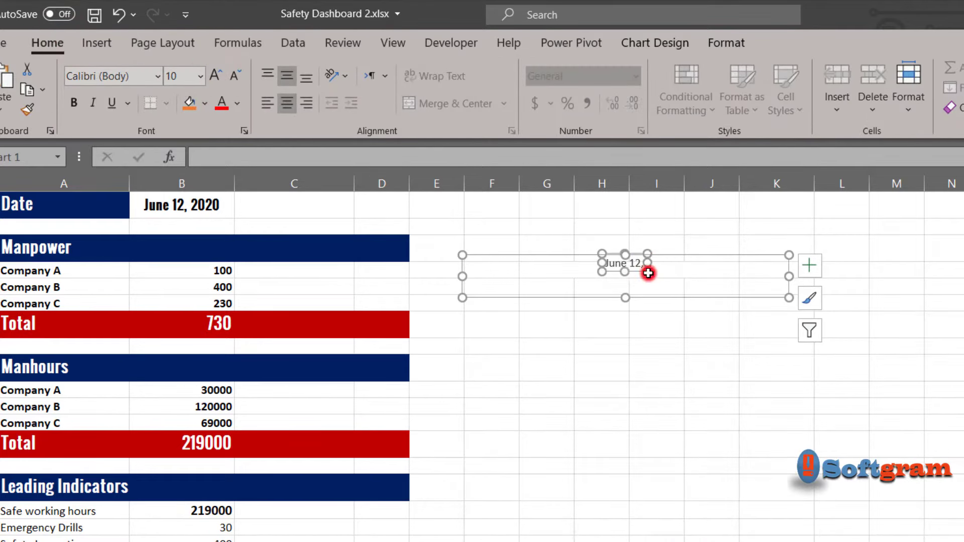
pyautogui.moveTo(652, 273); pyautogui.dragTo(699, 286)
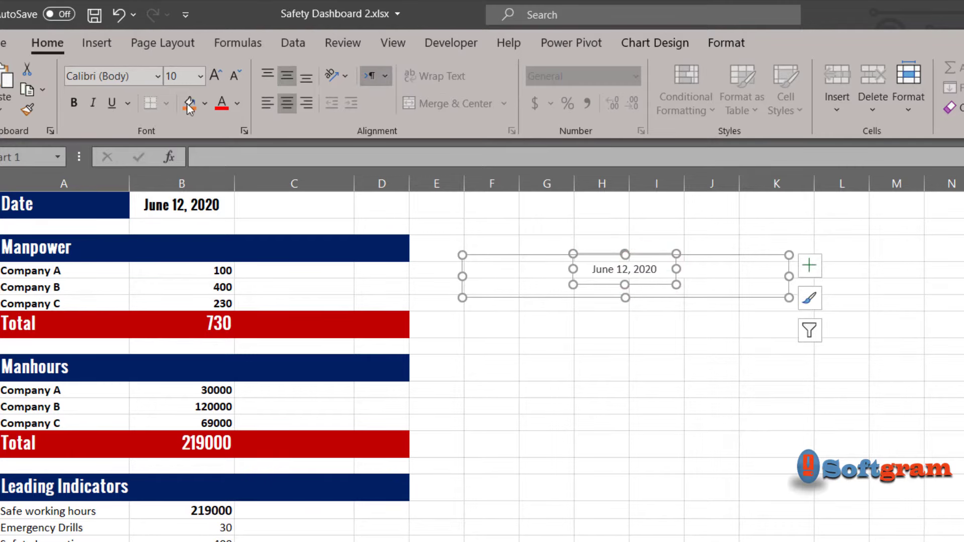
pyautogui.click(74, 103)
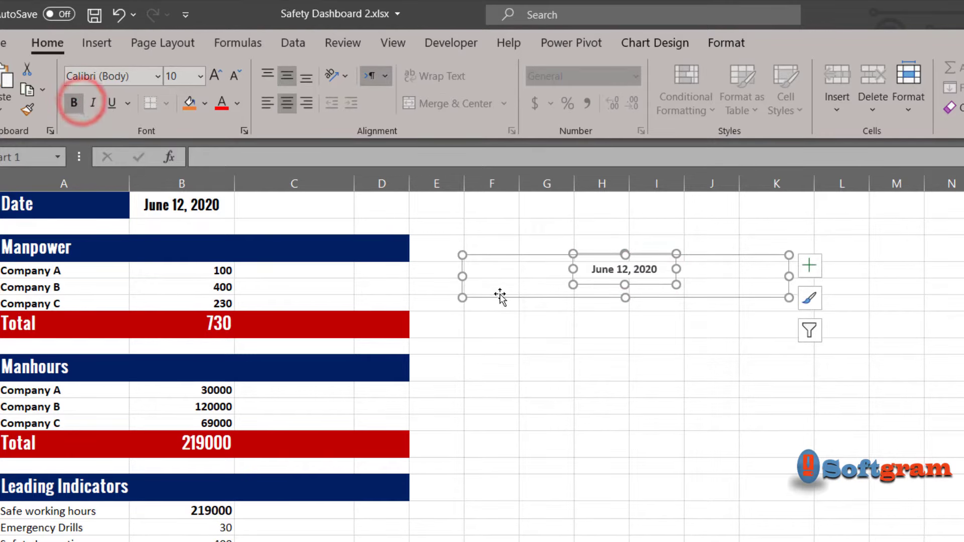
# - Increase the date data label's font size to 14
pyautogui.click(216, 75)
pyautogui.click(217, 76)
pyautogui.click(217, 74)
pyautogui.click(218, 73)
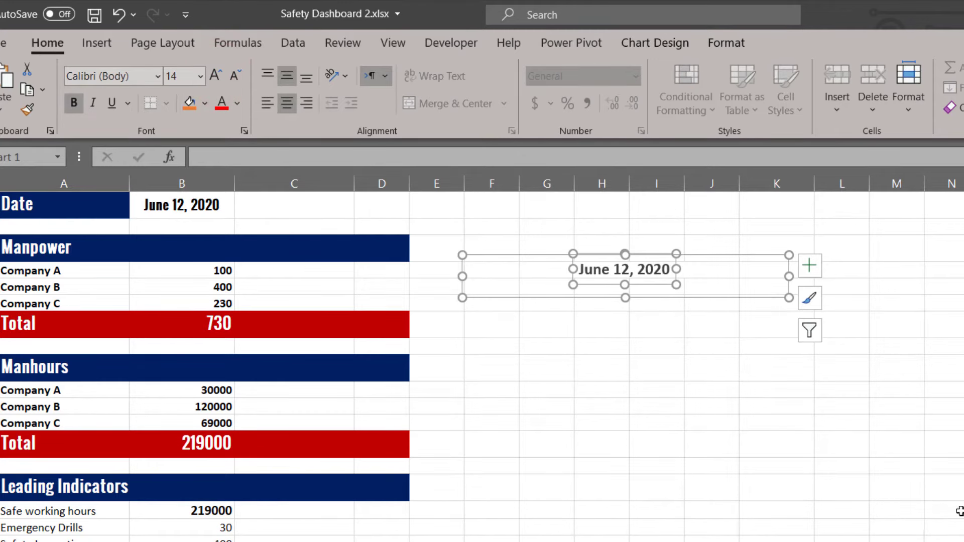
# - Narrow the date chart, widen its label to fit the full date on one line, and place the chart over cell C1
pyautogui.moveTo(792, 277); pyautogui.dragTo(695, 276)
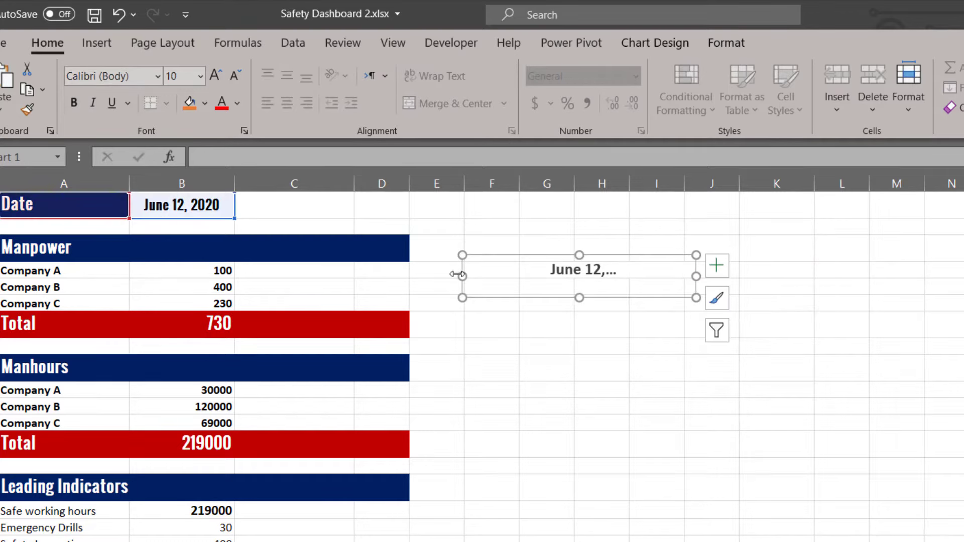
pyautogui.moveTo(456, 275); pyautogui.dragTo(508, 276)
pyautogui.click(602, 276)
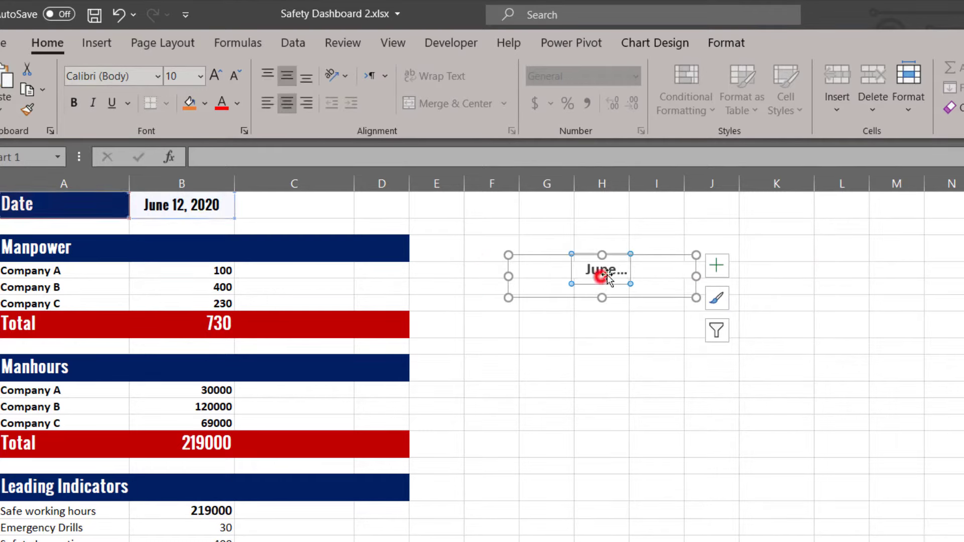
pyautogui.moveTo(630, 284); pyautogui.dragTo(315, 211)
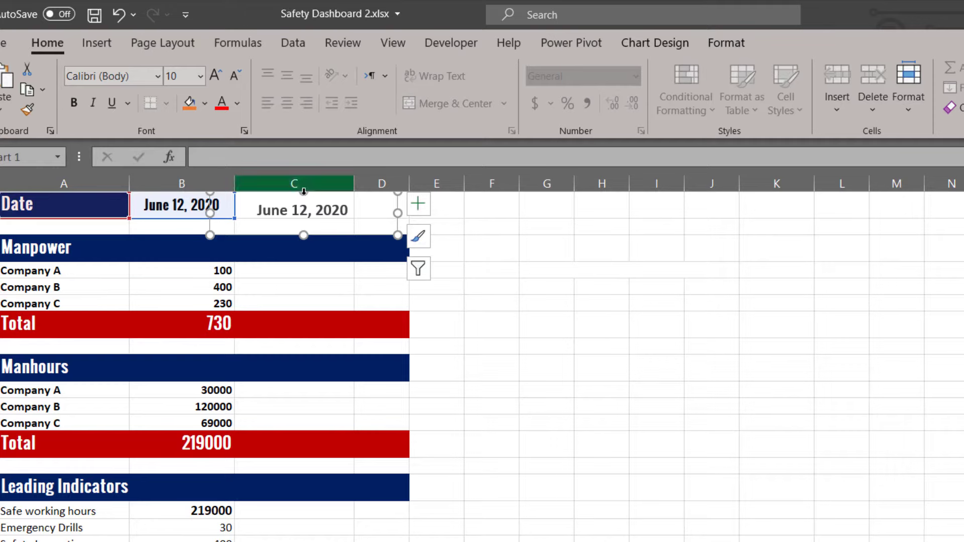
pyautogui.click(568, 264)
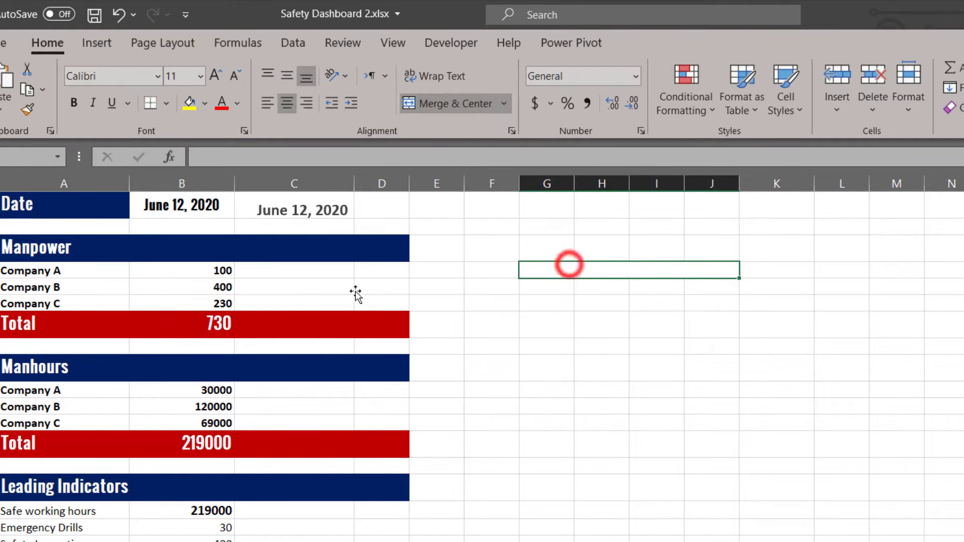
pyautogui.click(333, 206)
pyautogui.click(335, 208)
pyautogui.click(657, 376)
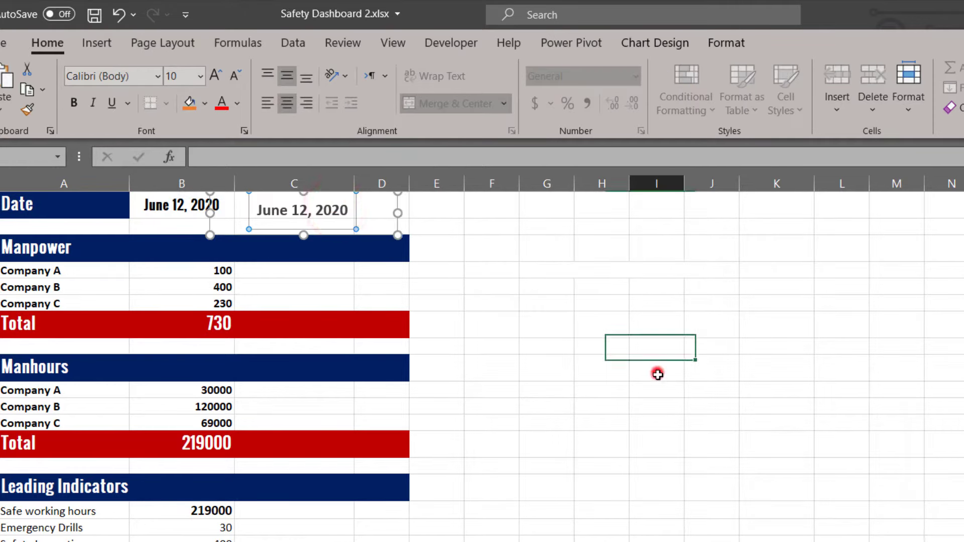
pyautogui.click(326, 208)
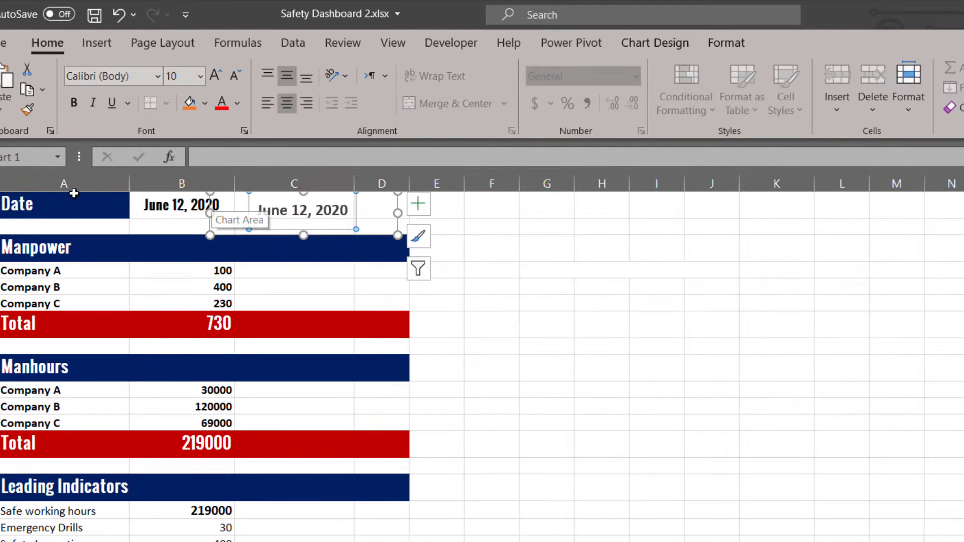
pyautogui.click(602, 287)
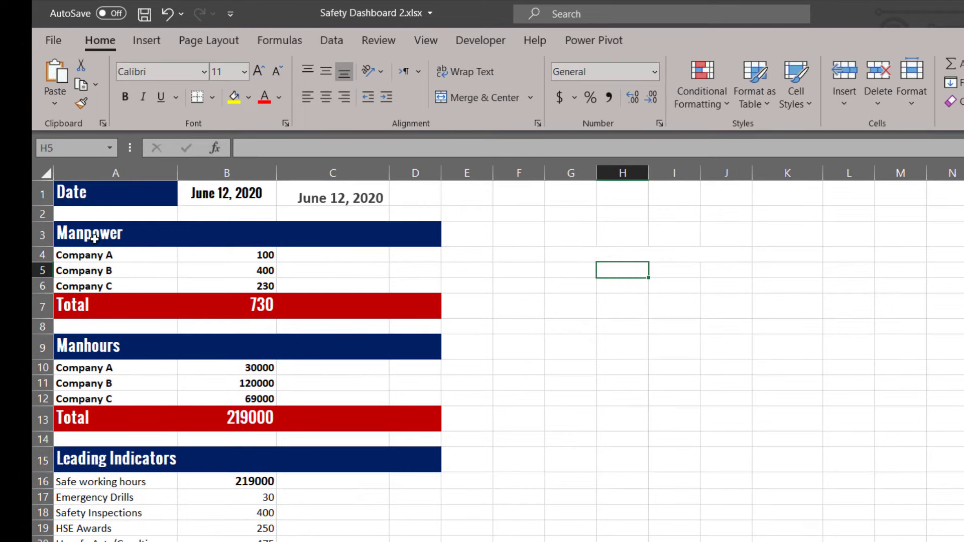
# - Insert a 2-D clustered column chart from the Manpower company data in A4:C6 and place it clear of the tables, starting in column G
pyautogui.moveTo(87, 252); pyautogui.dragTo(314, 279)
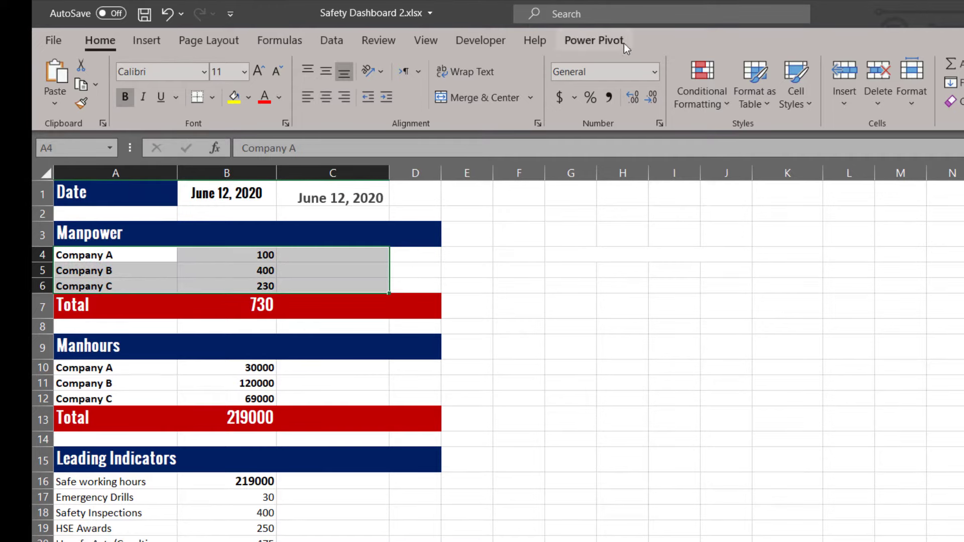
pyautogui.click(143, 43)
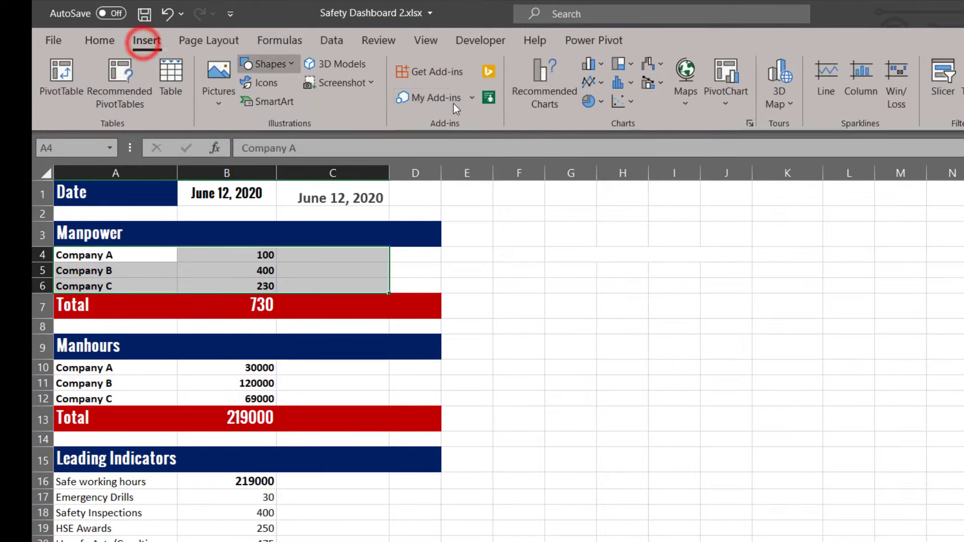
pyautogui.click(599, 72)
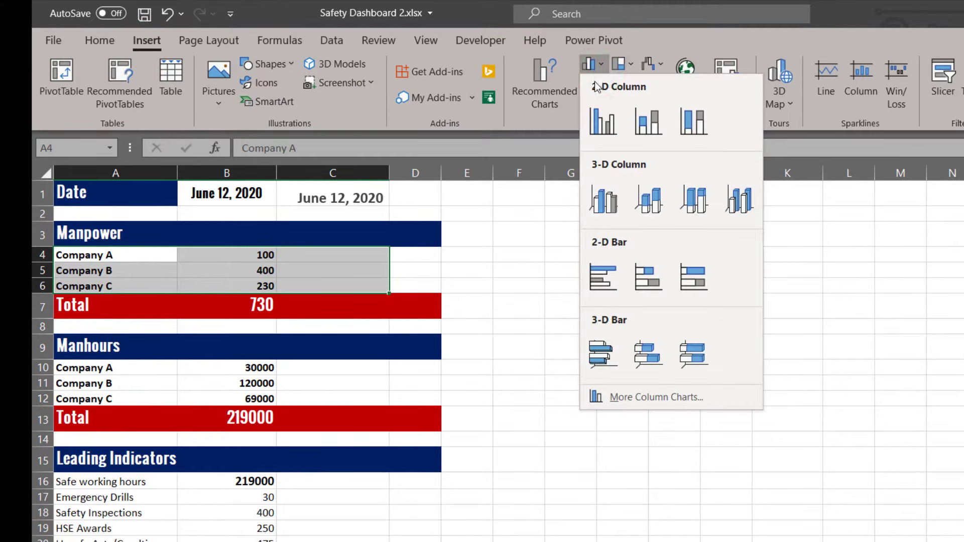
pyautogui.click(599, 128)
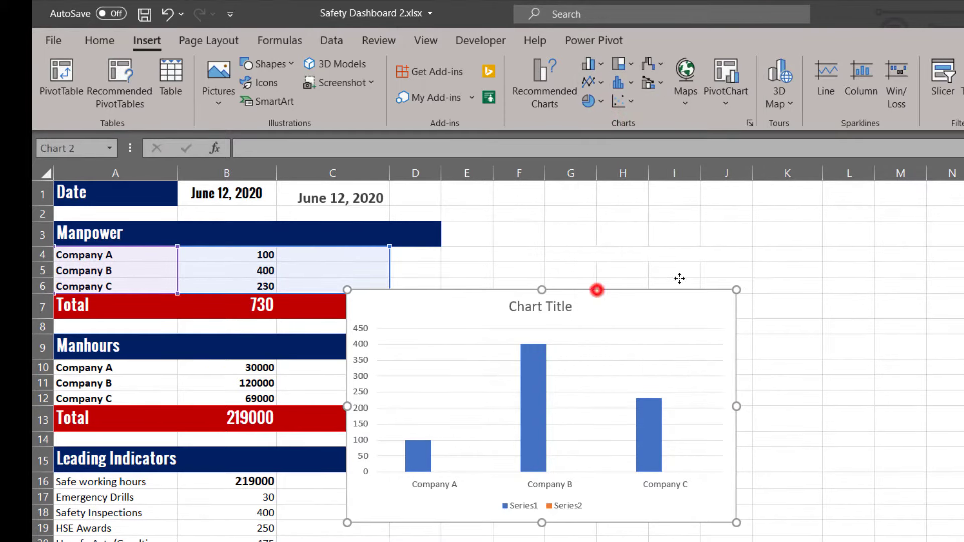
pyautogui.moveTo(597, 294); pyautogui.dragTo(808, 226)
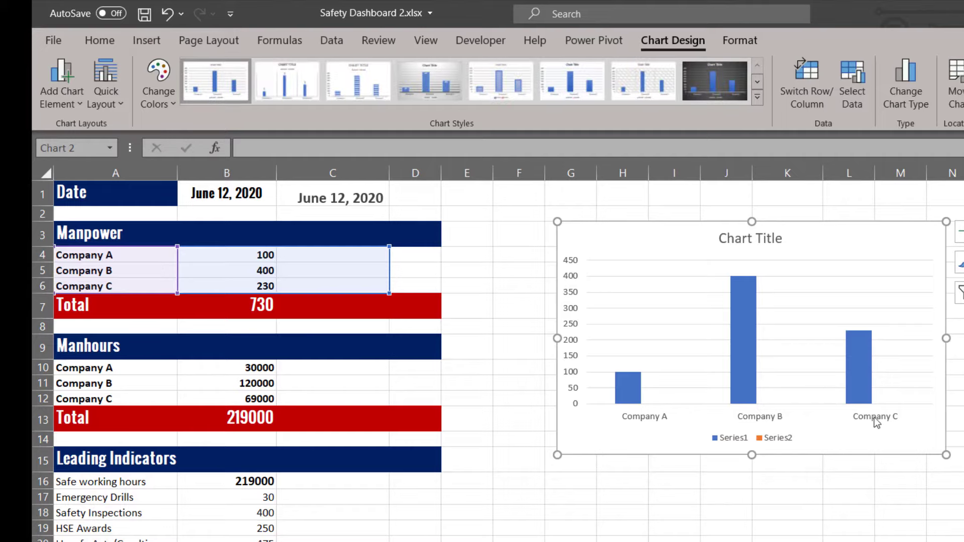
# - Shift the Manpower chart over to start in column F and delete its chart title
pyautogui.doubleClick(567, 292)
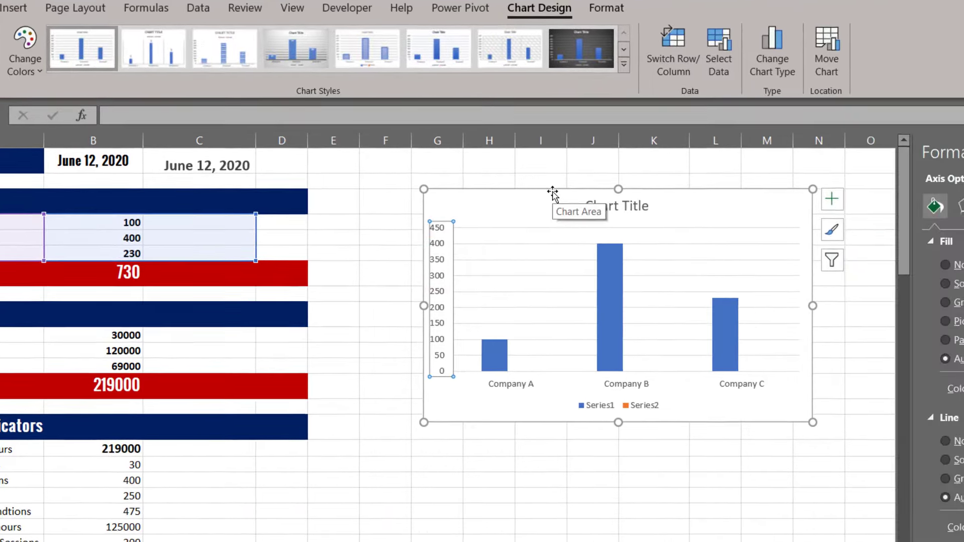
pyautogui.moveTo(685, 224); pyautogui.dragTo(629, 213)
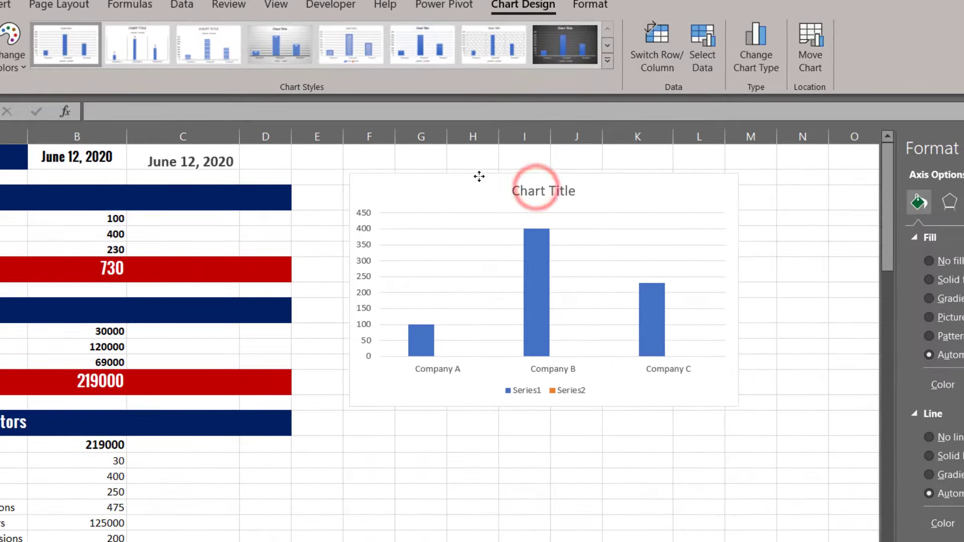
pyautogui.click(543, 187)
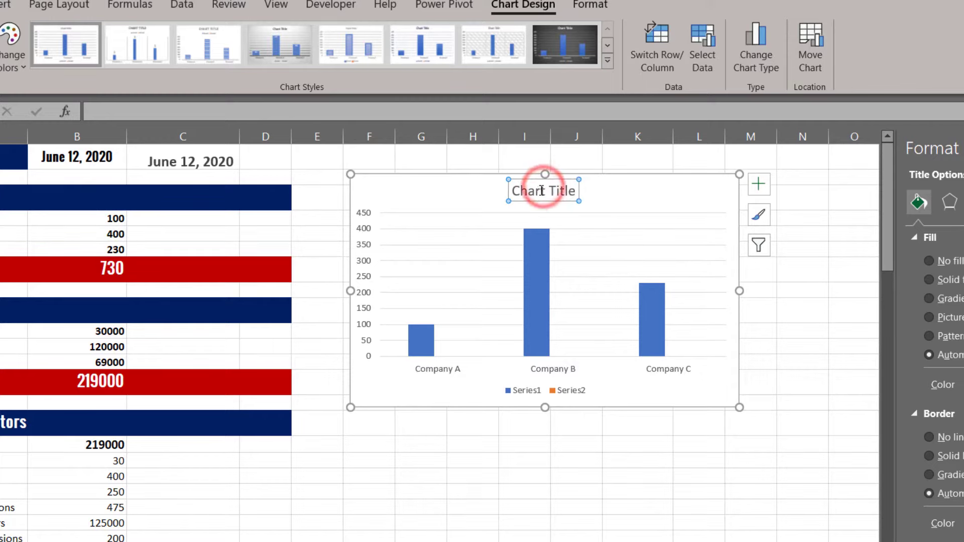
pyautogui.press('Delete')
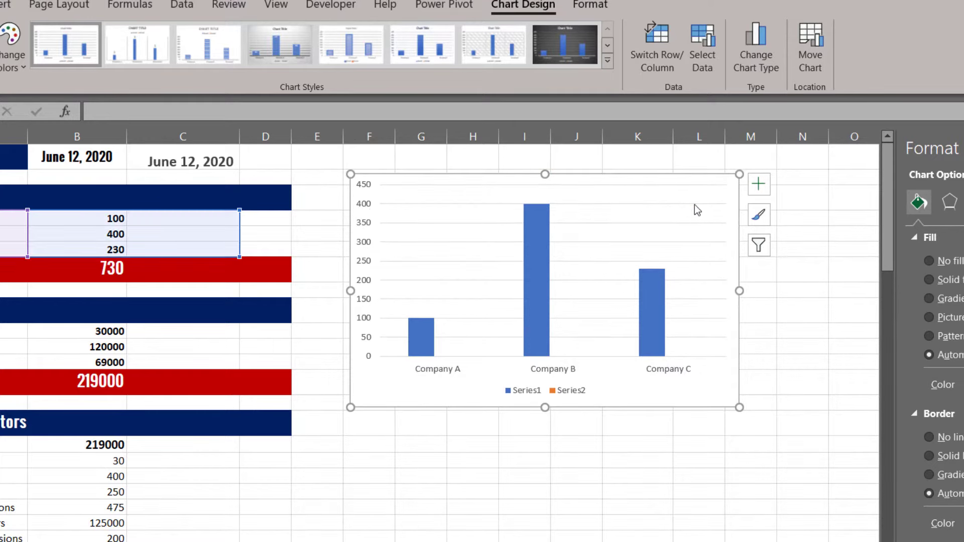
# - Delete the major horizontal gridlines from the Manpower column chart
pyautogui.click(694, 204)
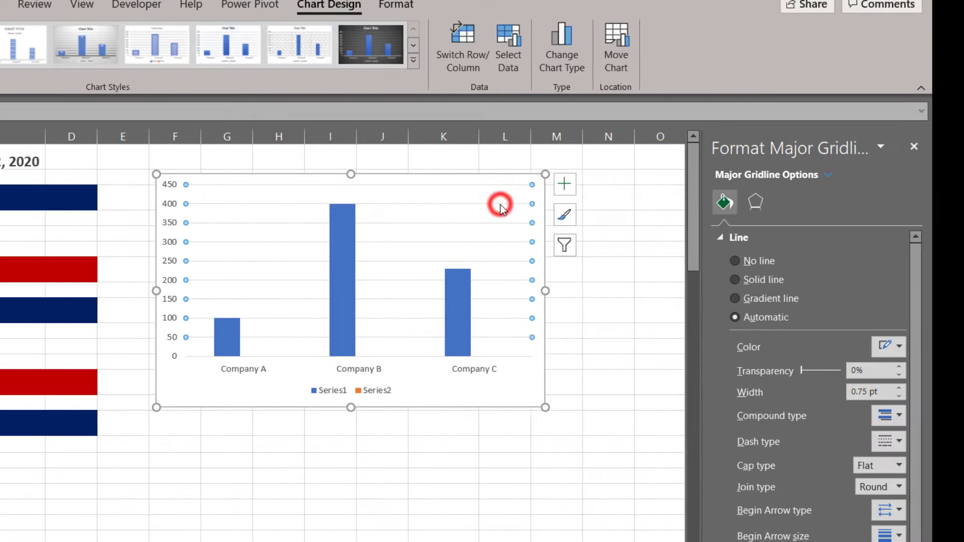
pyautogui.rightClick(500, 204)
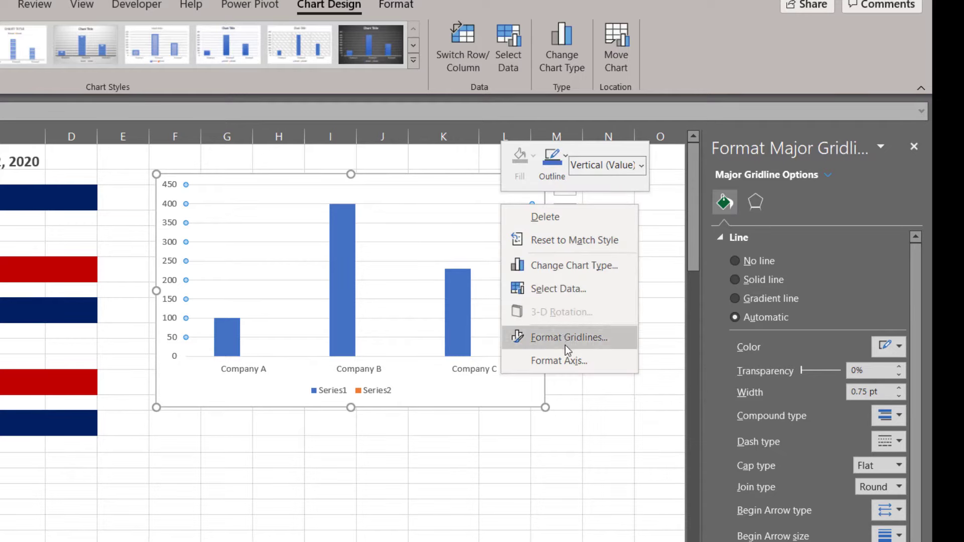
pyautogui.click(561, 218)
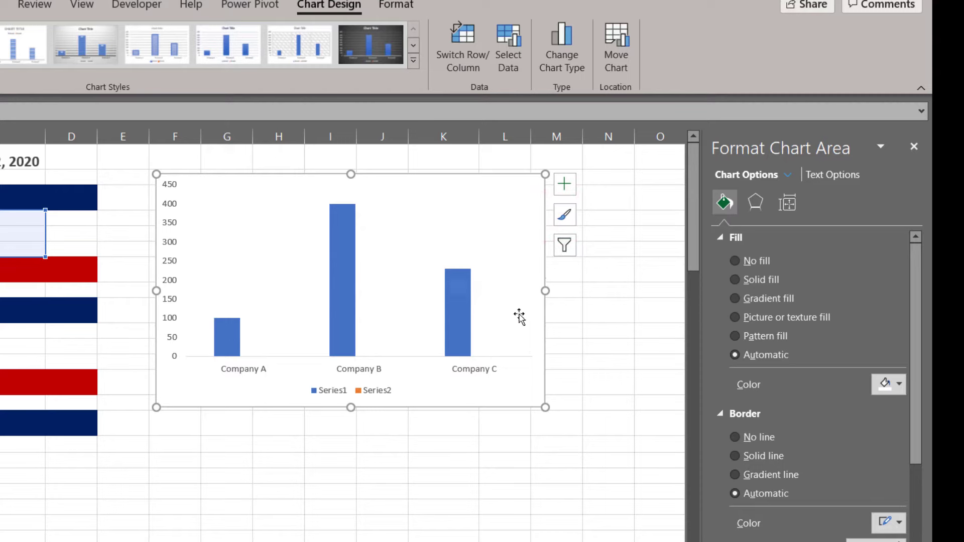
# - Set both the plot area and the chart area of the Manpower chart to No fill
pyautogui.click(518, 316)
pyautogui.click(755, 261)
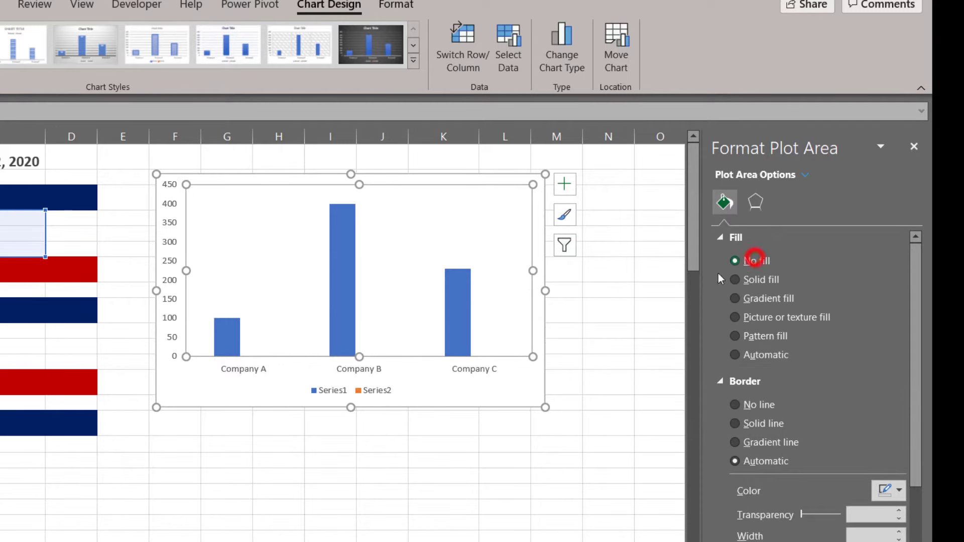
pyautogui.click(492, 396)
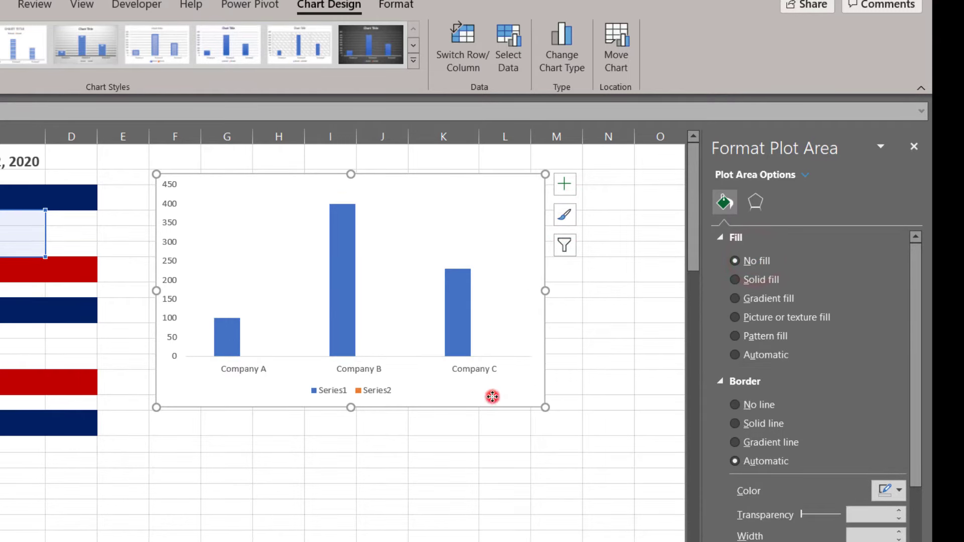
pyautogui.click(758, 261)
# - Delete the Manpower chart's legend and add data labels to the company columns
pyautogui.click(386, 394)
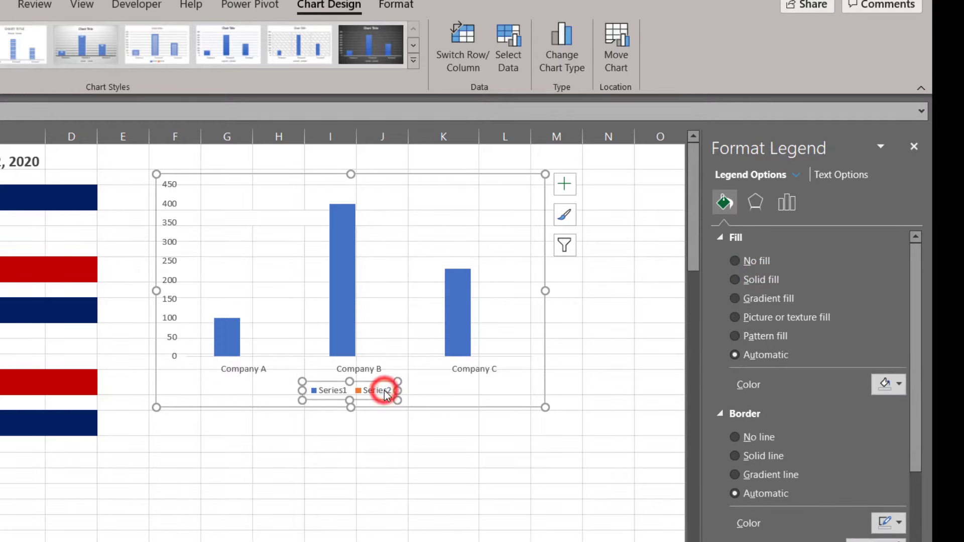
pyautogui.press('Delete')
pyautogui.click(348, 295)
pyautogui.rightClick(348, 295)
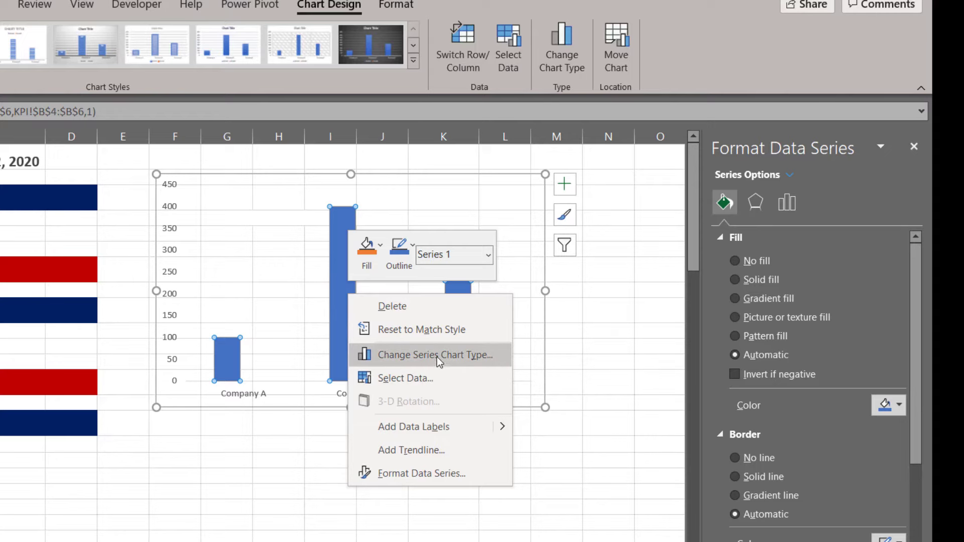
pyautogui.click(420, 427)
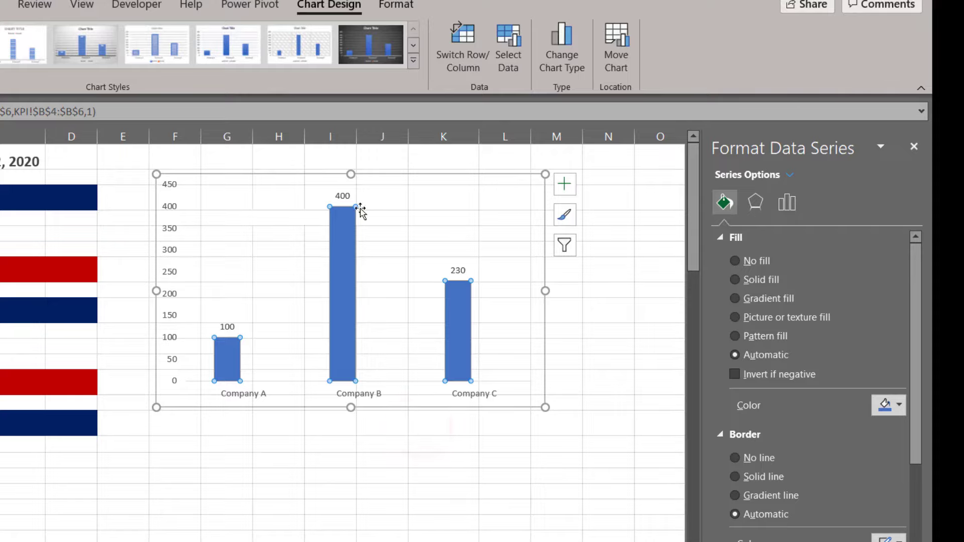
# - Set the Manpower chart area's border to No line
pyautogui.click(342, 198)
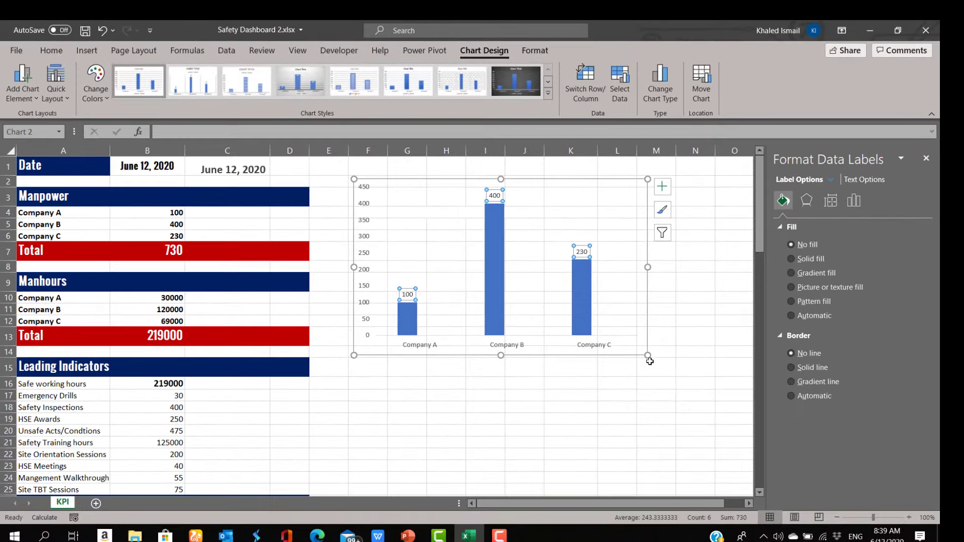
pyautogui.click(650, 362)
pyautogui.click(635, 346)
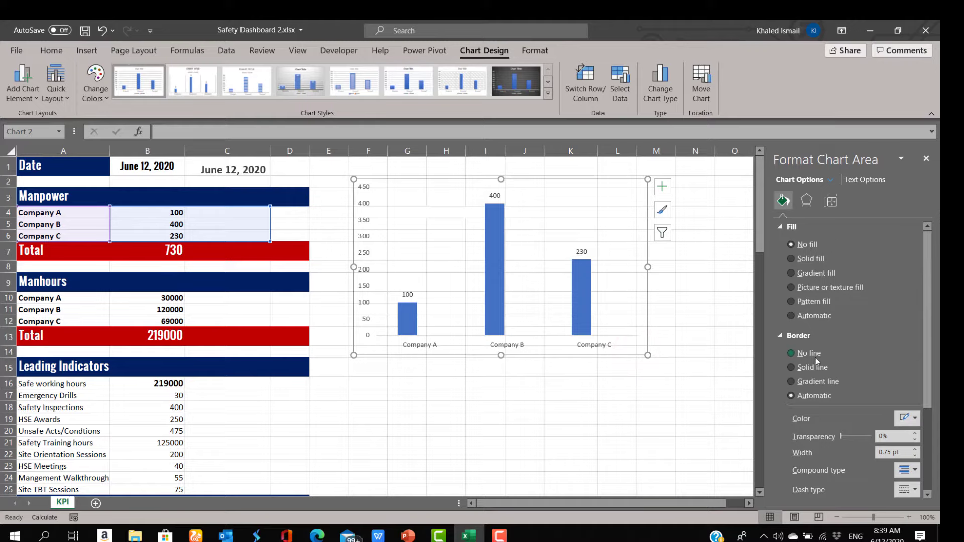
pyautogui.click(814, 354)
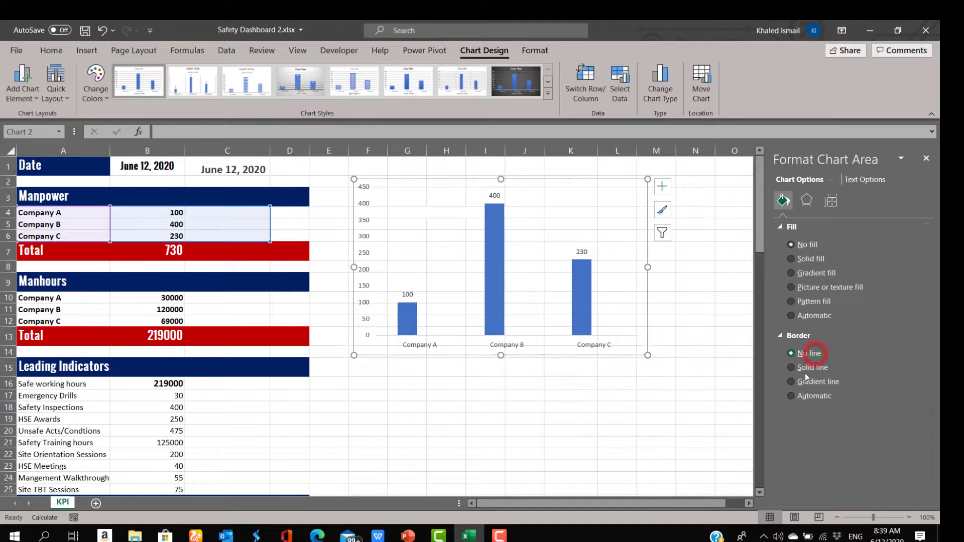
pyautogui.click(685, 377)
# - Shrink the Manpower chart to about half its width and place it across about columns I to K beside the Manpower rows
pyautogui.click(631, 304)
pyautogui.moveTo(648, 356); pyautogui.dragTo(507, 254)
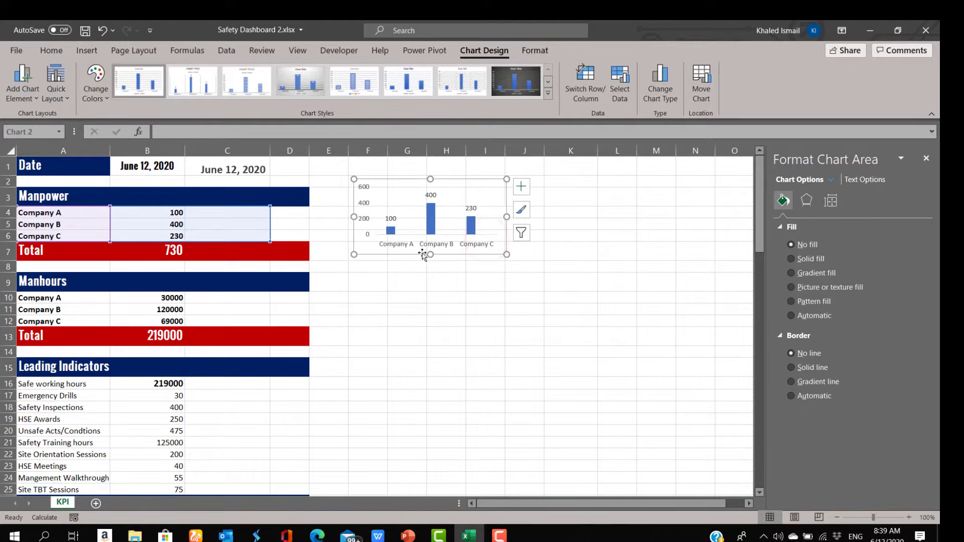
pyautogui.moveTo(414, 253); pyautogui.dragTo(518, 258)
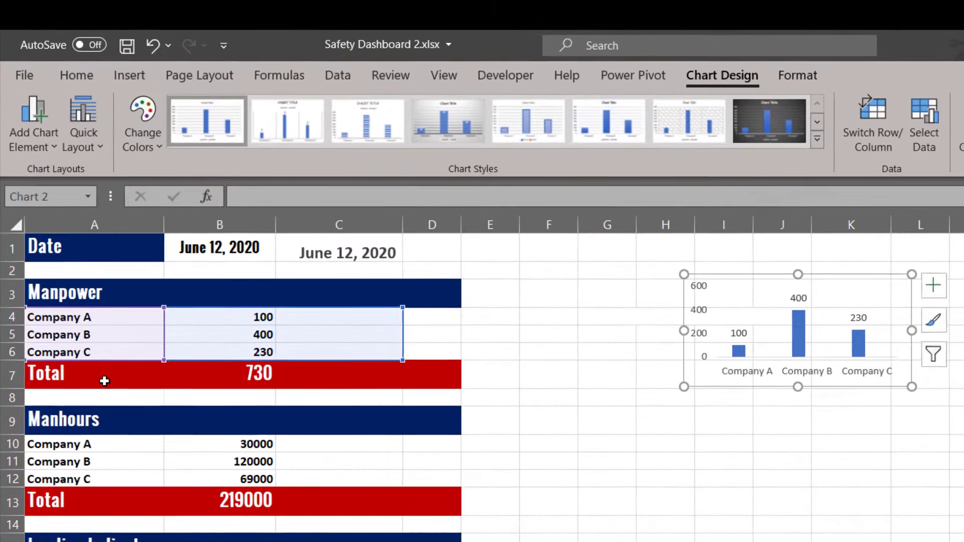
# - Insert a 2-D clustered column chart from the Manpower Total in A7:B7
pyautogui.click(69, 253)
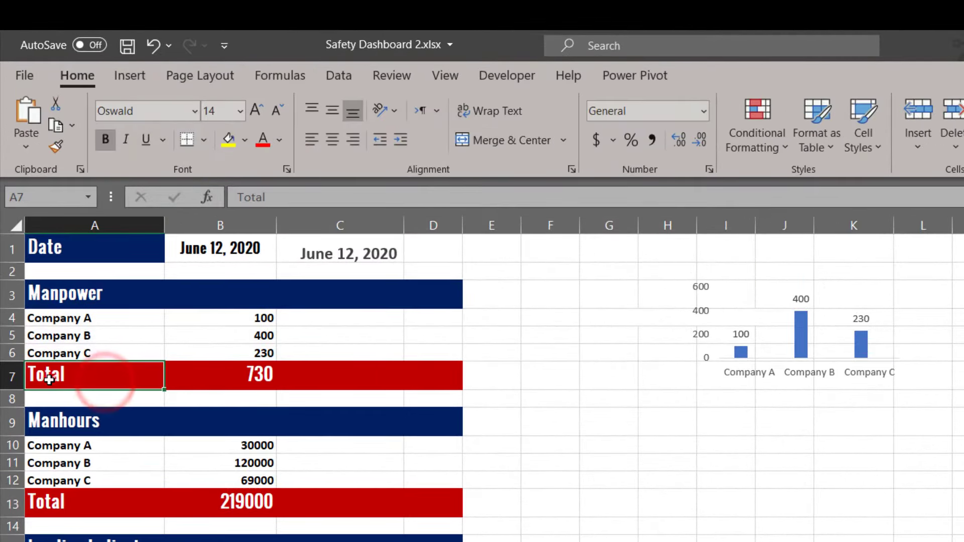
pyautogui.moveTo(49, 379); pyautogui.dragTo(222, 386)
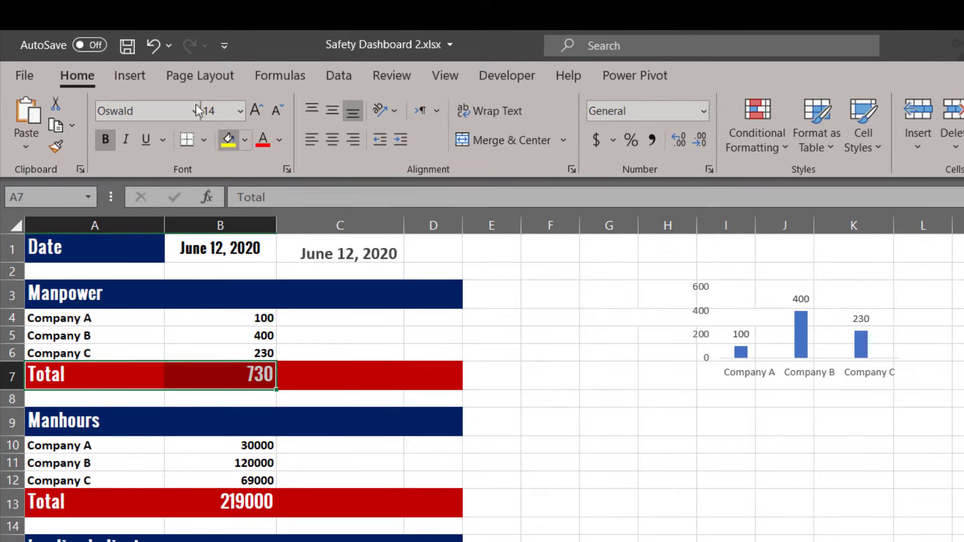
pyautogui.click(144, 79)
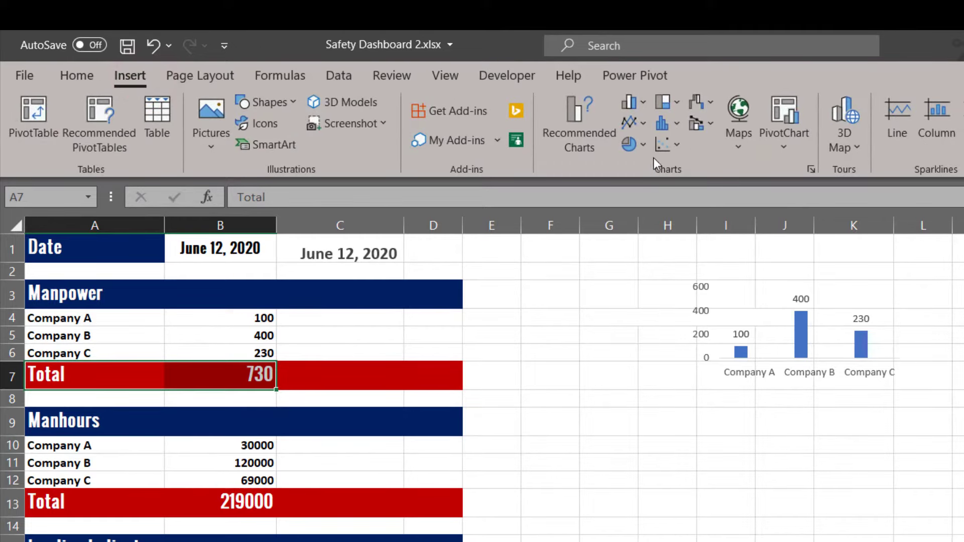
pyautogui.click(635, 105)
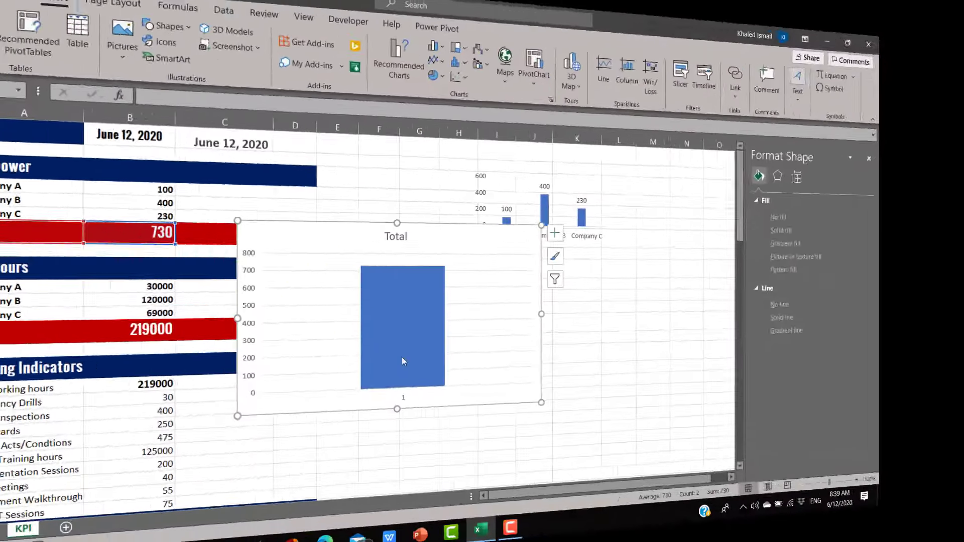
# - Delete the chart title and the horizontal category axis from the Manpower Total chart
pyautogui.click(394, 237)
pyautogui.press('Delete')
pyautogui.click(409, 399)
pyautogui.press('Delete')
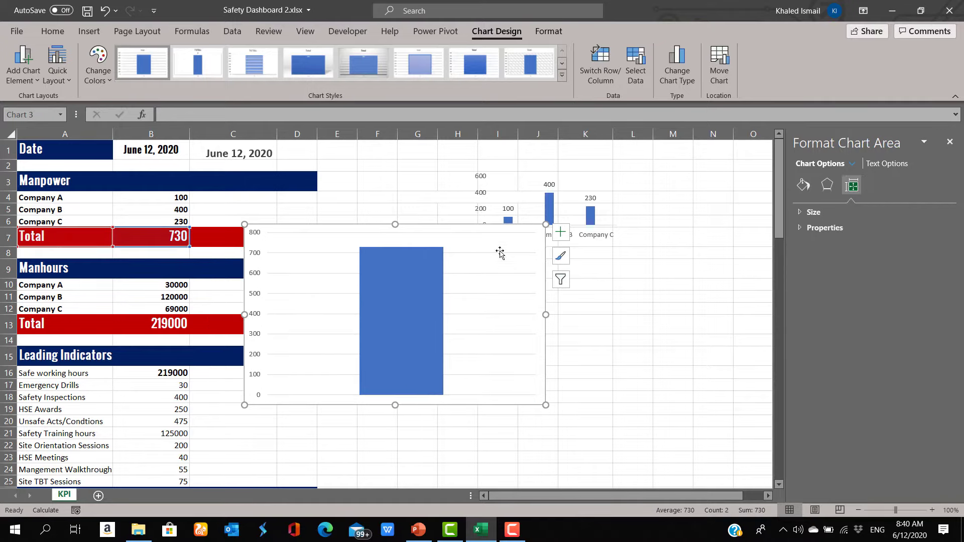
# - Delete the Manpower Total chart's gridlines and set its chart area and plot area to No fill
pyautogui.rightClick(501, 254)
pyautogui.click(534, 262)
pyautogui.click(452, 261)
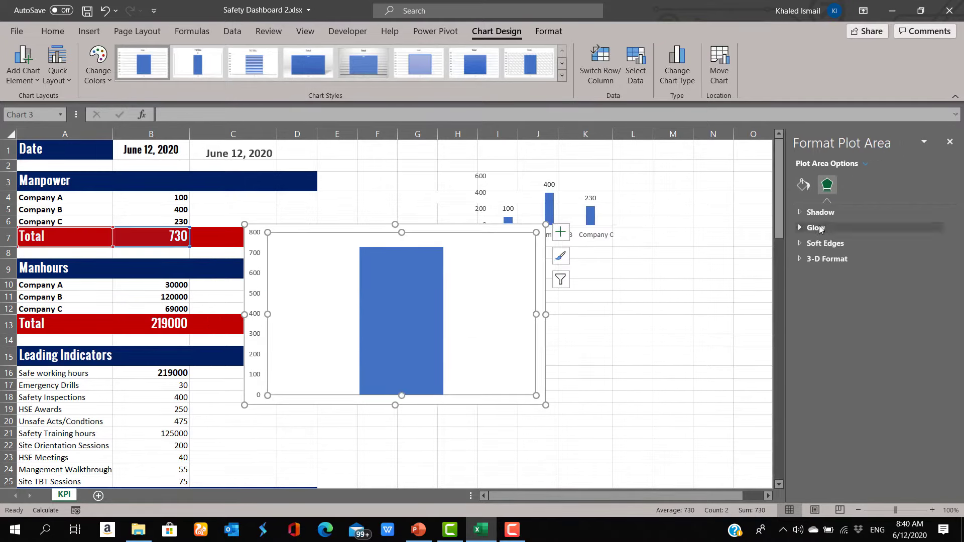
pyautogui.click(546, 383)
pyautogui.click(825, 231)
pyautogui.click(502, 301)
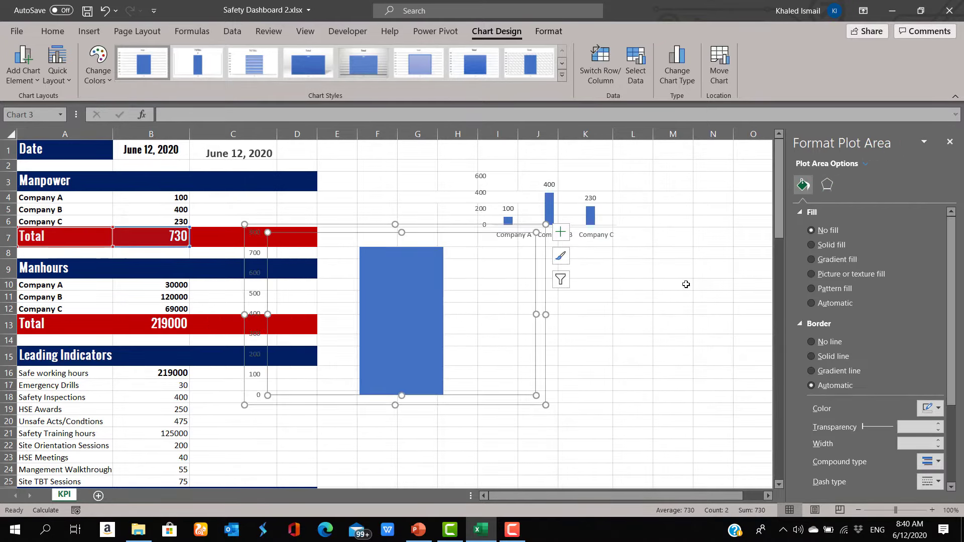
# - Add a data label to the Manpower Total column and set the column to No fill with a No line border
pyautogui.rightClick(433, 294)
pyautogui.click(469, 400)
pyautogui.click(424, 296)
pyautogui.click(811, 230)
pyautogui.click(811, 384)
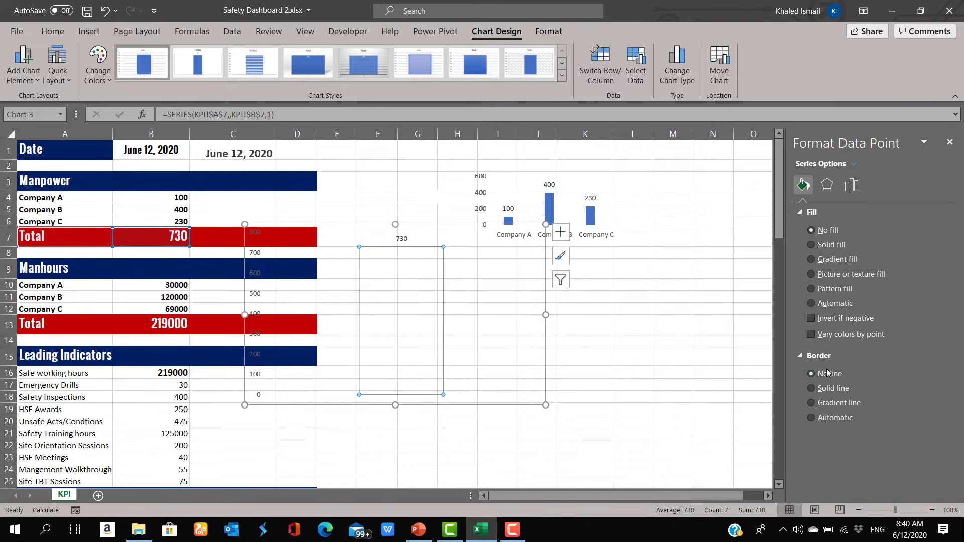
# - Set the Manpower Total chart's data label to bold at font size 16
pyautogui.click(402, 239)
pyautogui.click(53, 31)
pyautogui.click(164, 55)
pyautogui.click(155, 184)
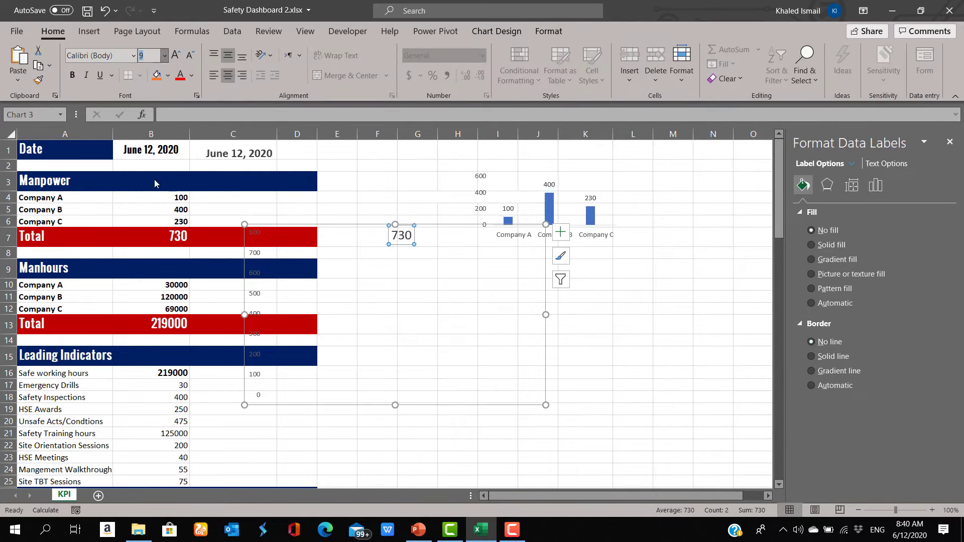
# - Shrink the Manpower Total chart to a strip about one row high and delete its vertical axis
pyautogui.moveTo(546, 405); pyautogui.dragTo(458, 249)
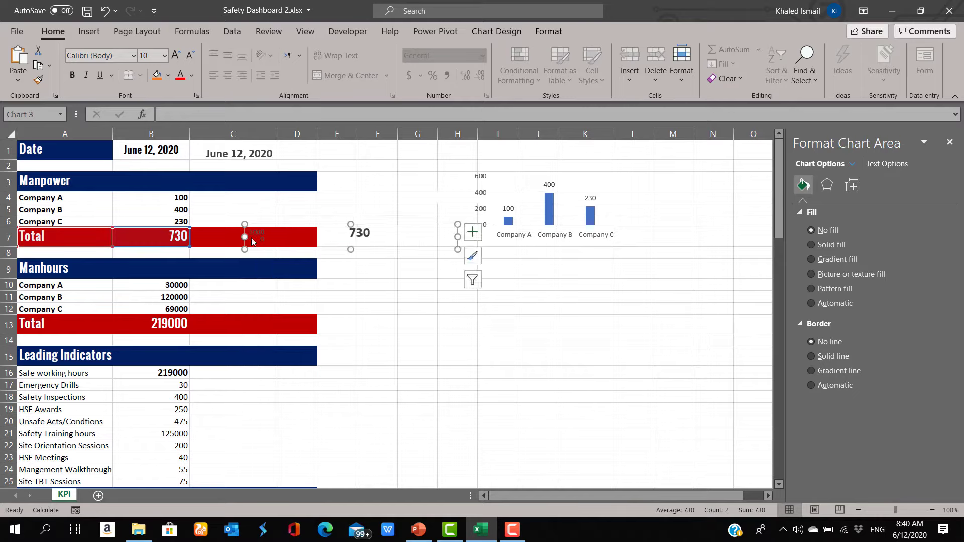
pyautogui.moveTo(244, 236); pyautogui.dragTo(325, 237)
pyautogui.moveTo(426, 238); pyautogui.dragTo(427, 237)
pyautogui.click(337, 236)
pyautogui.click(426, 241)
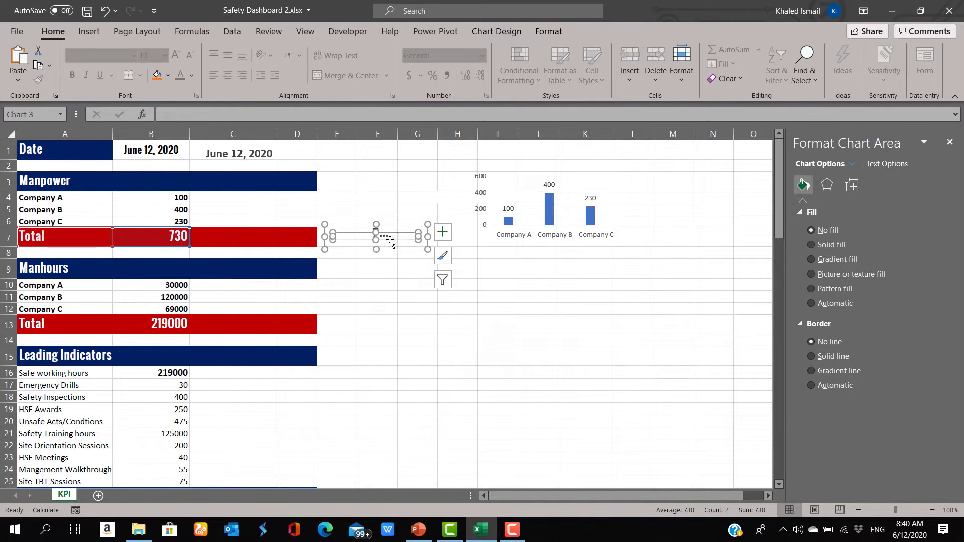
# - Enlarge the plot area to fill the Manpower Total chart and place the chart around column E beside row 7
pyautogui.click(382, 237)
pyautogui.moveTo(335, 234); pyautogui.dragTo(418, 241)
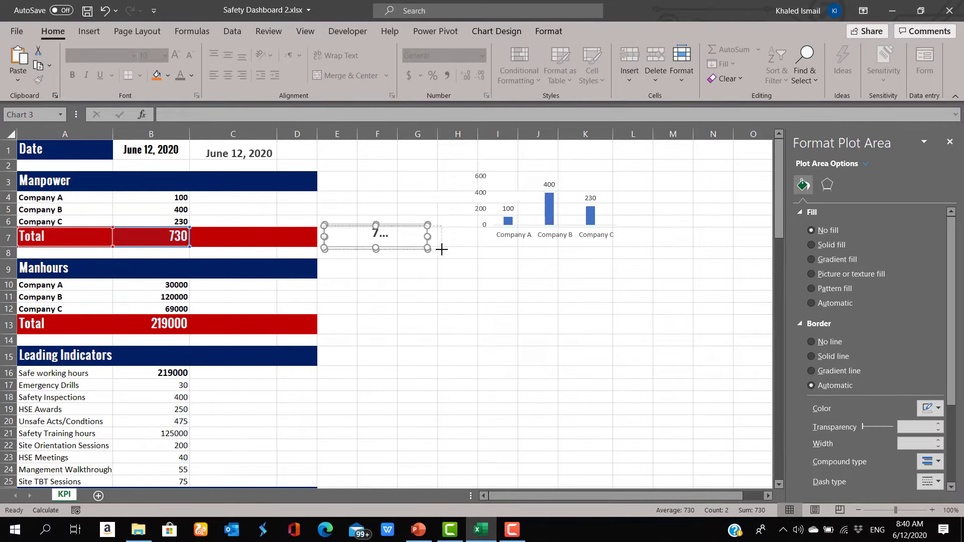
pyautogui.click(380, 242)
pyautogui.click(381, 242)
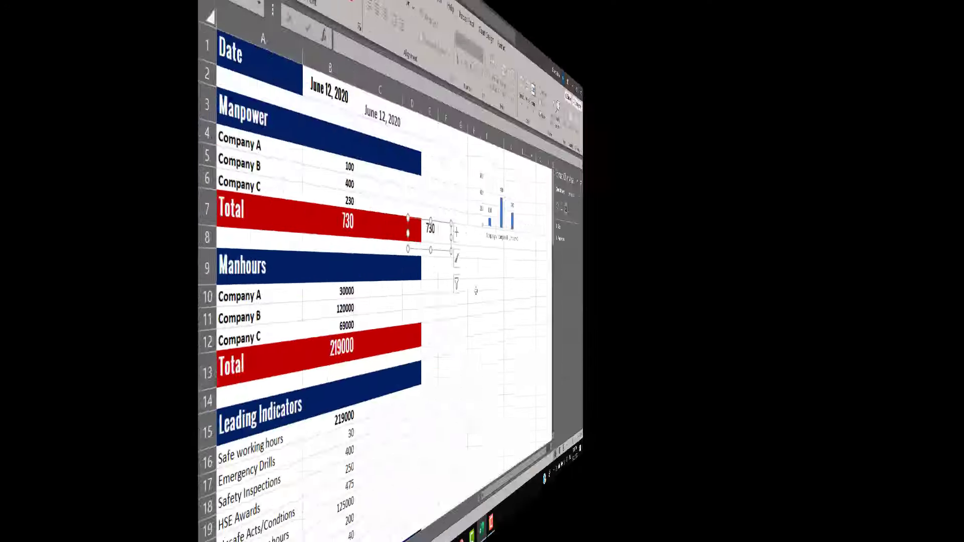
pyautogui.click(475, 288)
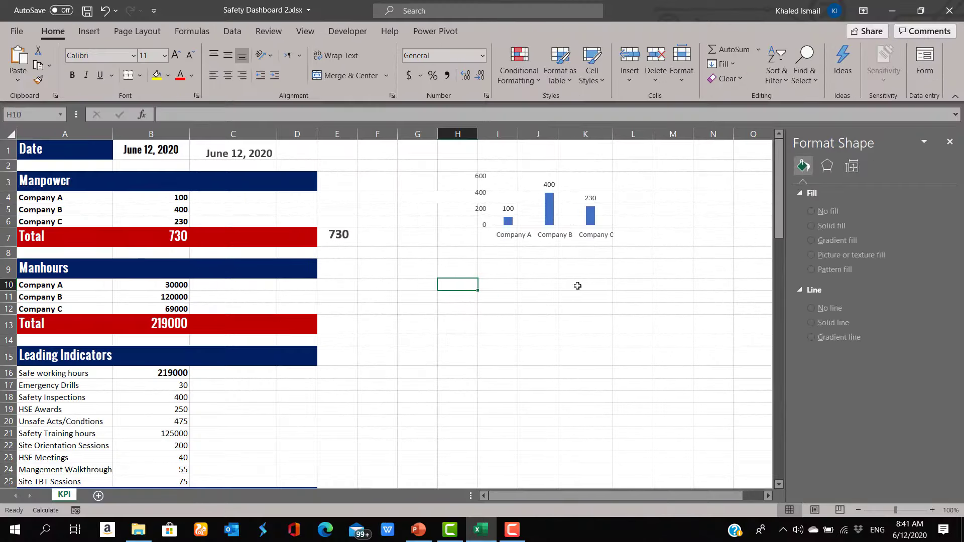
# - Move the Manpower by company chart to about columns F to I, next to the Manpower Total chart
pyautogui.click(564, 216)
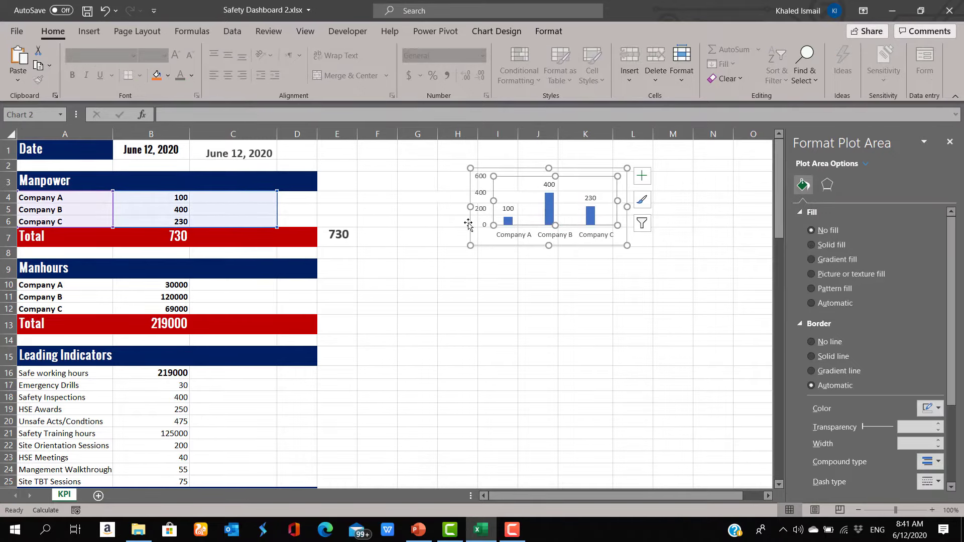
pyautogui.moveTo(466, 221); pyautogui.dragTo(364, 238)
pyautogui.click(647, 276)
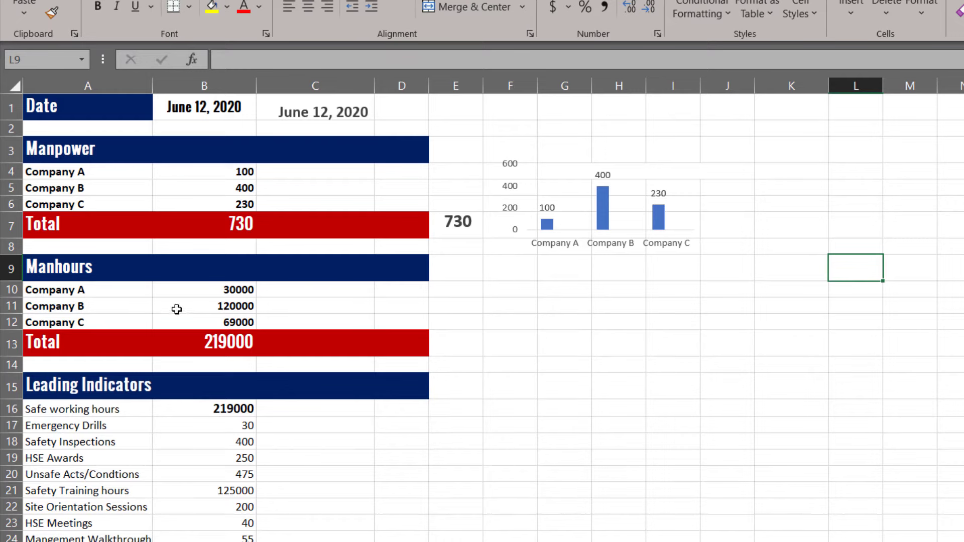
# - Insert a 2-D clustered bar chart from the Manhours company figures in A10:B12
pyautogui.moveTo(50, 286); pyautogui.dragTo(296, 321)
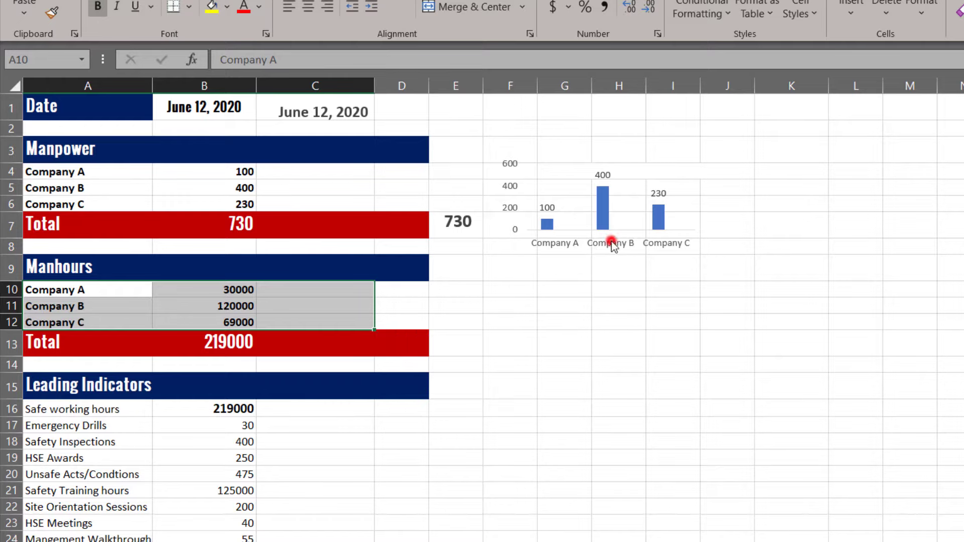
pyautogui.click(612, 244)
pyautogui.click(228, 290)
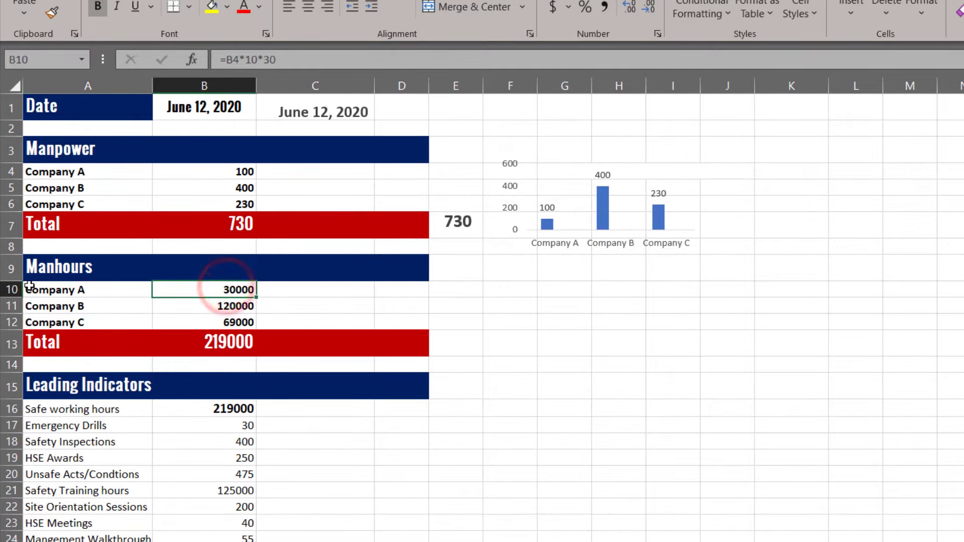
pyautogui.moveTo(29, 286); pyautogui.dragTo(256, 321)
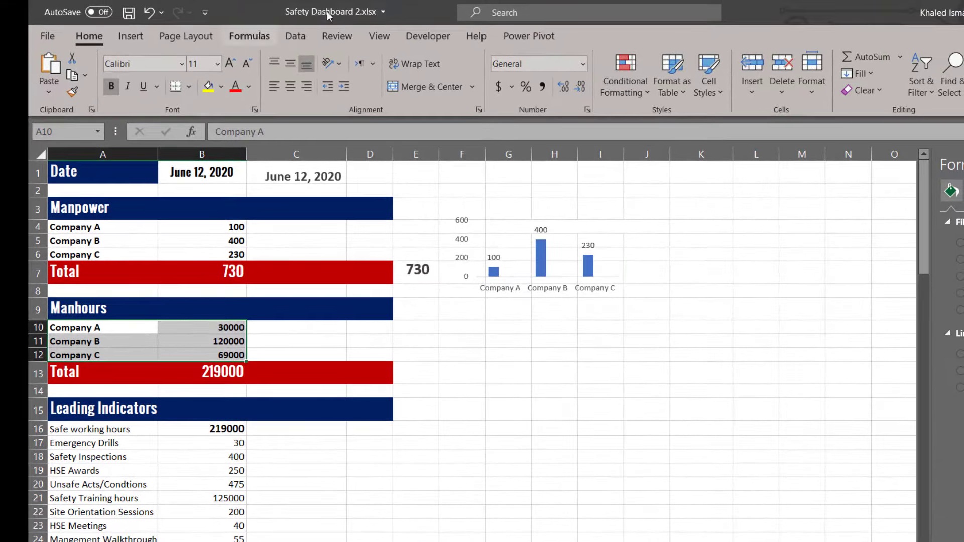
pyautogui.click(149, 32)
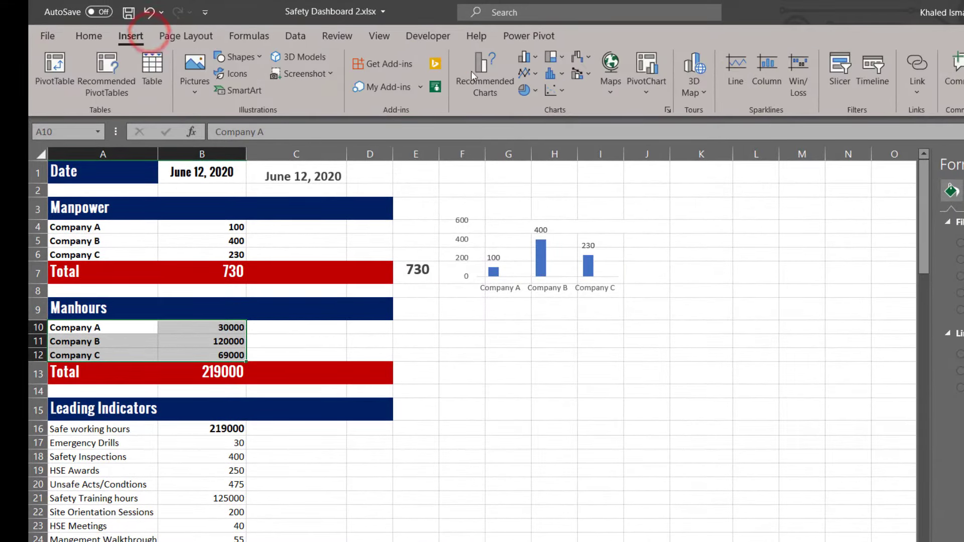
pyautogui.click(525, 57)
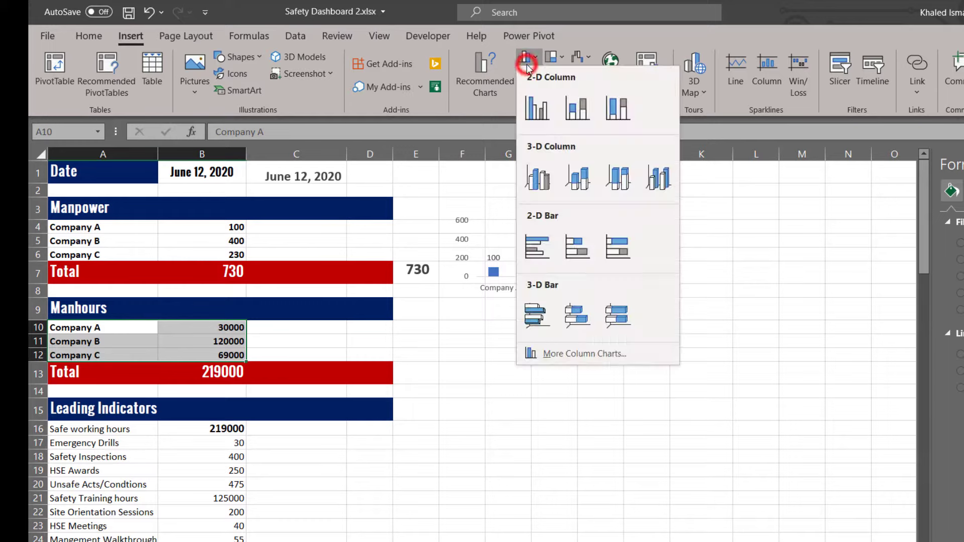
pyautogui.click(555, 253)
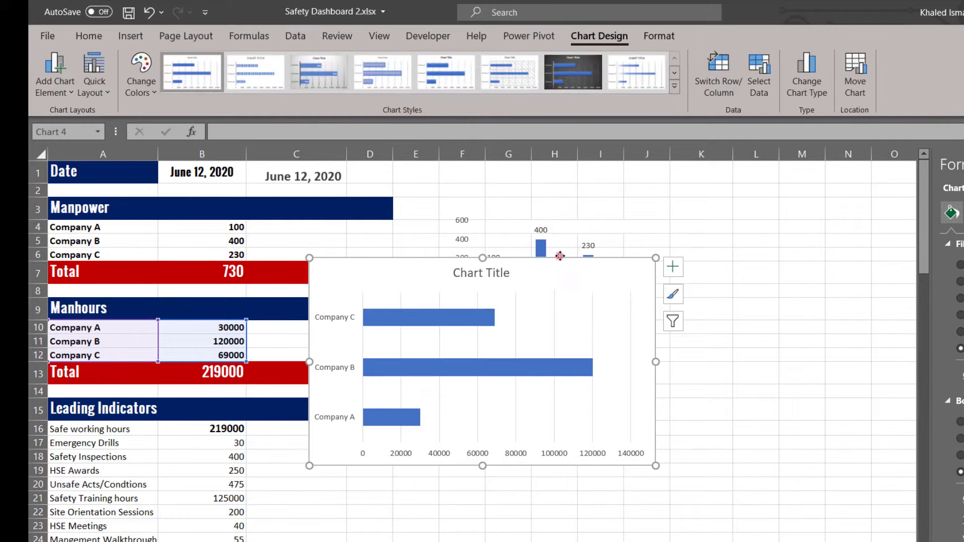
# - Delete the Manhours bar chart's title and make its company axis labels bold
pyautogui.moveTo(620, 254); pyautogui.dragTo(753, 275)
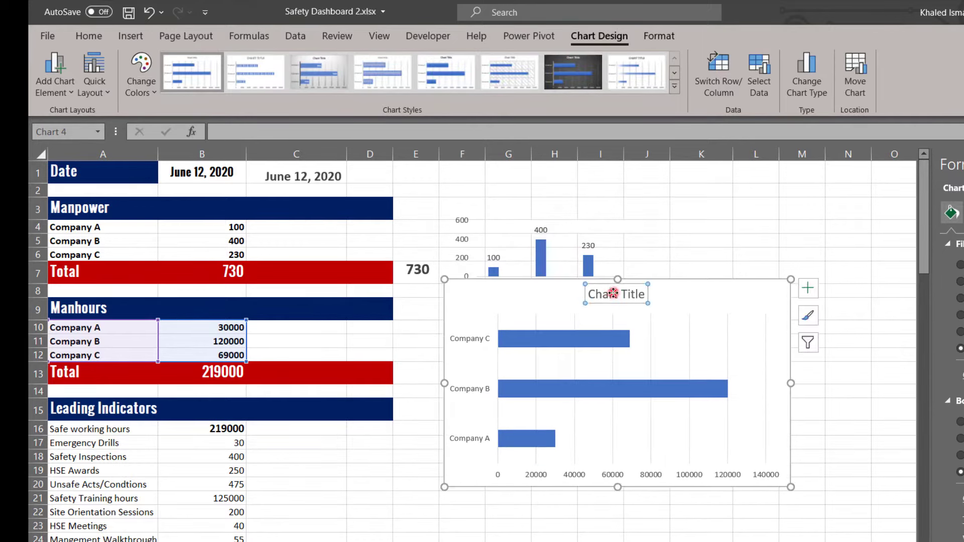
pyautogui.press('Delete')
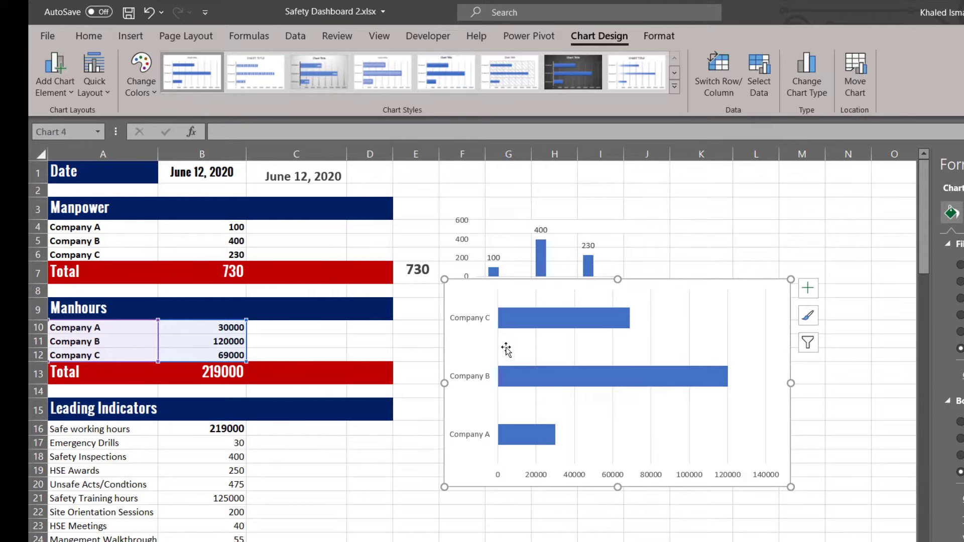
pyautogui.click(477, 322)
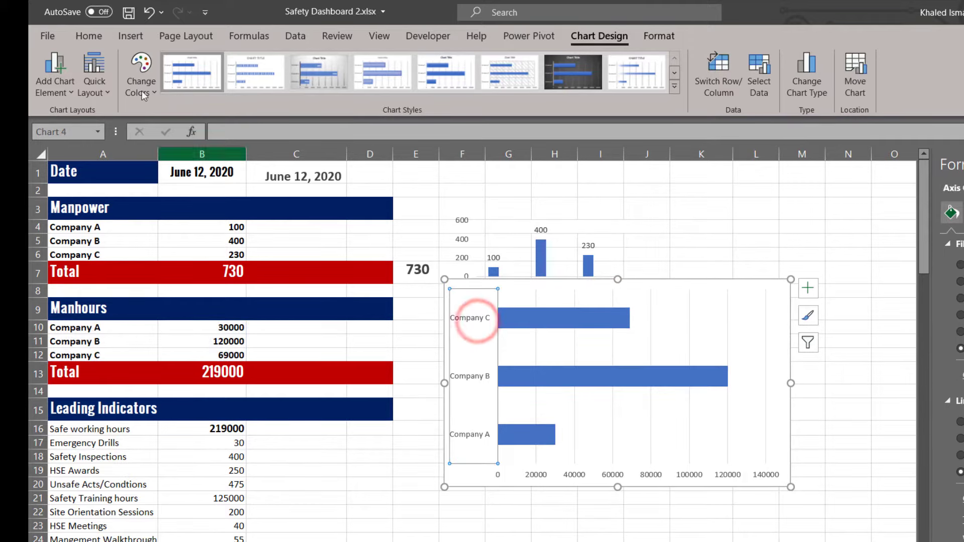
pyautogui.click(80, 44)
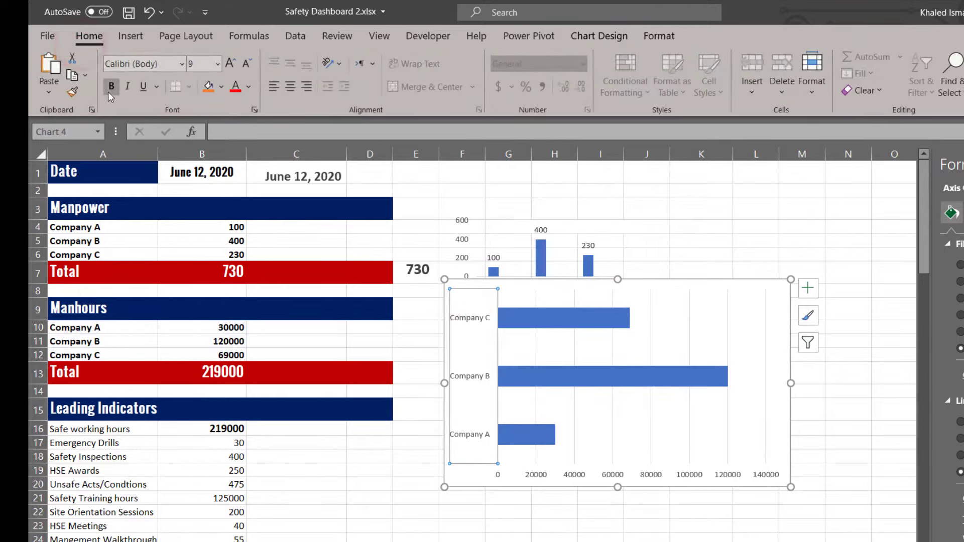
pyautogui.click(114, 86)
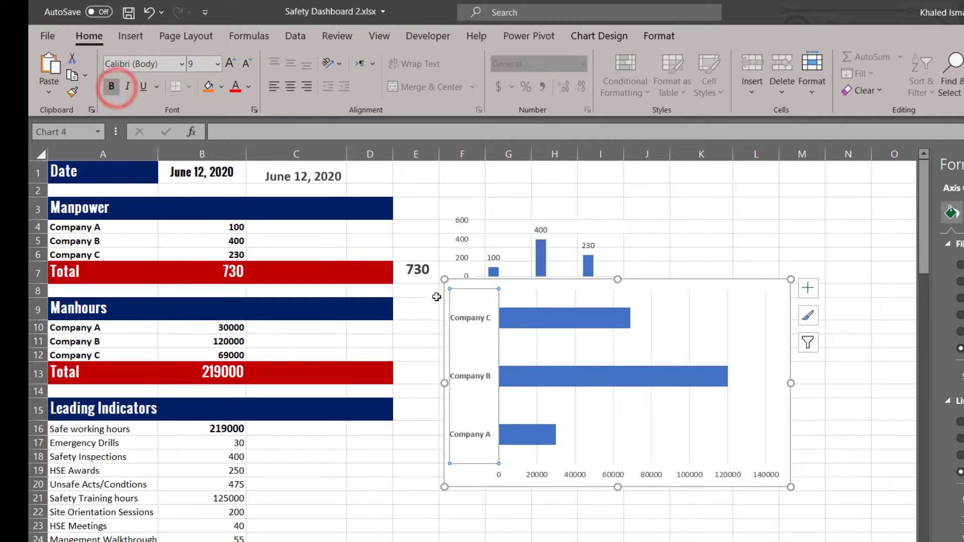
# - Delete the vertical gridlines and the horizontal value axis from the Manhours bar chart
pyautogui.click(614, 417)
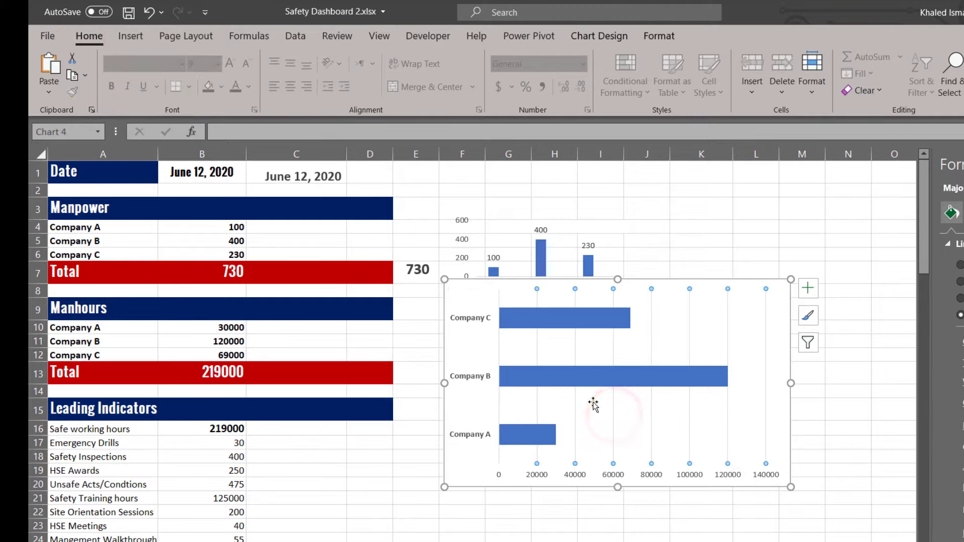
pyautogui.click(743, 386)
pyautogui.click(673, 422)
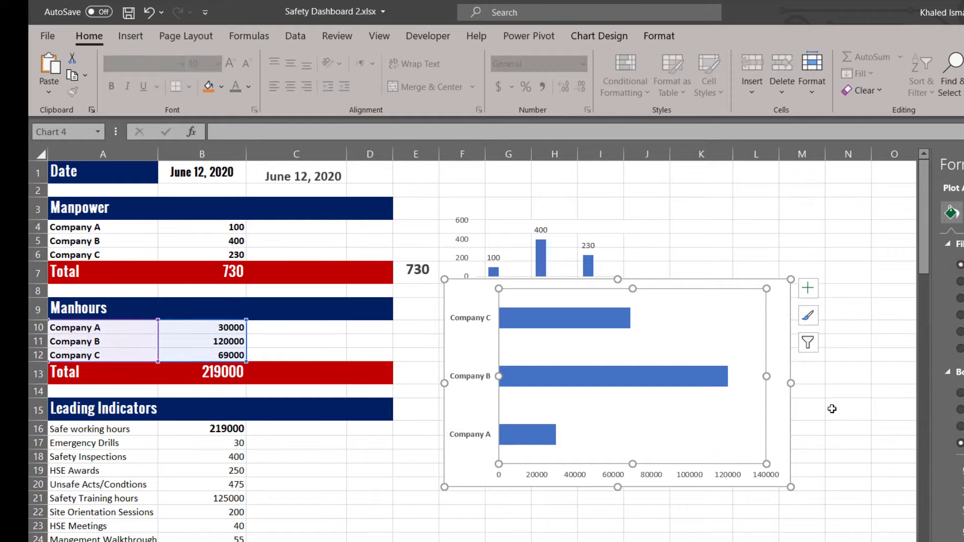
pyautogui.click(777, 480)
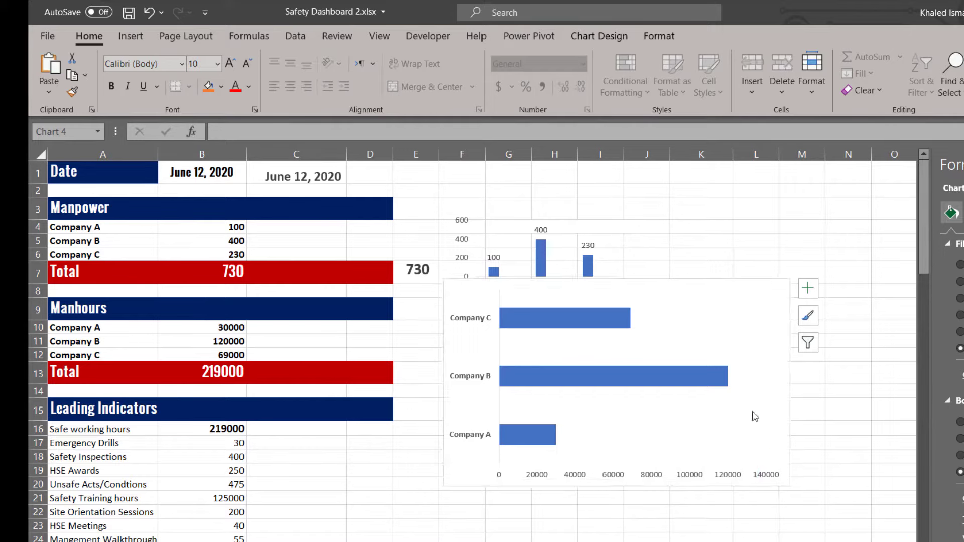
# - Add data labels to the bars of the Manhours chart
pyautogui.click(721, 381)
pyautogui.rightClick(721, 382)
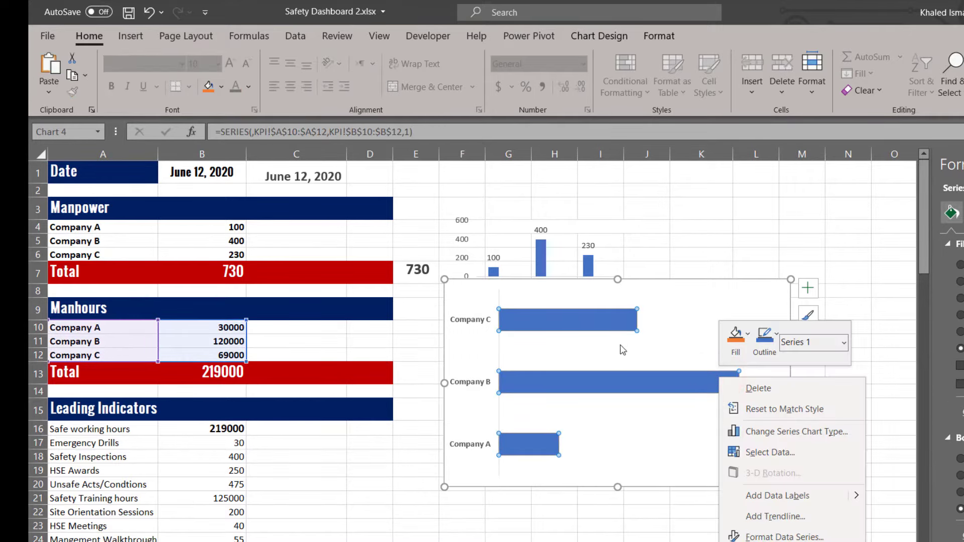
pyautogui.click(794, 497)
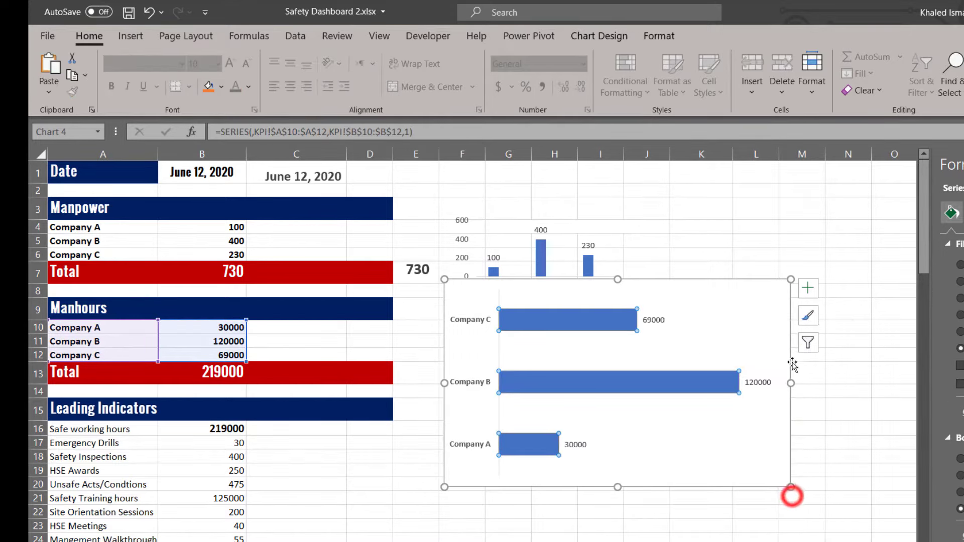
# - Set the Manhours chart's plot area and chart area to No fill with No line borders
pyautogui.click(754, 309)
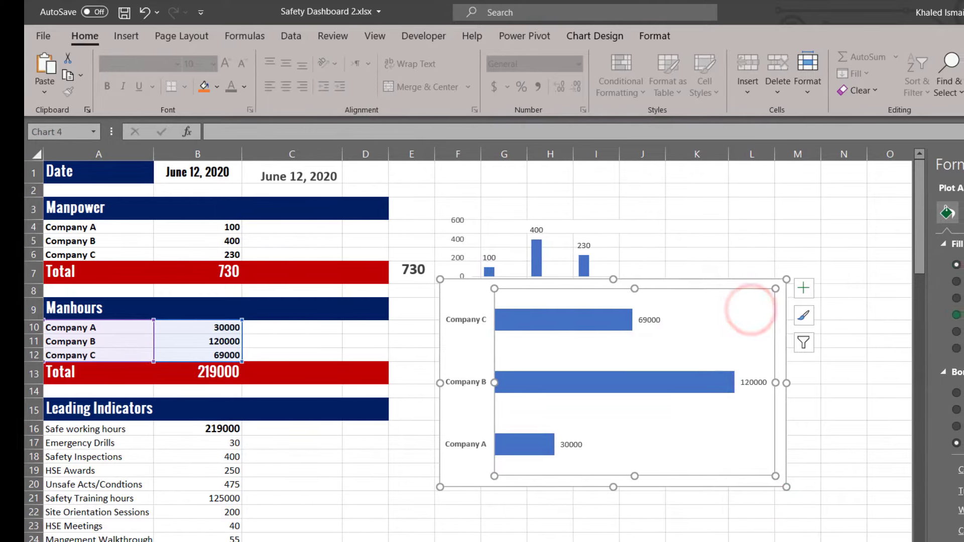
pyautogui.click(856, 396)
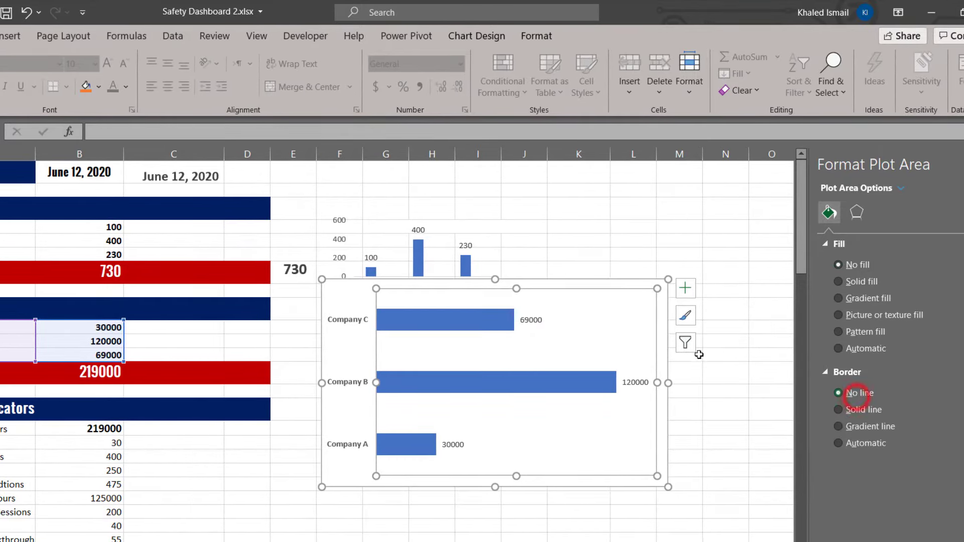
pyautogui.click(664, 323)
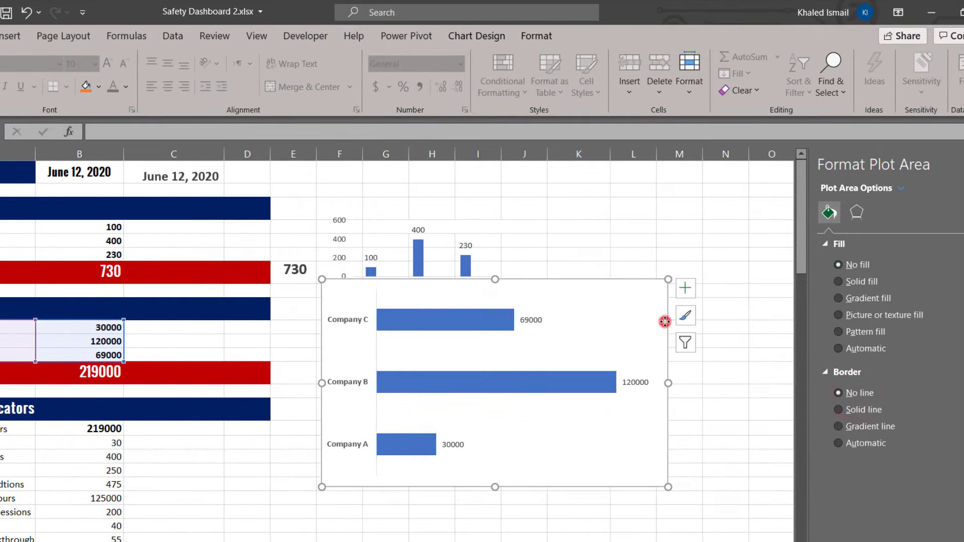
pyautogui.click(854, 264)
pyautogui.click(851, 394)
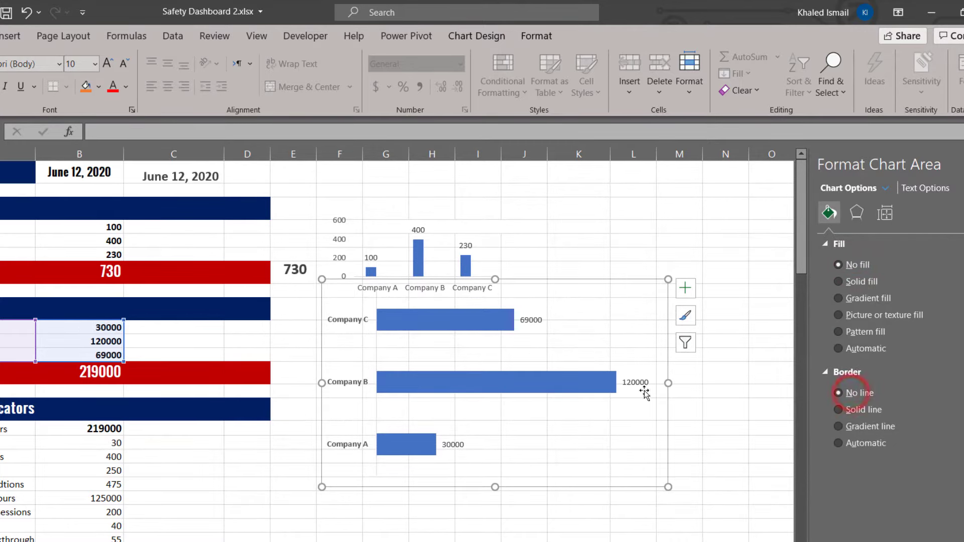
# - Reduce the Manhours chart's height and place it across about columns G to N, below the Manpower chart
pyautogui.moveTo(672, 277); pyautogui.dragTo(669, 335)
pyautogui.moveTo(569, 340); pyautogui.dragTo(547, 287)
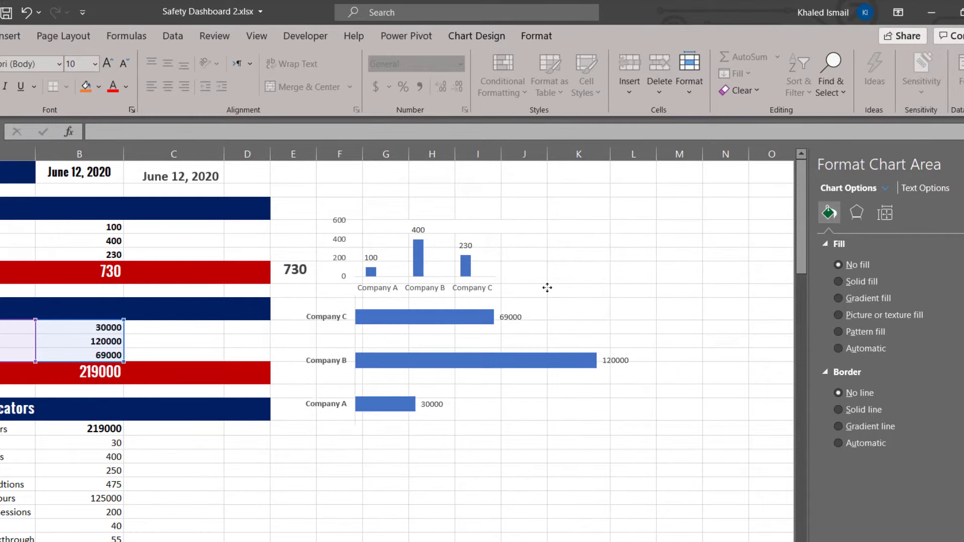
pyautogui.moveTo(648, 436)
pyautogui.mouseDown()
pyautogui.moveTo(645, 415)
pyautogui.moveTo(660, 424)
pyautogui.mouseUp()
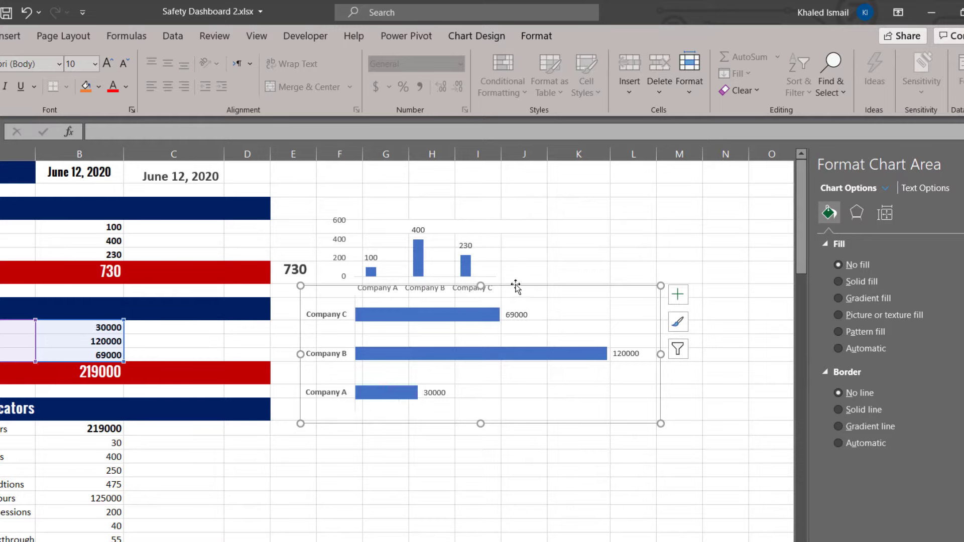
pyautogui.moveTo(516, 285); pyautogui.dragTo(601, 284)
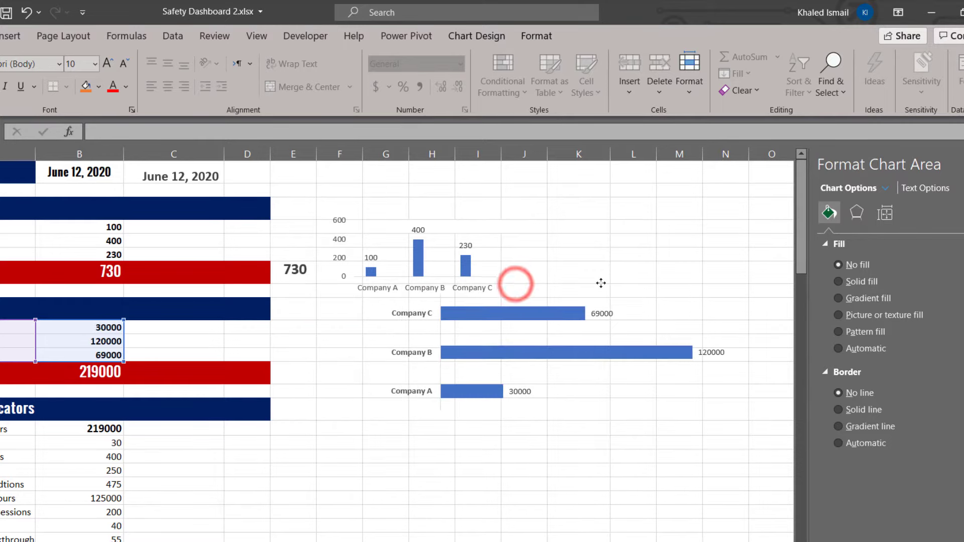
# - Duplicate the Manpower total chart and place the copy beside the Manhours Total in row 13
pyautogui.click(308, 266)
pyautogui.click(308, 280)
pyautogui.click(311, 290)
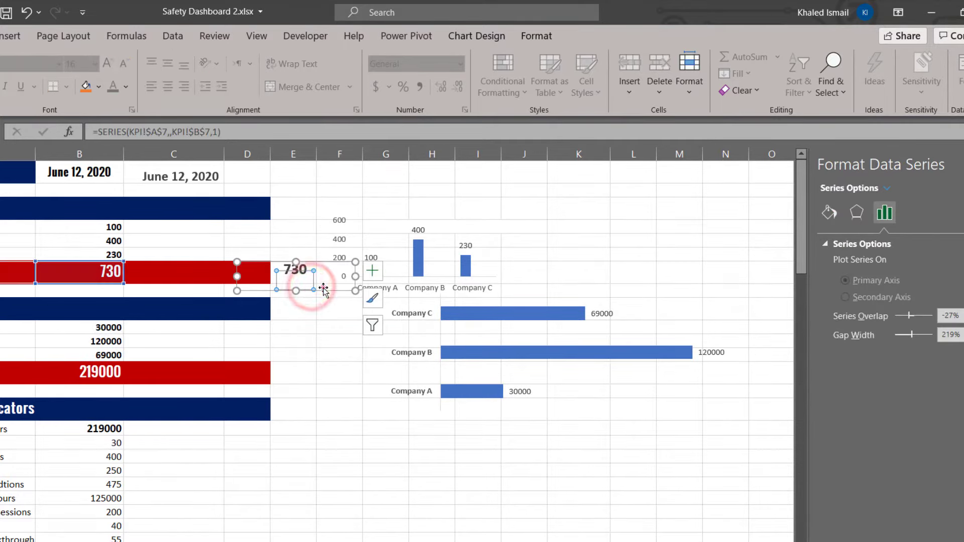
pyautogui.click(323, 289)
pyautogui.moveTo(323, 288)
pyautogui.mouseDown()
pyautogui.moveTo(337, 322)
pyautogui.moveTo(336, 390)
pyautogui.moveTo(321, 394)
pyautogui.mouseUp()
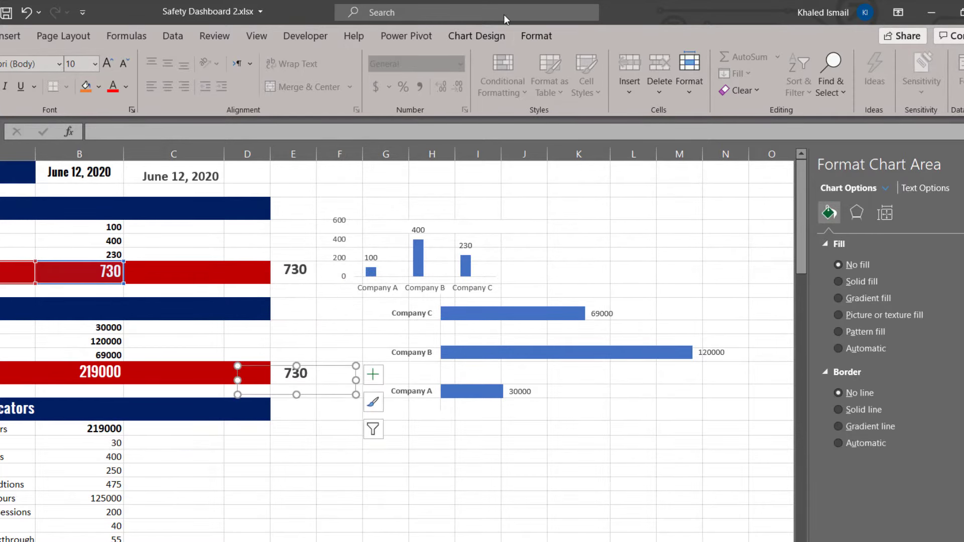
# - Change the copied total chart's data range to =KPI!$A$13:$B$13
pyautogui.click(492, 37)
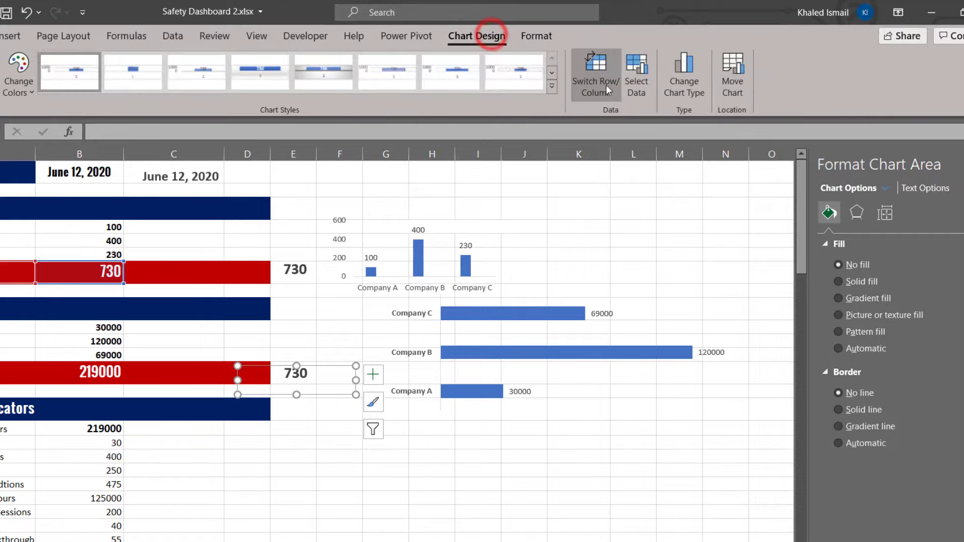
pyautogui.click(639, 90)
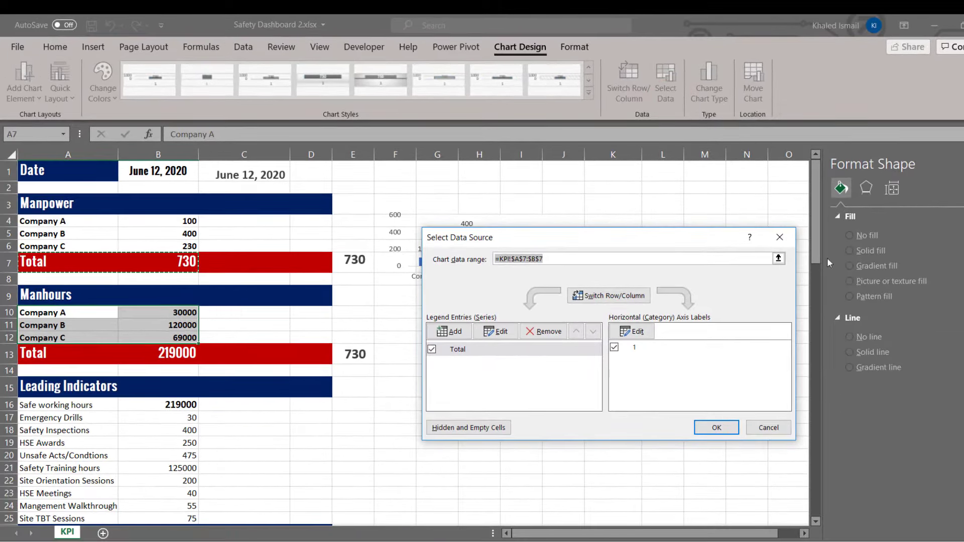
pyautogui.click(779, 259)
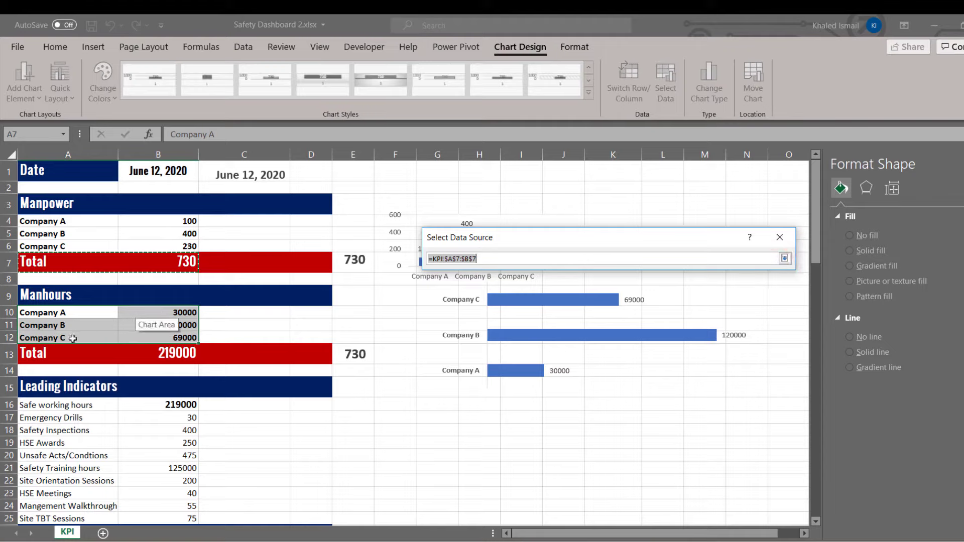
pyautogui.moveTo(47, 356); pyautogui.dragTo(140, 355)
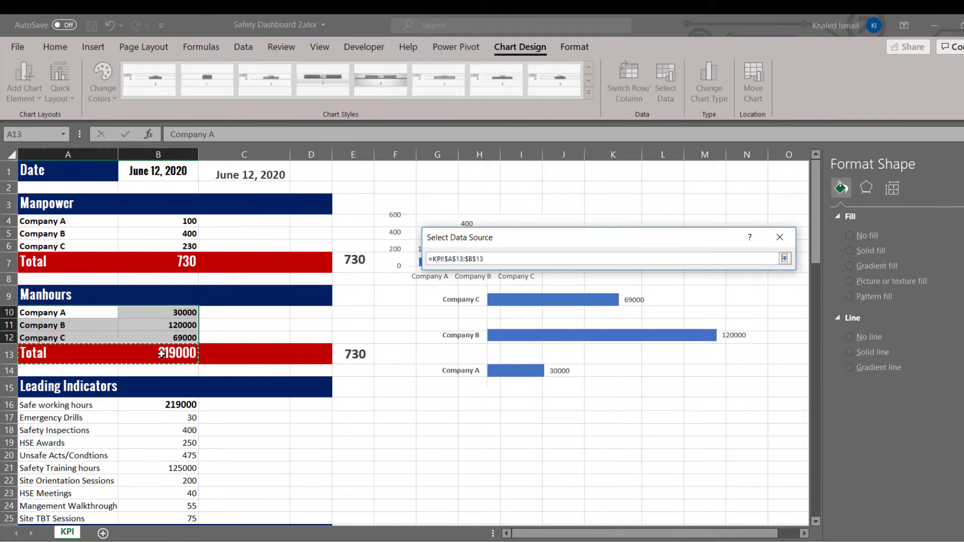
pyautogui.press('Return')
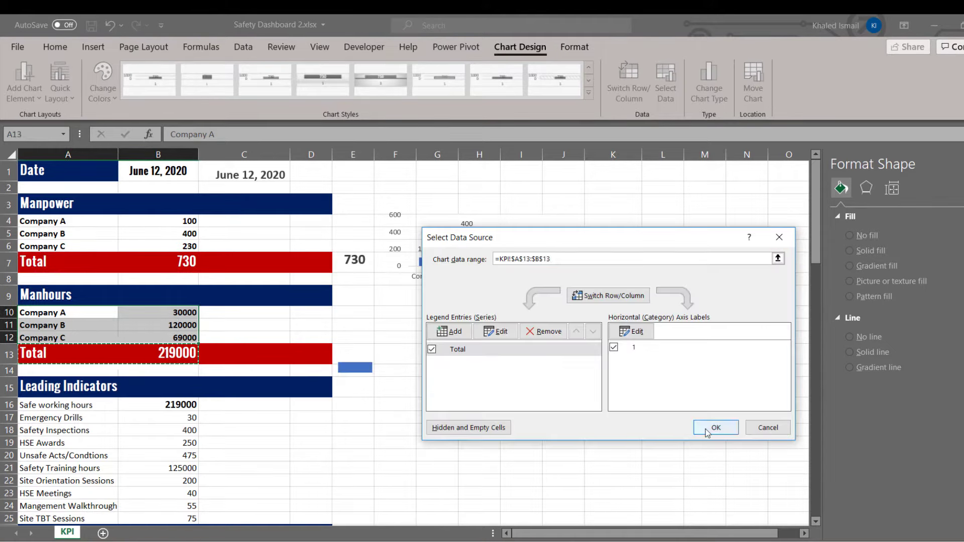
pyautogui.click(715, 427)
# - Increase the Manhours total chart's height, then set its bar to No fill with a data label
pyautogui.moveTo(411, 374); pyautogui.dragTo(415, 398)
pyautogui.click(350, 388)
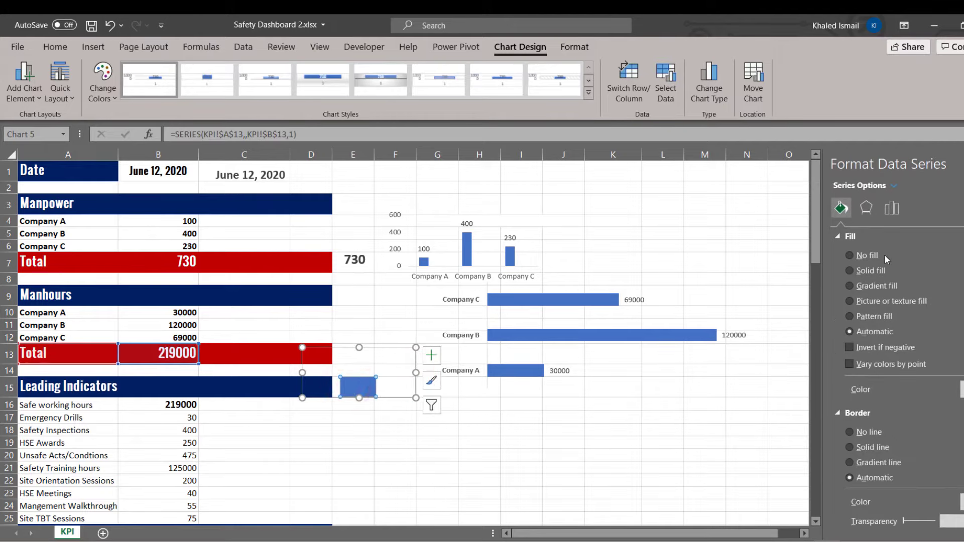
pyautogui.click(880, 256)
pyautogui.rightClick(351, 390)
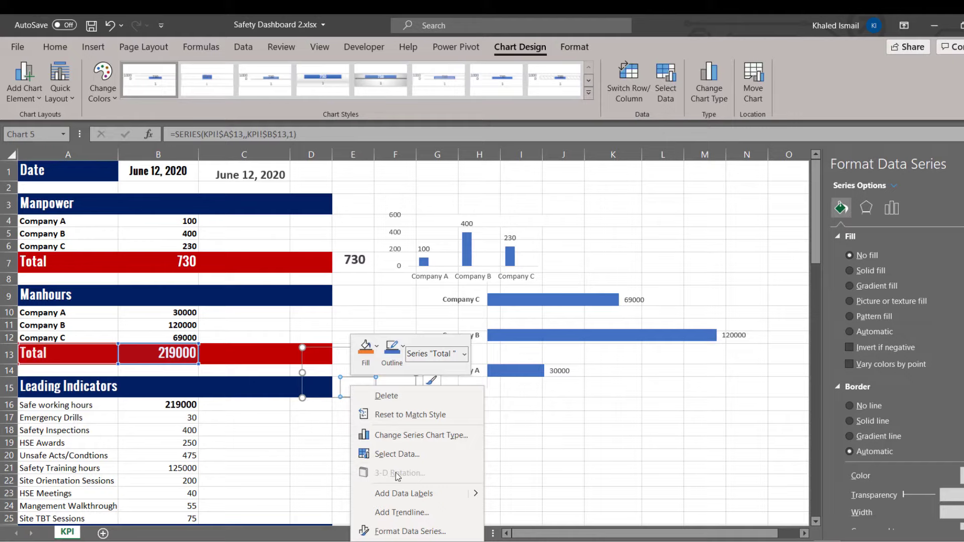
pyautogui.click(399, 494)
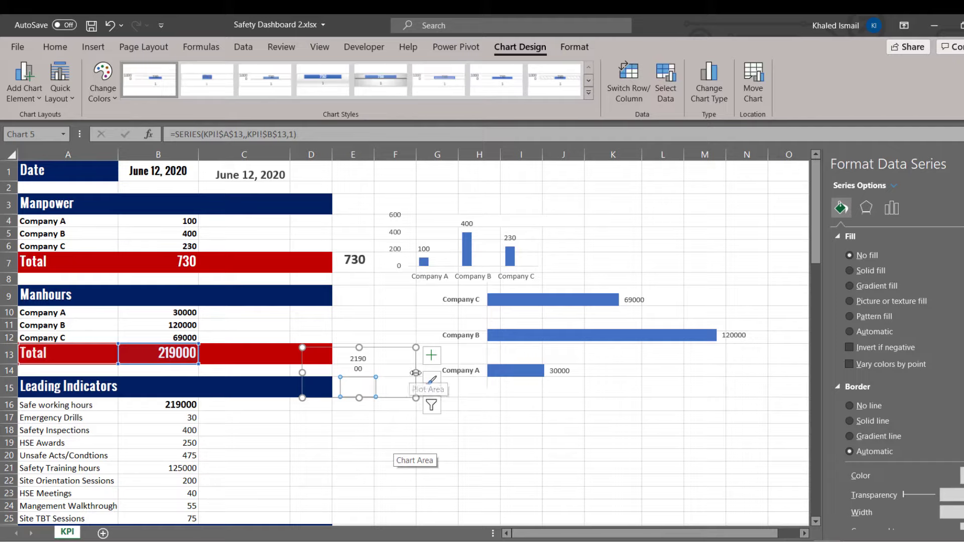
# - Widen the Manhours total chart and its data label to fit the number on one line, and move the label up
pyautogui.moveTo(416, 373); pyautogui.dragTo(444, 373)
pyautogui.click(386, 364)
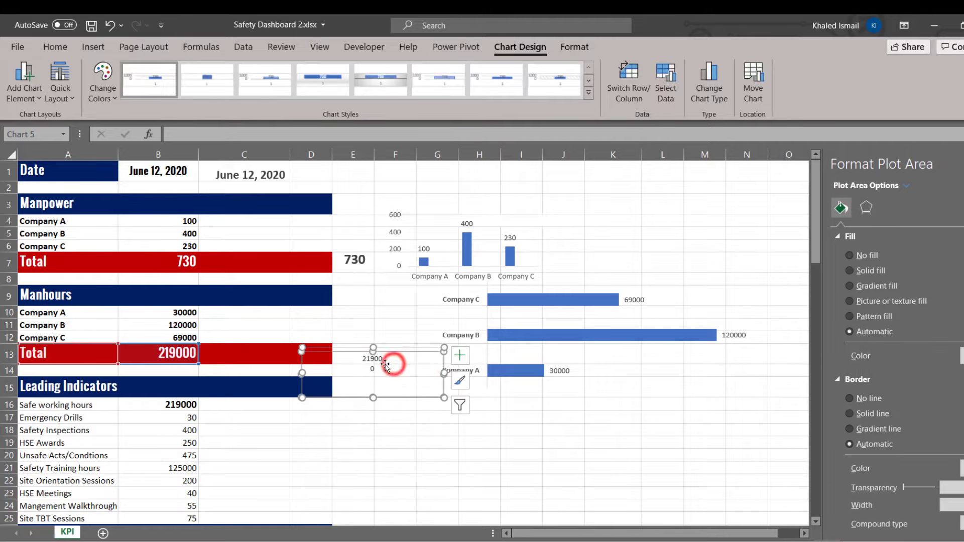
pyautogui.click(387, 365)
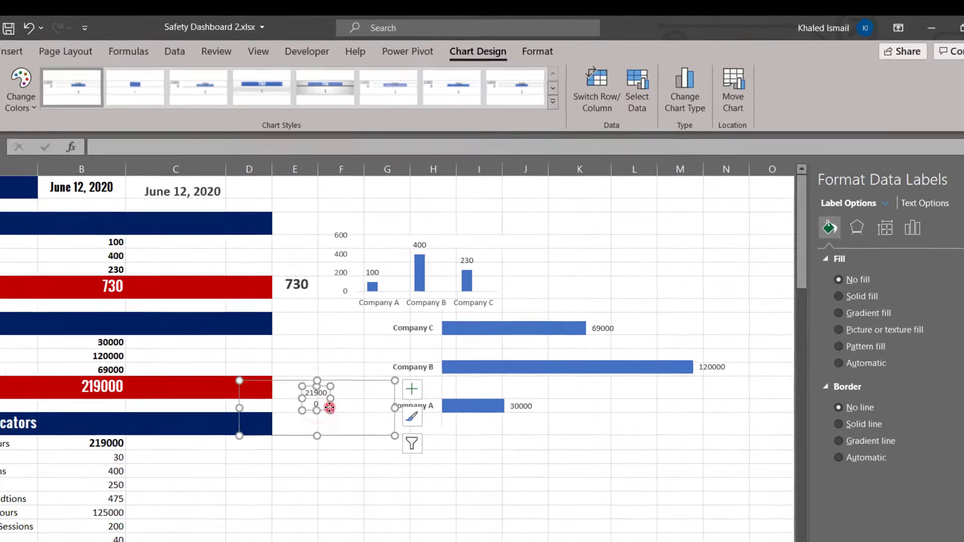
pyautogui.click(383, 372)
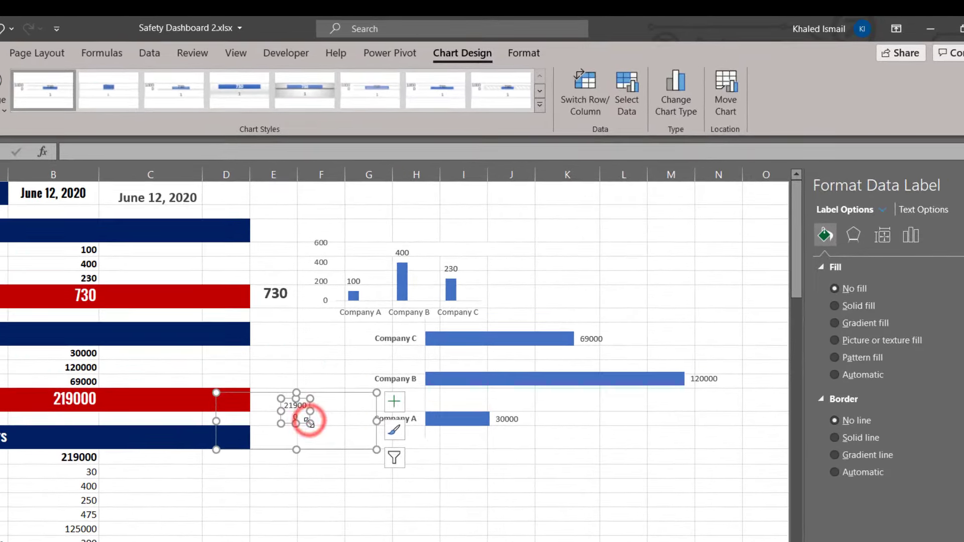
pyautogui.moveTo(307, 422); pyautogui.dragTo(334, 424)
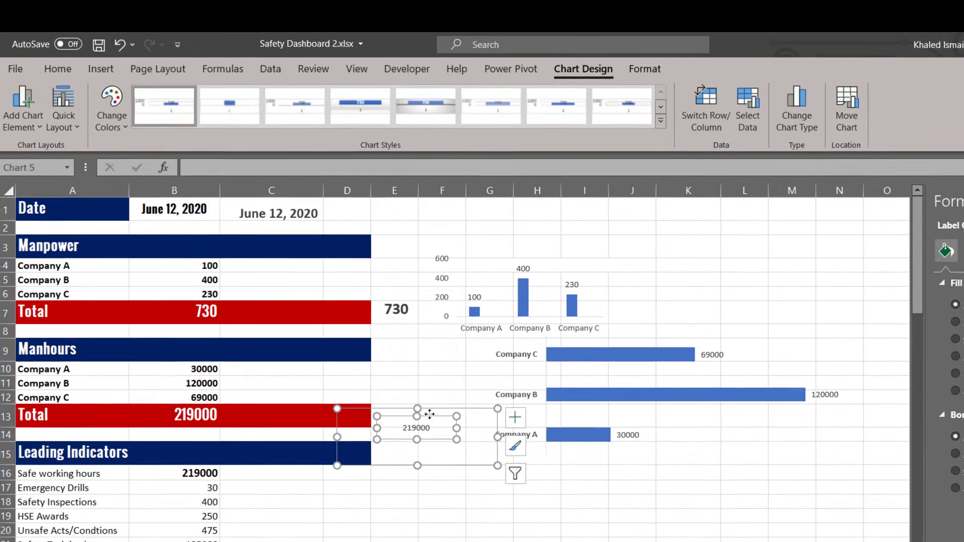
pyautogui.click(426, 404)
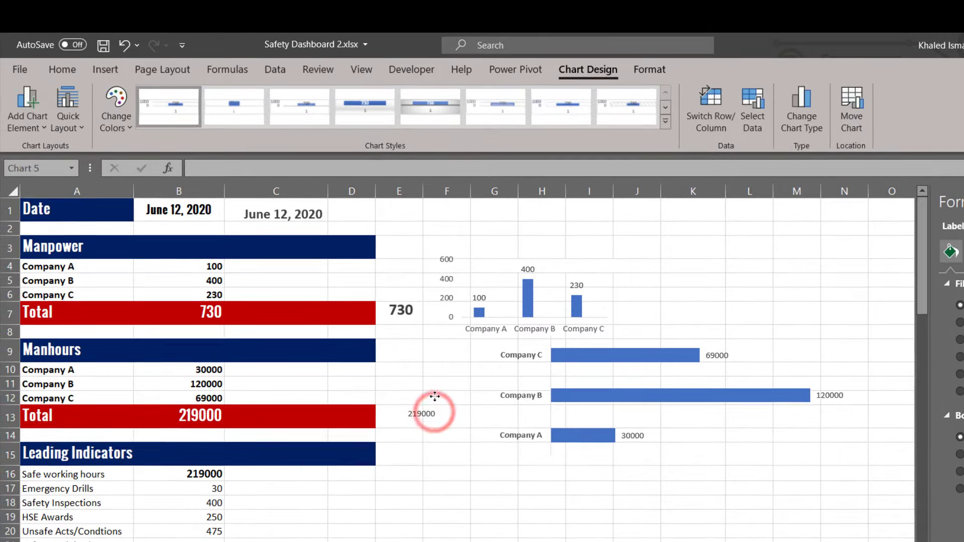
# - Make the Manhours total chart's text bold and set its font size to 16
pyautogui.click(435, 397)
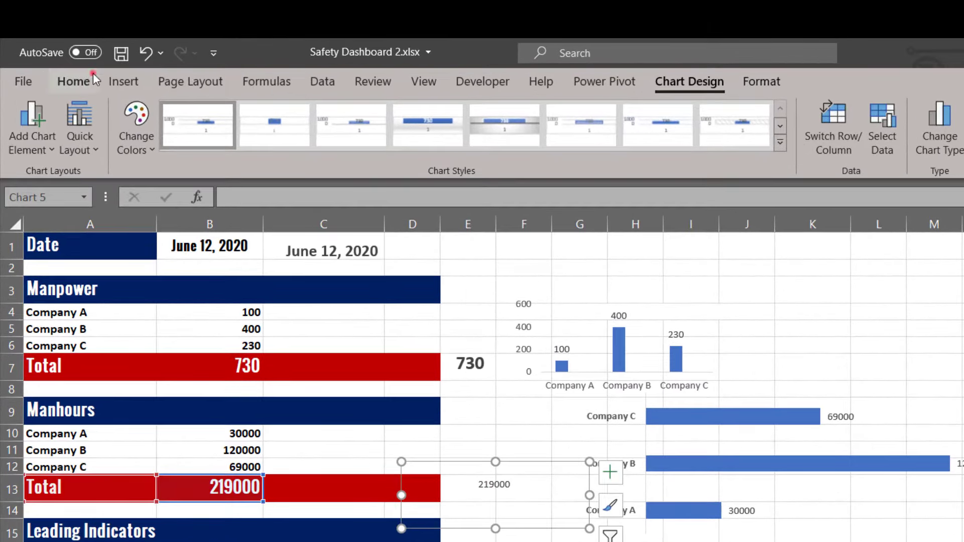
pyautogui.click(93, 77)
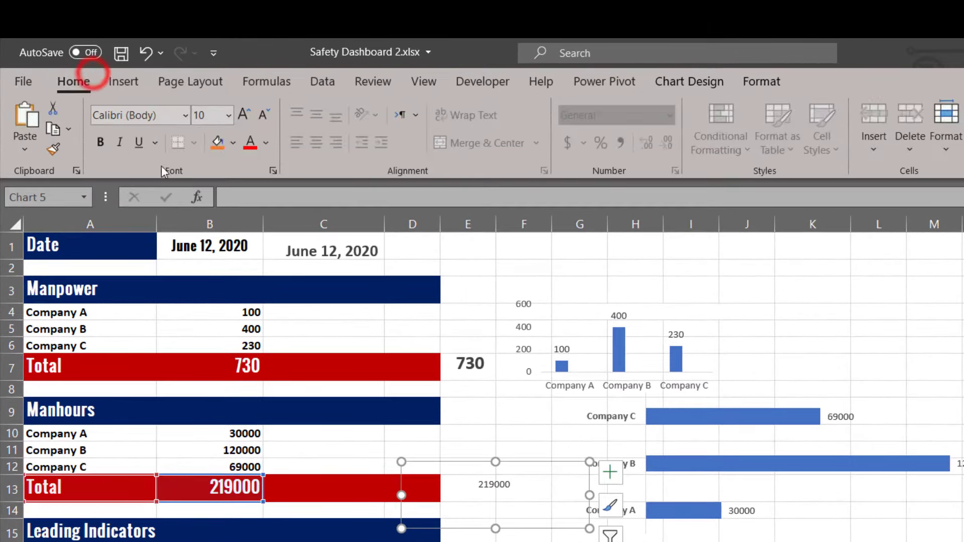
pyautogui.click(101, 142)
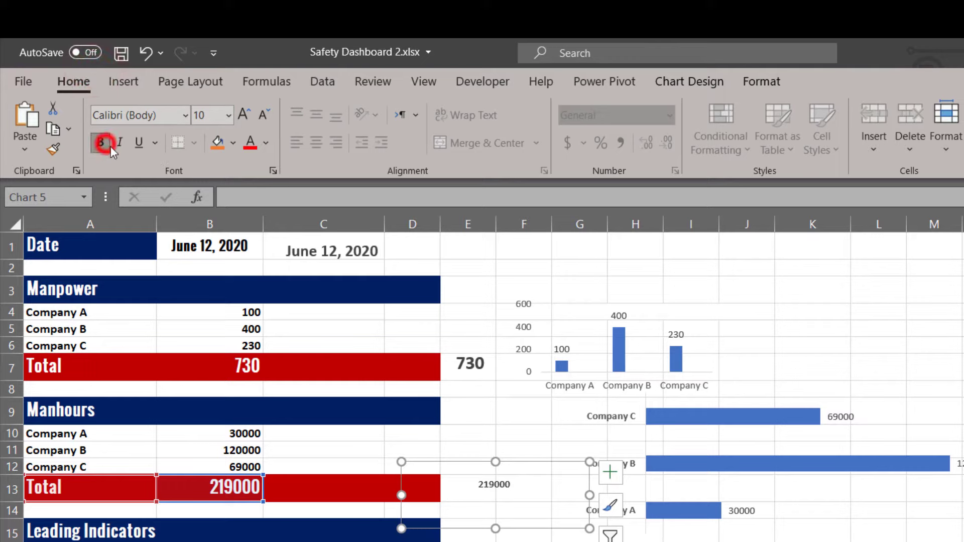
pyautogui.click(242, 115)
pyautogui.click(241, 114)
pyautogui.click(242, 114)
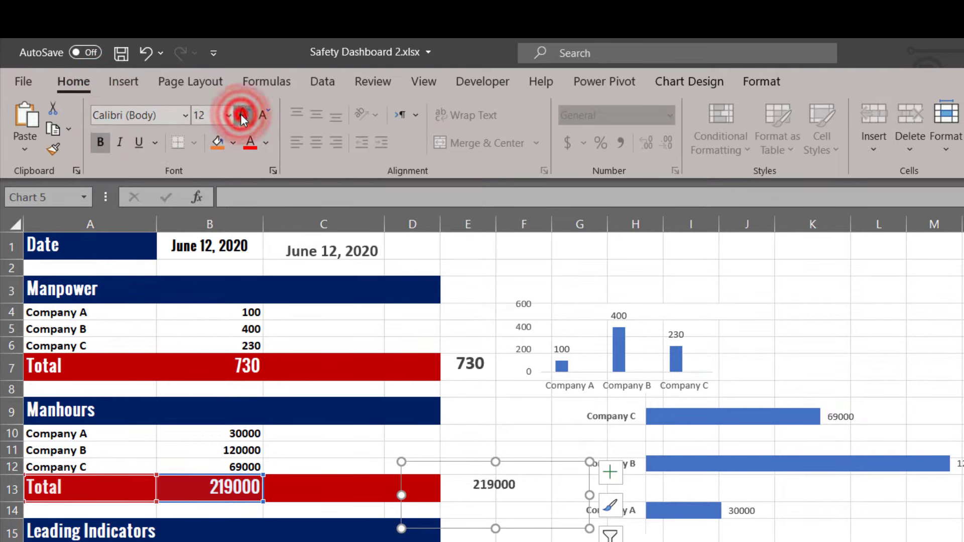
pyautogui.click(241, 115)
pyautogui.click(241, 115)
pyautogui.click(241, 115)
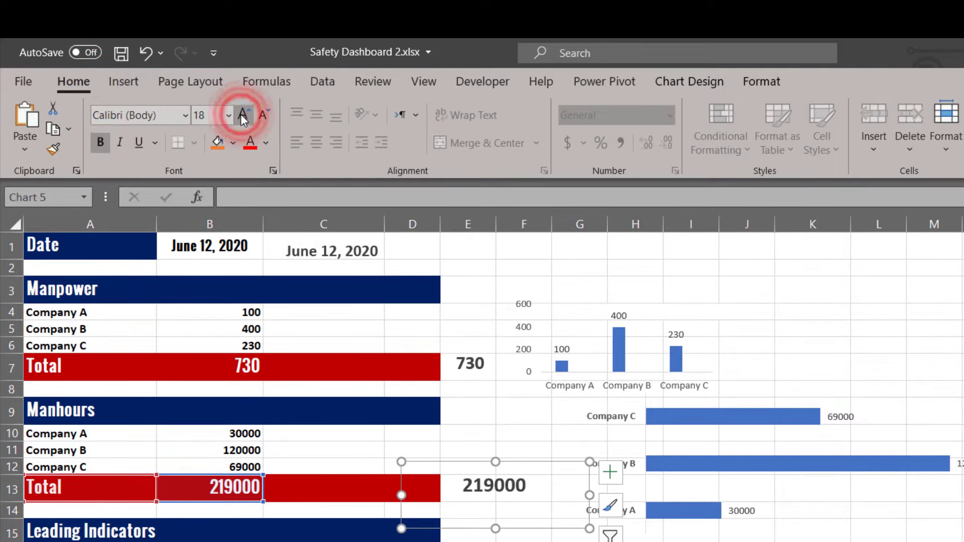
pyautogui.click(266, 120)
pyautogui.click(495, 447)
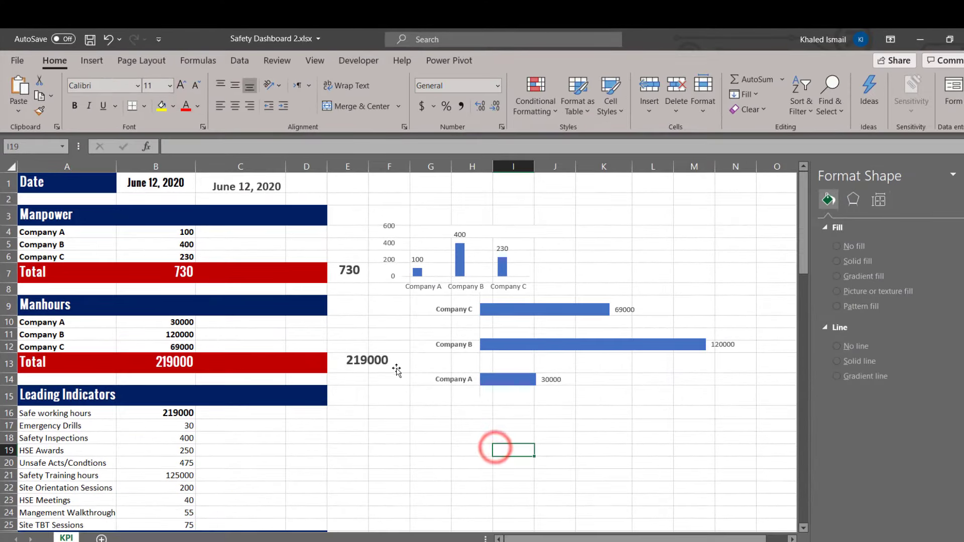
# - Move the Manhours bar chart slightly down and toward column F, clear of the Manpower chart's company labels
pyautogui.click(396, 370)
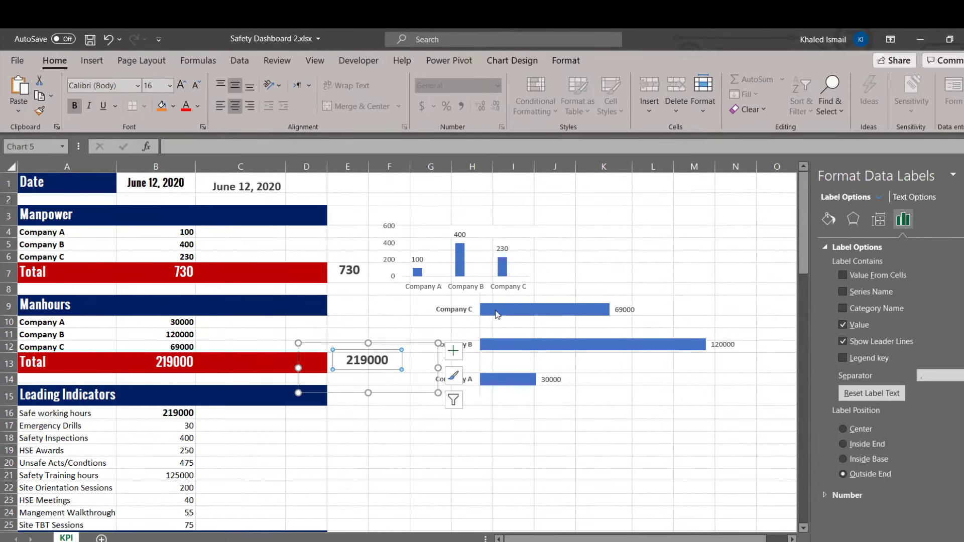
pyautogui.scroll(-1, 491, 318)
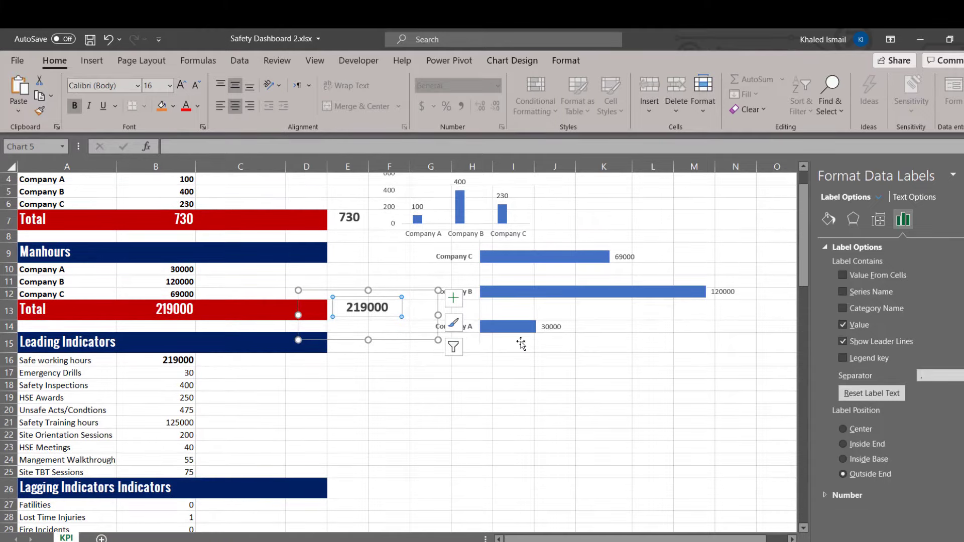
pyautogui.click(518, 327)
pyautogui.click(513, 352)
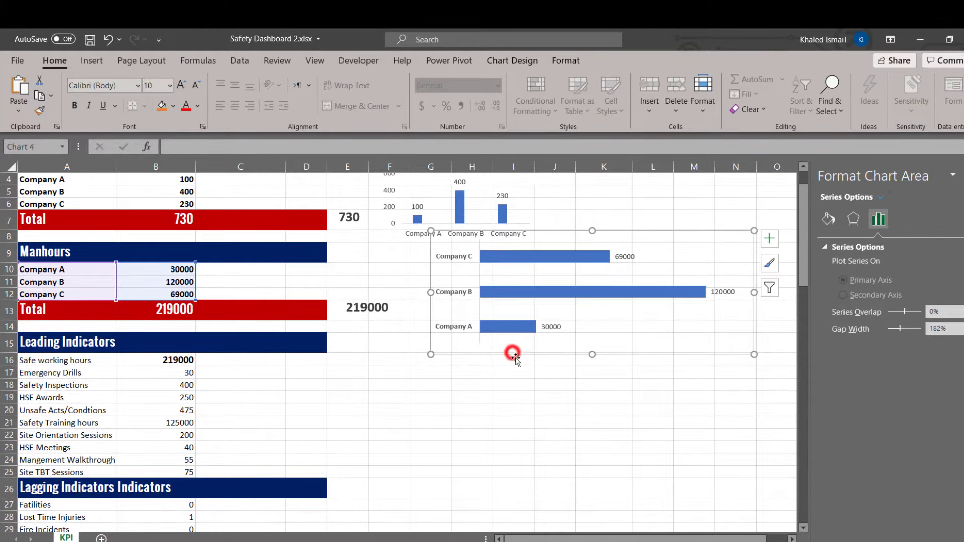
pyautogui.moveTo(517, 353); pyautogui.dragTo(494, 362)
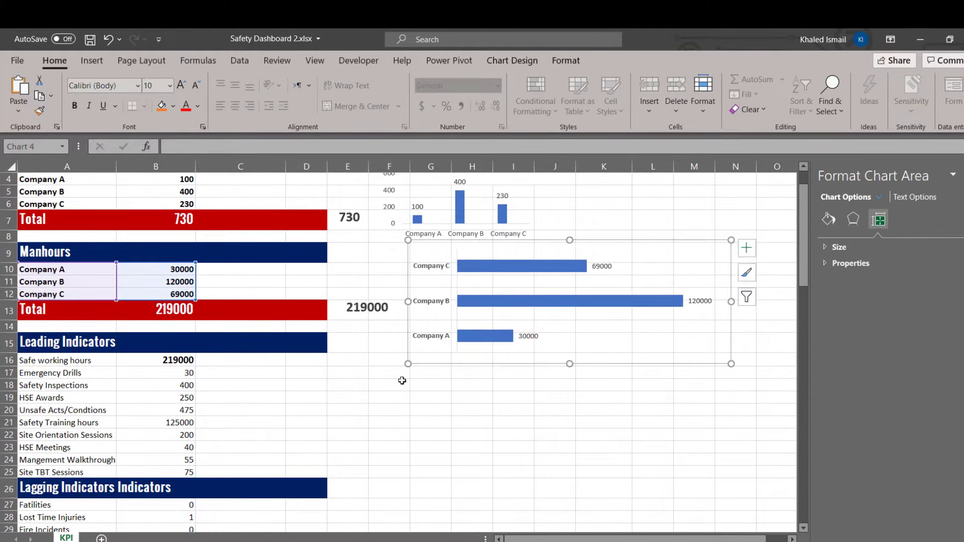
pyautogui.click(402, 381)
# - Review the Leading Indicators, Lagging Indicators and Unsafe Acts/Condtions tables on the KPI sheet
pyautogui.scroll(-6, 327, 340)
pyautogui.scroll(5, 327, 340)
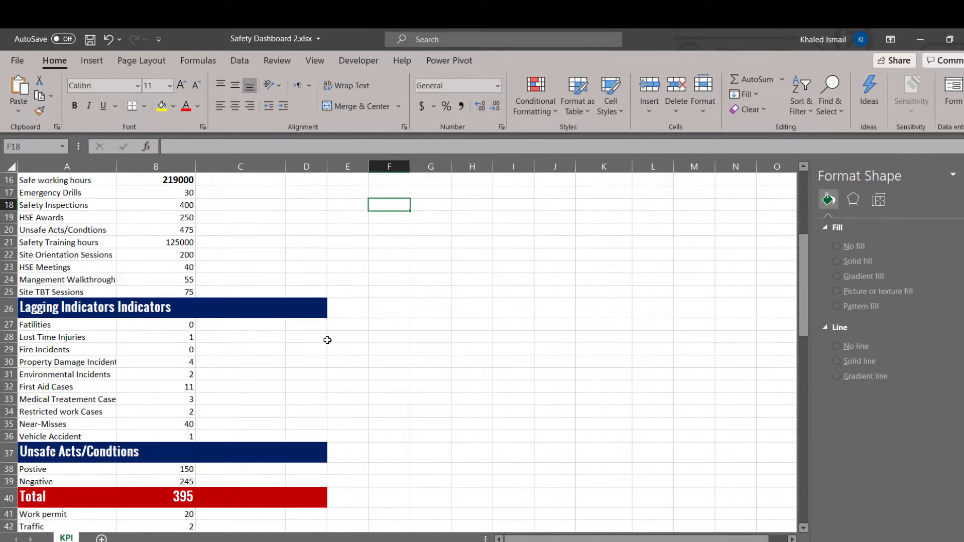
pyautogui.scroll(-7, 327, 340)
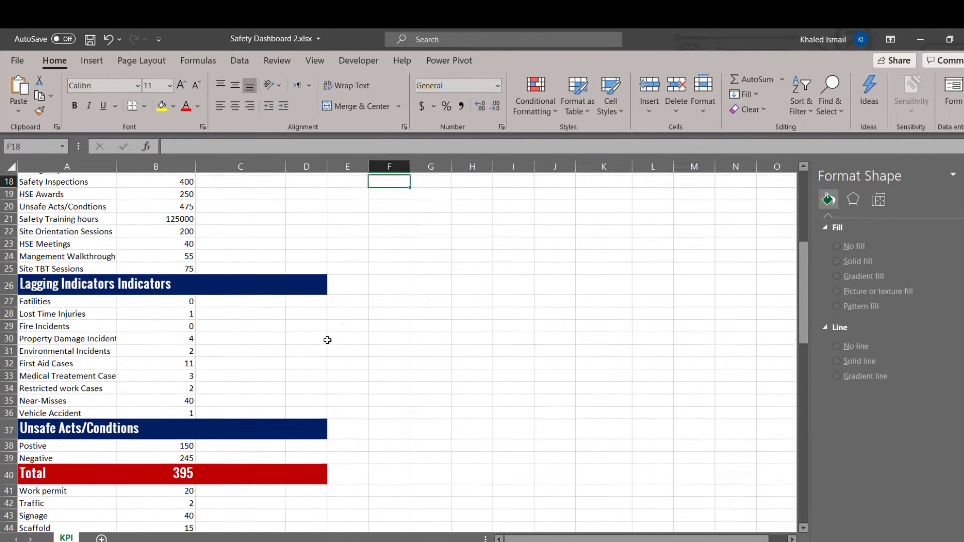
pyautogui.scroll(-1, 328, 340)
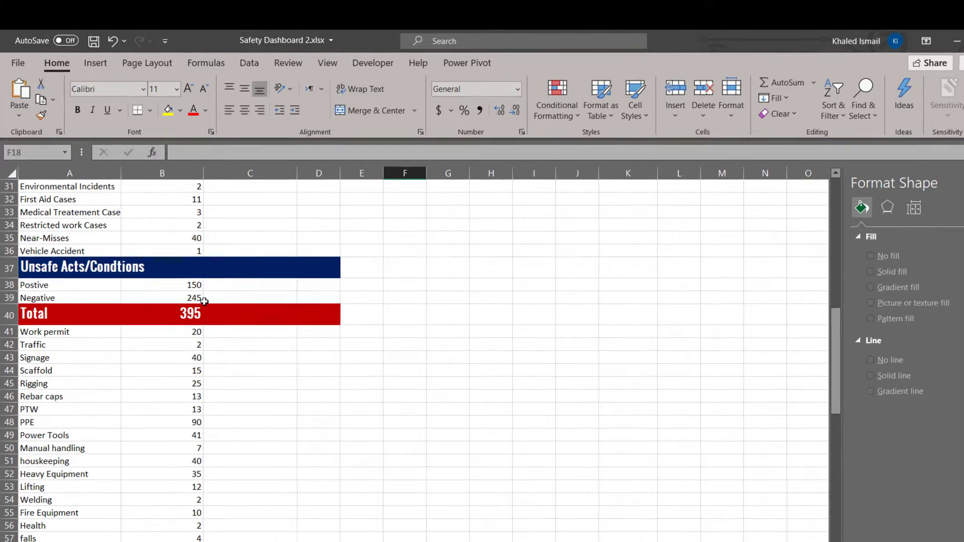
pyautogui.scroll(-6, 201, 295)
pyautogui.scroll(11, 250, 376)
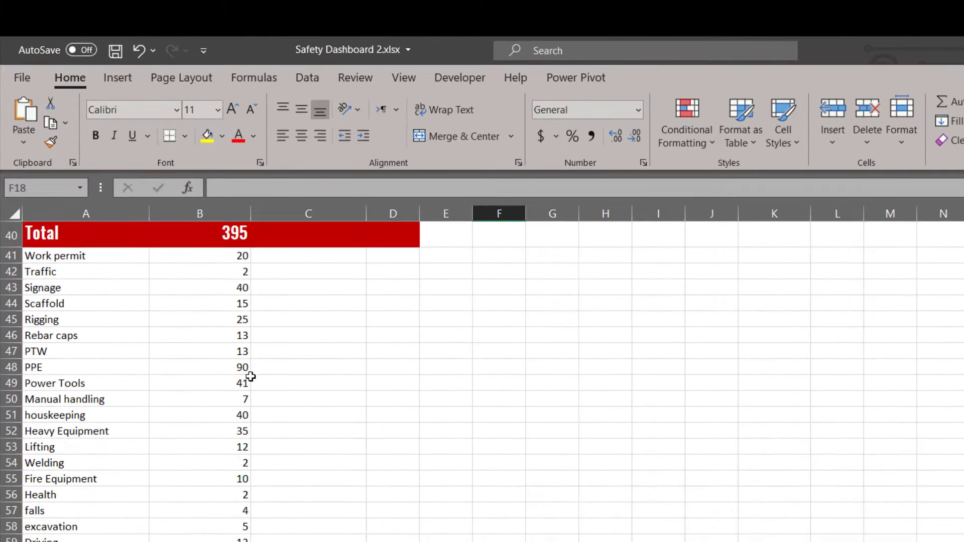
pyautogui.scroll(-1, 251, 376)
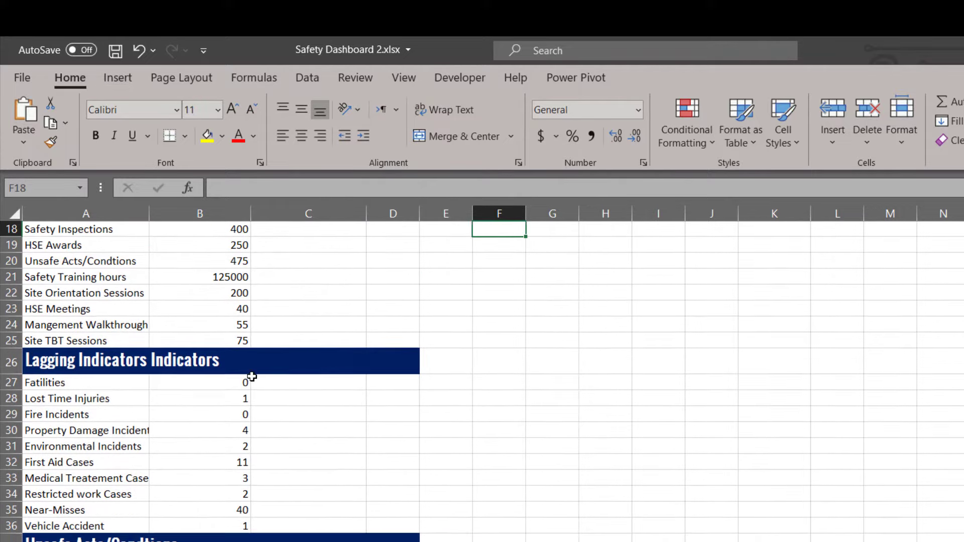
pyautogui.scroll(3, 249, 376)
pyautogui.scroll(1, 250, 377)
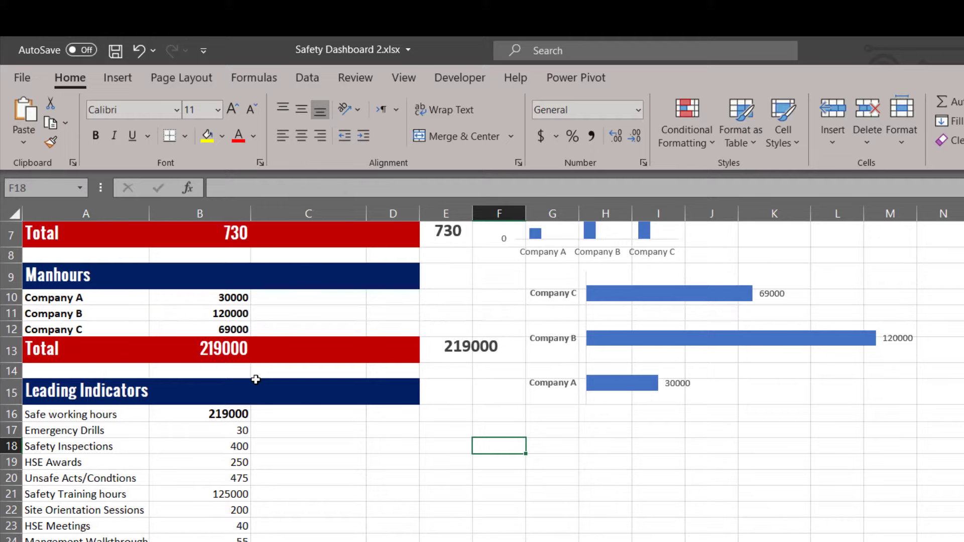
pyautogui.scroll(-1, 256, 379)
pyautogui.scroll(-7, 256, 380)
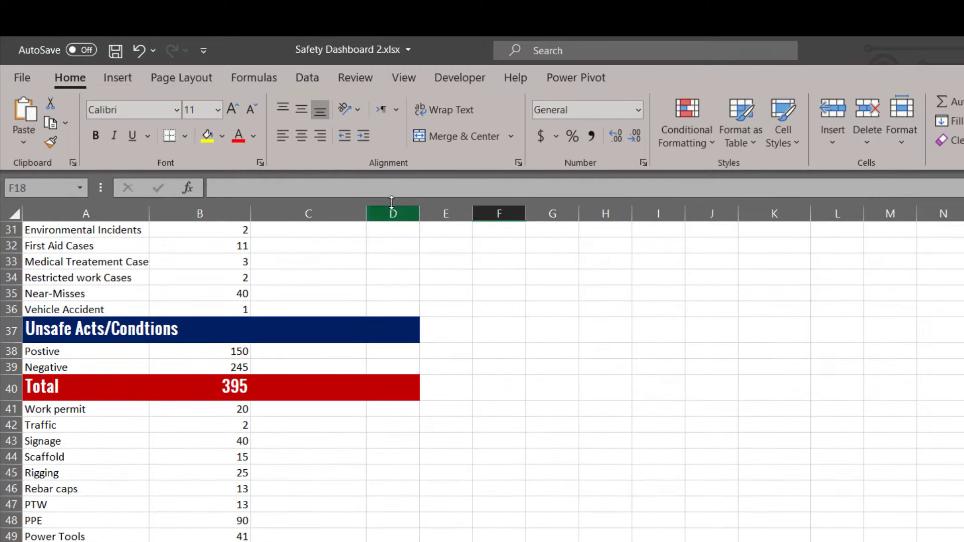
# - Insert a blank doughnut chart beside the Unsafe Acts/Condtions table
pyautogui.click(135, 77)
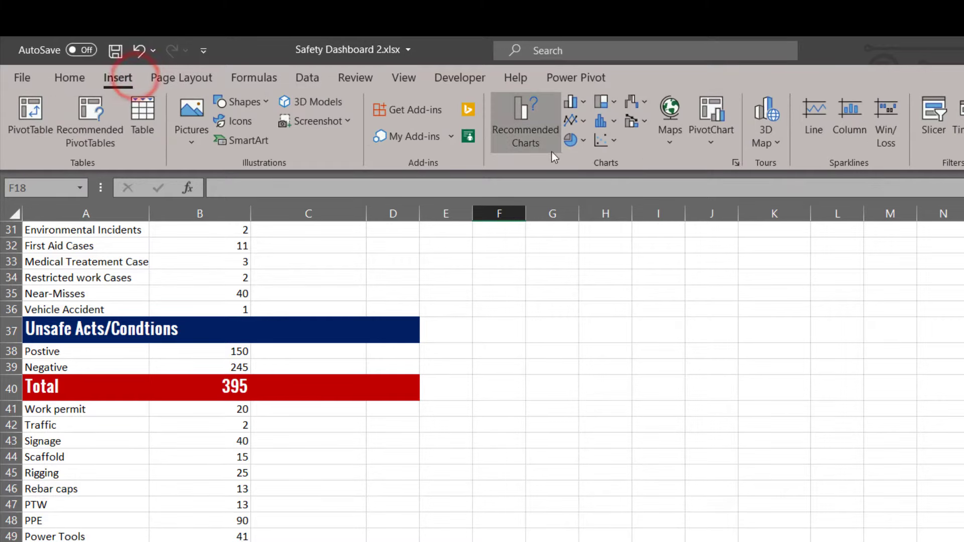
pyautogui.click(583, 141)
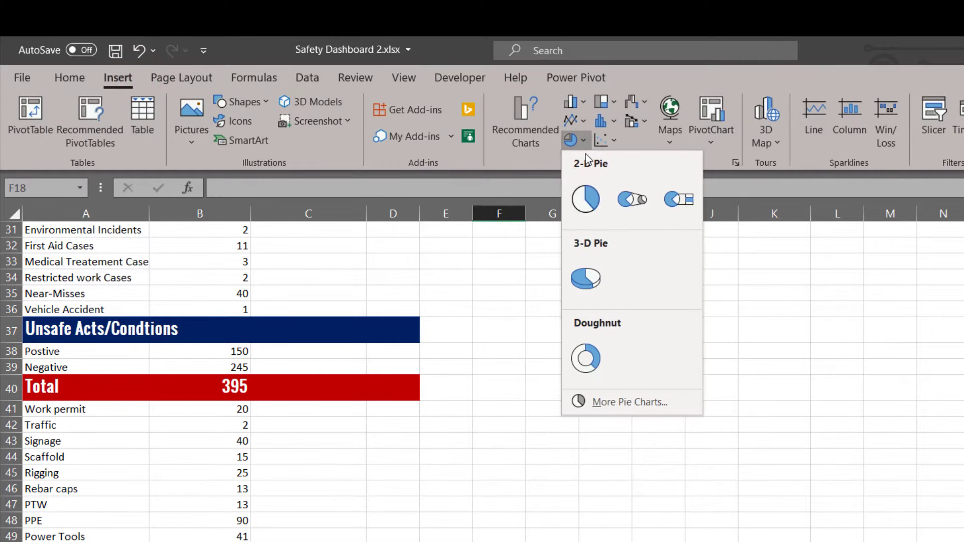
pyautogui.click(603, 356)
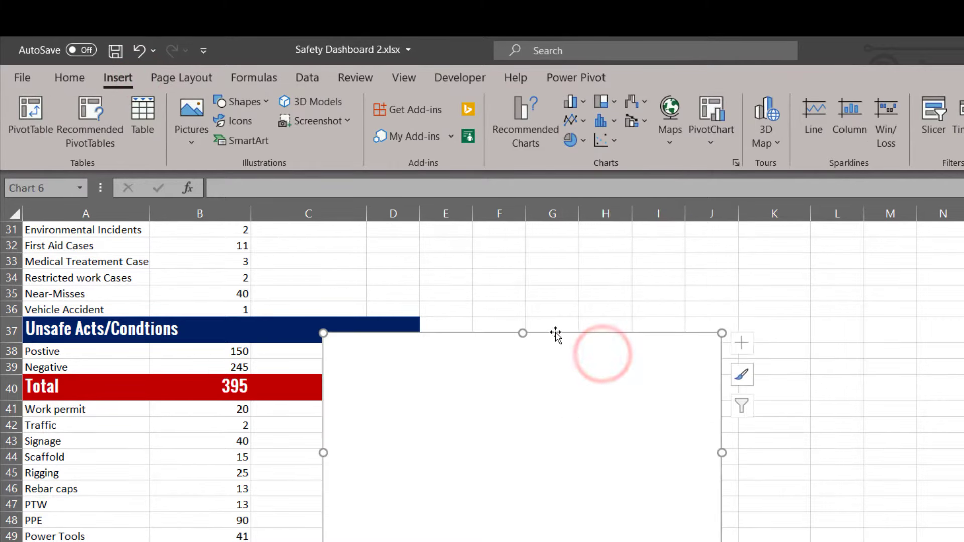
# - Move the blank doughnut chart clear of the tables and set its data range to the Postive and Negative rows, KPI!$A$38:$B$39
pyautogui.moveTo(556, 334); pyautogui.dragTo(728, 304)
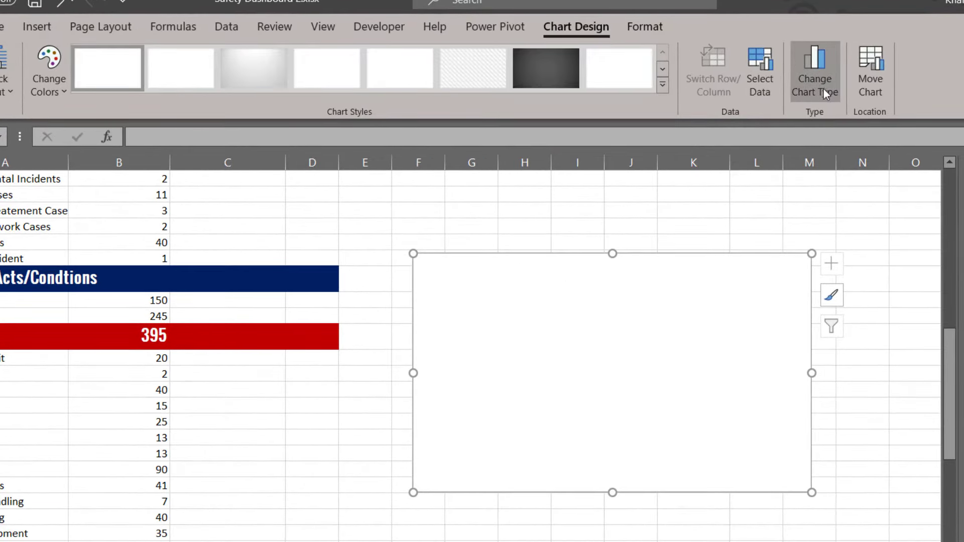
pyautogui.click(768, 88)
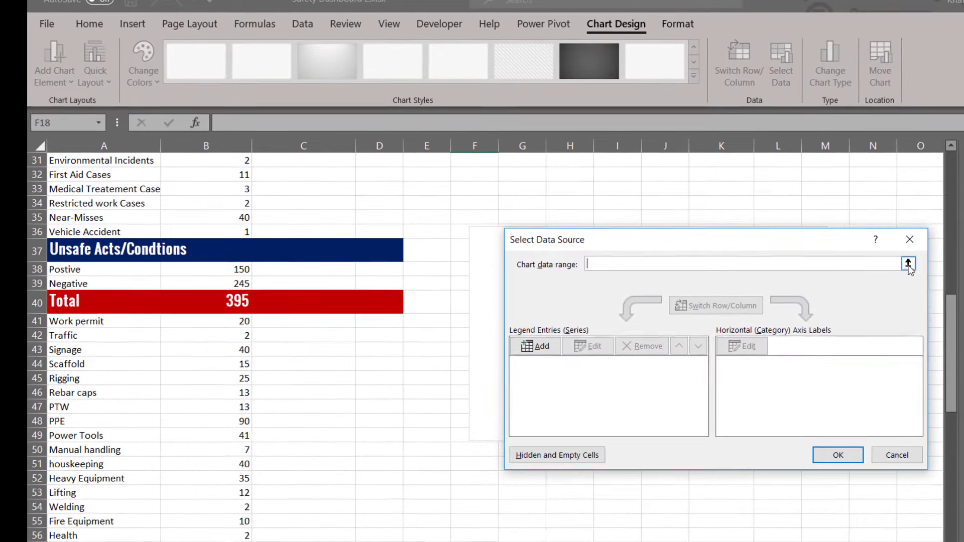
pyautogui.click(907, 263)
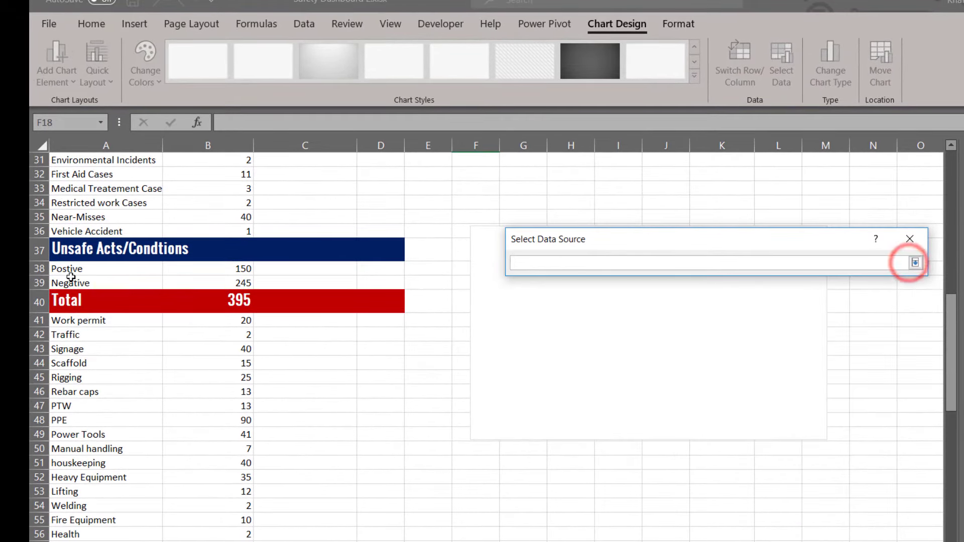
pyautogui.moveTo(59, 269); pyautogui.dragTo(192, 277)
pyautogui.press('Return')
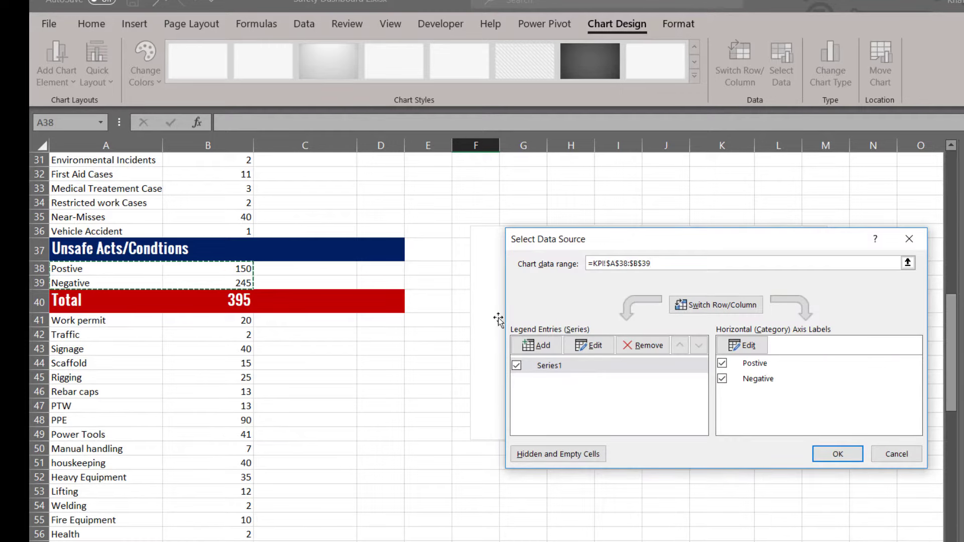
pyautogui.click(836, 447)
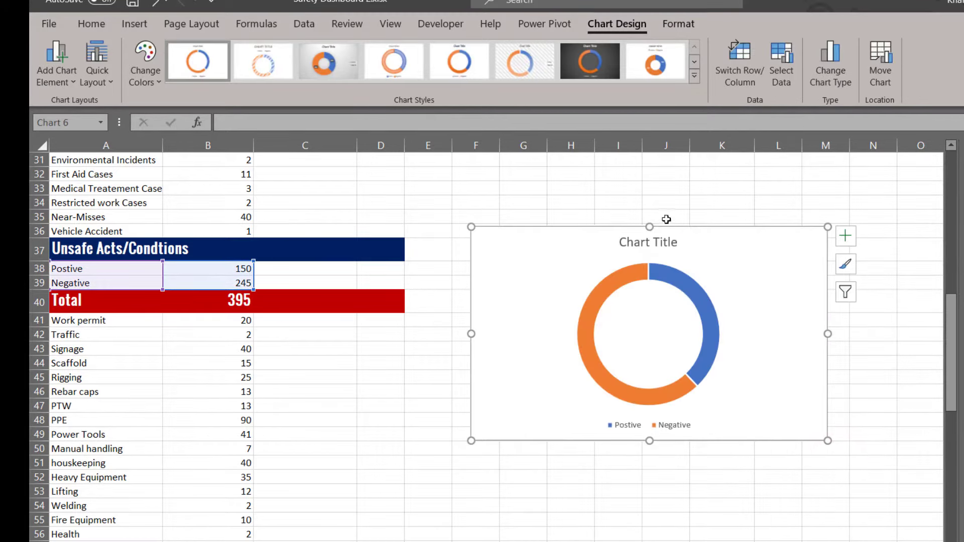
# - Duplicate the Postive/Negative doughnut chart and place the copy directly below the original
pyautogui.moveTo(667, 228); pyautogui.dragTo(621, 189)
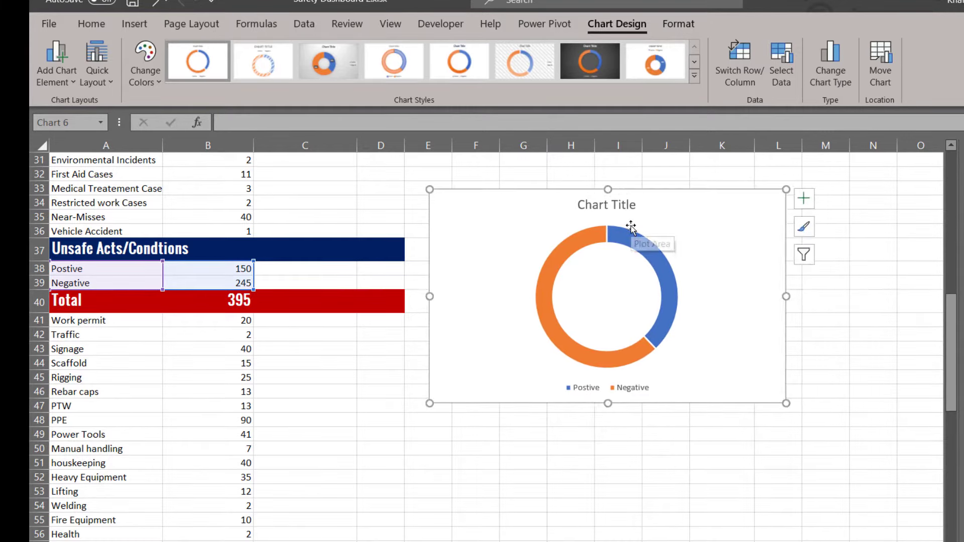
pyautogui.hotkey('ctrl', 'd')
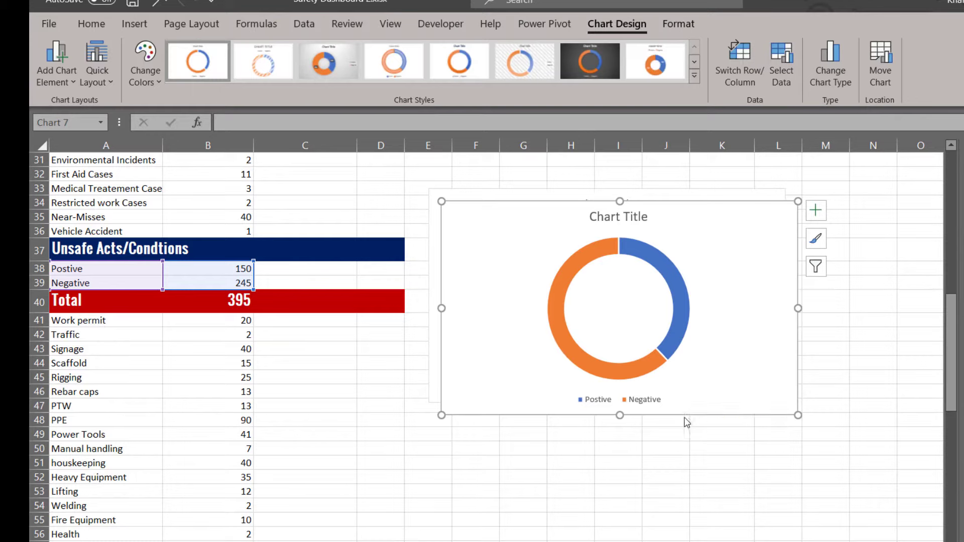
pyautogui.moveTo(684, 415); pyautogui.dragTo(666, 541)
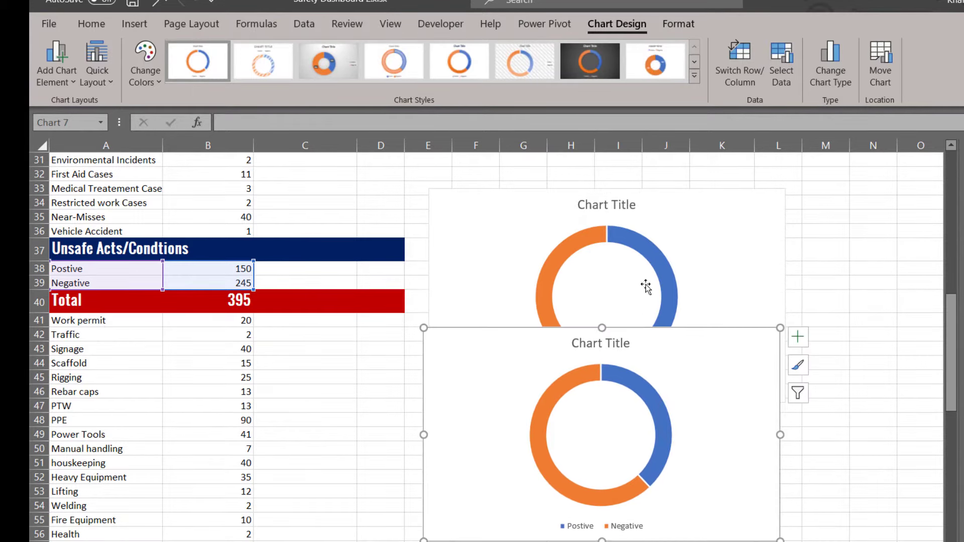
pyautogui.moveTo(637, 193); pyautogui.dragTo(641, 181)
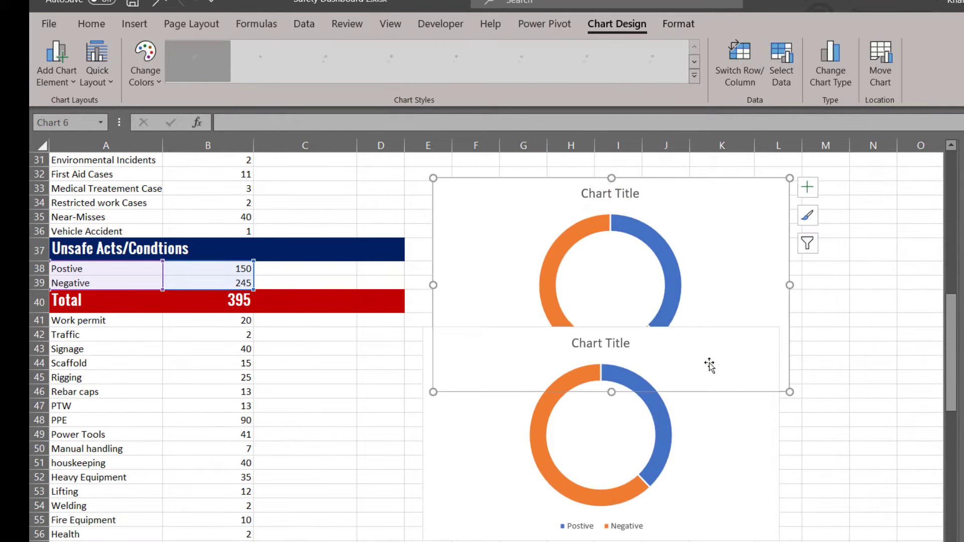
pyautogui.click(780, 478)
pyautogui.moveTo(746, 326); pyautogui.dragTo(744, 417)
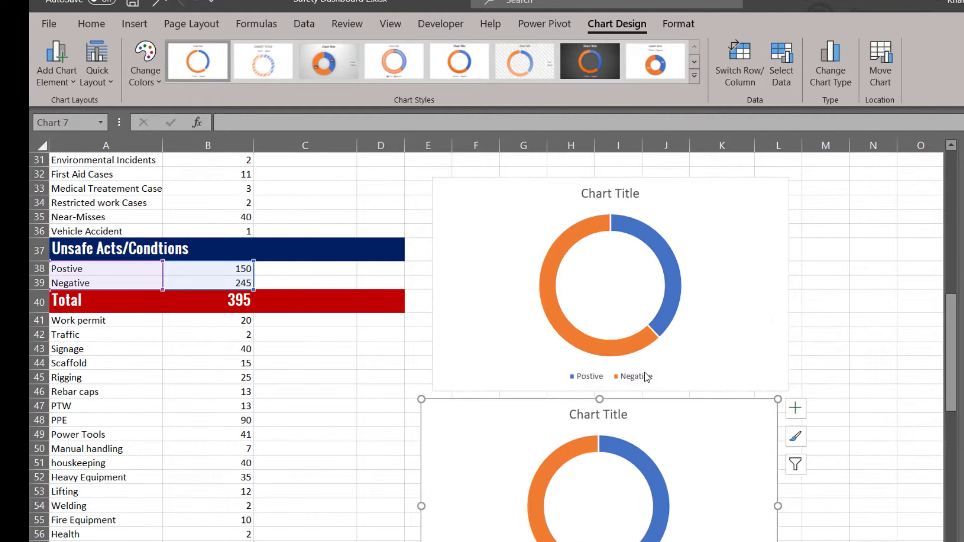
# - Delete the legend and the chart title from the upper doughnut chart
pyautogui.click(643, 377)
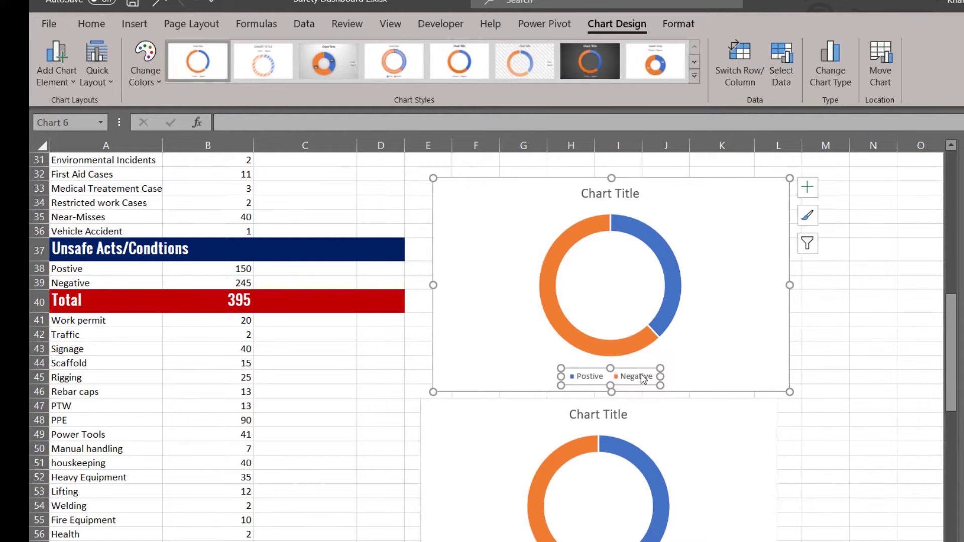
pyautogui.press('Delete')
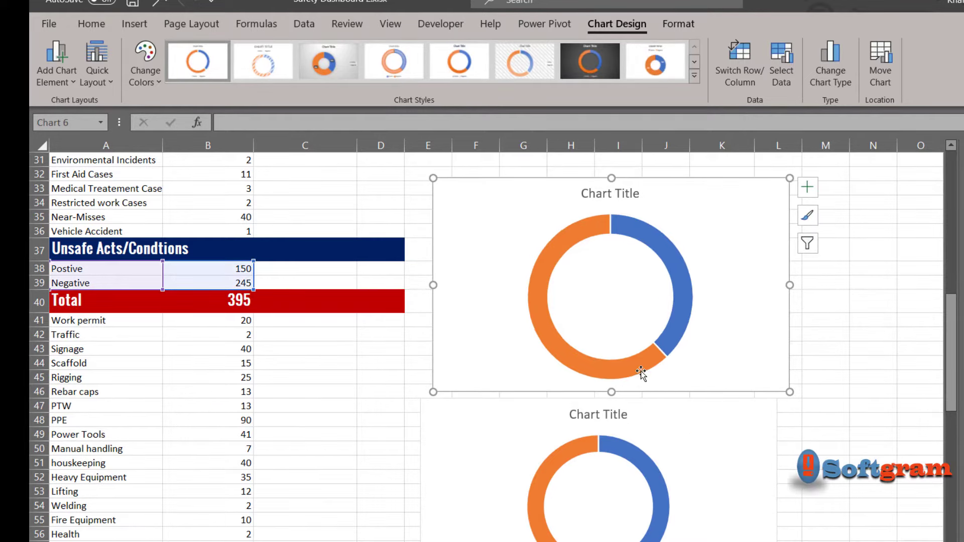
pyautogui.click(634, 191)
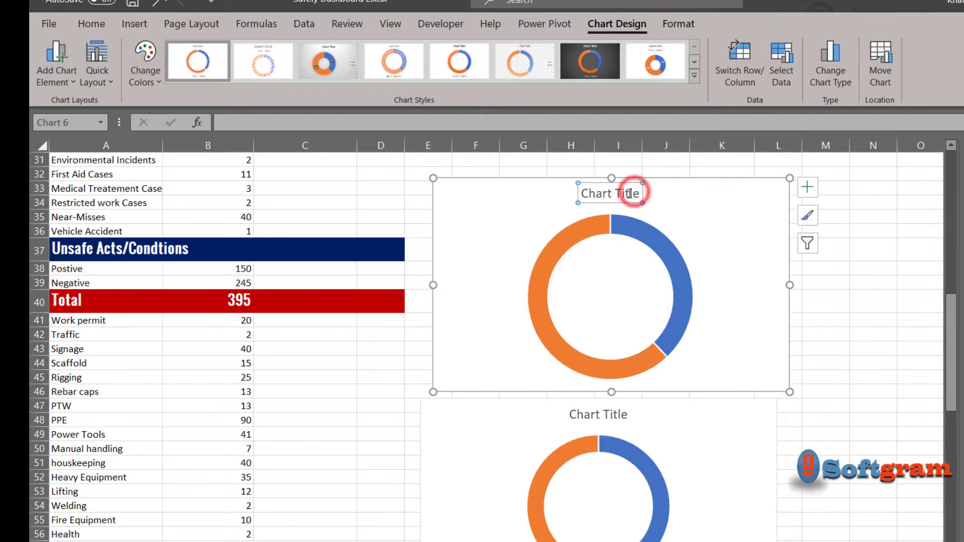
pyautogui.press('Delete')
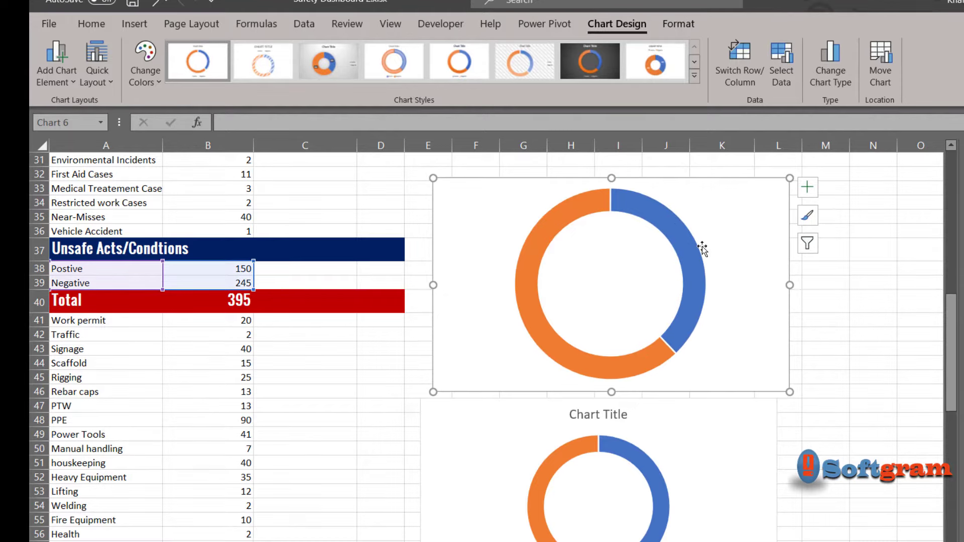
# - Format the upper doughnut's Negative slice with no fill and no border line
pyautogui.click(597, 206)
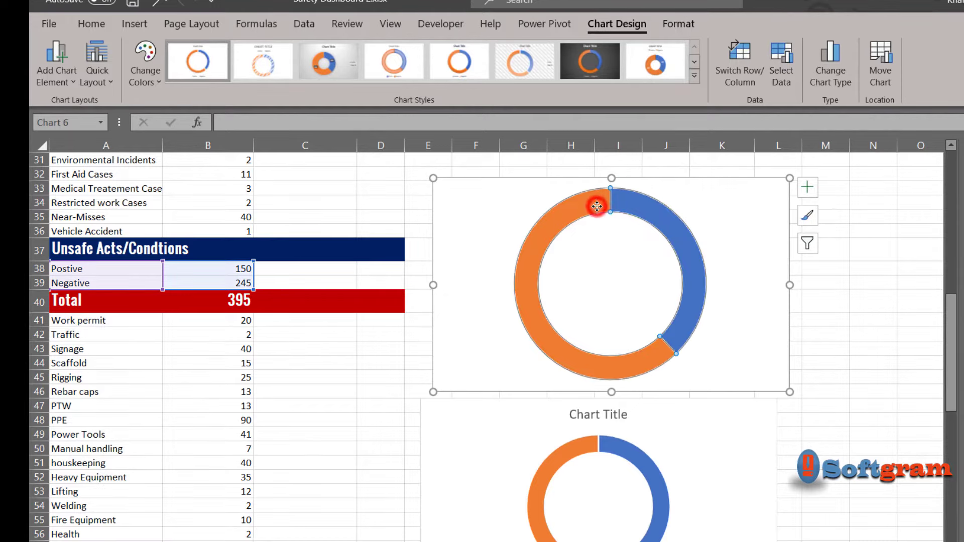
pyautogui.doubleClick(657, 362)
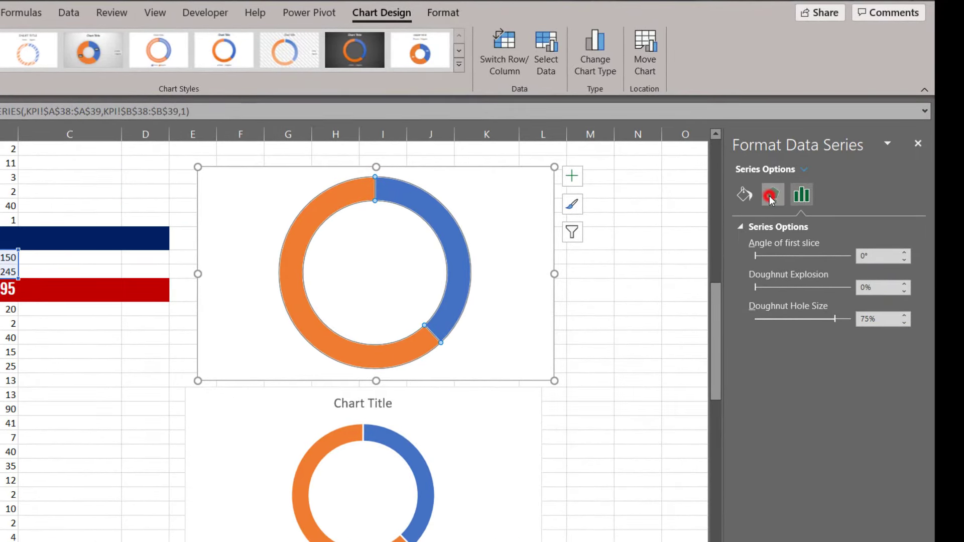
pyautogui.click(771, 196)
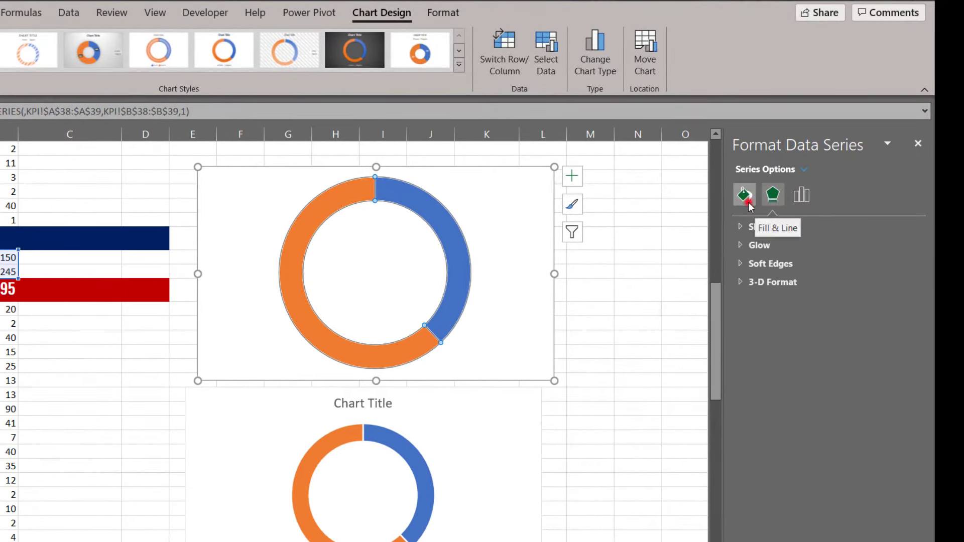
pyautogui.click(745, 196)
pyautogui.click(772, 250)
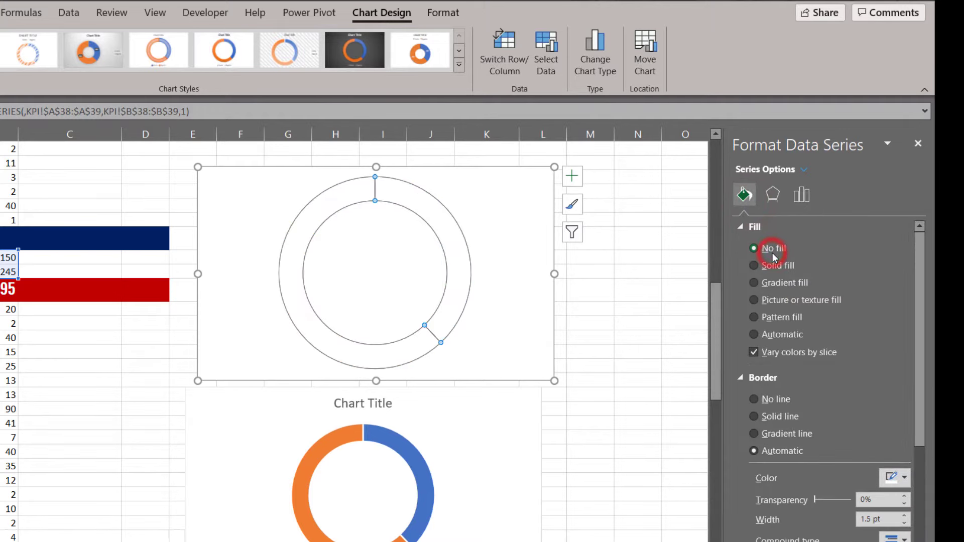
pyautogui.click(775, 335)
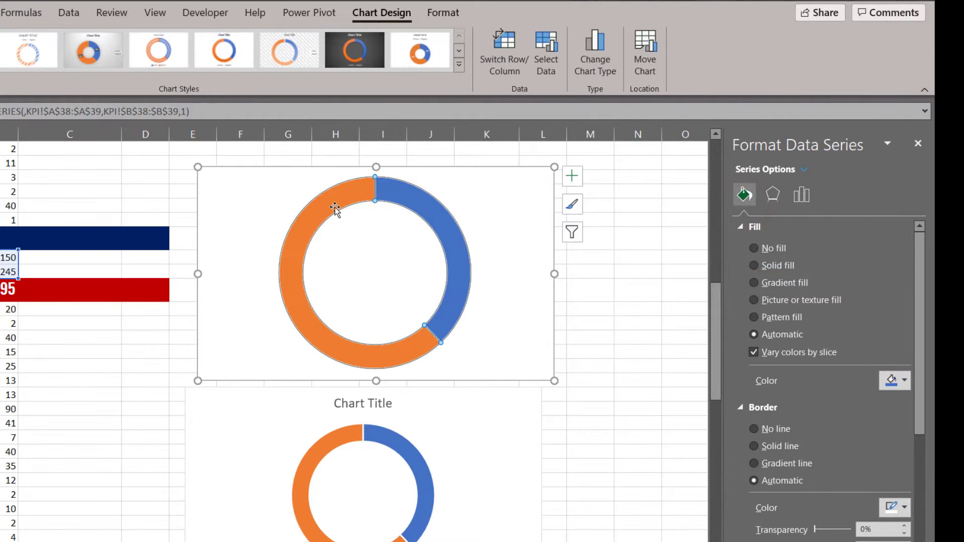
pyautogui.click(342, 199)
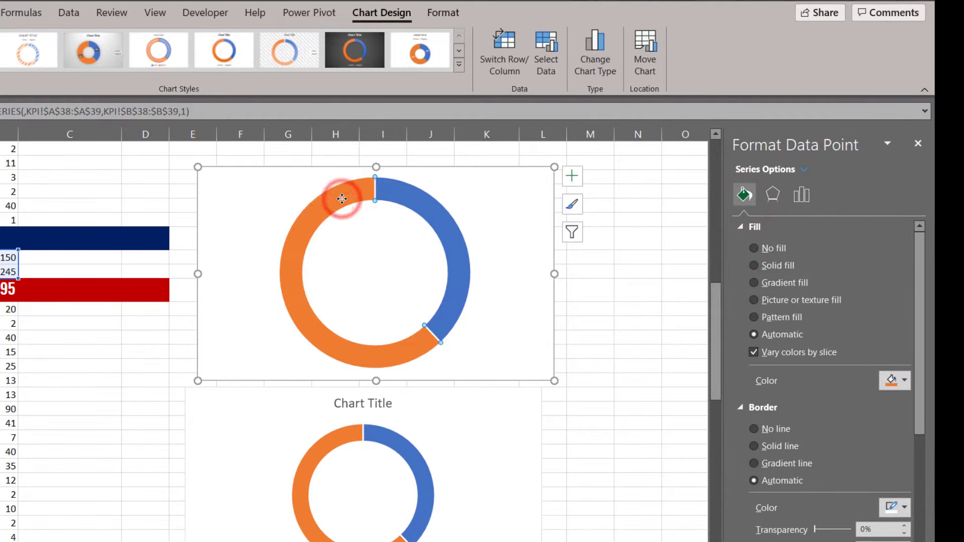
pyautogui.click(776, 254)
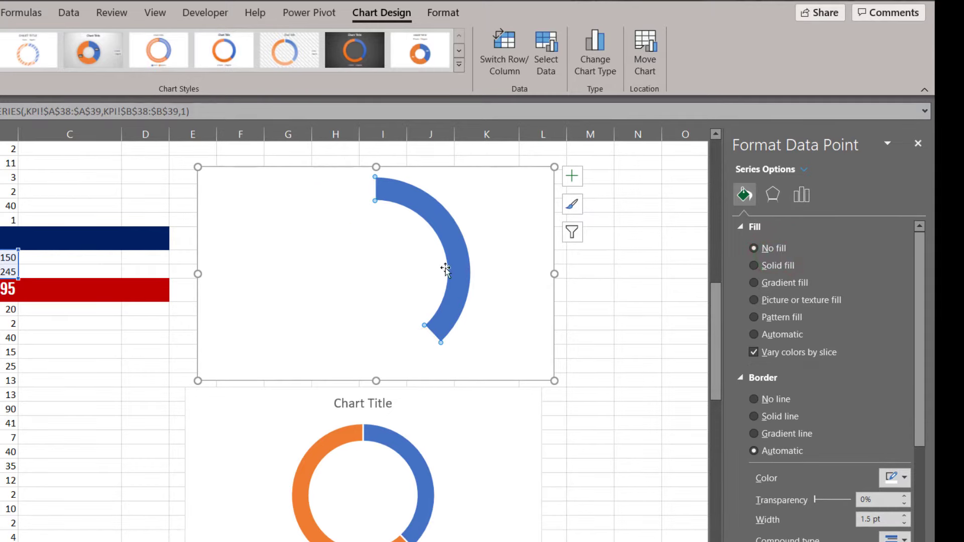
pyautogui.click(783, 399)
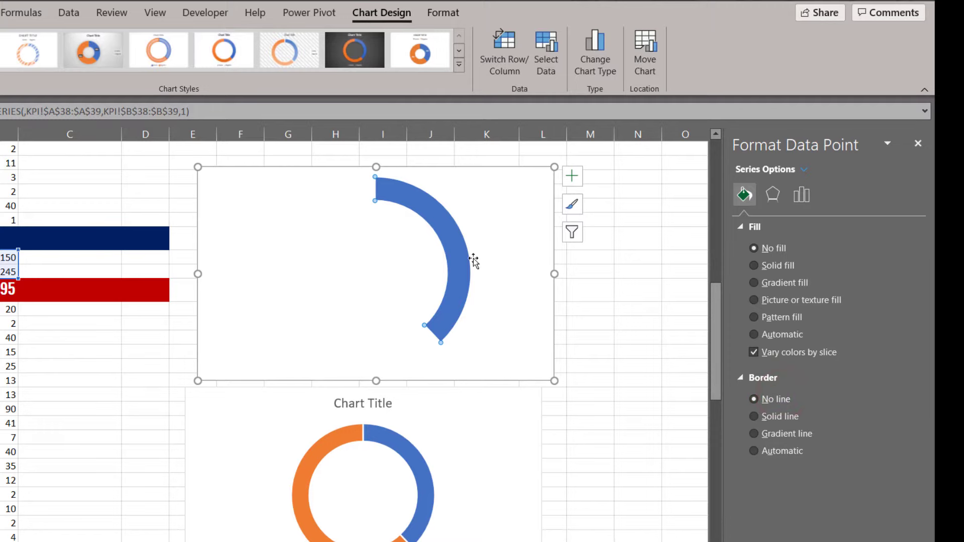
# - Remove the border line from the upper doughnut's Postive slice, keeping its automatic fill
pyautogui.click(455, 254)
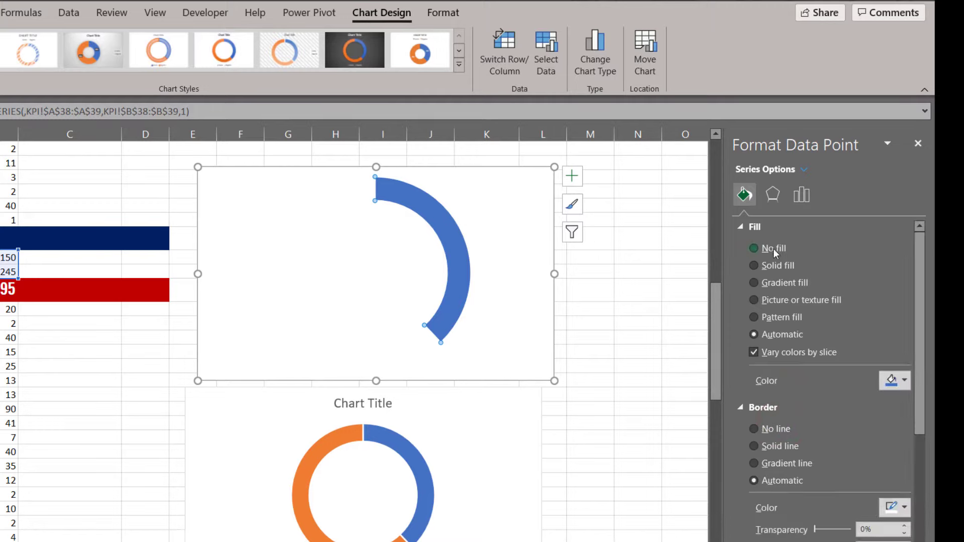
pyautogui.click(778, 430)
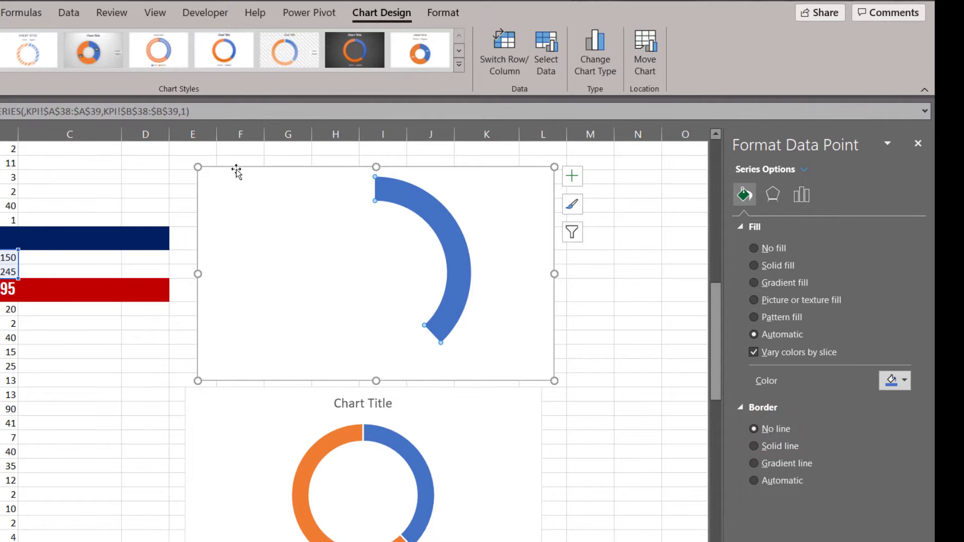
pyautogui.click(446, 244)
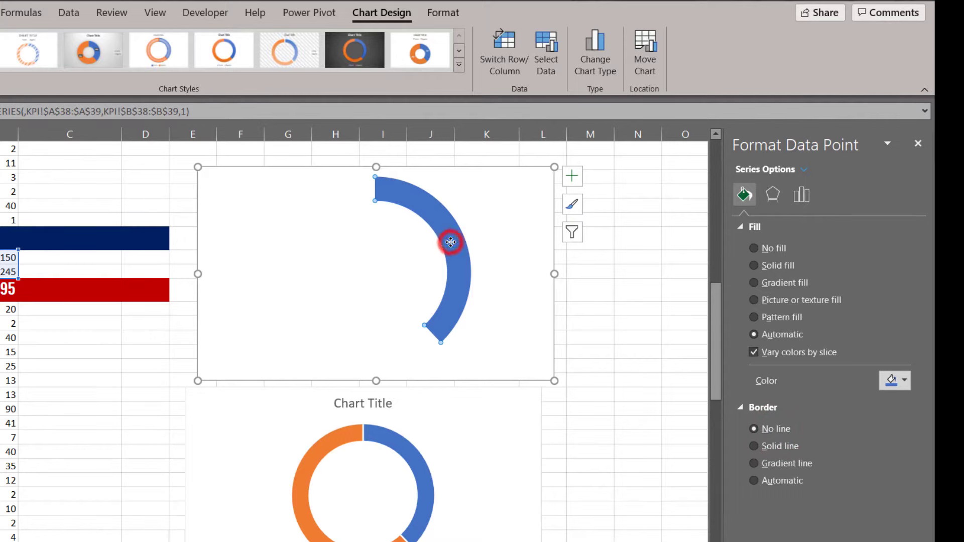
# - Set the upper doughnut's chart area to no fill, and shrink and move the chart to columns J to O
pyautogui.click(322, 228)
pyautogui.click(249, 221)
pyautogui.rightClick(248, 220)
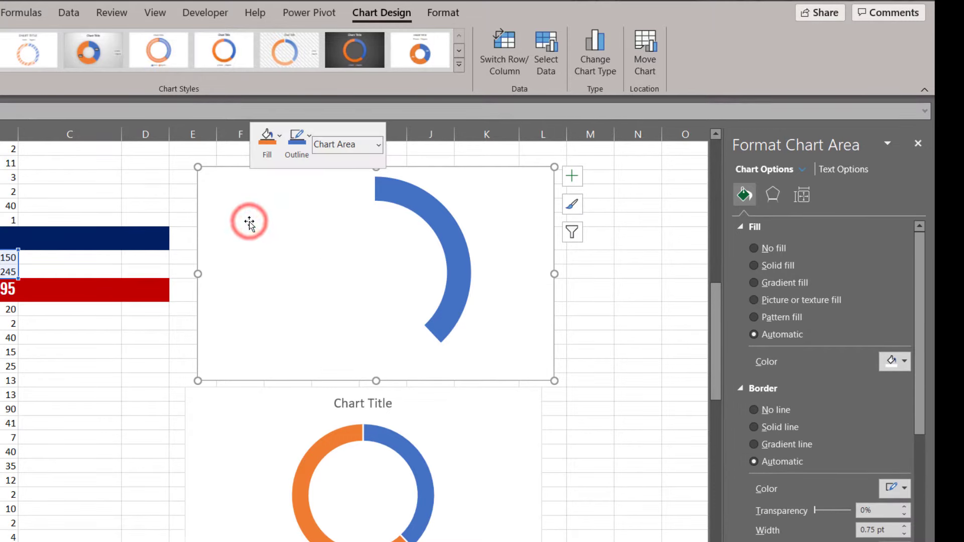
pyautogui.click(537, 326)
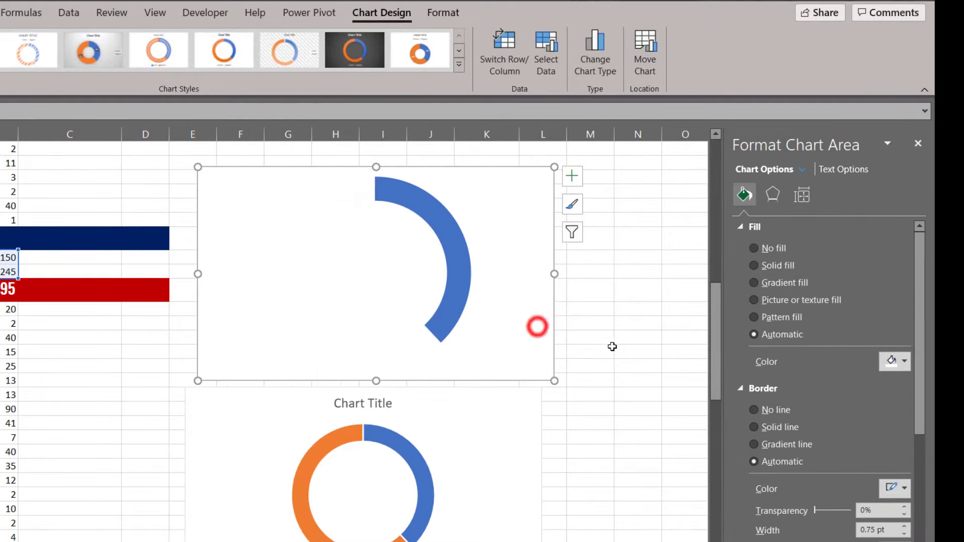
pyautogui.click(773, 248)
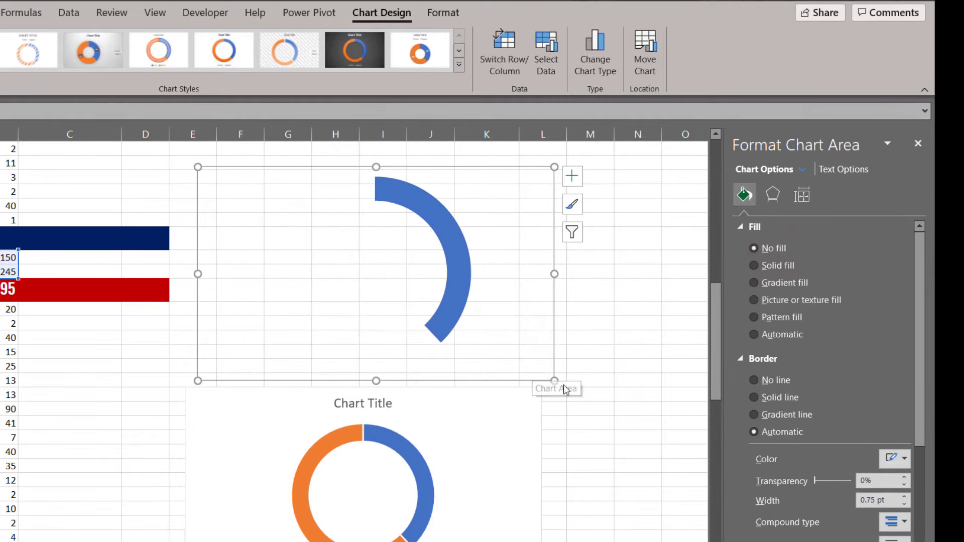
pyautogui.moveTo(557, 381); pyautogui.dragTo(636, 325)
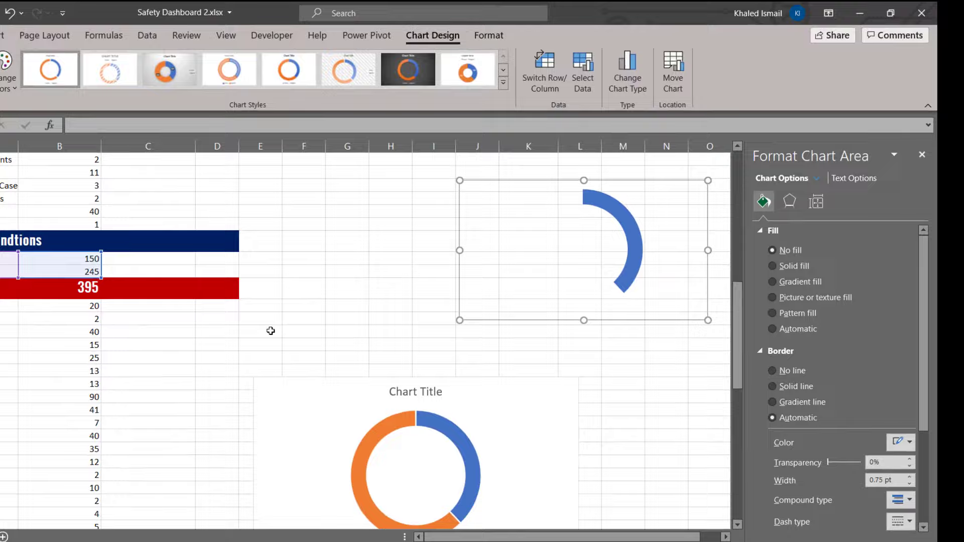
# - Duplicate the Manhours total label chart showing 219000
pyautogui.click(198, 337)
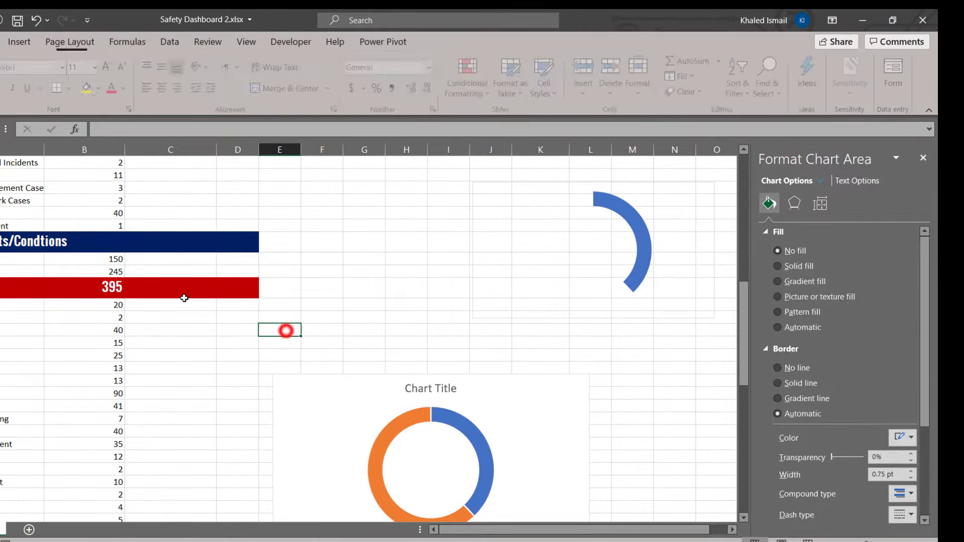
pyautogui.click(105, 262)
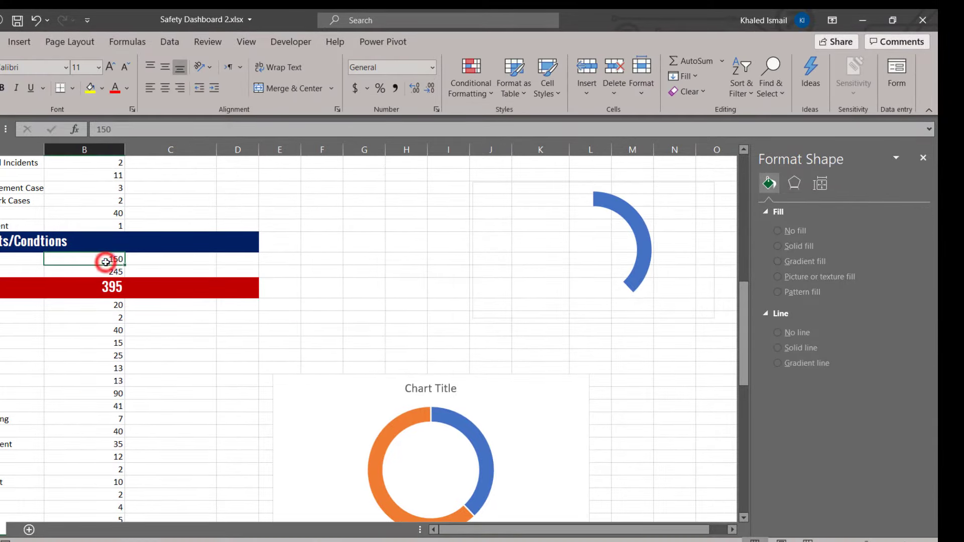
pyautogui.scroll(5, 163, 262)
pyautogui.scroll(4, 163, 262)
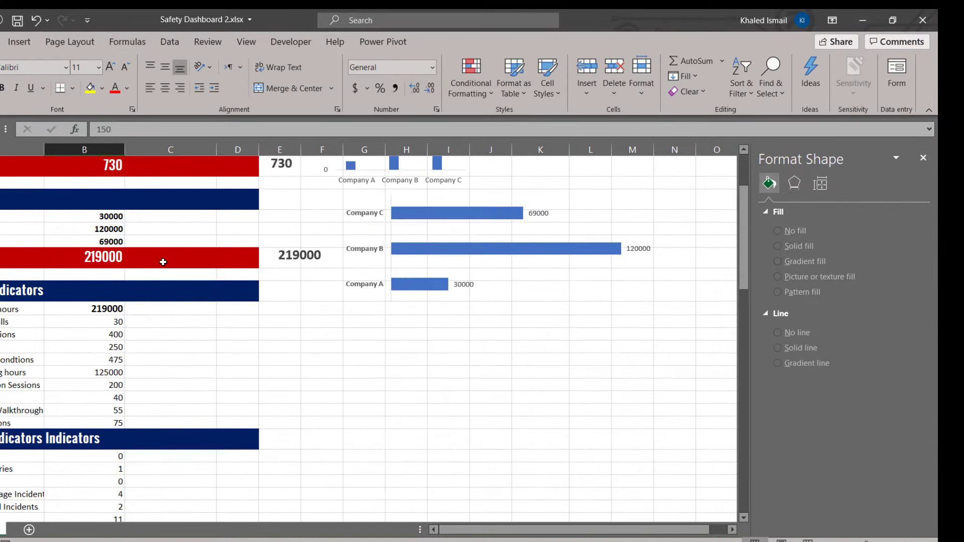
pyautogui.click(314, 259)
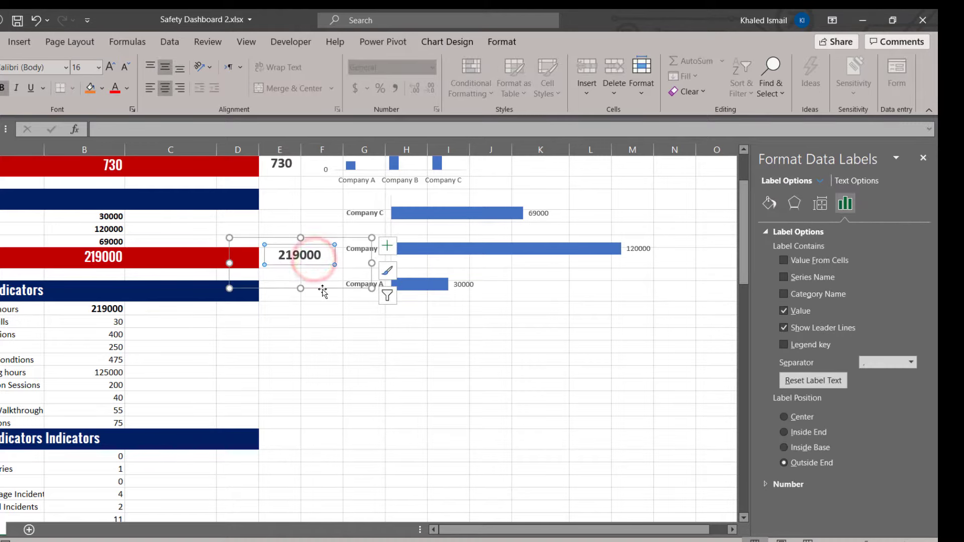
pyautogui.click(322, 289)
pyautogui.click(387, 245)
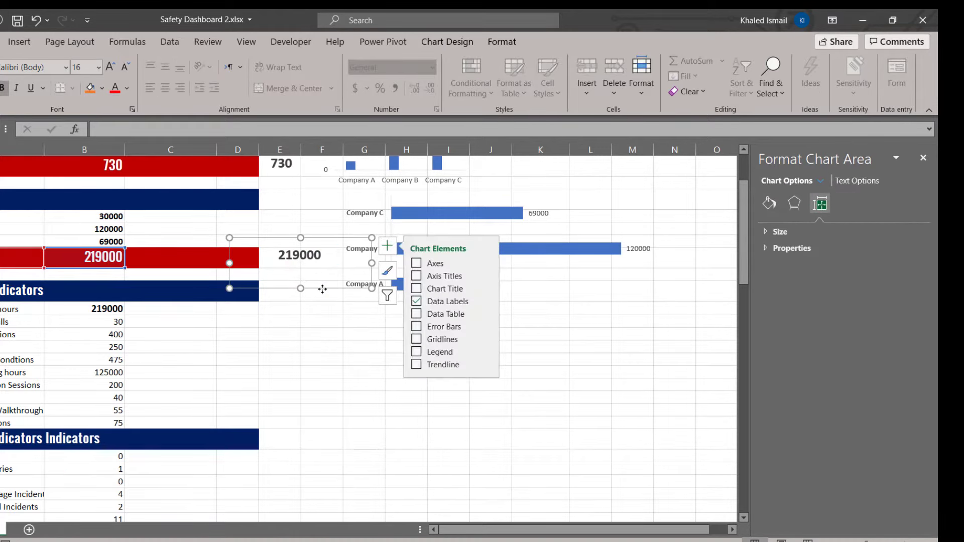
pyautogui.click(387, 271)
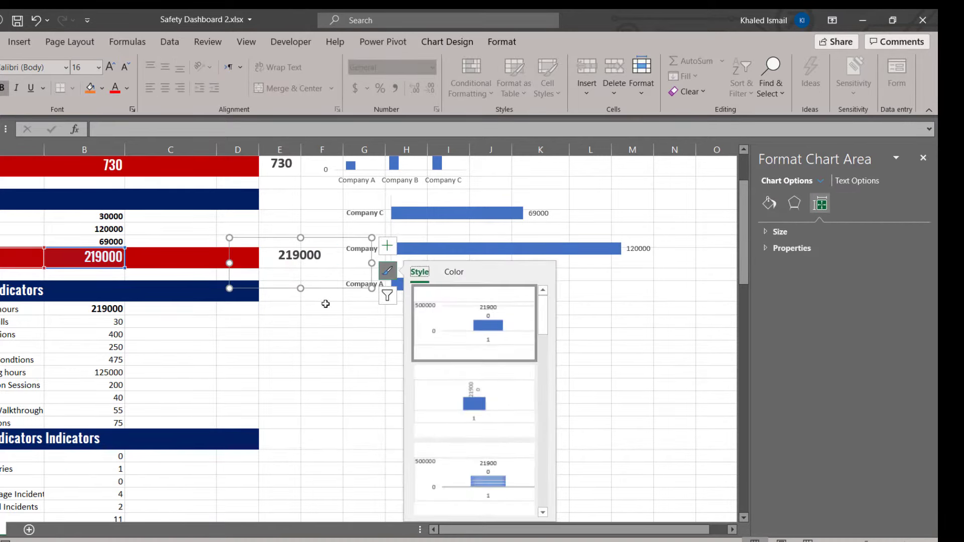
pyautogui.click(322, 303)
pyautogui.click(316, 258)
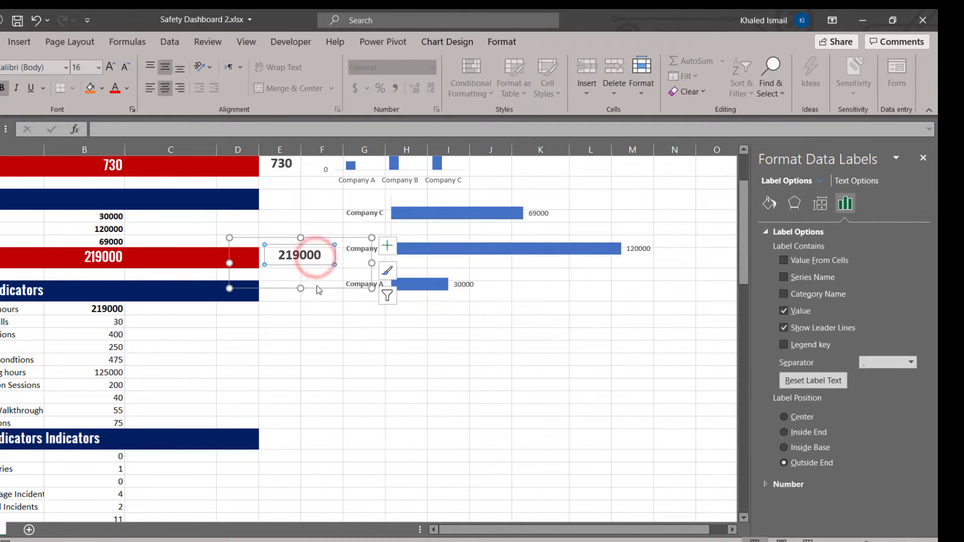
pyautogui.click(315, 287)
pyautogui.click(325, 283)
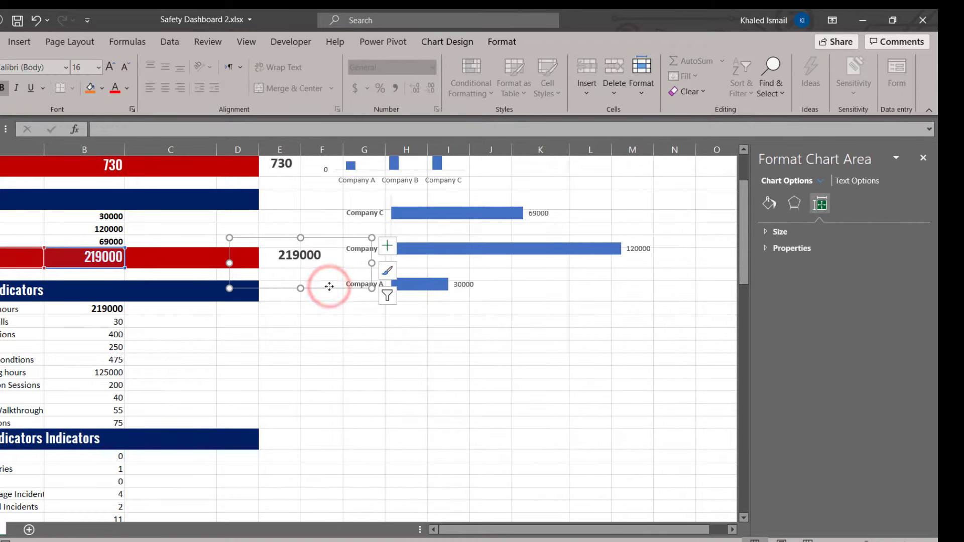
pyautogui.hotkey('ctrl', 'd')
# - Move the duplicated total label chart down to columns F to I, beside the upper doughnut chart
pyautogui.moveTo(333, 298); pyautogui.dragTo(344, 452)
pyautogui.scroll(-6, 362, 419)
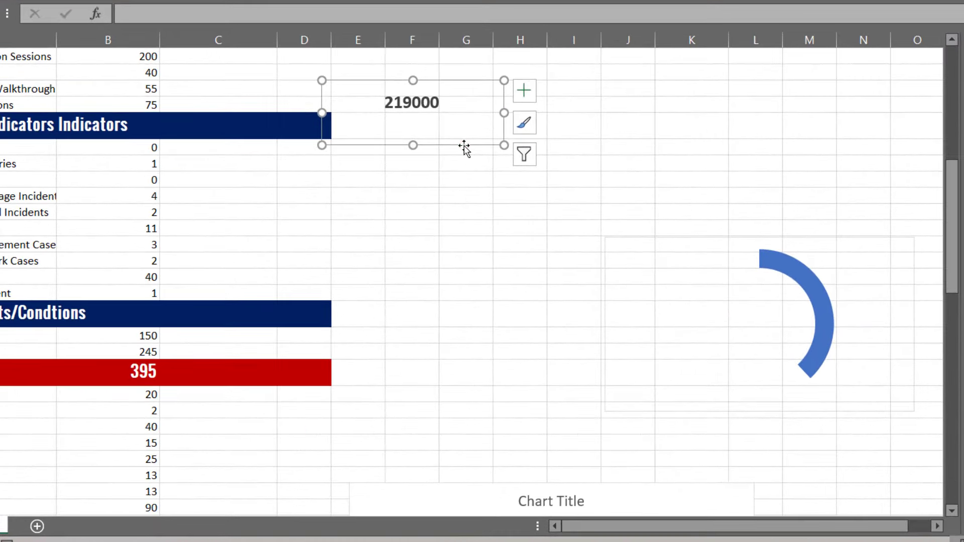
pyautogui.moveTo(365, 229); pyautogui.dragTo(589, 401)
pyautogui.moveTo(746, 363); pyautogui.dragTo(549, 286)
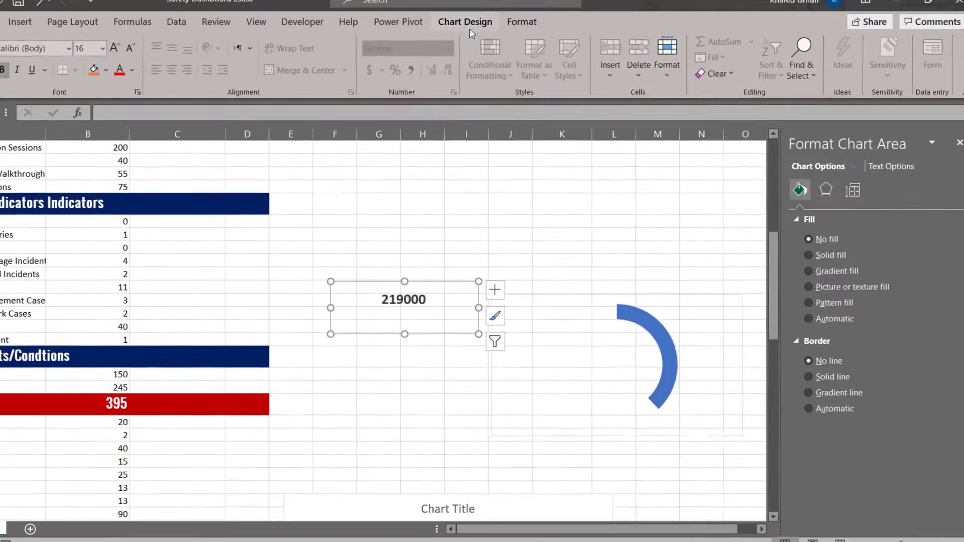
# - Change the duplicated label chart's data range to the Postive row of Unsafe Acts/Condtions, =KPI!$A$38:$B$38
pyautogui.click(447, 42)
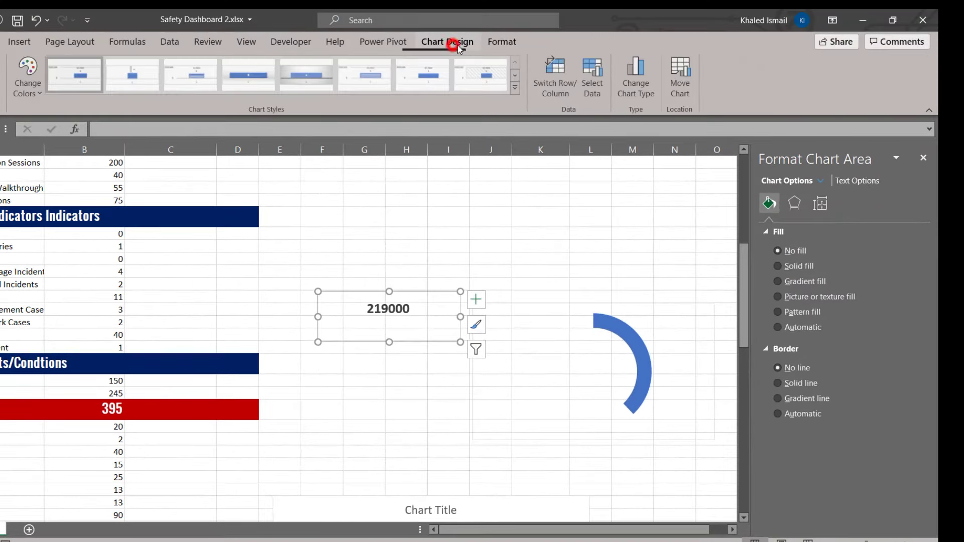
pyautogui.click(594, 95)
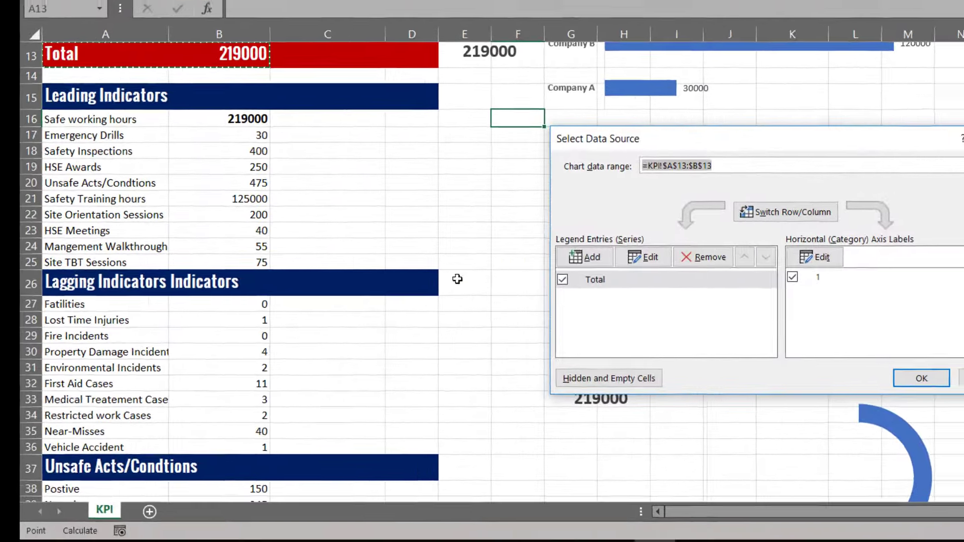
pyautogui.scroll(-6, 456, 275)
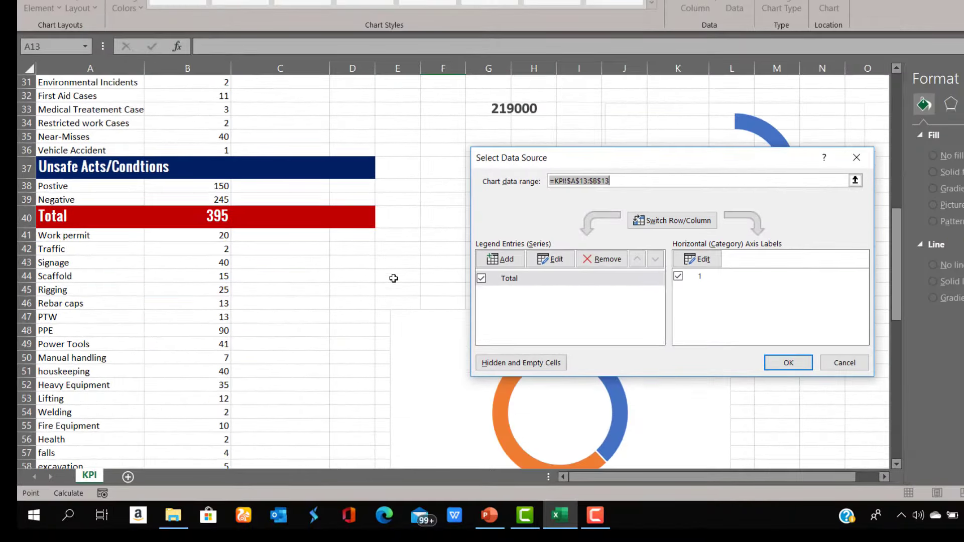
pyautogui.scroll(-6, 394, 279)
pyautogui.scroll(3, 393, 278)
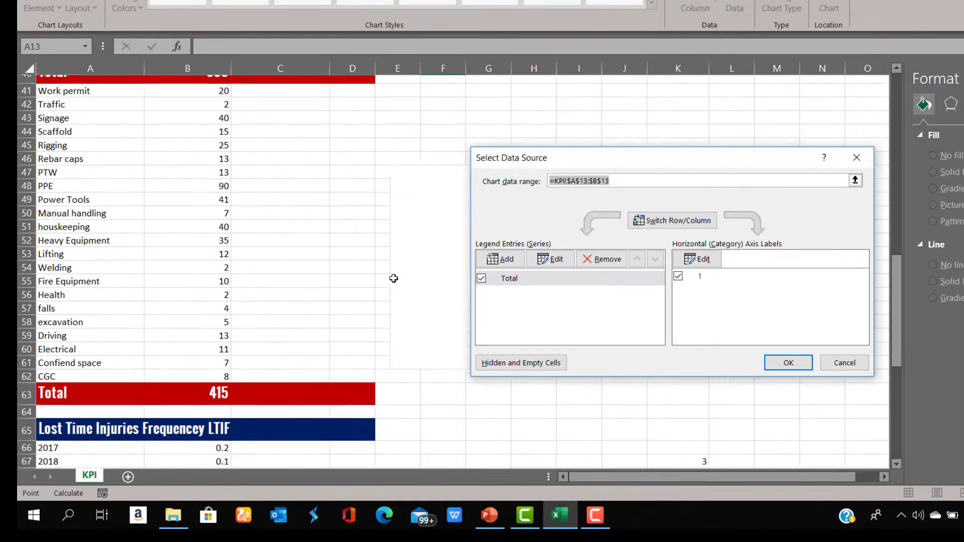
pyautogui.scroll(-5, 393, 276)
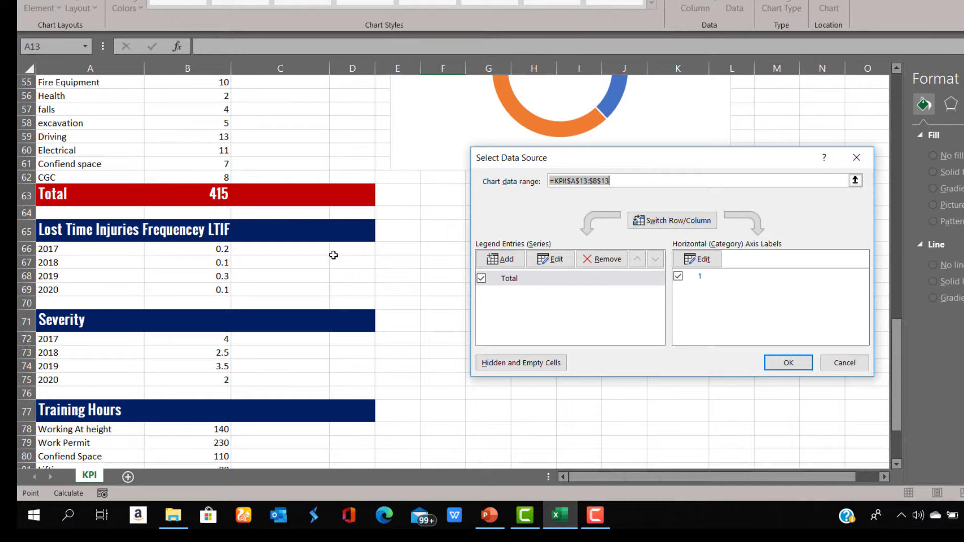
pyautogui.scroll(9, 333, 255)
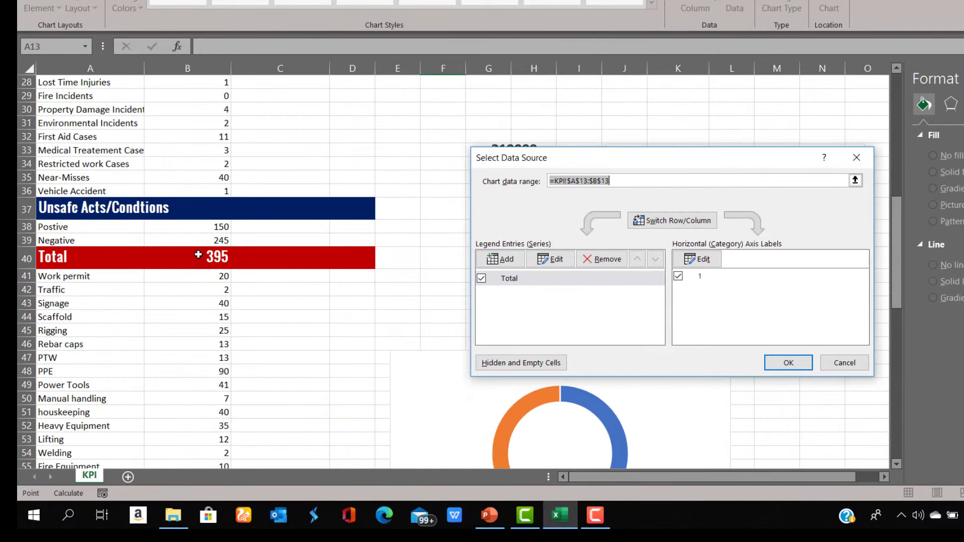
pyautogui.click(848, 184)
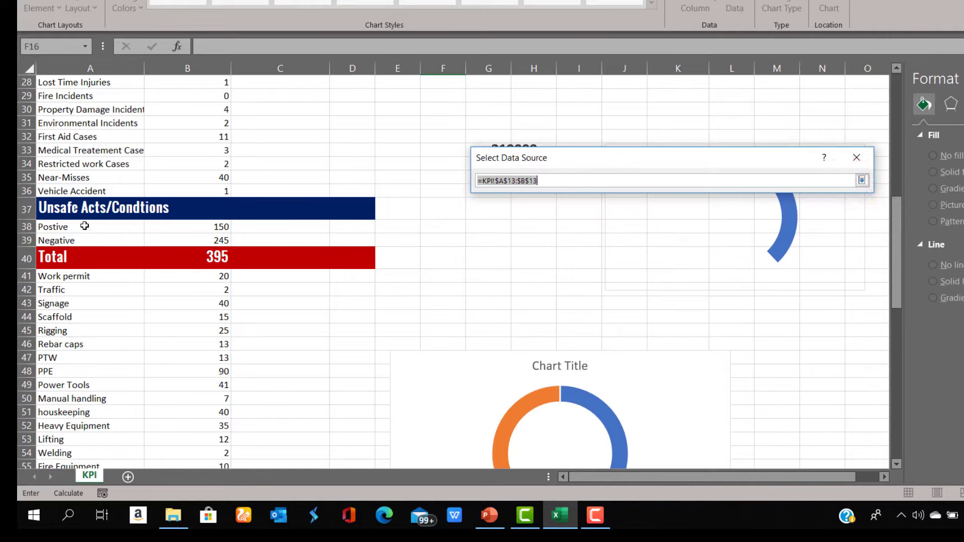
pyautogui.moveTo(54, 227); pyautogui.dragTo(195, 225)
pyautogui.press('Return')
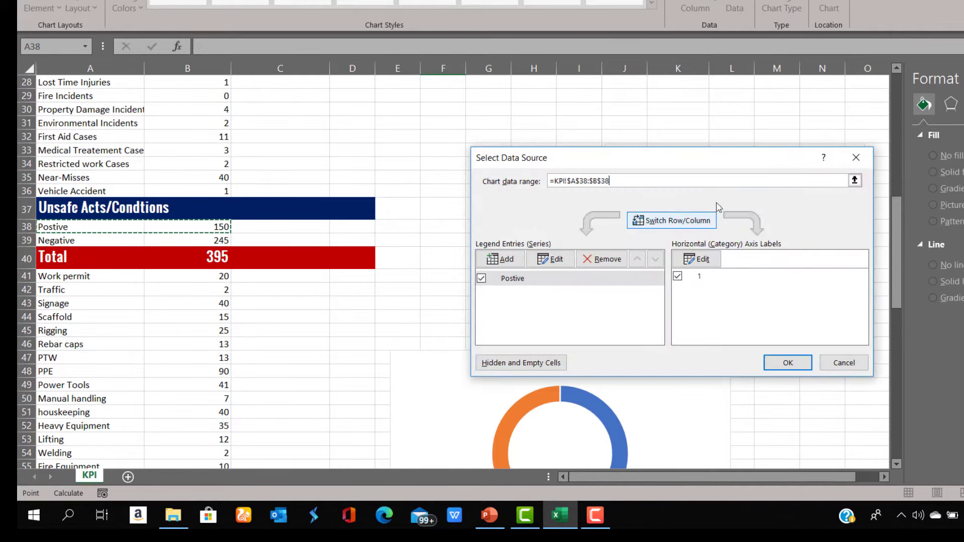
pyautogui.click(799, 363)
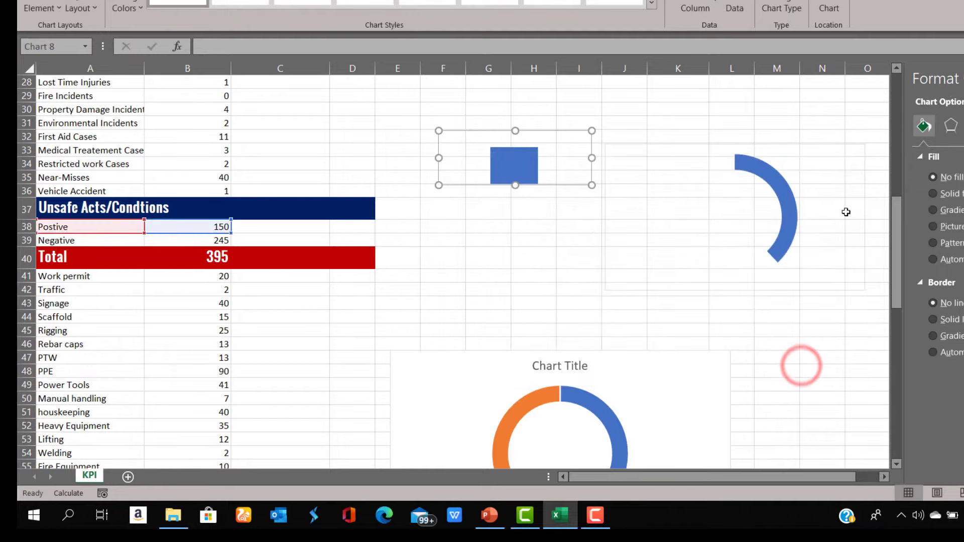
# - Add a data label to the Postive column in the duplicated chart and set the column to no fill
pyautogui.rightClick(522, 163)
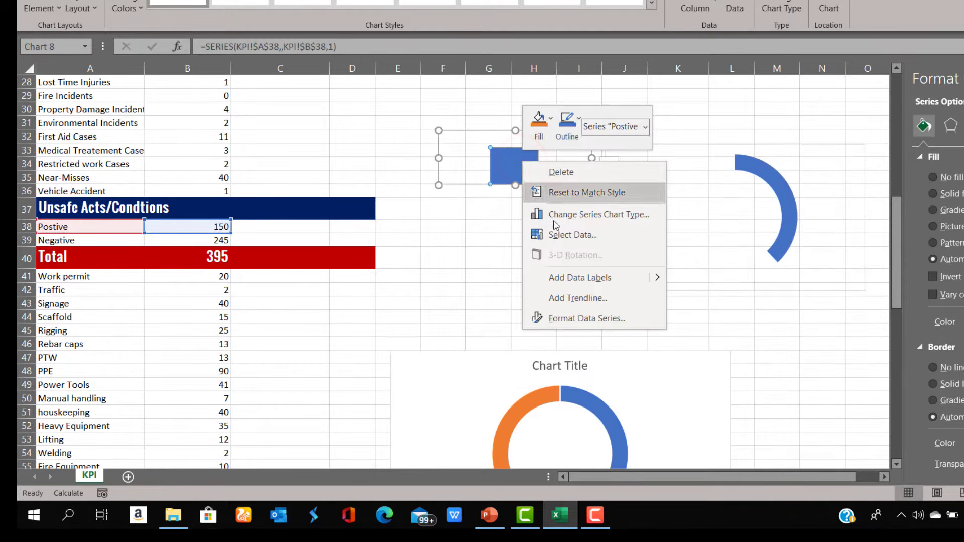
pyautogui.click(583, 279)
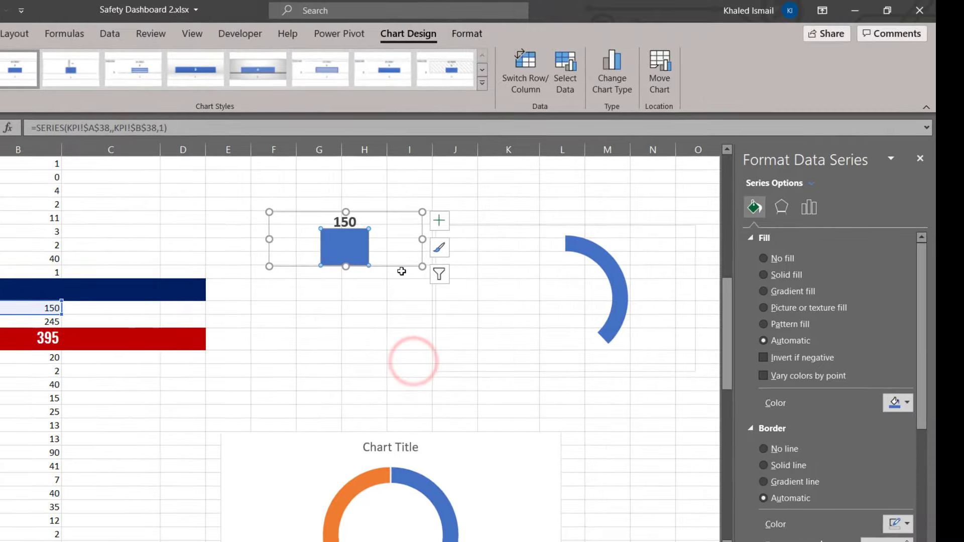
pyautogui.click(767, 260)
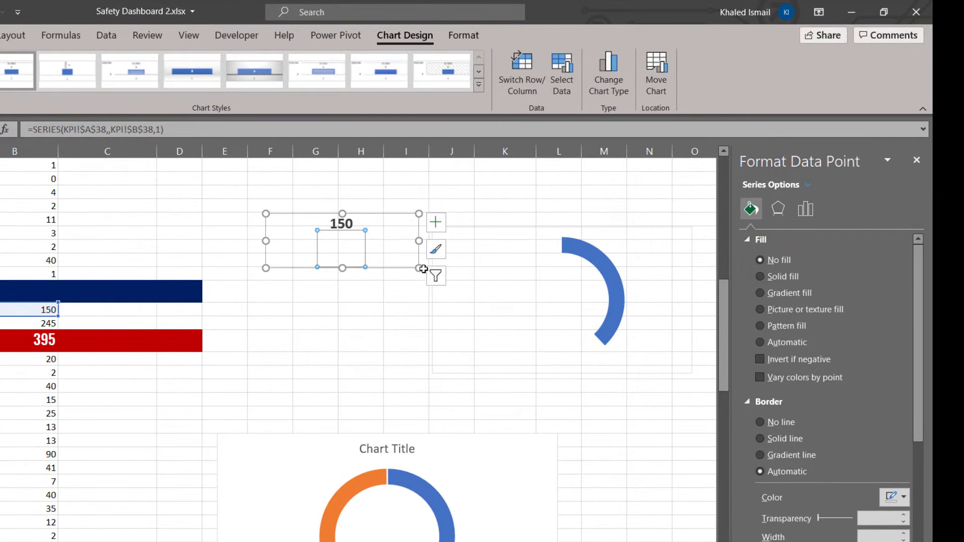
# - Shrink the Postive label chart around its number and move it into the centre of the upper doughnut
pyautogui.moveTo(420, 267); pyautogui.dragTo(416, 243)
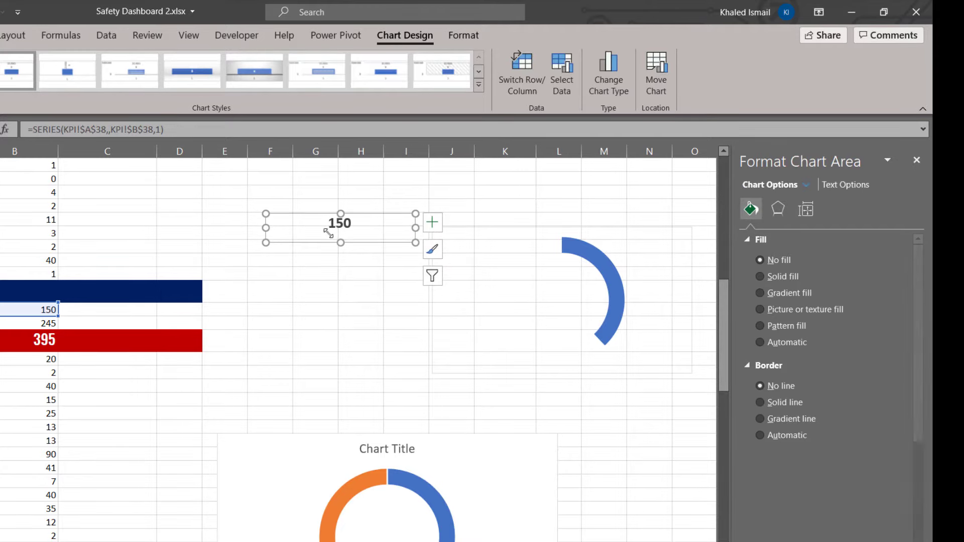
pyautogui.moveTo(269, 227); pyautogui.dragTo(284, 227)
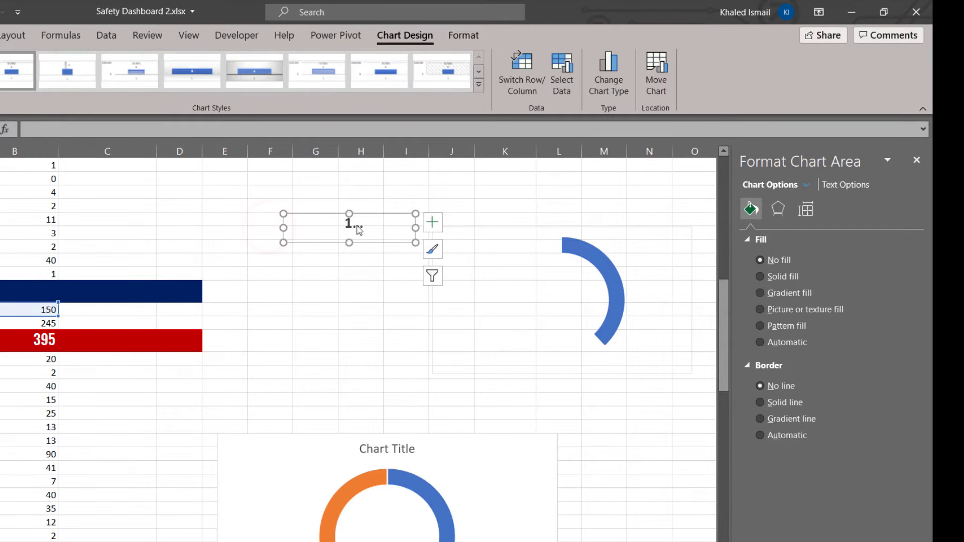
pyautogui.moveTo(416, 228); pyautogui.dragTo(429, 227)
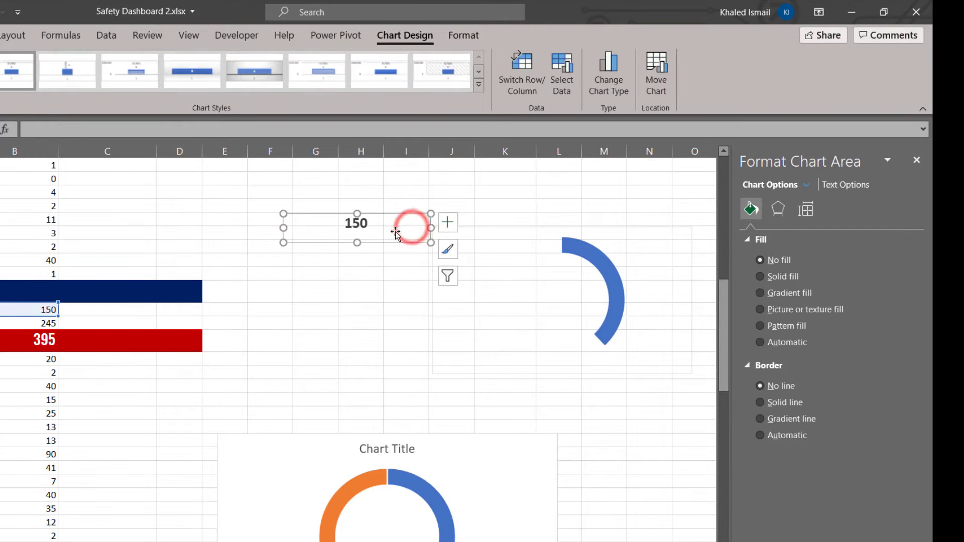
pyautogui.click(381, 243)
pyautogui.moveTo(475, 286); pyautogui.dragTo(596, 312)
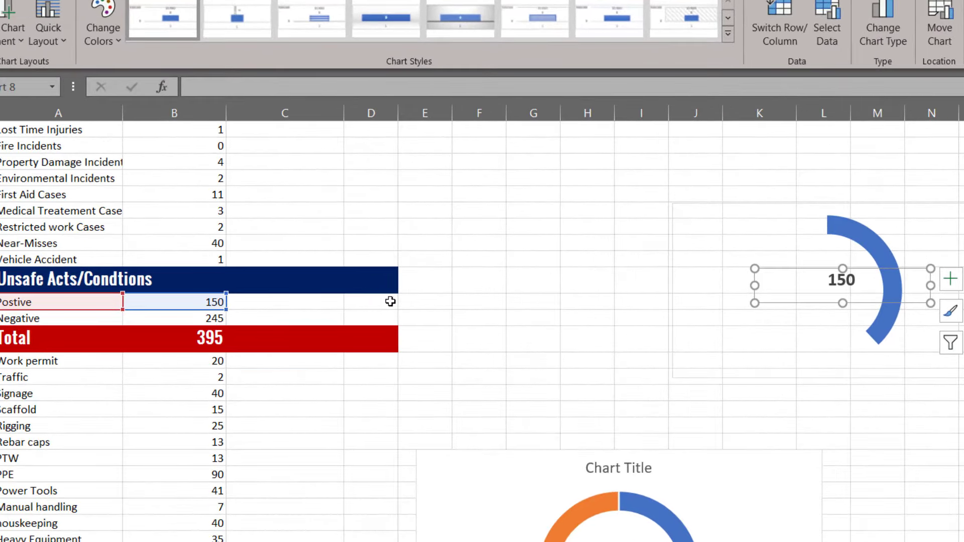
# - Set the Postive value under Unsafe Acts/Condtions in cell B38 to 200
pyautogui.click(390, 302)
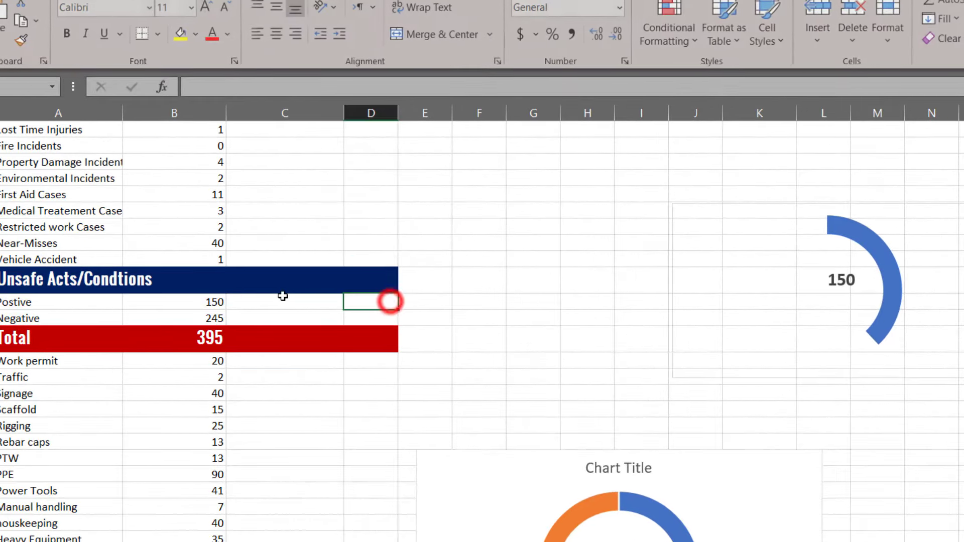
pyautogui.click(207, 303)
pyautogui.write('200')
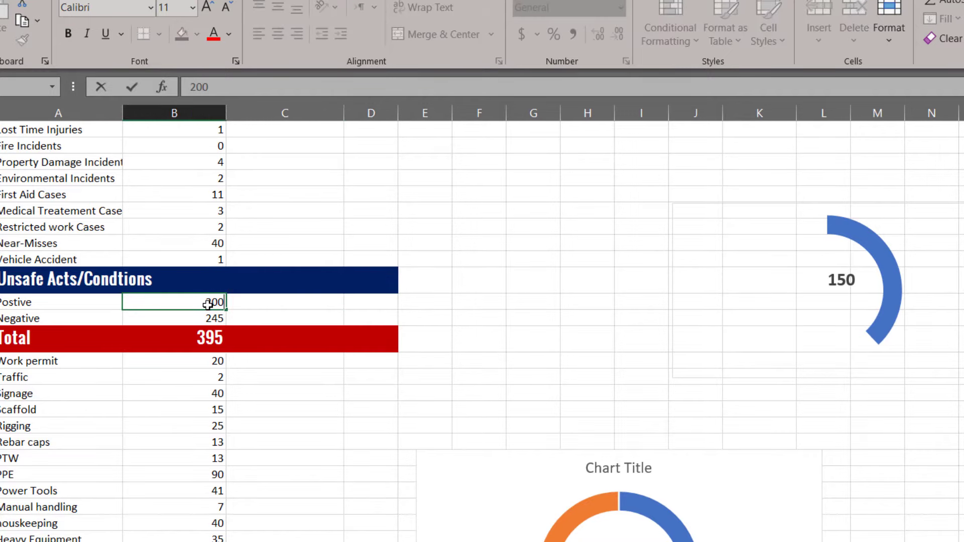
pyautogui.press('Return')
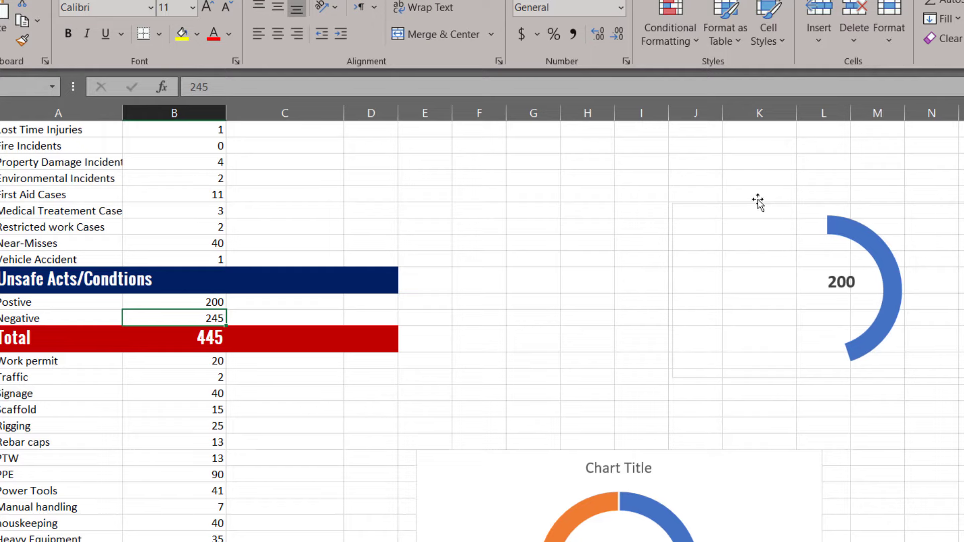
# - Move the lower doughnut chart up and slightly left so it starts beside the Unsafe Acts/Condtions Total row
pyautogui.scroll(-1, 703, 331)
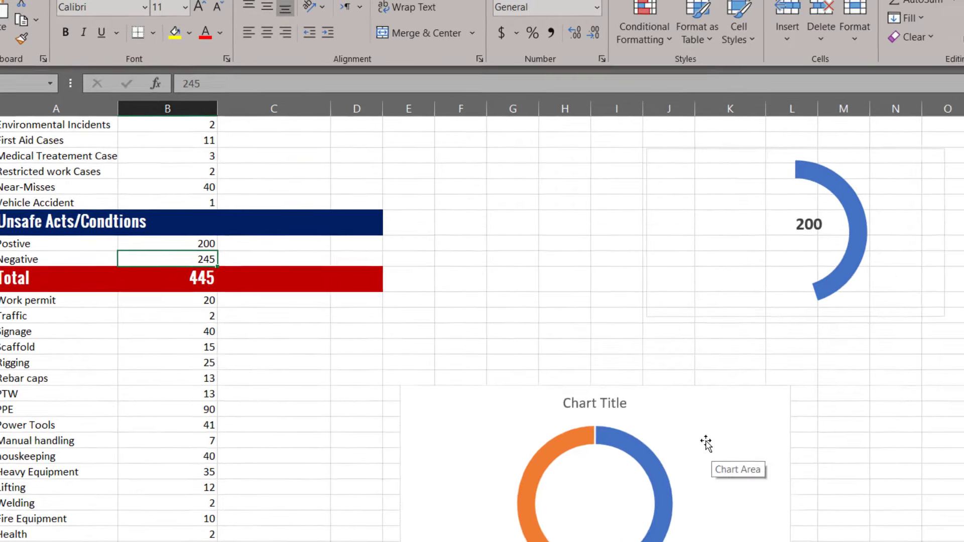
pyautogui.doubleClick(718, 440)
pyautogui.click(617, 378)
pyautogui.moveTo(596, 371); pyautogui.dragTo(574, 272)
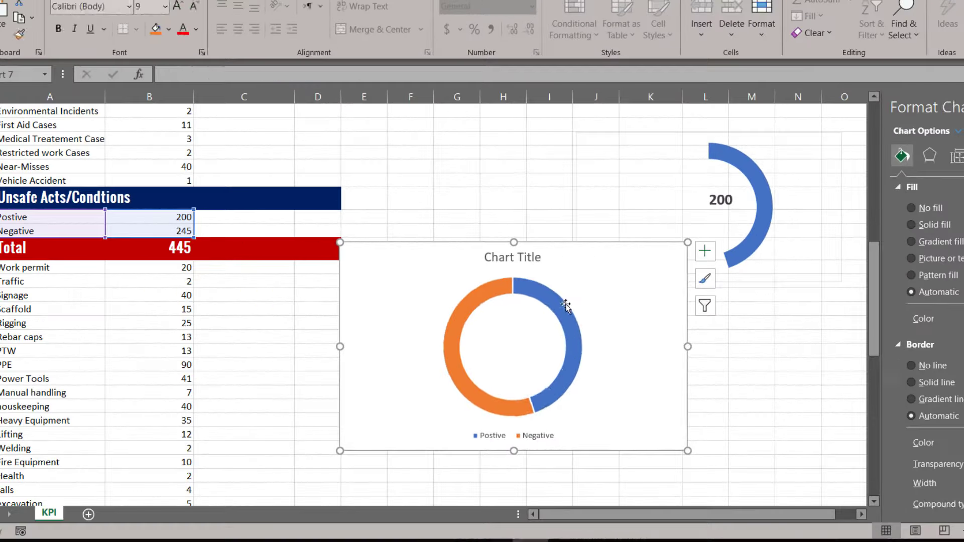
# - Format the lower doughnut's Postive slice with no fill and no border line
pyautogui.click(566, 307)
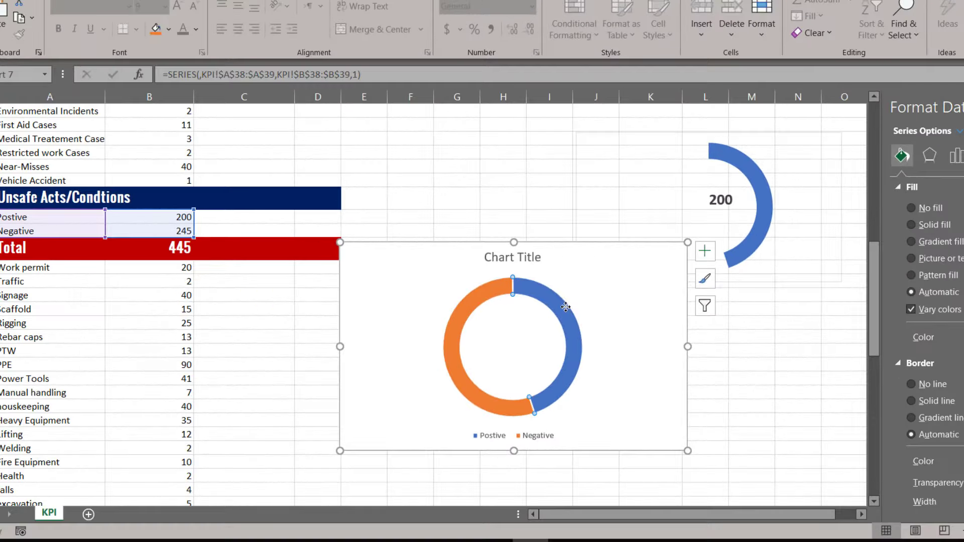
pyautogui.click(566, 307)
pyautogui.click(911, 208)
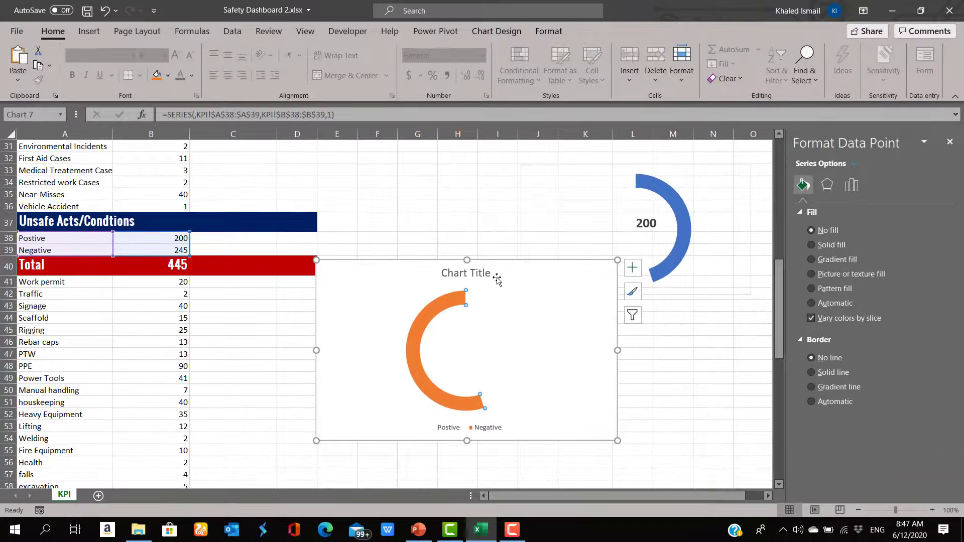
# - Delete the chart title from the lower doughnut chart
pyautogui.click(537, 257)
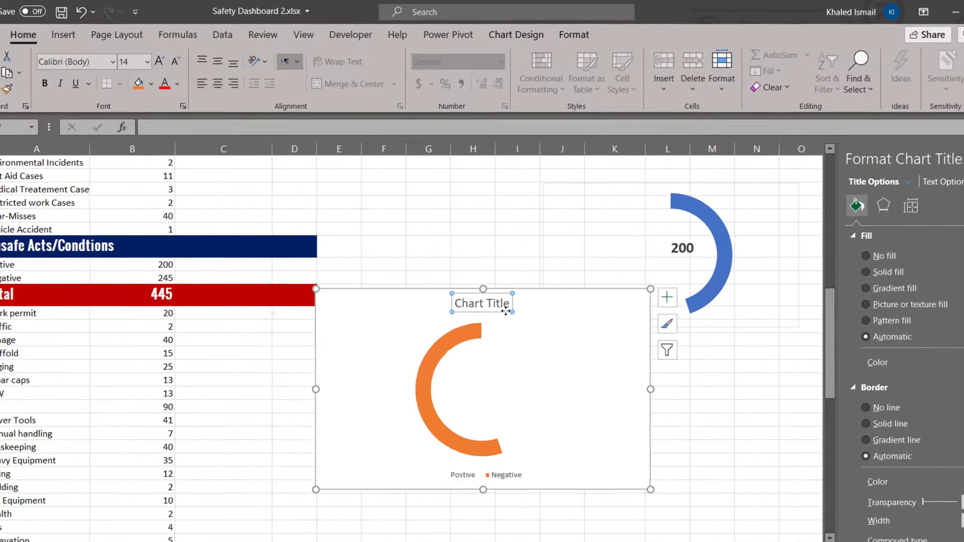
pyautogui.press('Delete')
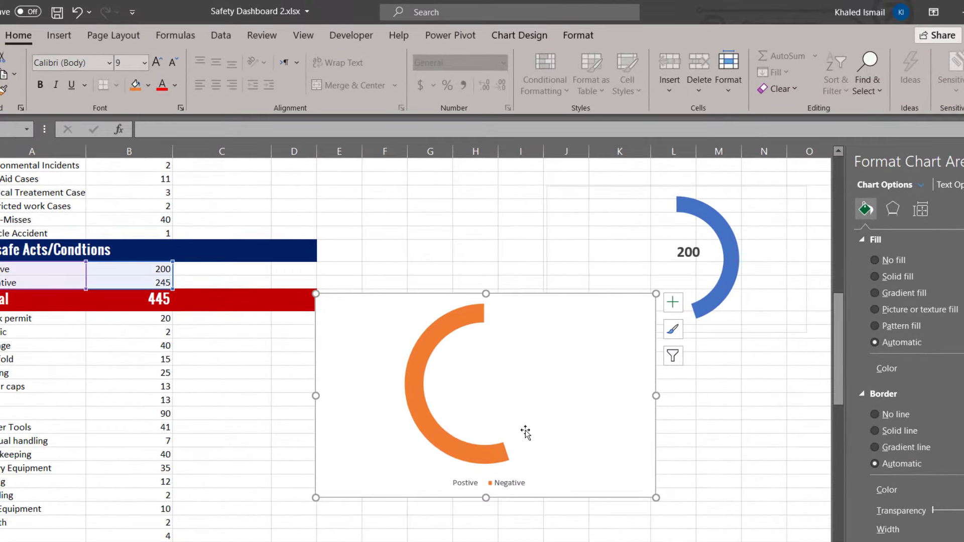
# - Delete the legend from the orange doughnut chart and give its chart area no fill and no border line
pyautogui.click(487, 430)
pyautogui.press('Delete')
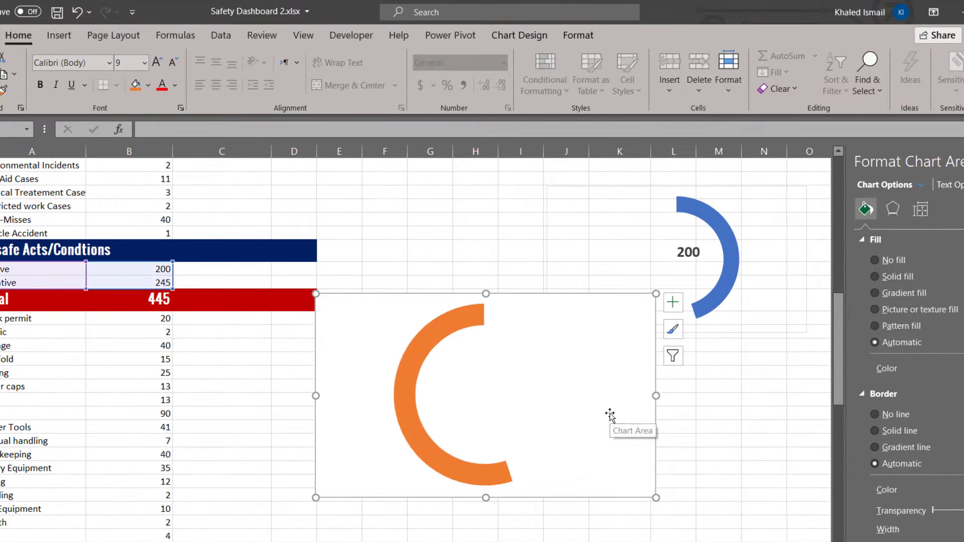
pyautogui.click(887, 261)
pyautogui.click(896, 386)
# - Shrink the orange doughnut chart to about the blue doughnut's size and move it up beside the blue one
pyautogui.moveTo(656, 498); pyautogui.dragTo(566, 387)
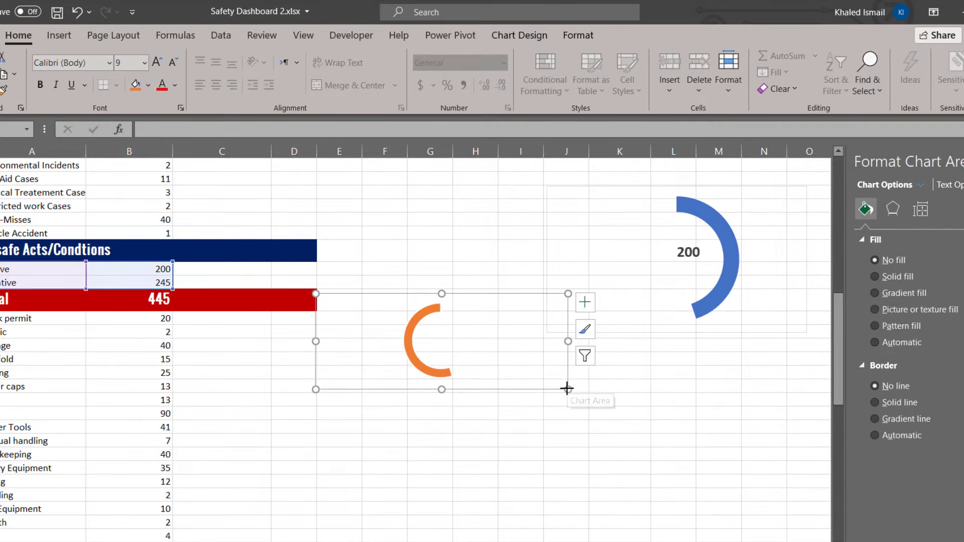
pyautogui.hotkey('ctrl', 'z')
pyautogui.moveTo(656, 498); pyautogui.dragTo(570, 447)
pyautogui.moveTo(497, 295); pyautogui.dragTo(571, 183)
# - Copy the 200 label chart below the orange doughnut and set the copy's data range to the Negative row, A39:B39
pyautogui.click(691, 254)
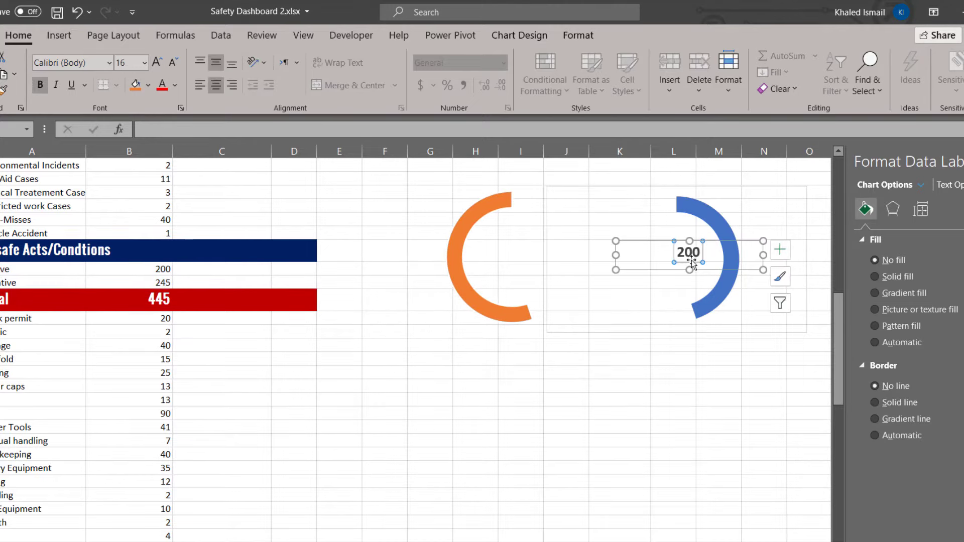
pyautogui.moveTo(703, 266); pyautogui.dragTo(488, 378)
pyautogui.click(519, 35)
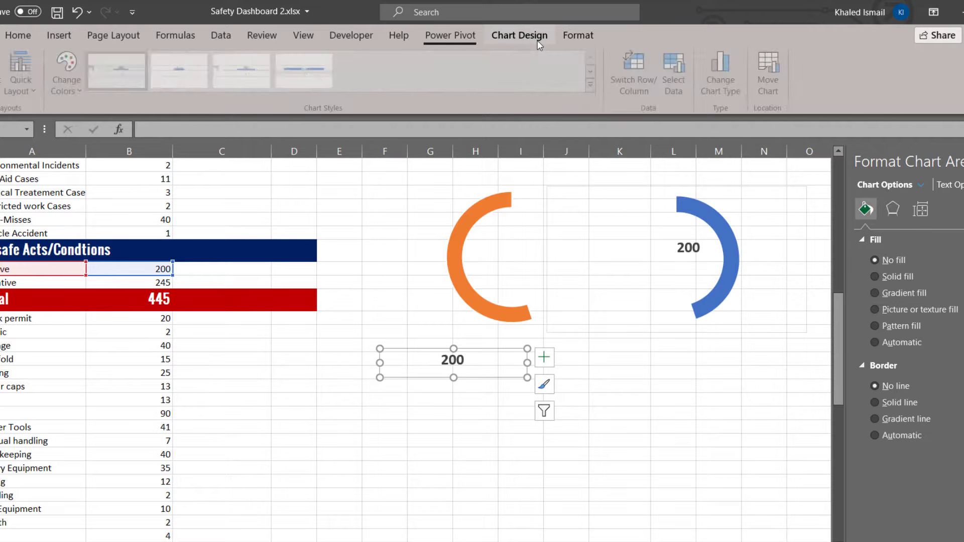
pyautogui.click(668, 88)
pyautogui.click(796, 263)
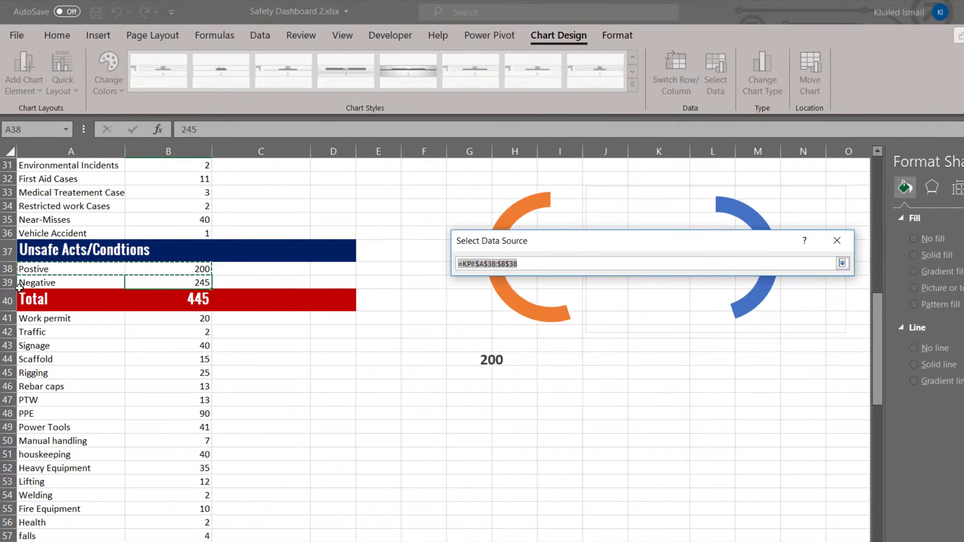
pyautogui.moveTo(30, 282); pyautogui.dragTo(145, 283)
pyautogui.click(843, 263)
pyautogui.press('Return')
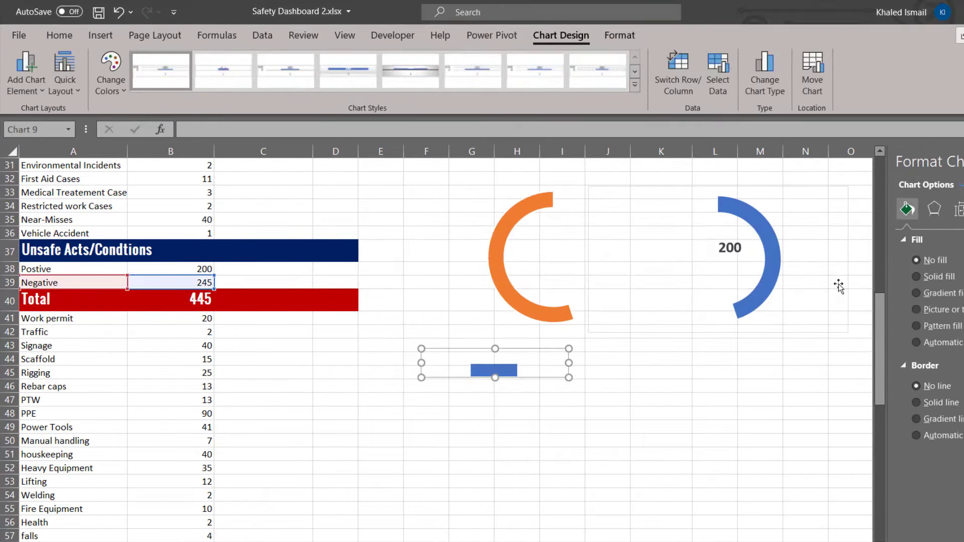
# - Add data labels to the copied chart's Negative series and give its column no fill and no border line
pyautogui.rightClick(512, 370)
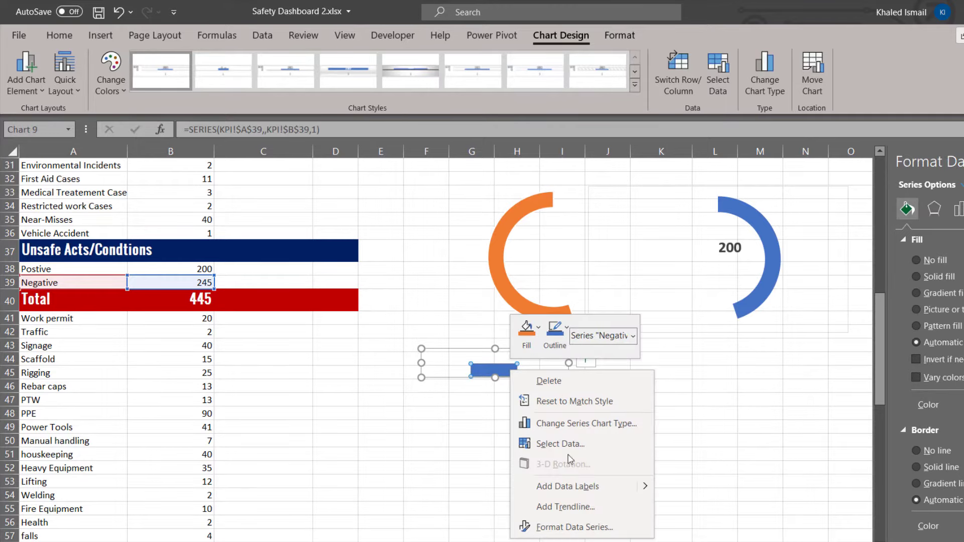
pyautogui.click(567, 495)
pyautogui.click(915, 260)
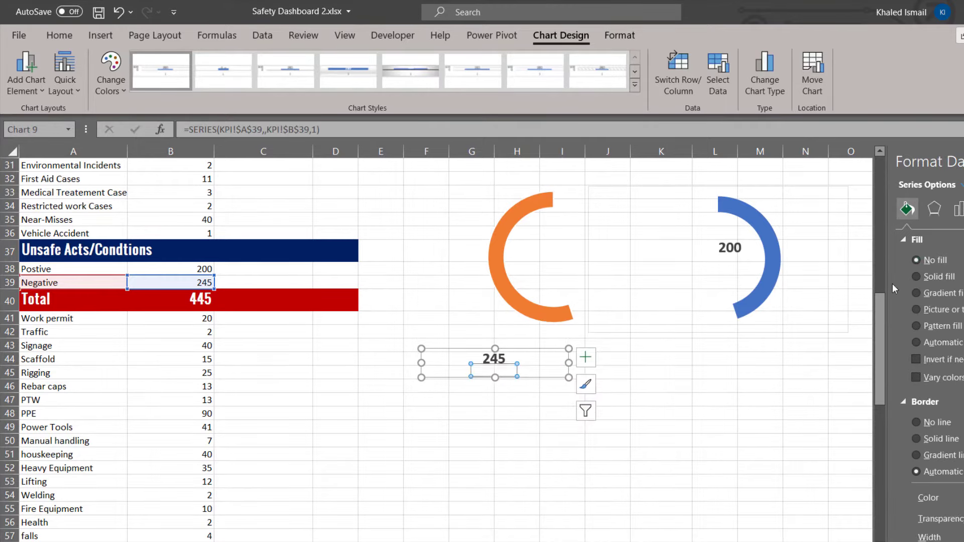
pyautogui.click(517, 441)
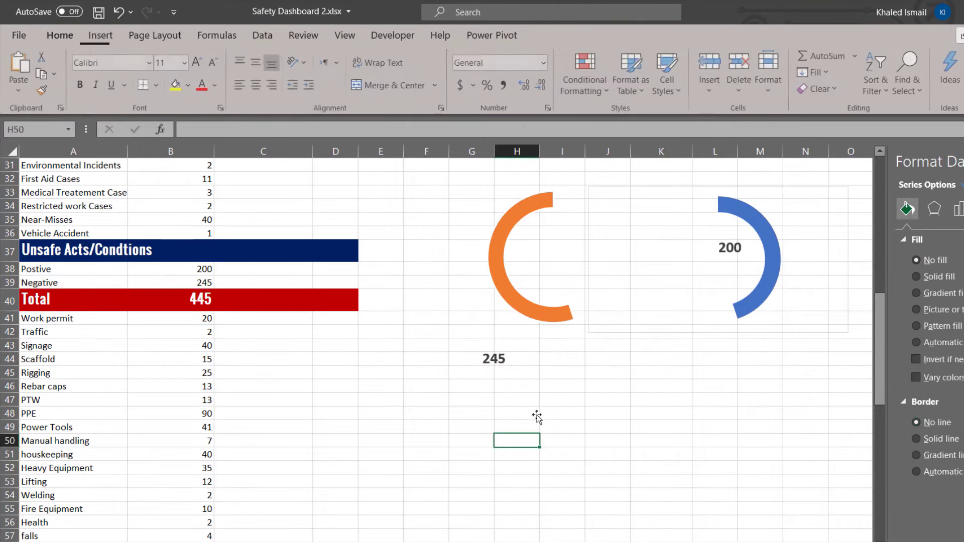
# - Move the 245 label chart up into the centre of the orange doughnut
pyautogui.click(494, 358)
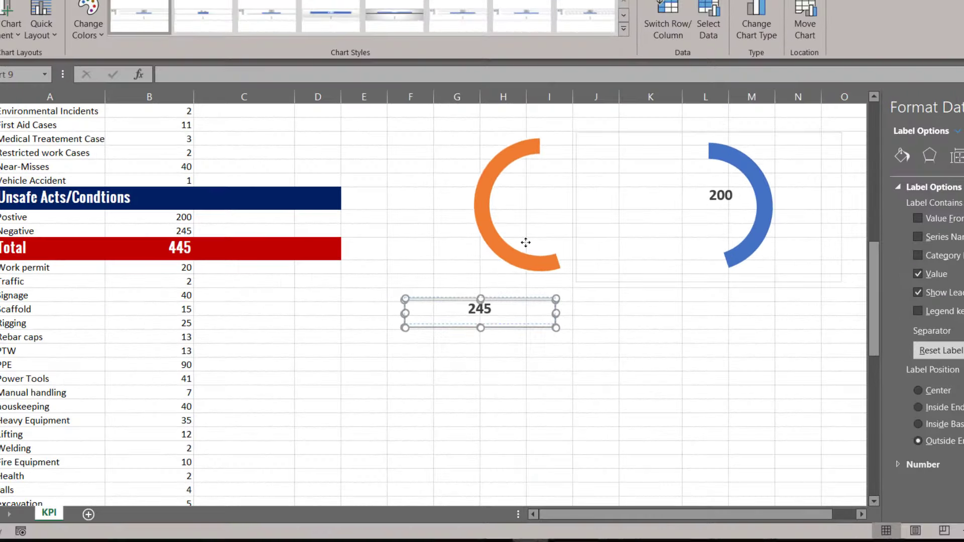
pyautogui.click(502, 320)
pyautogui.press('Escape')
pyautogui.click(502, 320)
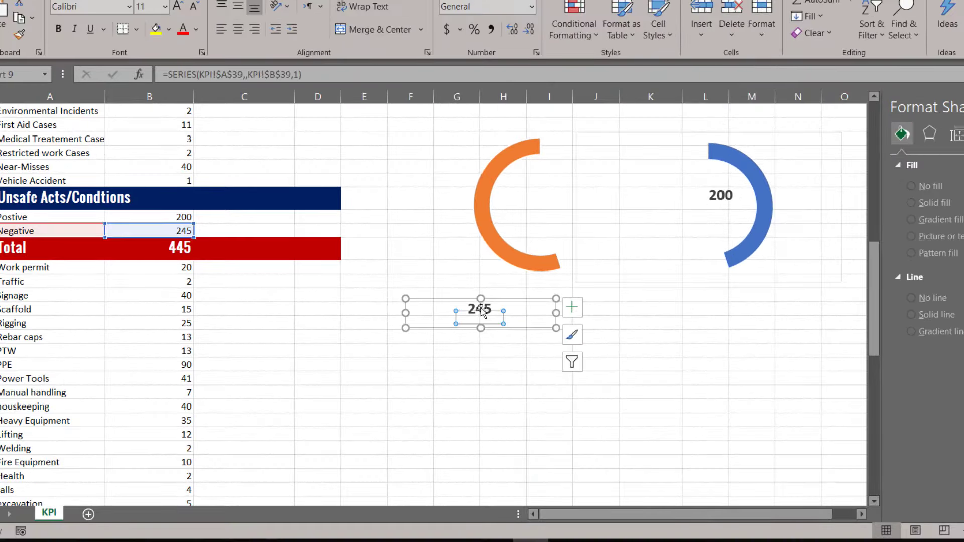
pyautogui.moveTo(490, 300); pyautogui.dragTo(533, 196)
pyautogui.press('Escape')
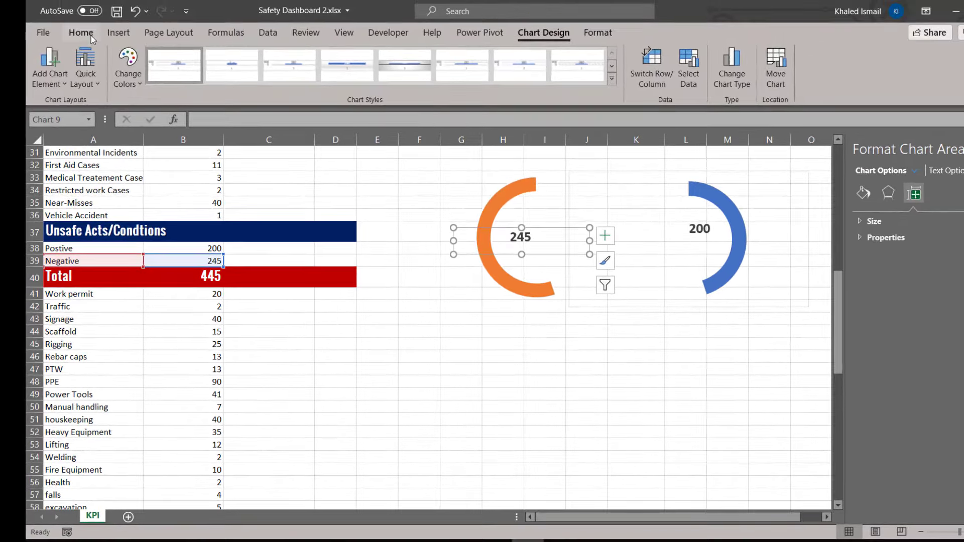
# - Increase the 245 label's font size to 18 and widen its chart so the whole number fits
pyautogui.click(90, 34)
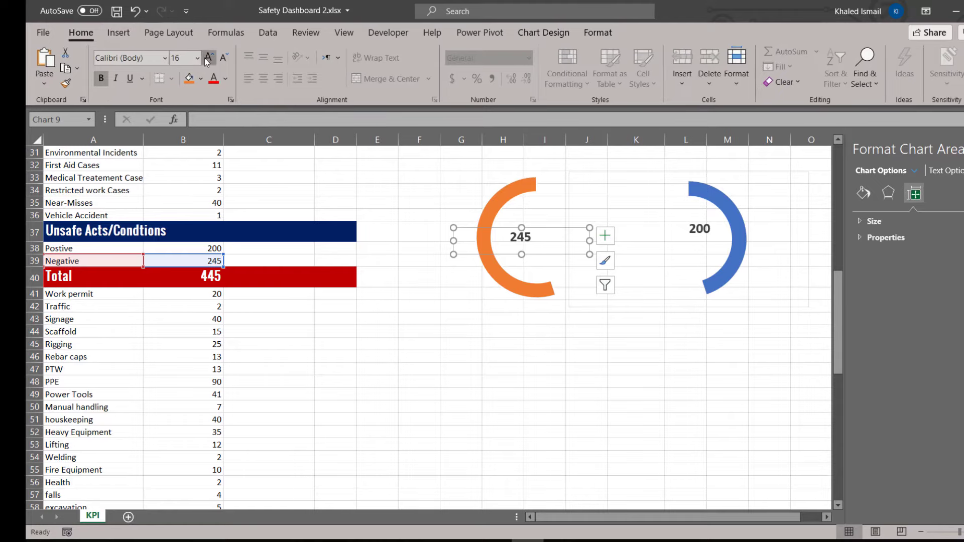
pyautogui.click(541, 251)
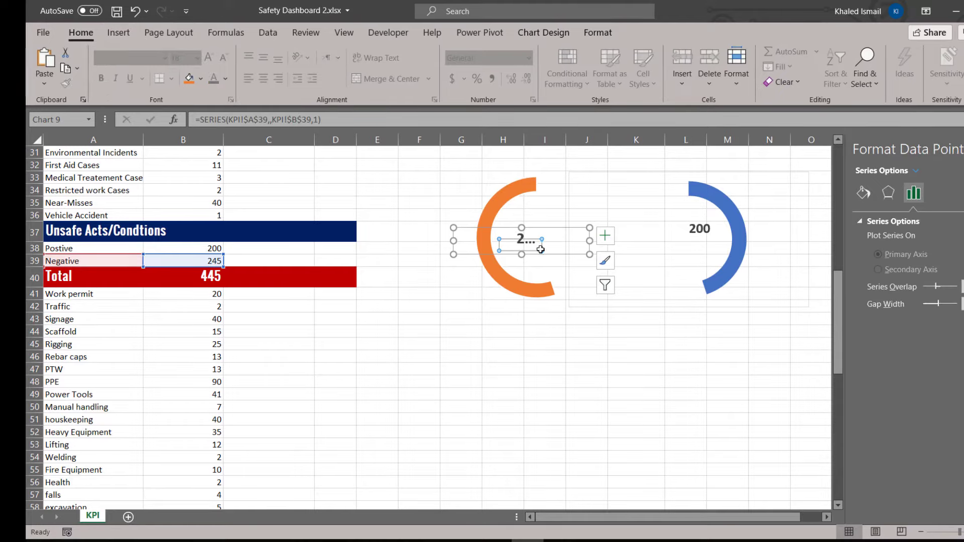
pyautogui.moveTo(592, 243); pyautogui.dragTo(577, 274)
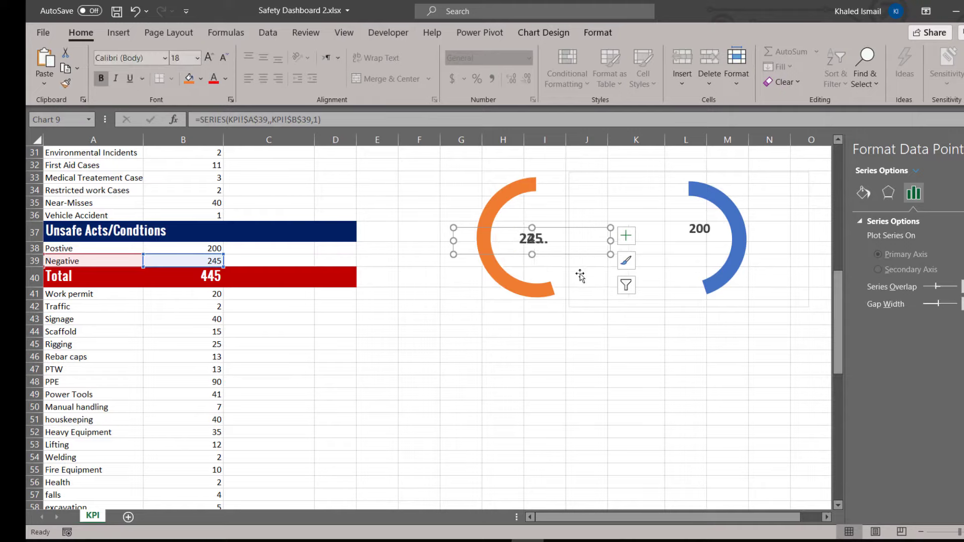
pyautogui.click(551, 333)
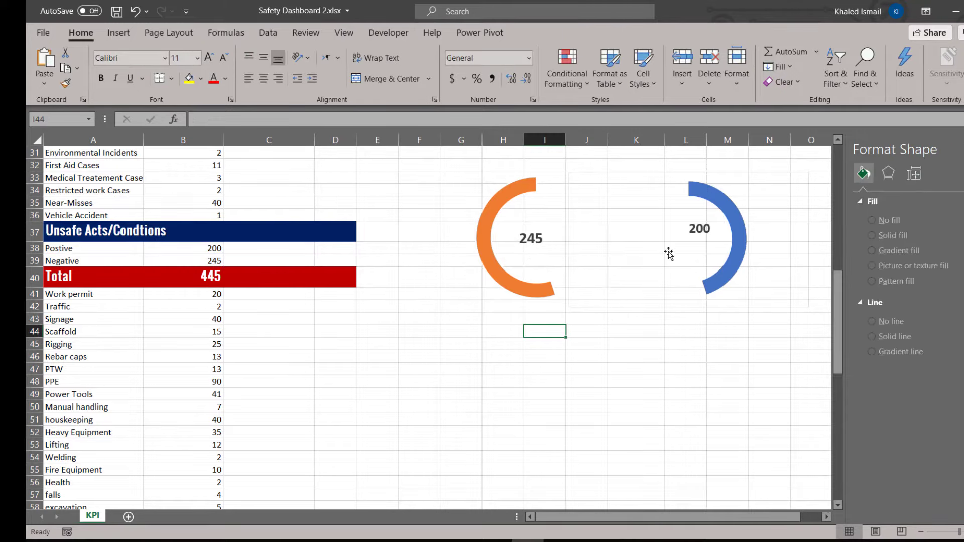
# - Nudge the 200 label chart slightly down inside the blue doughnut
pyautogui.click(707, 234)
pyautogui.moveTo(714, 247); pyautogui.dragTo(714, 248)
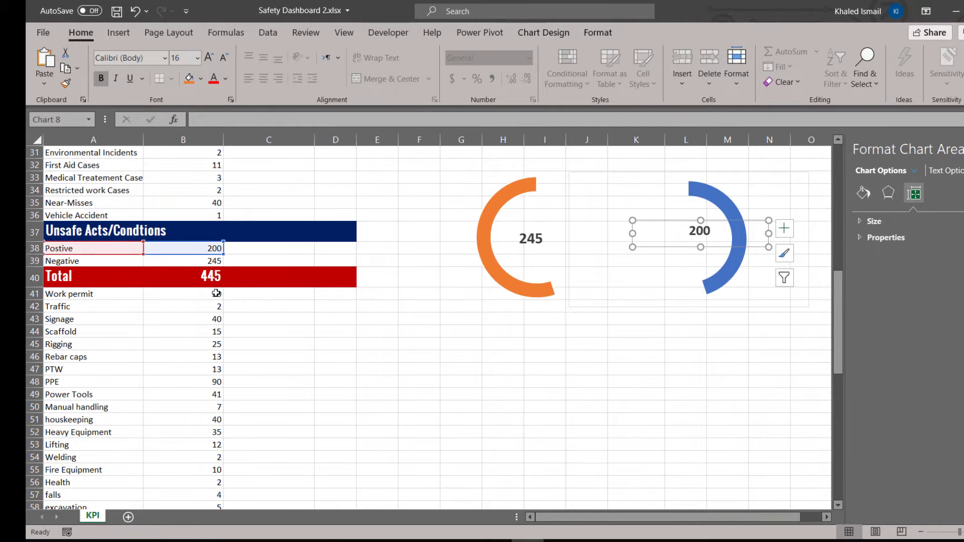
pyautogui.click(406, 301)
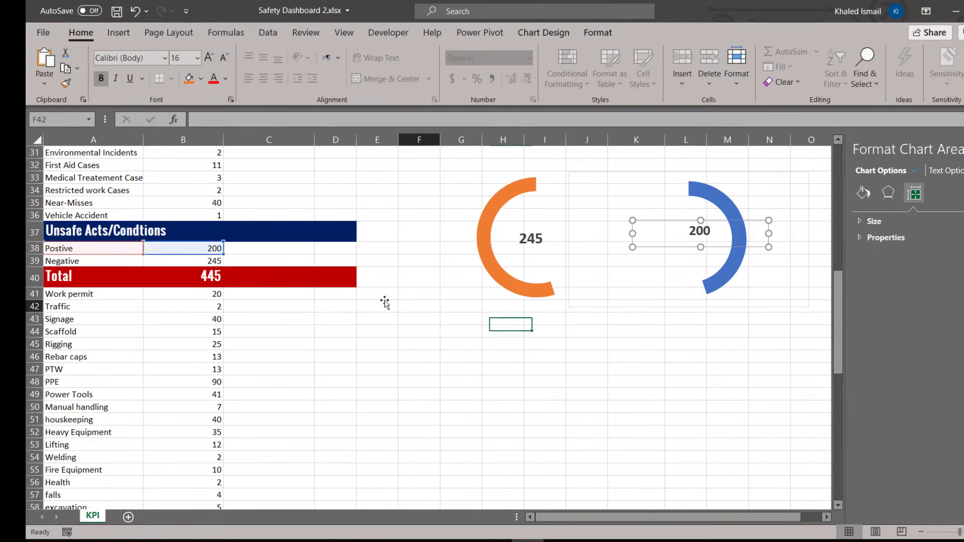
# - Copy the 219000 total label chart and place the copy beside the Unsafe Acts/Condtions Total row
pyautogui.click(200, 279)
pyautogui.scroll(2, 273, 280)
pyautogui.scroll(4, 273, 280)
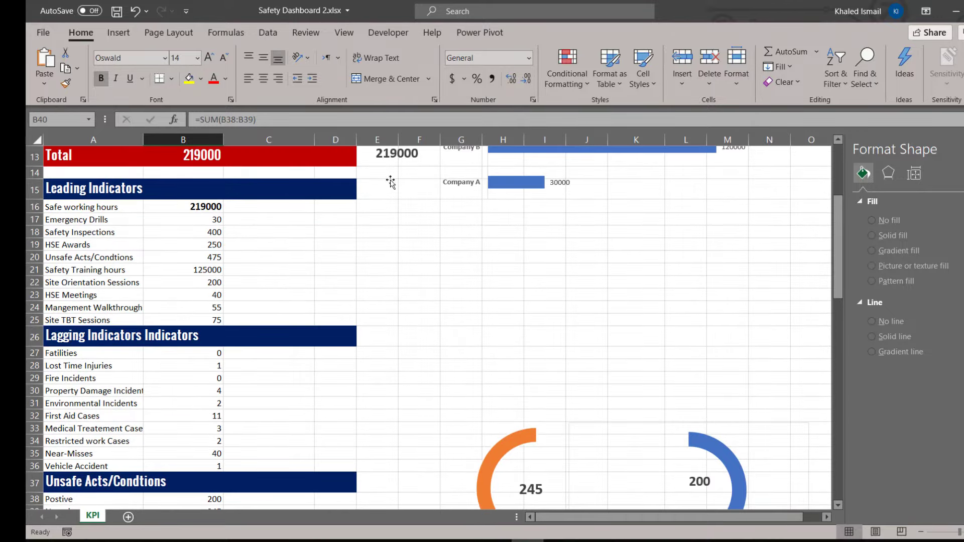
pyautogui.click(402, 159)
pyautogui.click(416, 186)
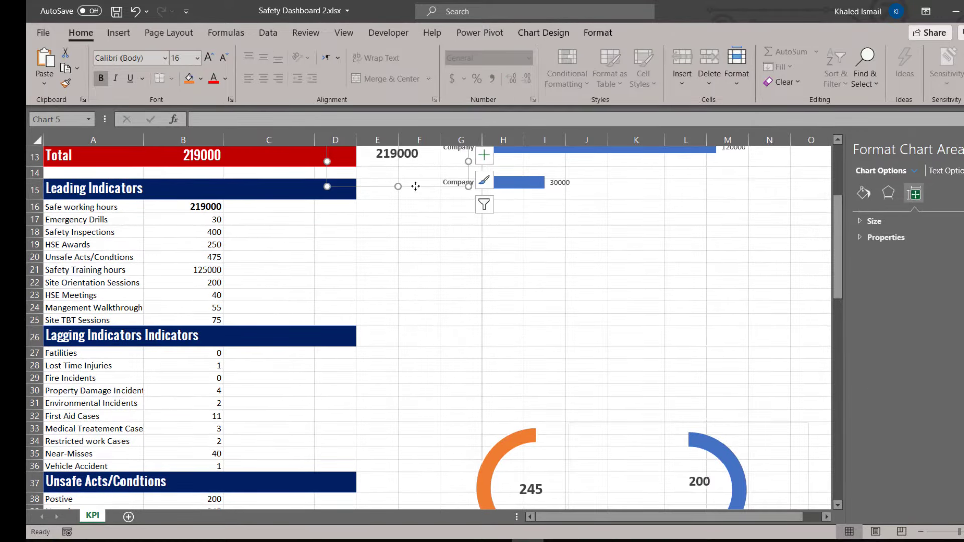
pyautogui.moveTo(416, 186); pyautogui.dragTo(412, 484)
pyautogui.scroll(-4, 415, 402)
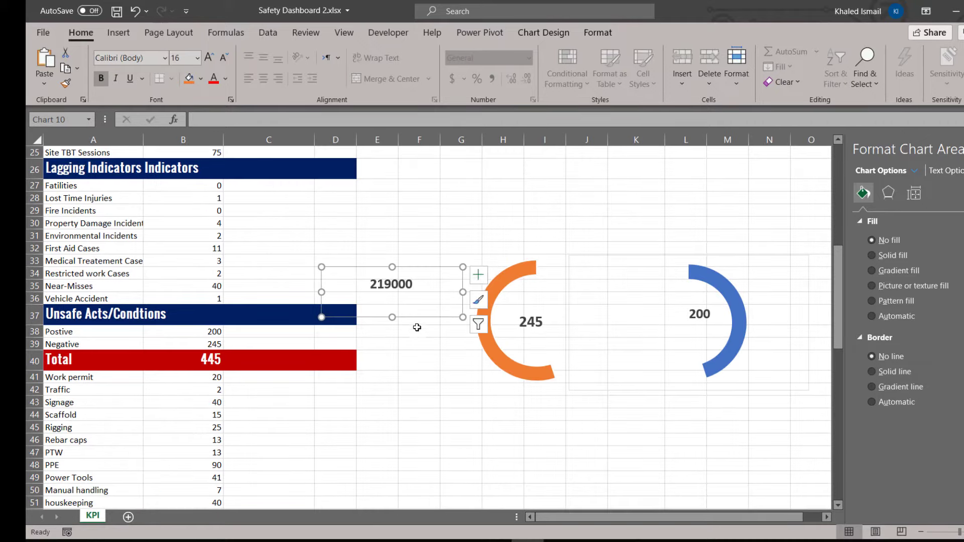
pyautogui.moveTo(414, 318); pyautogui.dragTo(412, 392)
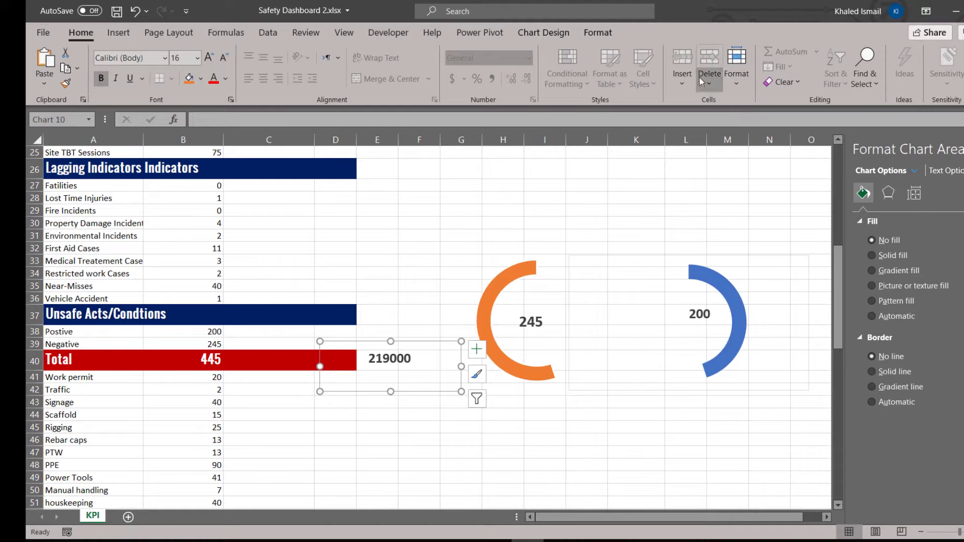
# - Change the copied total label chart's data range to the Unsafe Acts/Condtions Total, A40:B40
pyautogui.click(558, 40)
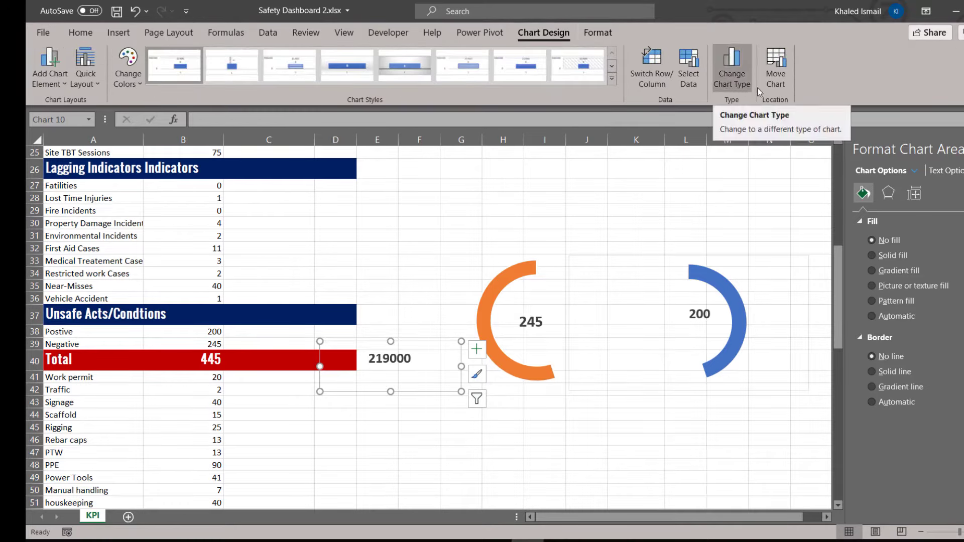
pyautogui.click(689, 85)
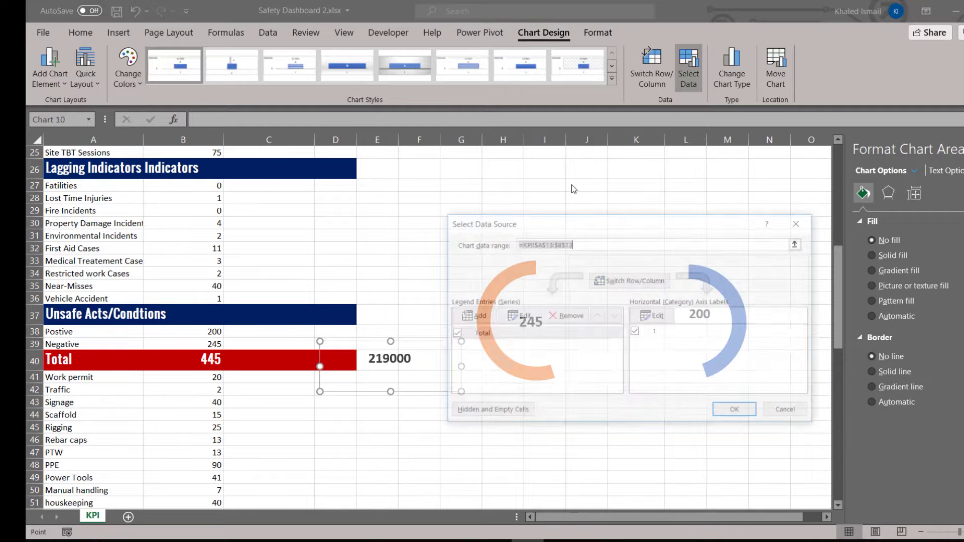
pyautogui.scroll(-3, 355, 326)
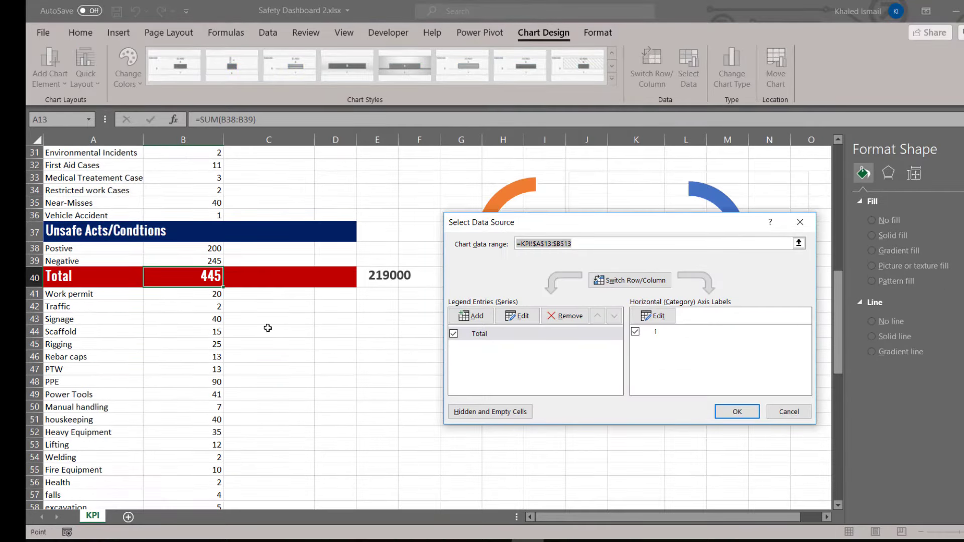
pyautogui.click(798, 243)
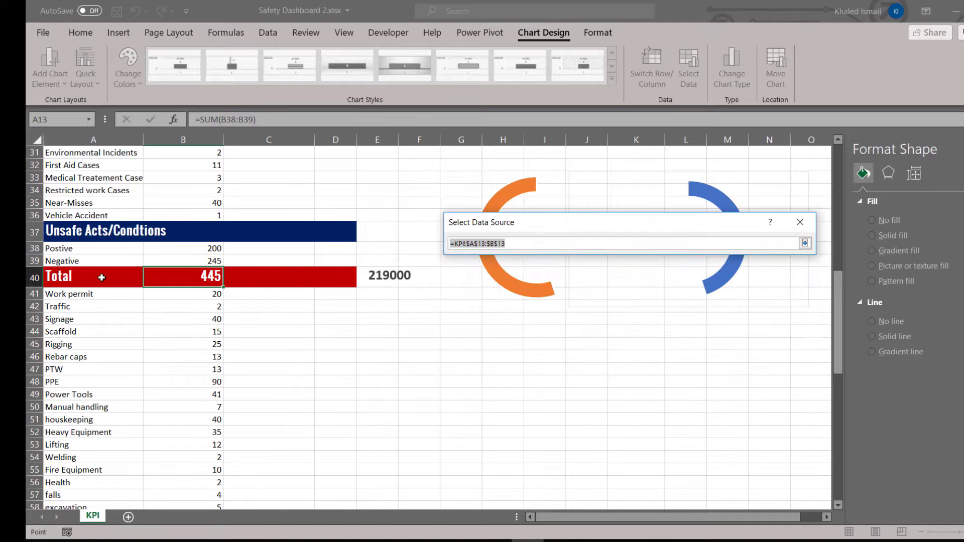
pyautogui.moveTo(102, 277); pyautogui.dragTo(202, 280)
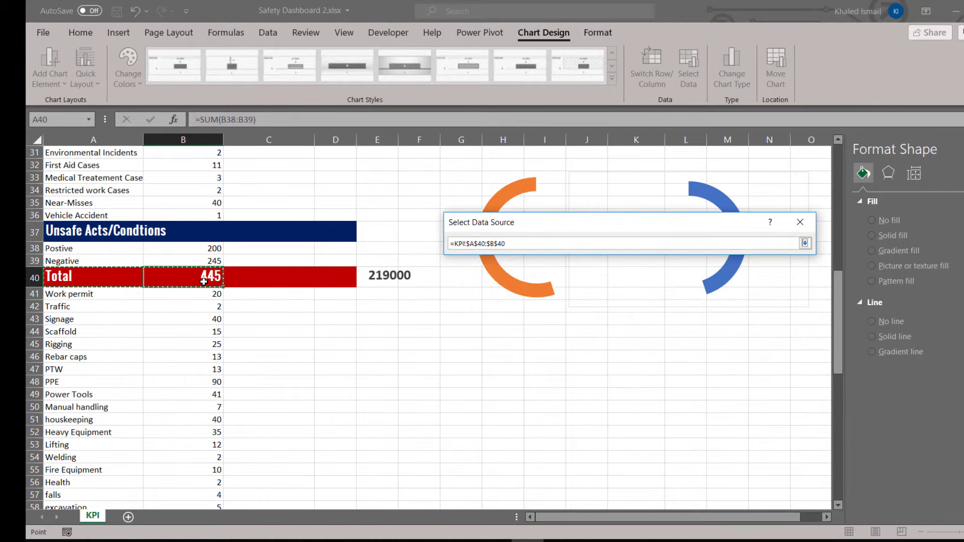
pyautogui.press('Return')
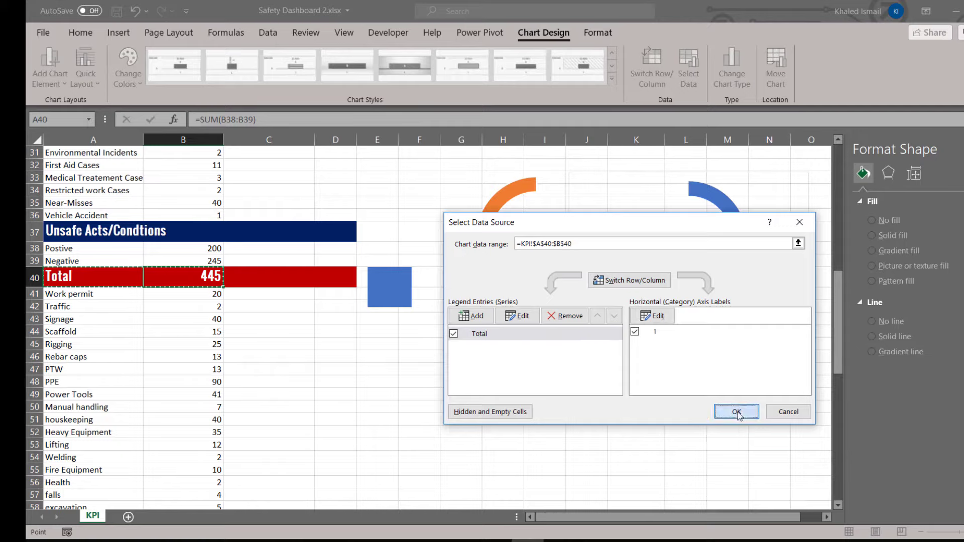
pyautogui.click(736, 412)
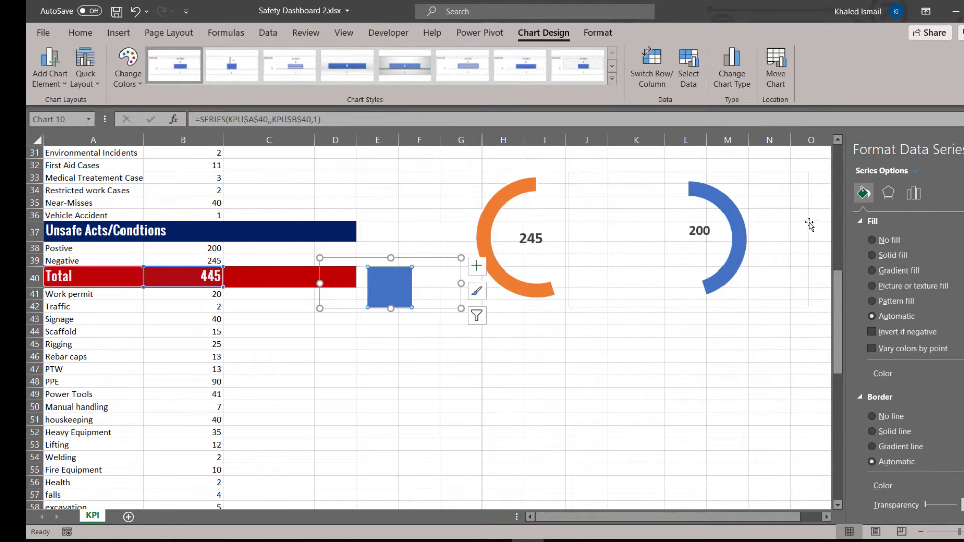
# - Give the copied chart's Total column no fill and add data labels to it
pyautogui.click(872, 241)
pyautogui.rightClick(378, 286)
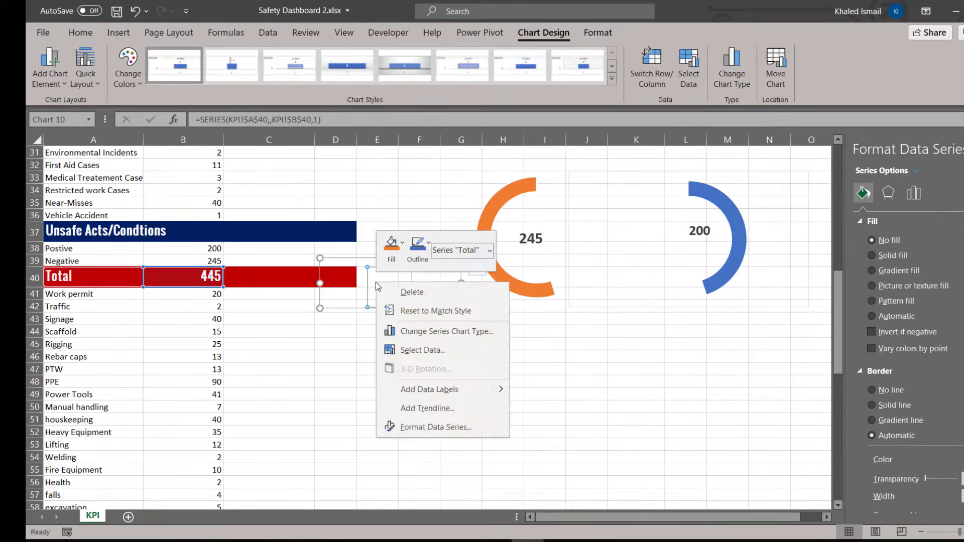
pyautogui.click(424, 390)
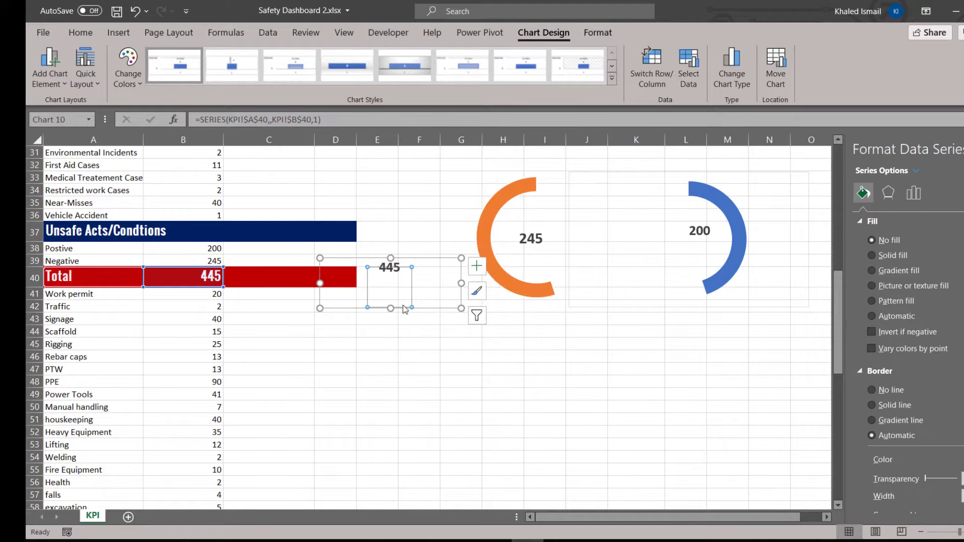
pyautogui.click(451, 332)
# - Move the 445 label chart slightly down and left so the number lines up with the Total row, and deselect it
pyautogui.click(397, 269)
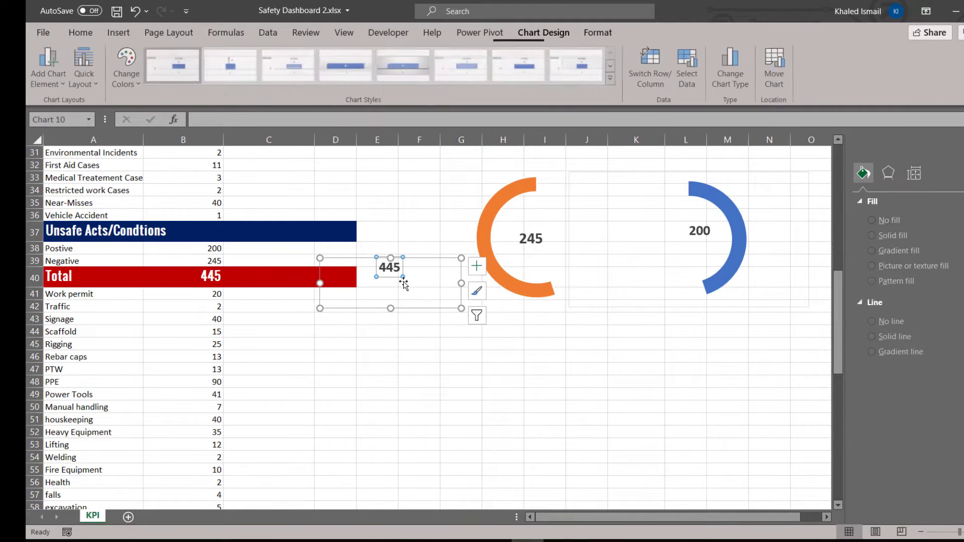
pyautogui.moveTo(409, 312); pyautogui.dragTo(399, 319)
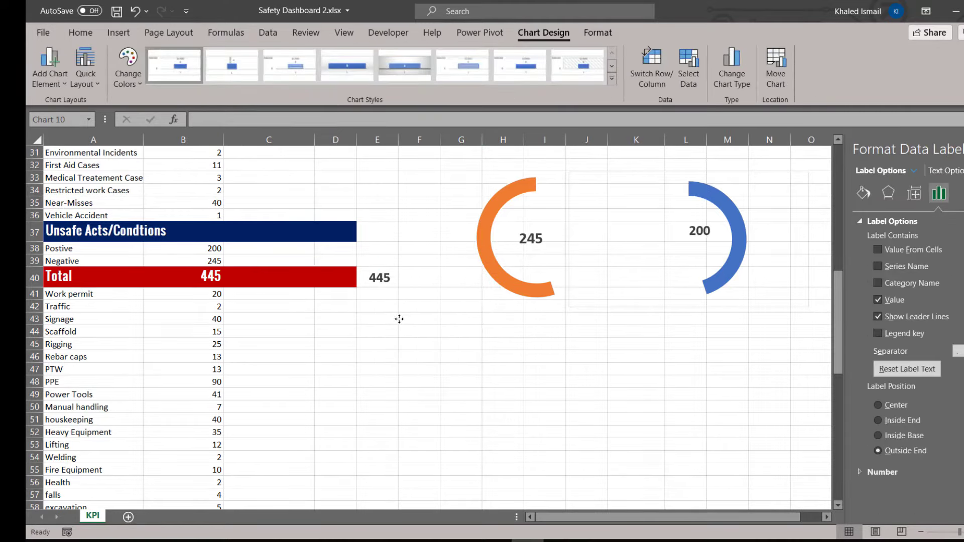
pyautogui.click(399, 320)
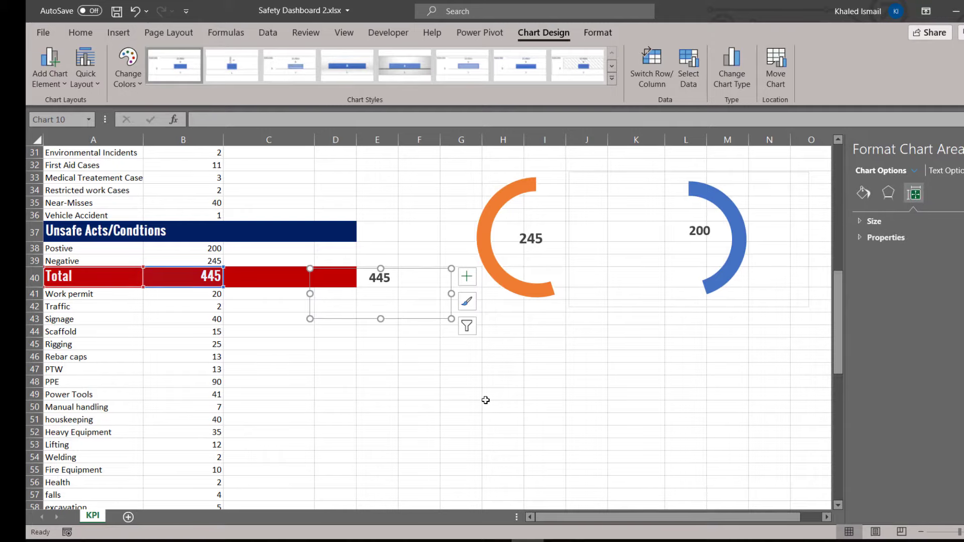
pyautogui.scroll(-4, 485, 400)
pyautogui.scroll(2, 485, 400)
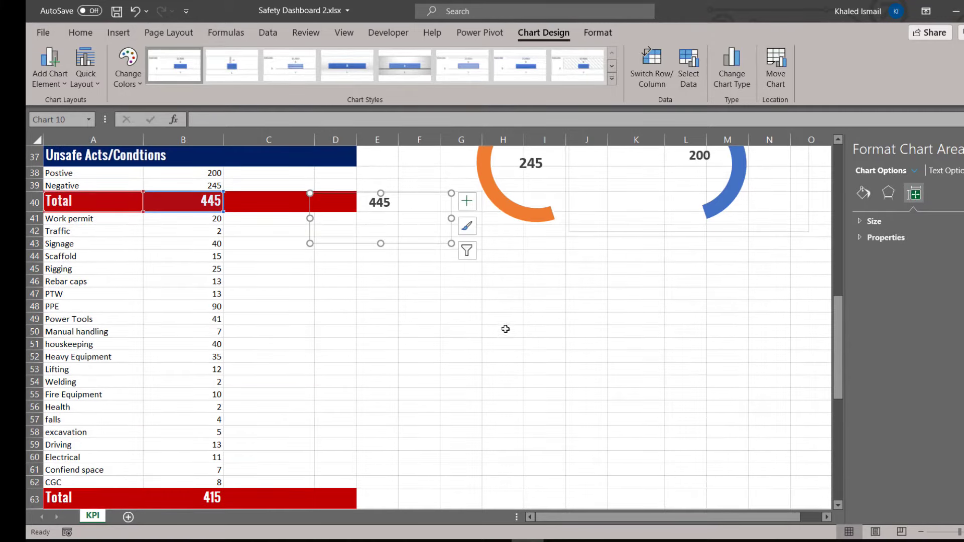
pyautogui.click(461, 331)
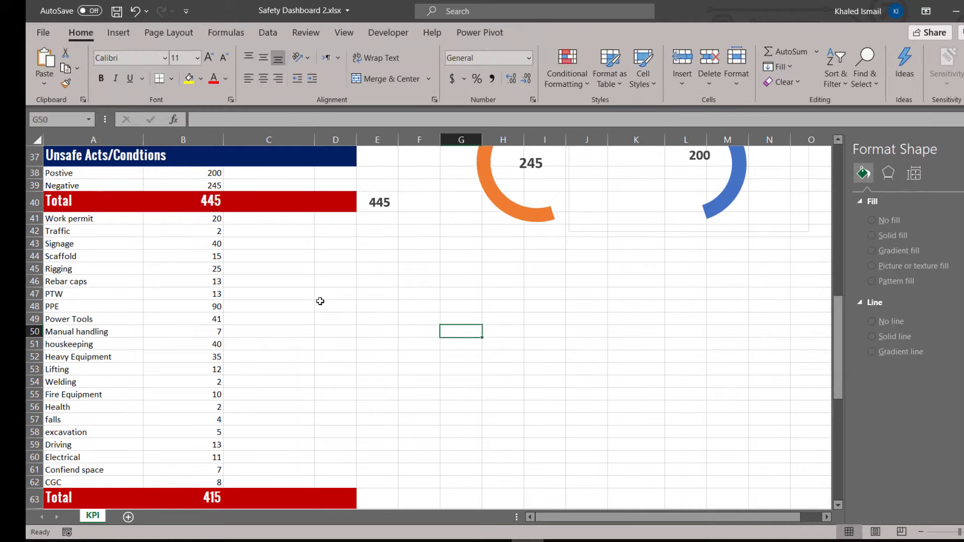
# - Insert a 2-D clustered bar chart from the Work permit to CGC category data in A41:B62
pyautogui.scroll(1, 320, 306)
pyautogui.scroll(-1, 320, 312)
pyautogui.moveTo(57, 219); pyautogui.dragTo(210, 482)
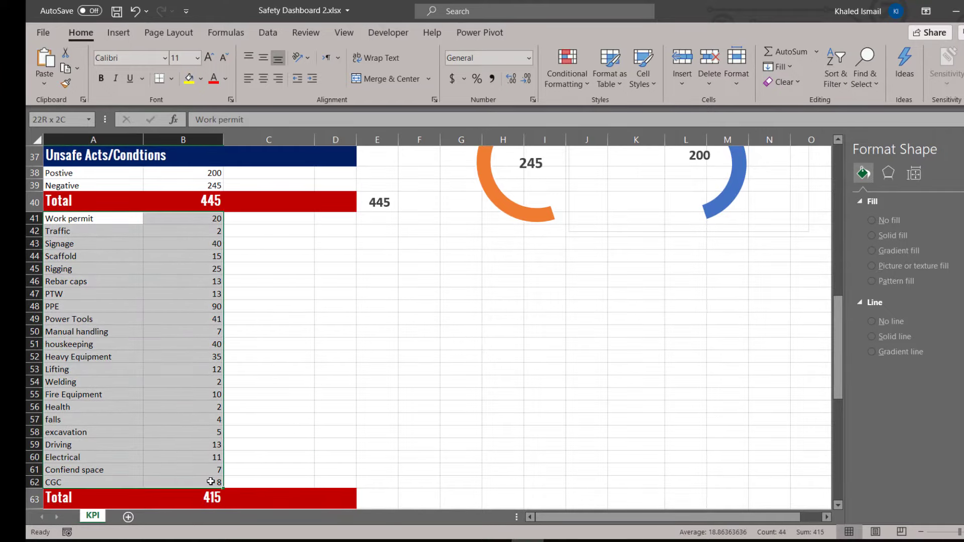
pyautogui.click(119, 32)
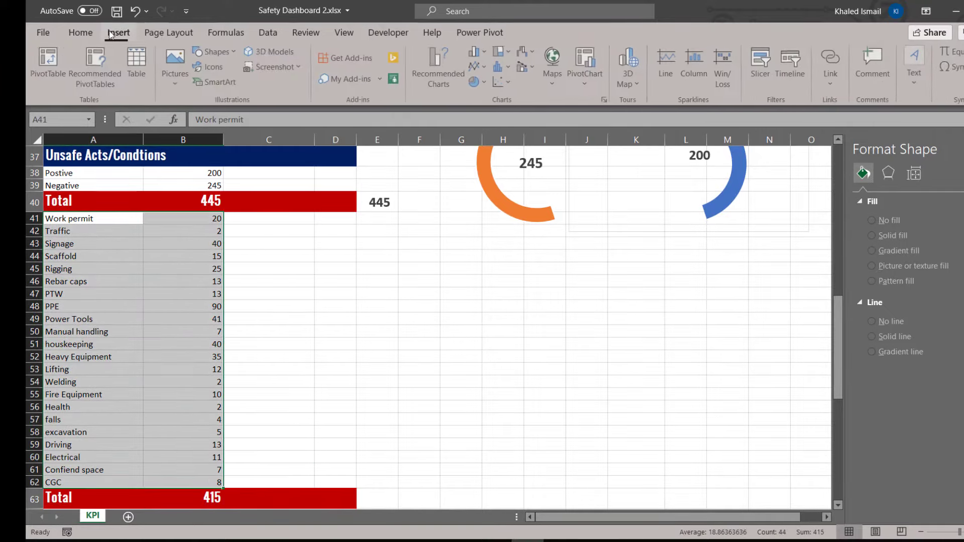
pyautogui.click(475, 51)
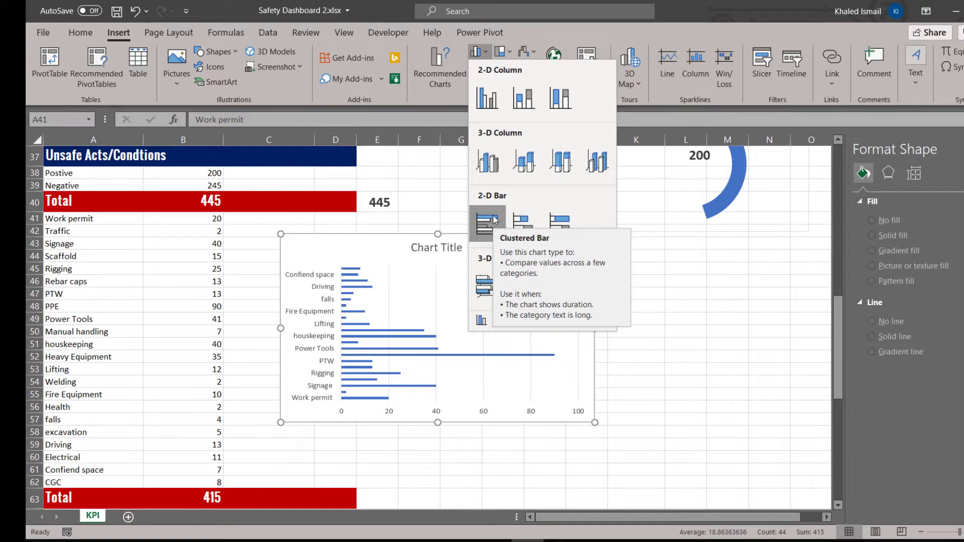
pyautogui.click(494, 219)
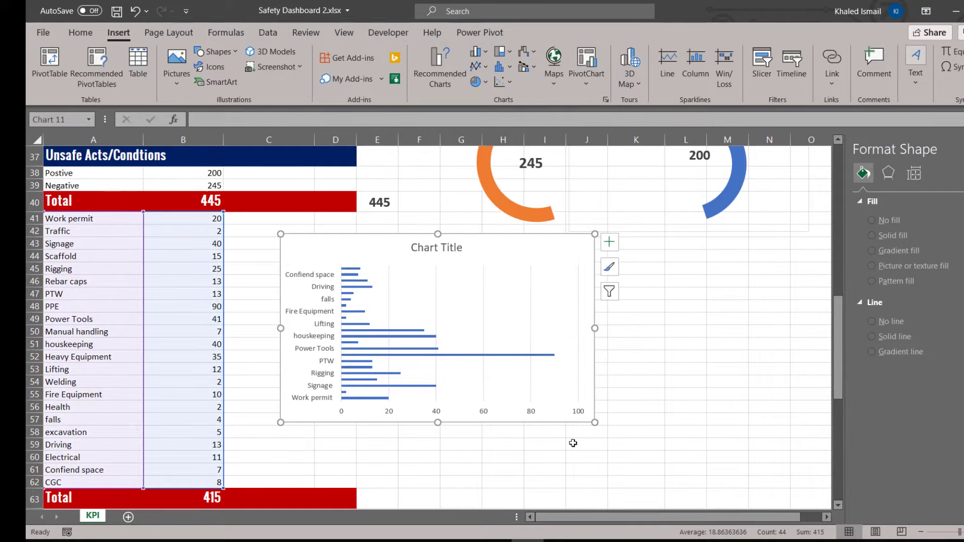
# - Move the bar chart clear of the data table and enlarge it, and delete its chart title
pyautogui.moveTo(497, 236); pyautogui.dragTo(571, 239)
pyautogui.moveTo(669, 426); pyautogui.dragTo(739, 454)
pyautogui.click(542, 255)
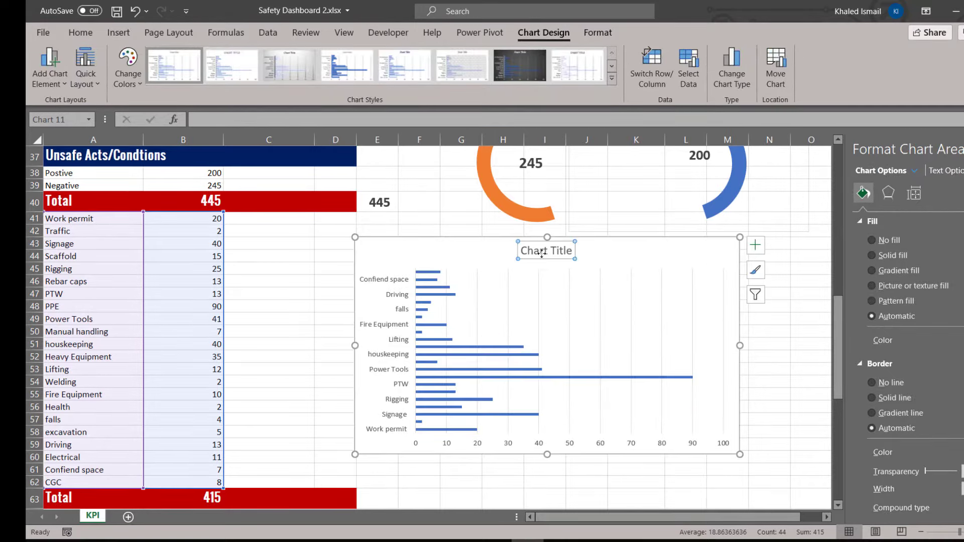
pyautogui.press('Delete')
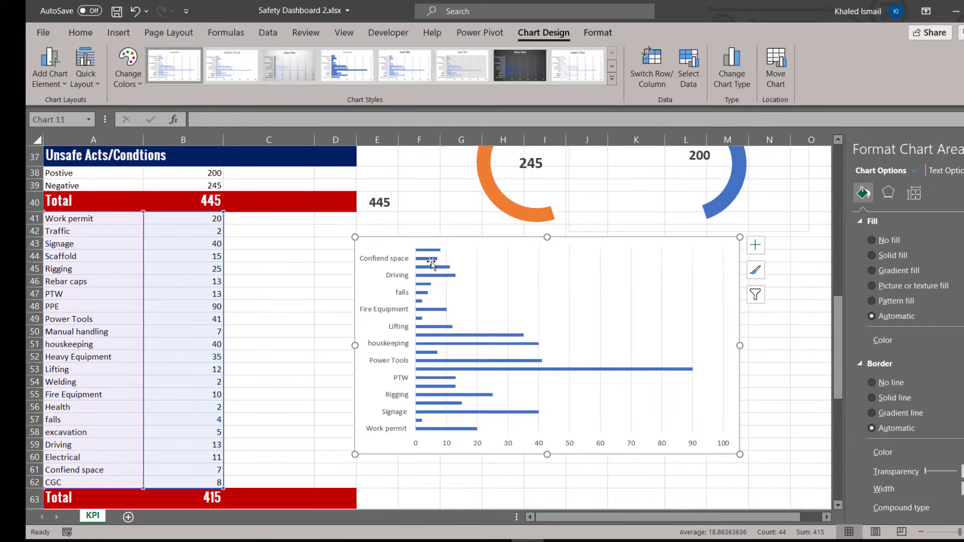
# - Widen the bar chart to about column N and delete its vertical gridlines
pyautogui.click(431, 261)
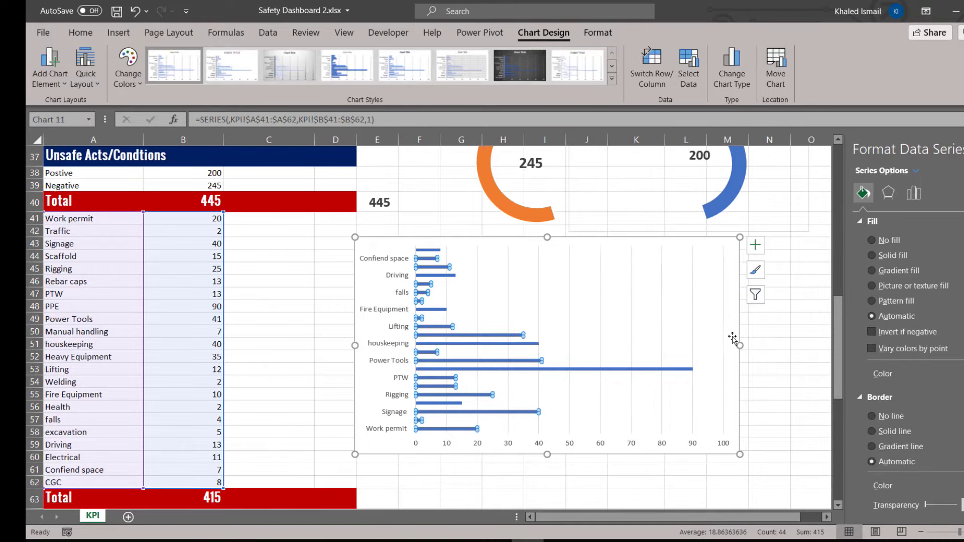
pyautogui.moveTo(741, 345); pyautogui.dragTo(789, 345)
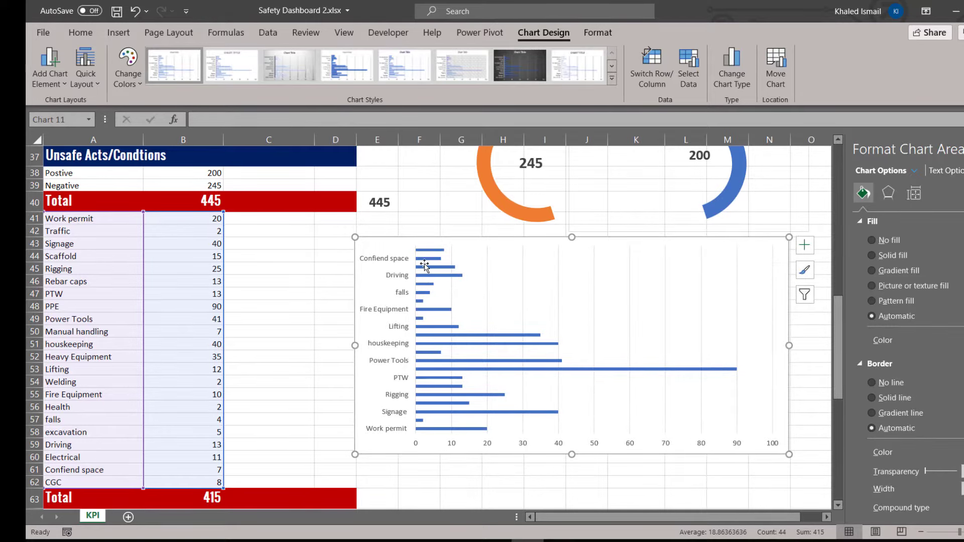
pyautogui.click(698, 281)
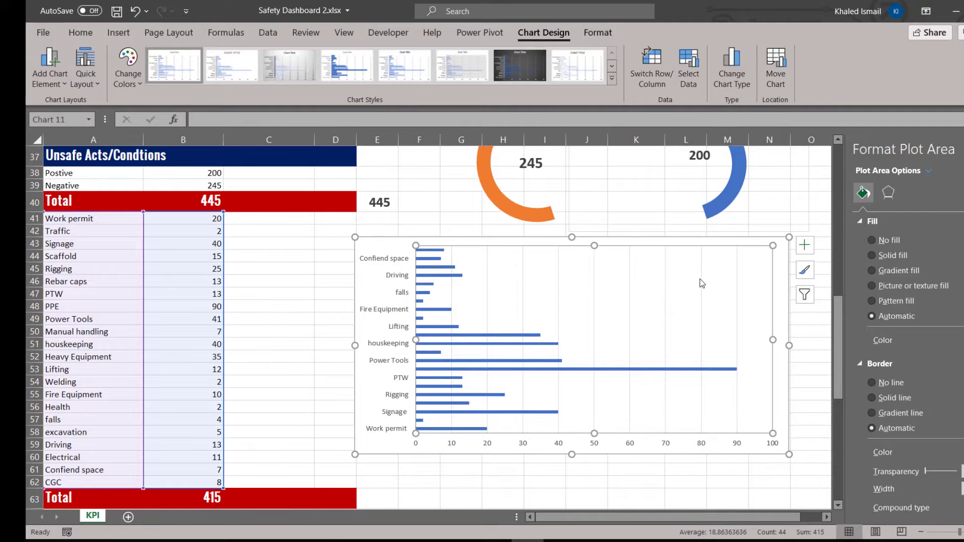
pyautogui.click(701, 283)
pyautogui.press('Escape')
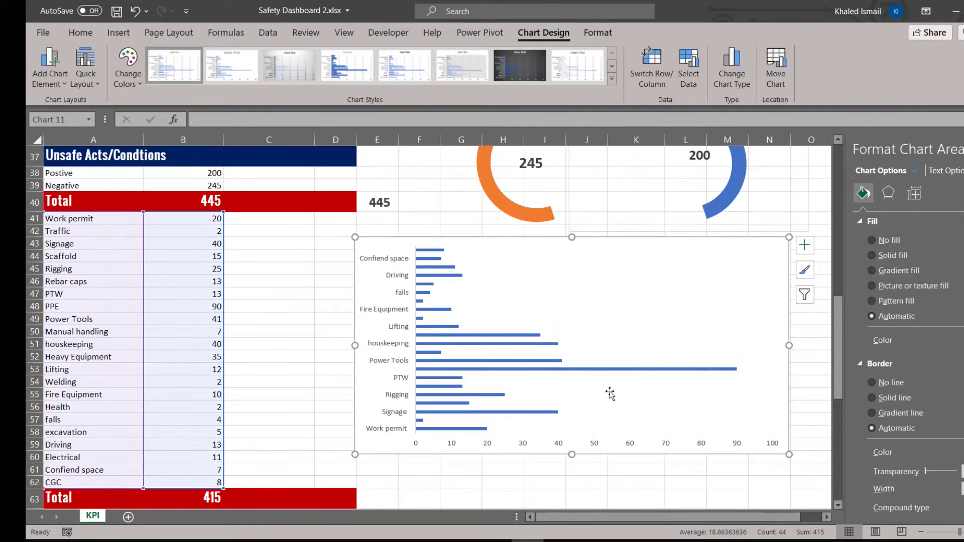
# - Add data labels to the bars of the category bar chart
pyautogui.click(566, 373)
pyautogui.rightClick(565, 370)
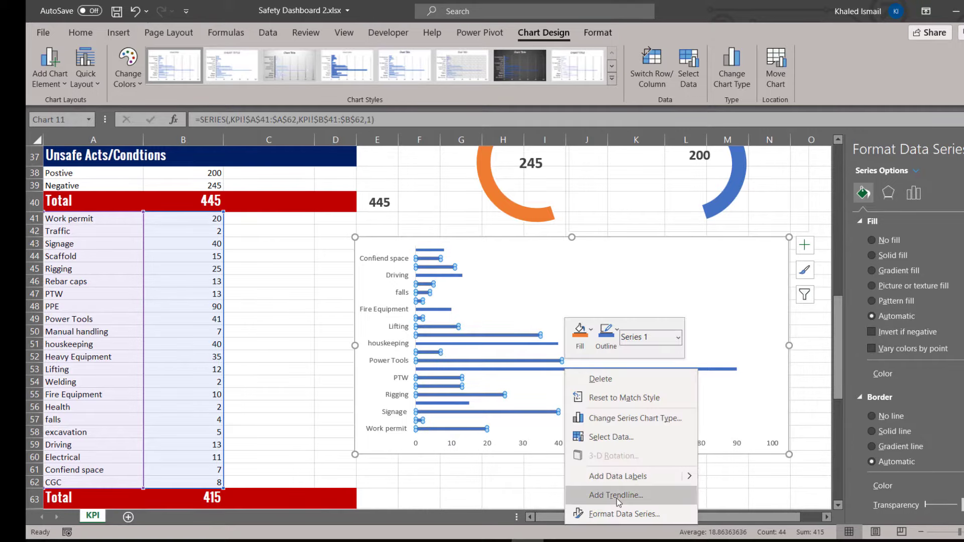
pyautogui.click(630, 482)
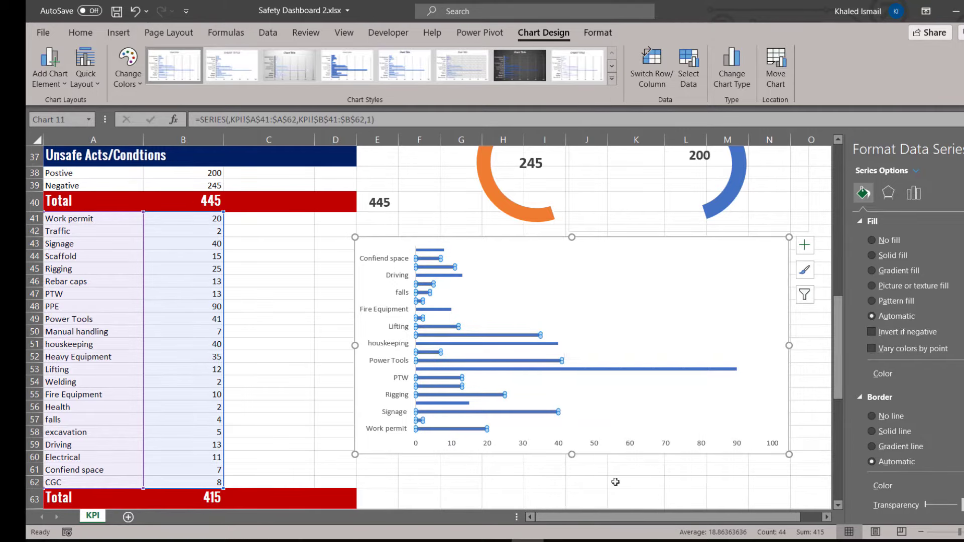
# - Make the bar chart's category axis labels bold and delete its horizontal value axis
pyautogui.click(394, 327)
pyautogui.click(86, 34)
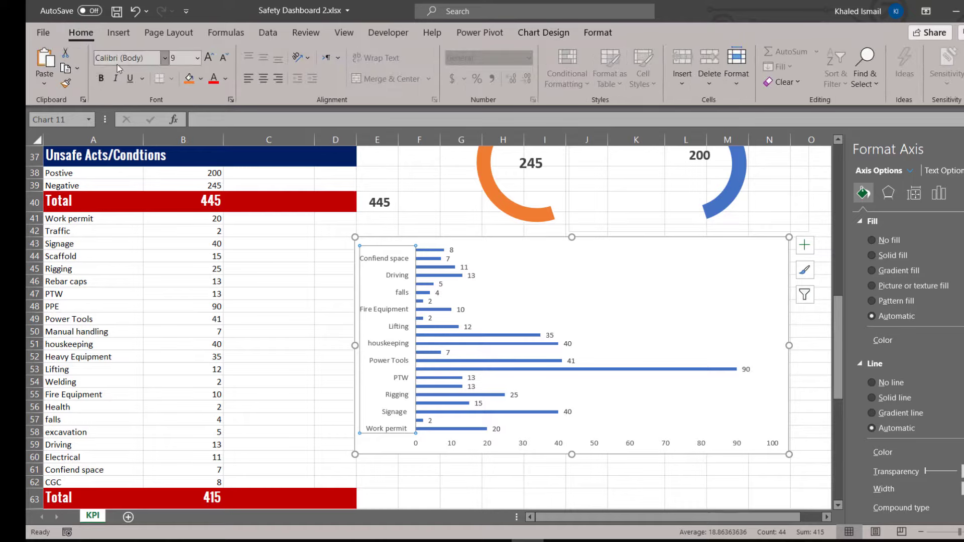
pyautogui.click(101, 79)
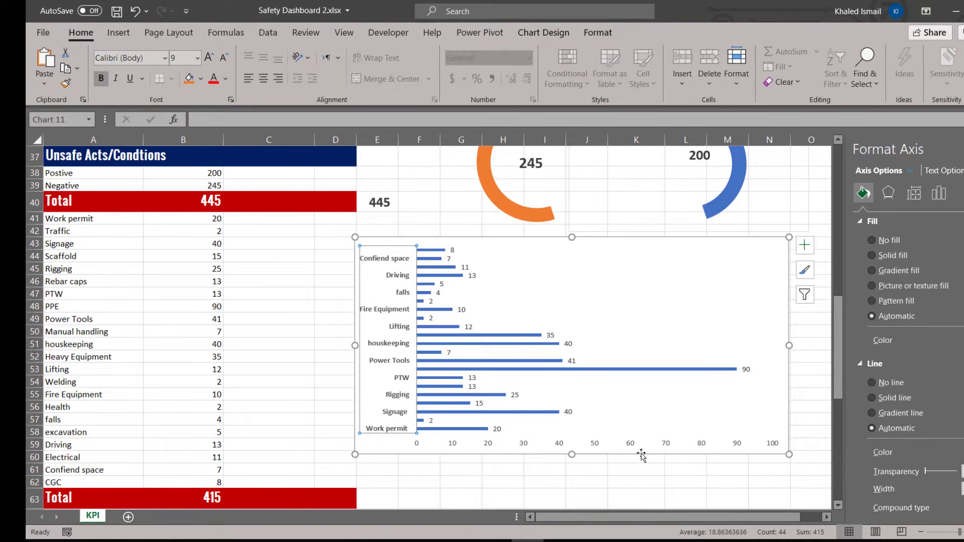
pyautogui.click(670, 448)
pyautogui.press('Delete')
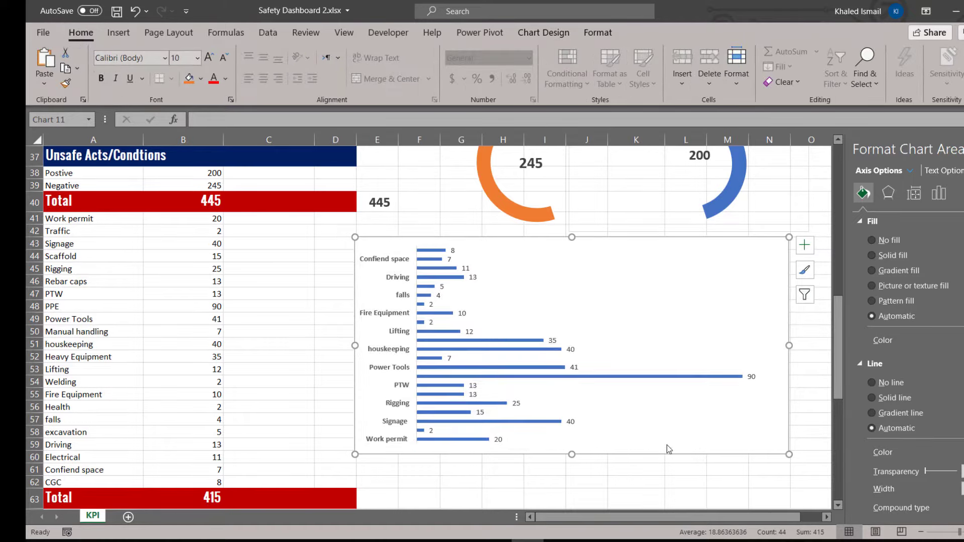
# - Duplicate the chart showing the 445 total and place the copy beside the Total in row 63
pyautogui.scroll(-1, 447, 280)
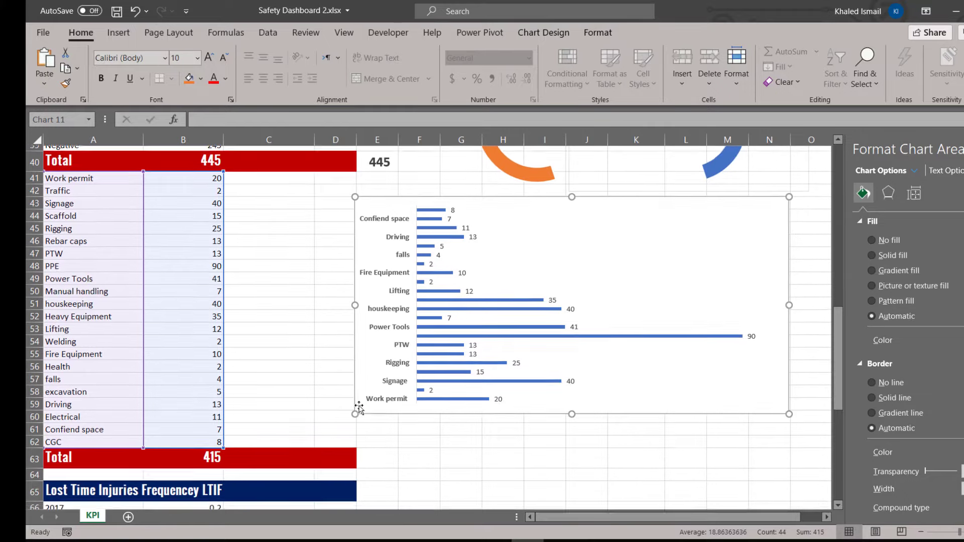
pyautogui.click(378, 156)
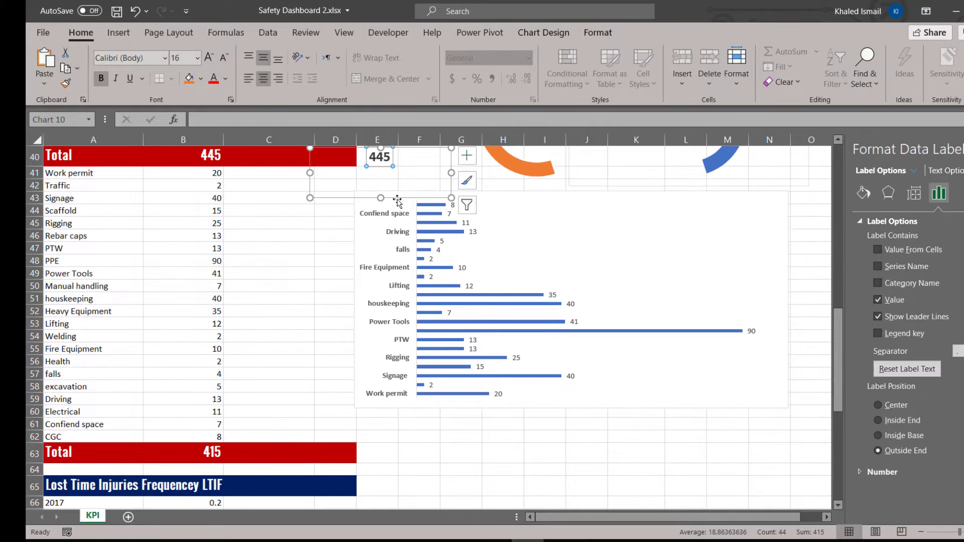
pyautogui.click(397, 199)
pyautogui.hotkey('ctrl', 'c')
pyautogui.hotkey('ctrl', 'v')
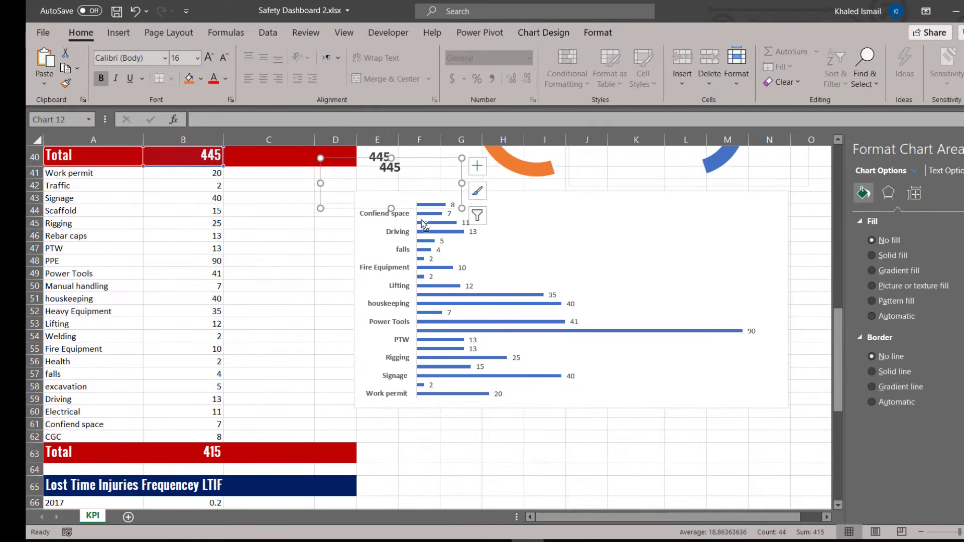
pyautogui.moveTo(427, 160)
pyautogui.mouseDown()
pyautogui.moveTo(434, 343)
pyautogui.moveTo(424, 458)
pyautogui.moveTo(419, 440)
pyautogui.mouseUp()
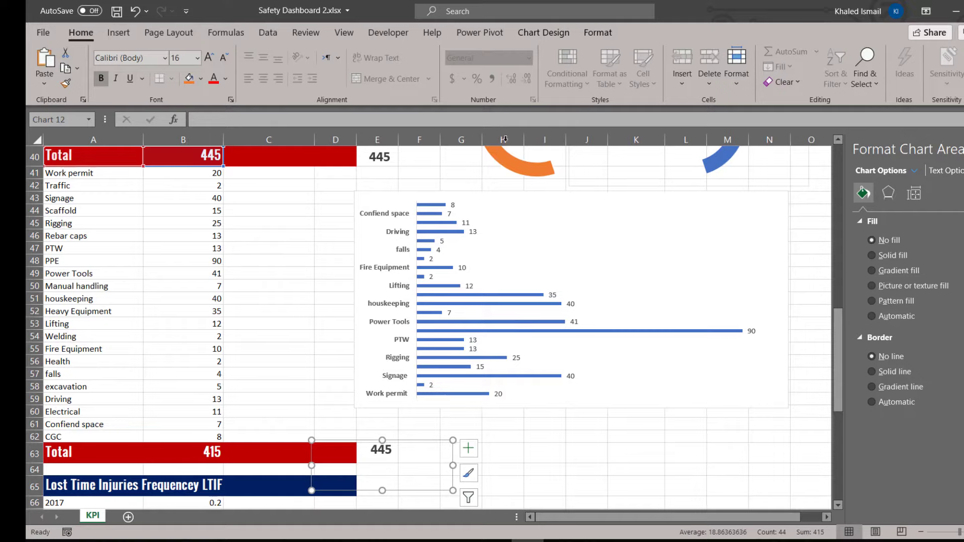
# - Change the copied total chart's data range to =KPI!$A$63:$B$63
pyautogui.click(543, 32)
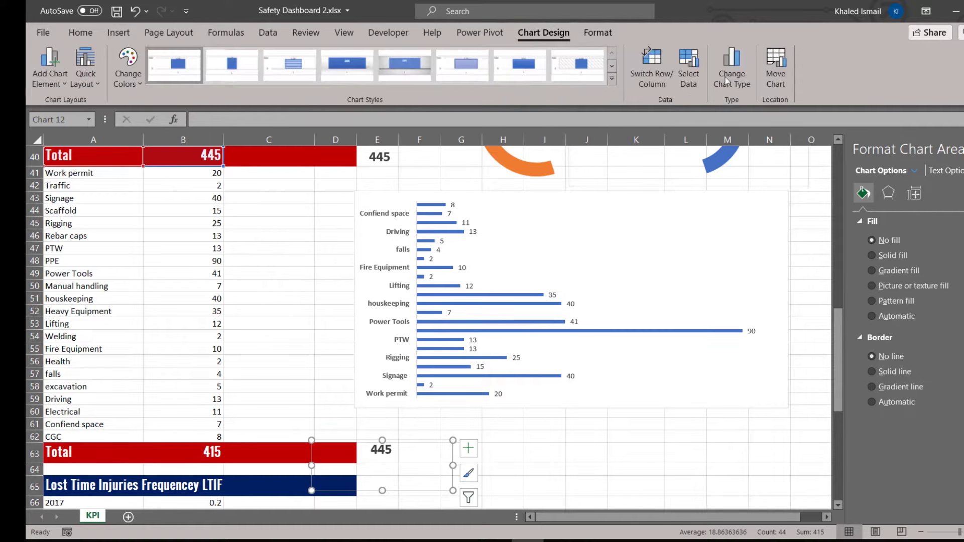
pyautogui.click(689, 79)
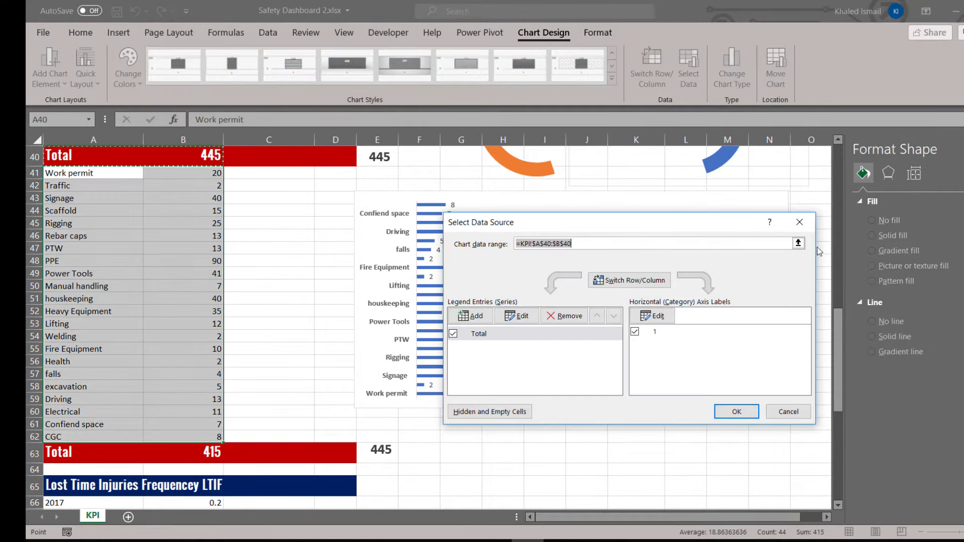
pyautogui.click(798, 243)
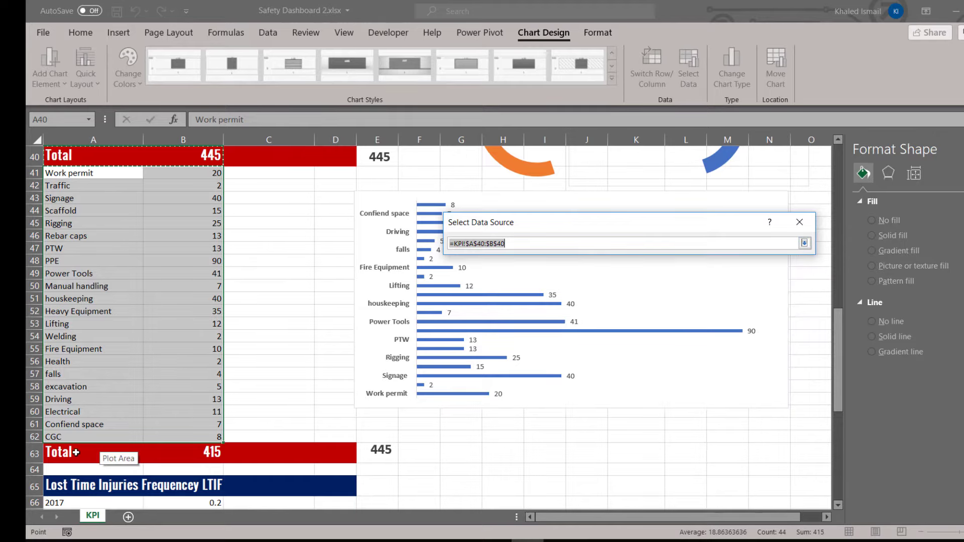
pyautogui.click(155, 452)
pyautogui.moveTo(155, 452); pyautogui.dragTo(198, 454)
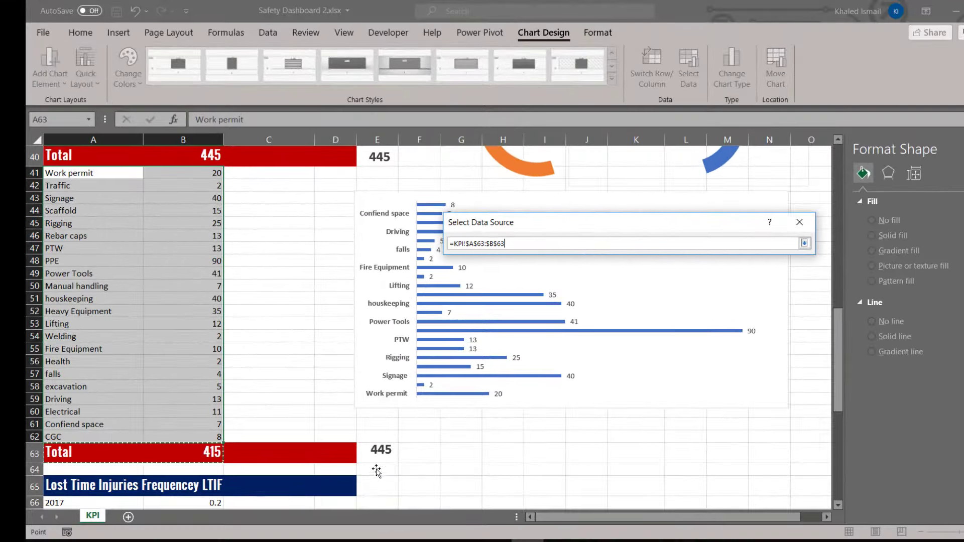
pyautogui.press('Return')
pyautogui.click(736, 411)
# - Add a data label to the copied total chart's column and set the column to no fill
pyautogui.rightClick(394, 464)
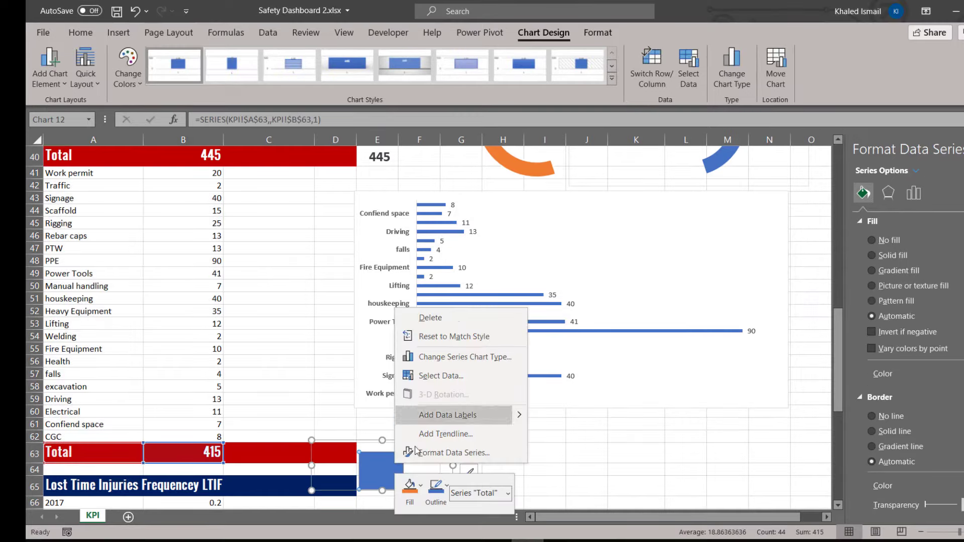
pyautogui.click(445, 414)
pyautogui.click(896, 240)
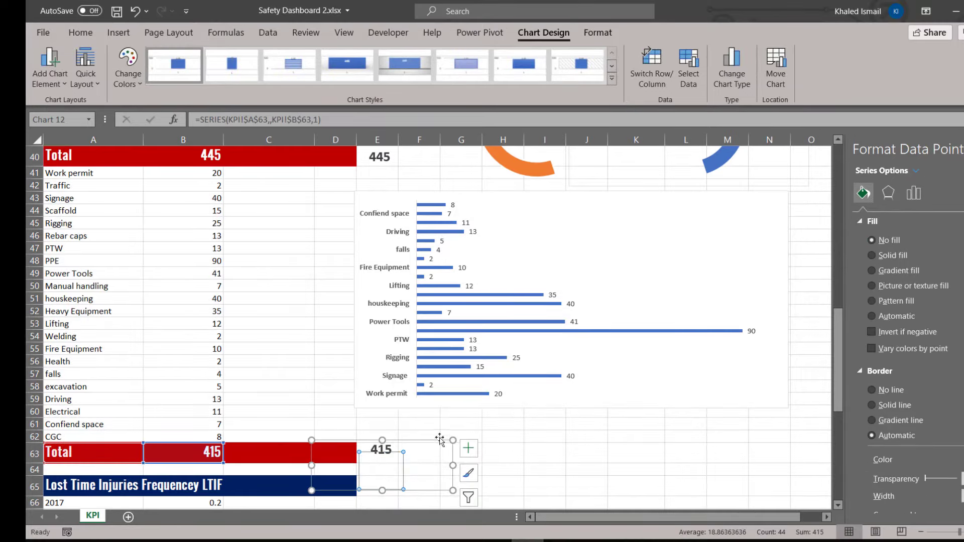
pyautogui.click(437, 441)
# - Insert a 2-D line chart from the Lost Time Injuries Frequency data in A66:B69
pyautogui.scroll(-5, 516, 413)
pyautogui.scroll(-1, 516, 413)
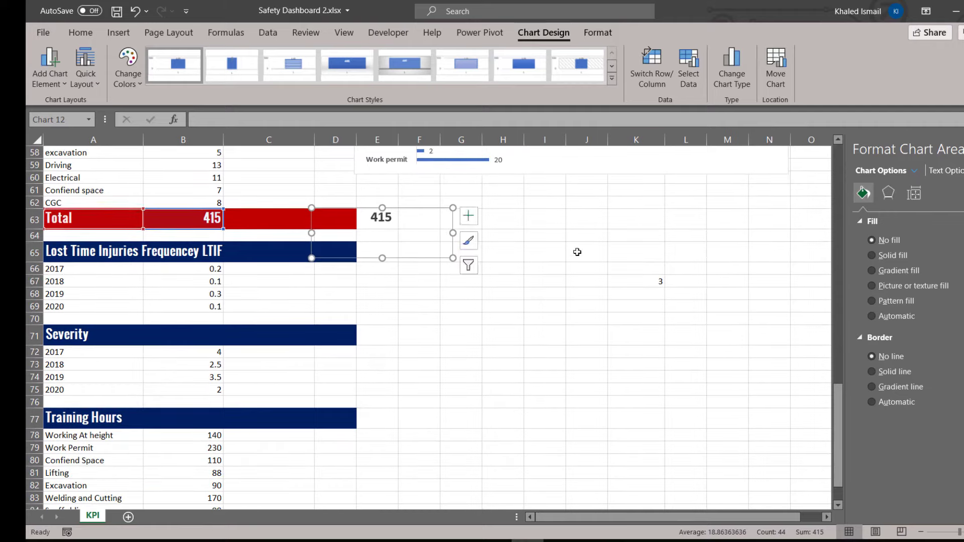
pyautogui.click(544, 292)
pyautogui.moveTo(95, 268); pyautogui.dragTo(175, 304)
pyautogui.click(121, 33)
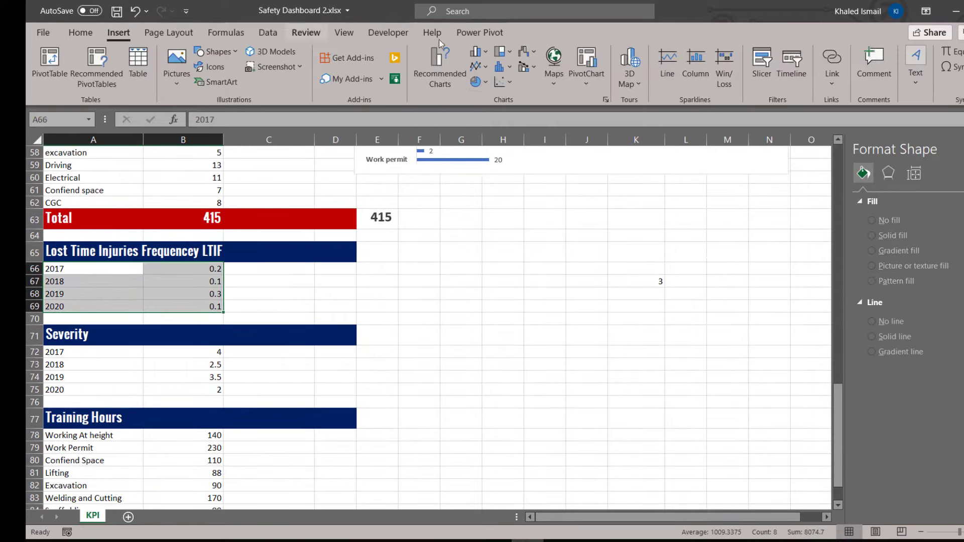
pyautogui.click(484, 71)
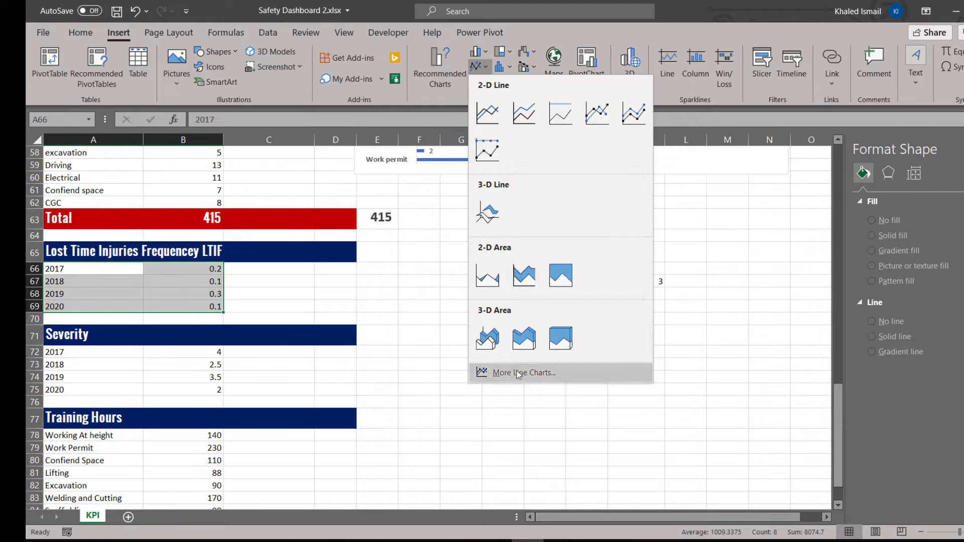
pyautogui.click(490, 372)
pyautogui.click(642, 221)
pyautogui.click(657, 451)
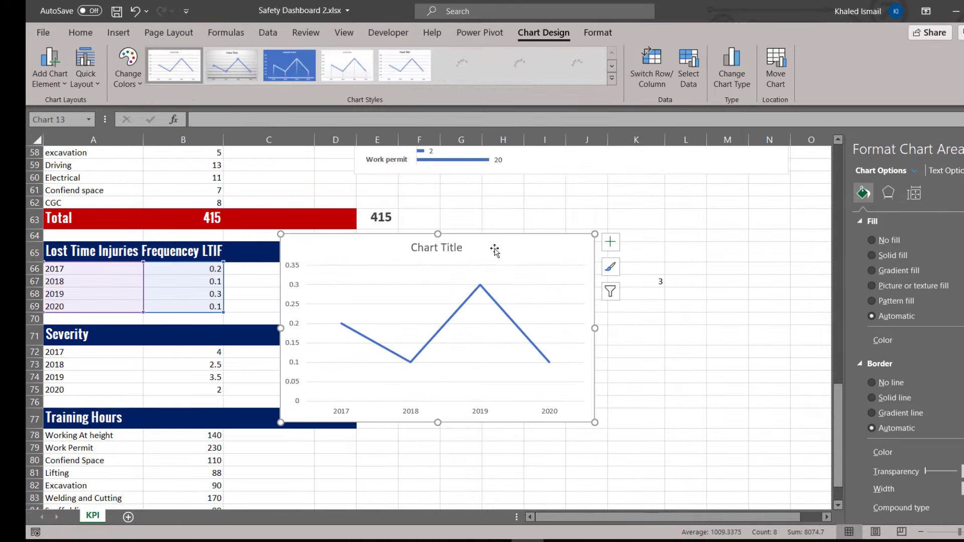
# - Remove the line chart's title and gridlines, placing the chart clear of the LTIF table
pyautogui.click(557, 237)
pyautogui.press('Delete')
pyautogui.click(638, 258)
pyautogui.click(610, 266)
pyautogui.click(698, 277)
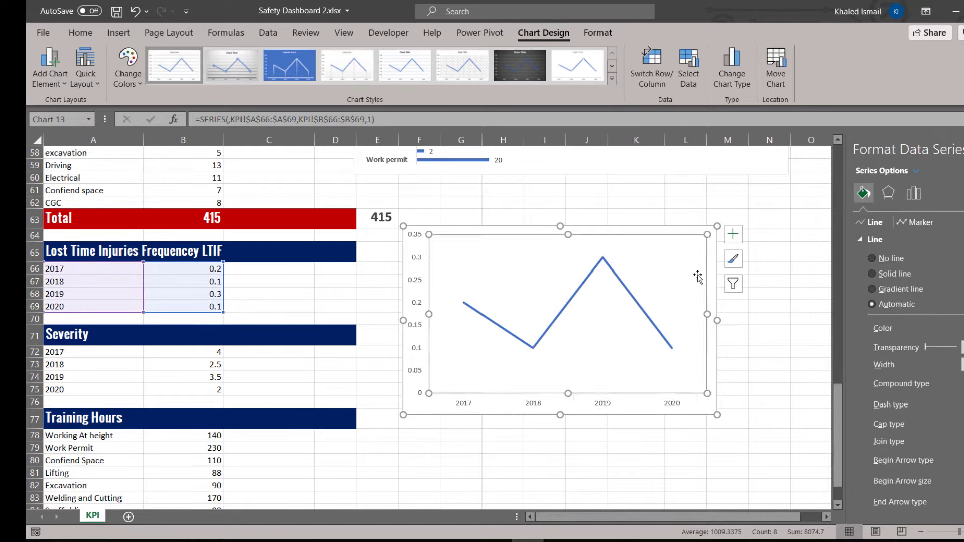
# - Set the line chart's plot area and chart area to no fill with no border line
pyautogui.click(888, 244)
pyautogui.click(884, 357)
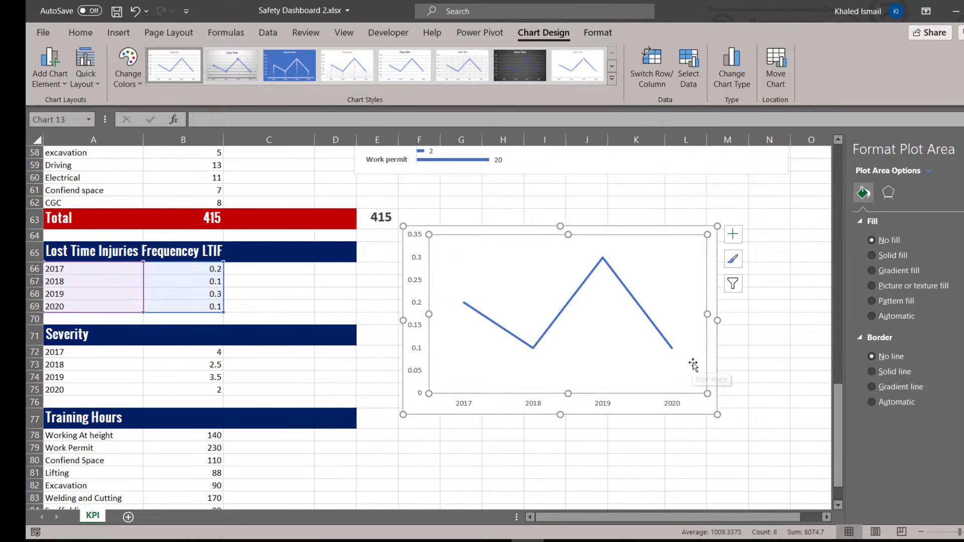
pyautogui.click(717, 268)
pyautogui.click(888, 241)
pyautogui.click(885, 354)
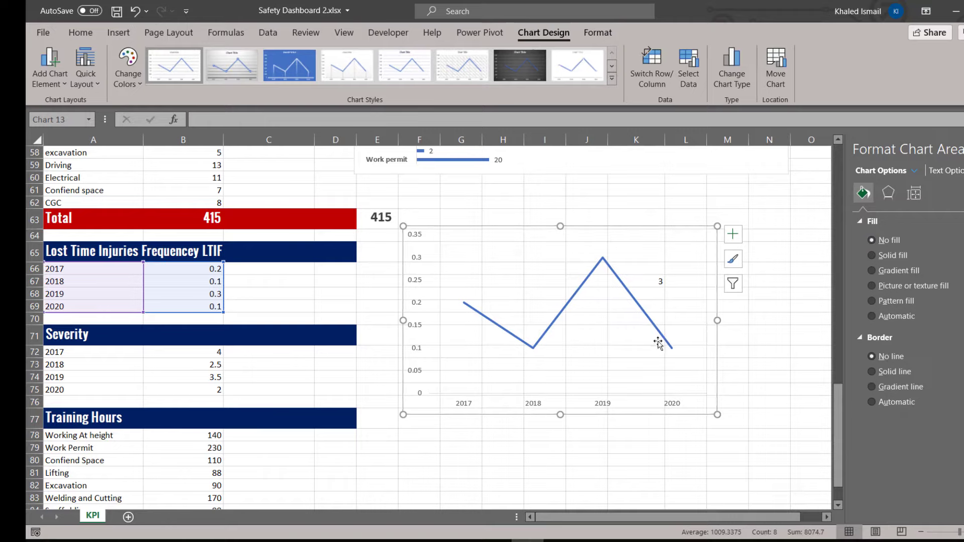
# - Reduce the line chart's height and move the chart down off cell K67
pyautogui.moveTo(626, 231); pyautogui.dragTo(637, 217)
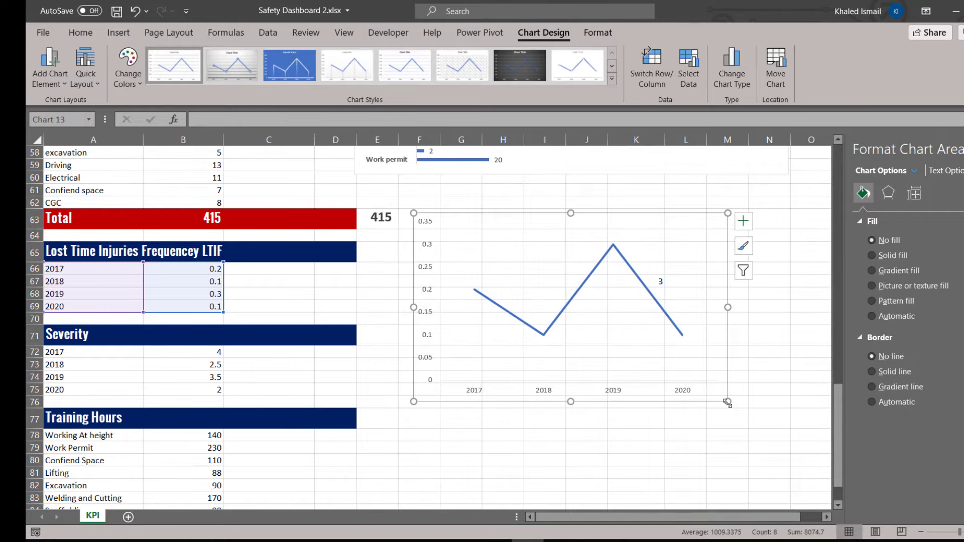
pyautogui.moveTo(727, 402); pyautogui.dragTo(739, 353)
pyautogui.click(663, 284)
pyautogui.moveTo(684, 216); pyautogui.dragTo(680, 317)
# - Clear the stray value in cell K67 and move the line chart back up beside the LTIF table
pyautogui.click(662, 281)
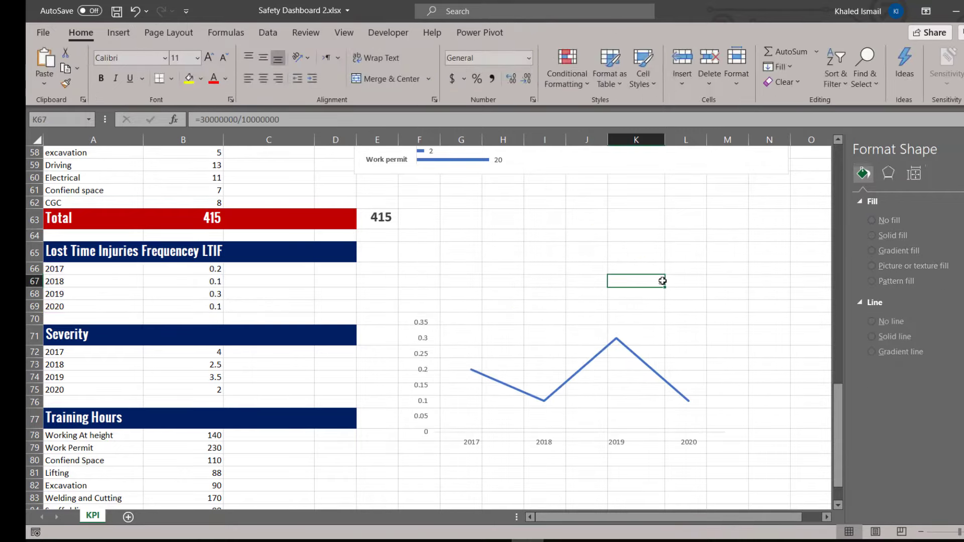
pyautogui.click(668, 414)
pyautogui.moveTo(552, 317); pyautogui.dragTo(533, 236)
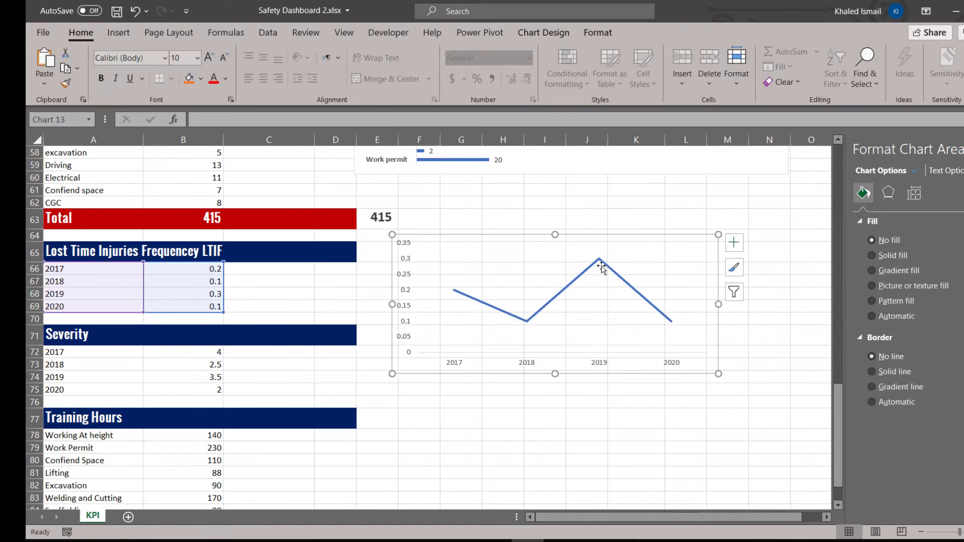
pyautogui.click(604, 267)
pyautogui.scroll(-2, 921, 429)
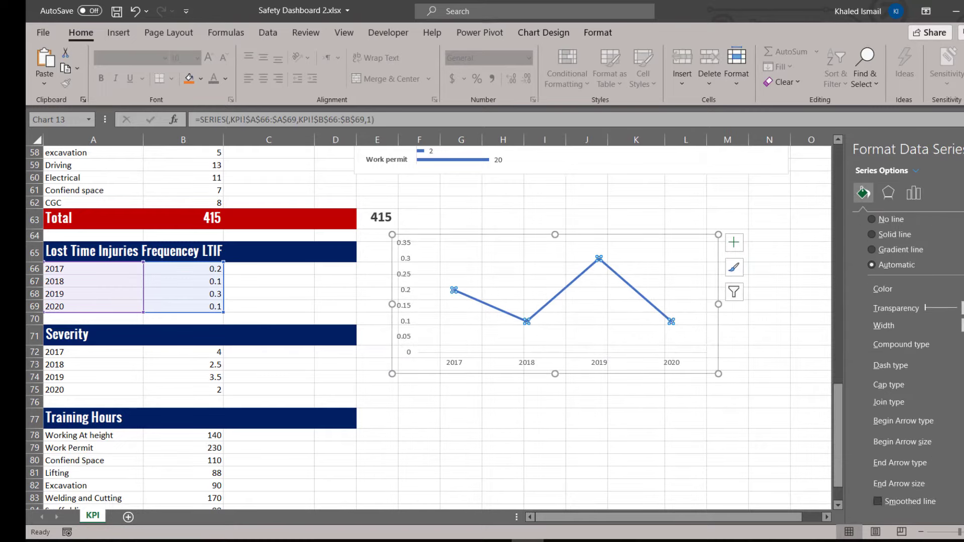
pyautogui.scroll(2, 923, 428)
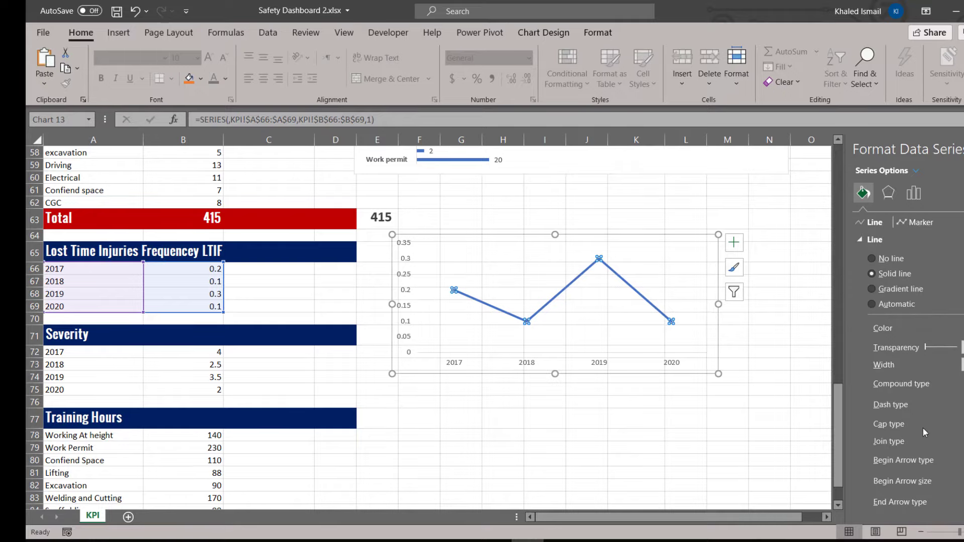
pyautogui.click(751, 446)
pyautogui.click(494, 279)
pyautogui.click(484, 403)
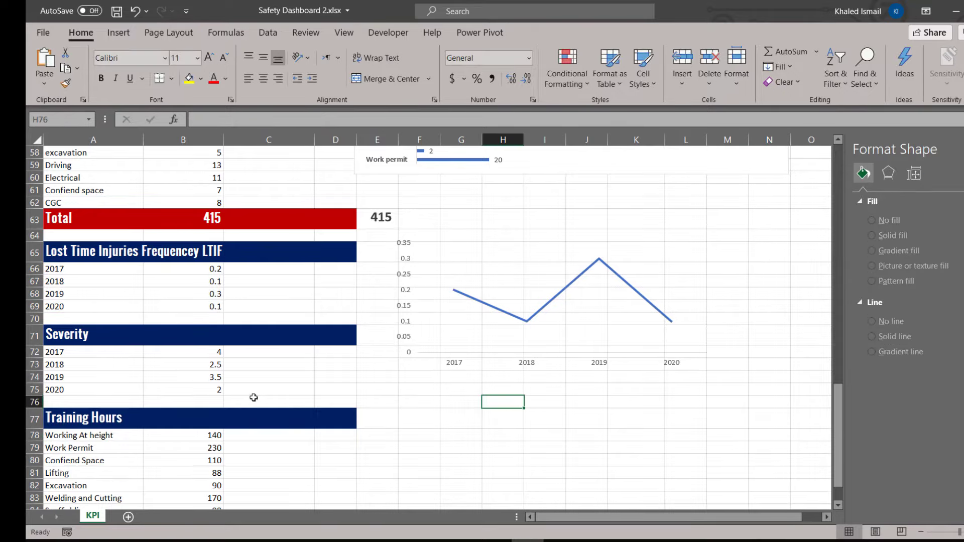
pyautogui.scroll(-2, 437, 273)
pyautogui.scroll(3, 562, 397)
pyautogui.click(562, 397)
# - Insert a line chart from the Severity data in A72:B75, choosing the version with the years along the axis
pyautogui.scroll(-1, 382, 383)
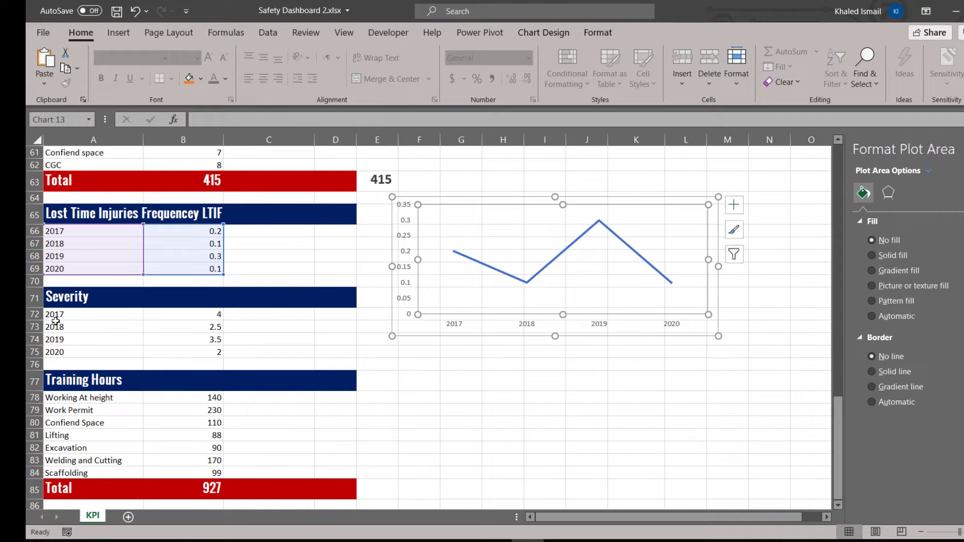
pyautogui.moveTo(54, 316); pyautogui.dragTo(218, 351)
pyautogui.click(119, 32)
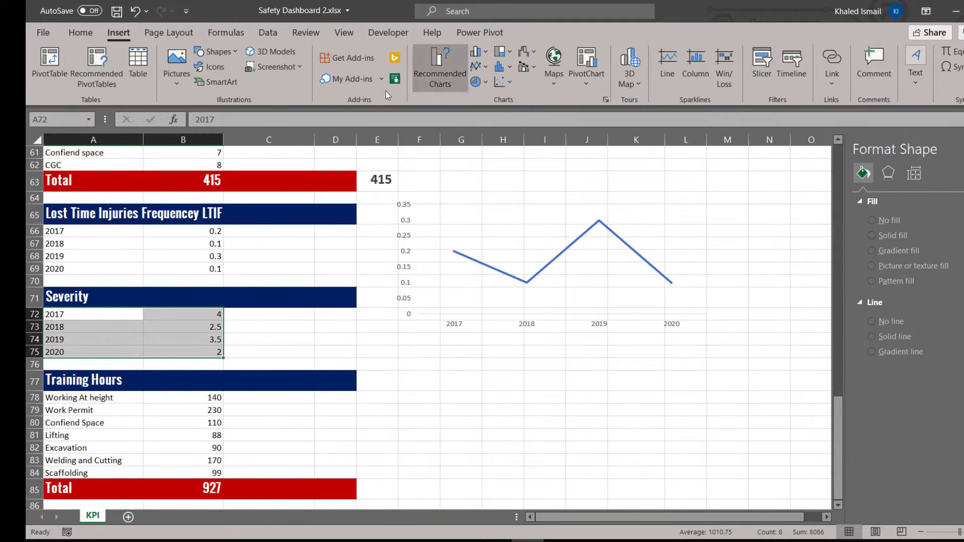
pyautogui.click(486, 69)
pyautogui.click(523, 373)
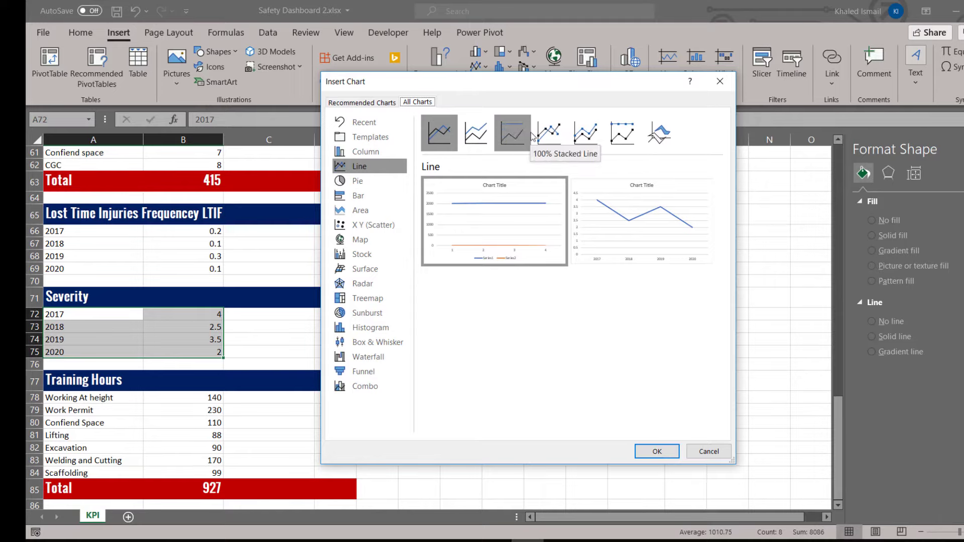
pyautogui.click(641, 221)
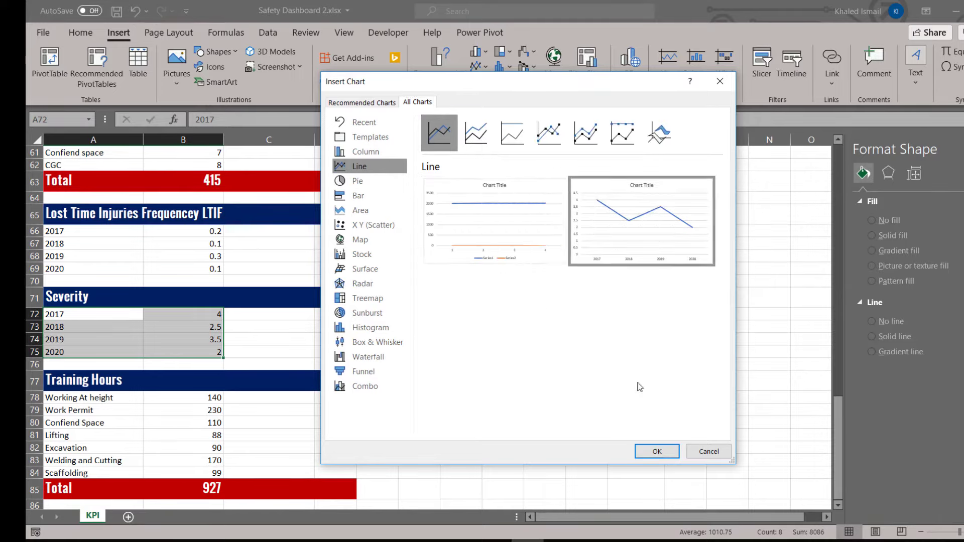
pyautogui.click(657, 451)
# - Turn on the smoothed line for the Severity series and set its cap type to Square
pyautogui.click(520, 335)
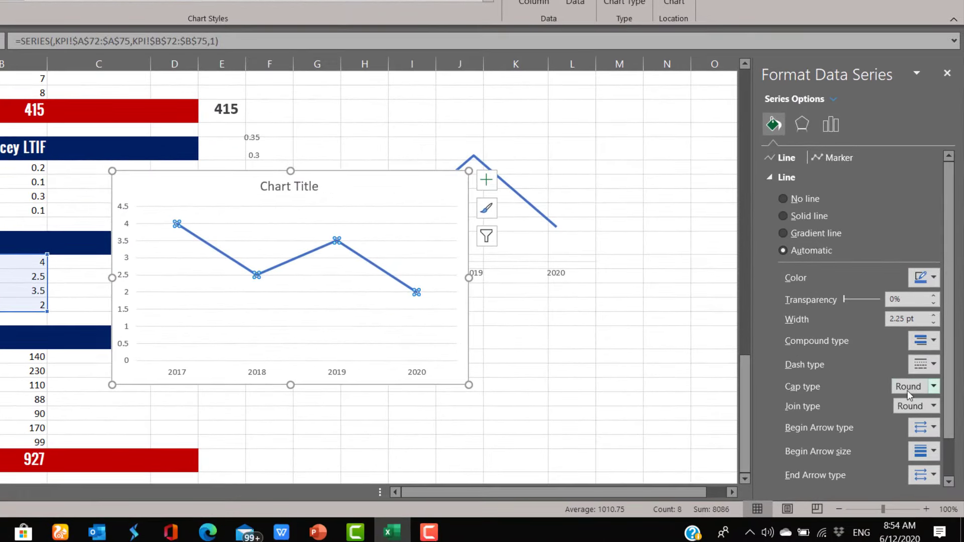
pyautogui.click(827, 474)
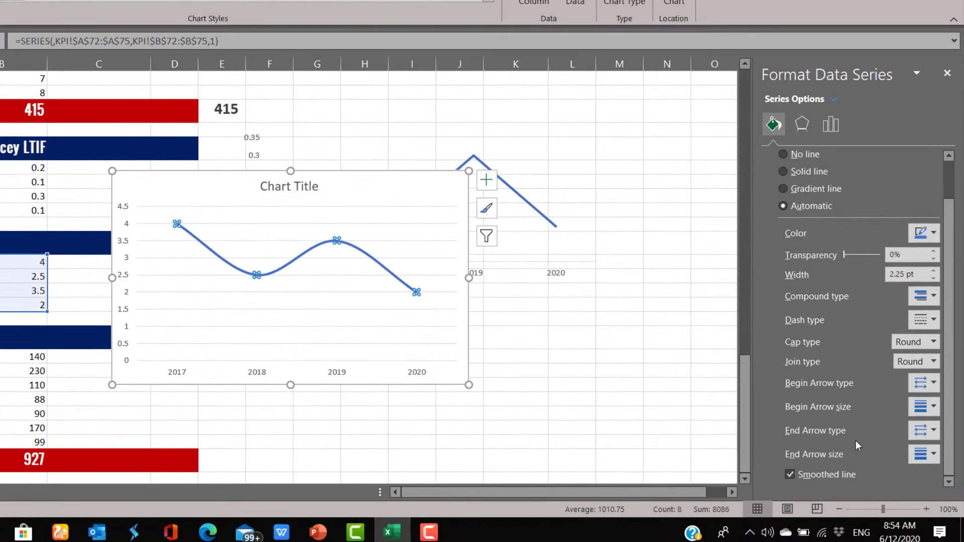
pyautogui.click(908, 342)
pyautogui.click(904, 352)
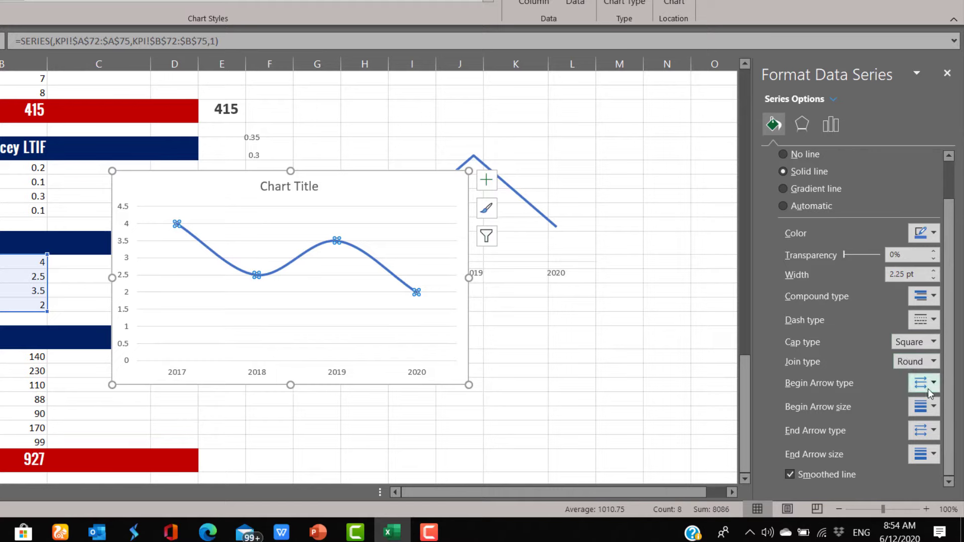
pyautogui.scroll(2, 930, 393)
pyautogui.click(921, 277)
pyautogui.click(921, 278)
pyautogui.click(920, 342)
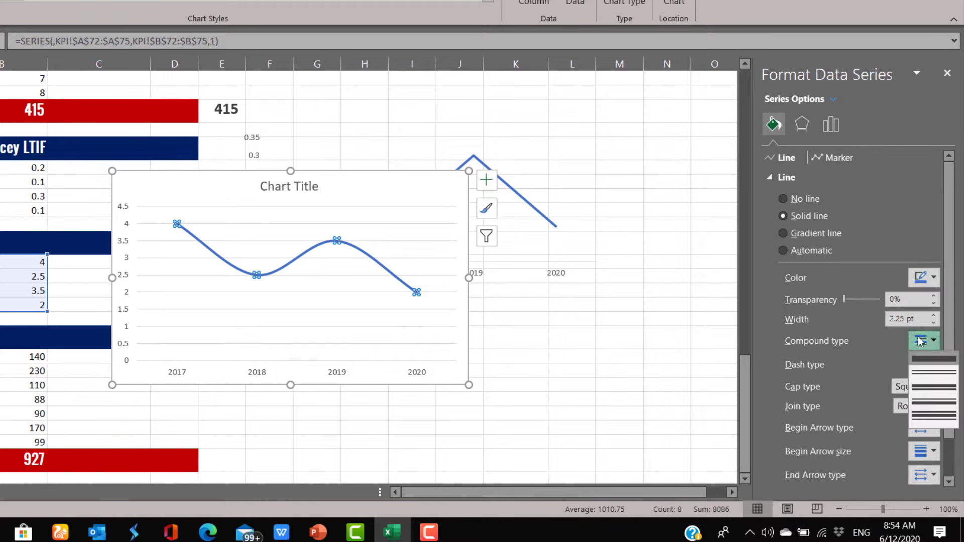
pyautogui.click(871, 395)
pyautogui.click(516, 318)
# - Move the Severity chart off the tables so it sits around columns G to M
pyautogui.click(344, 178)
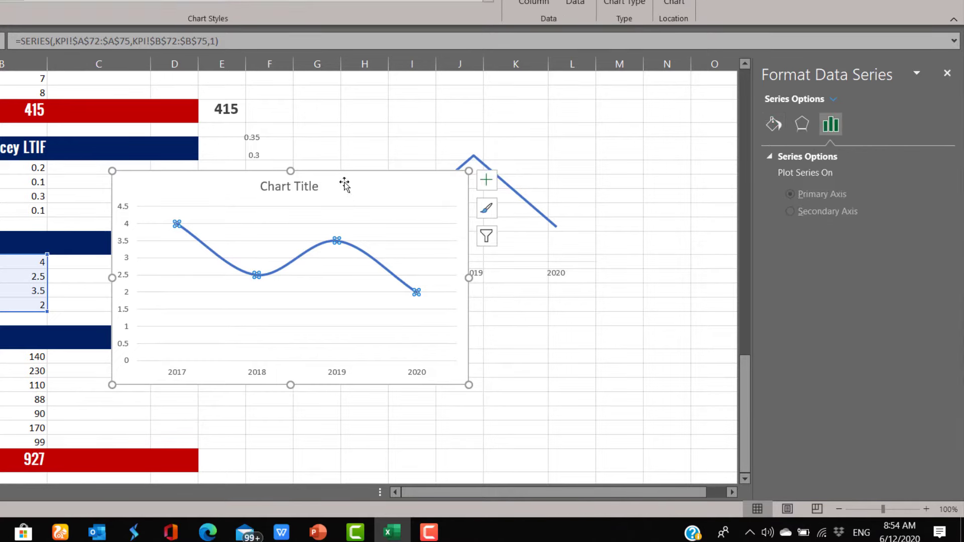
pyautogui.moveTo(344, 178); pyautogui.dragTo(536, 239)
pyautogui.click(313, 343)
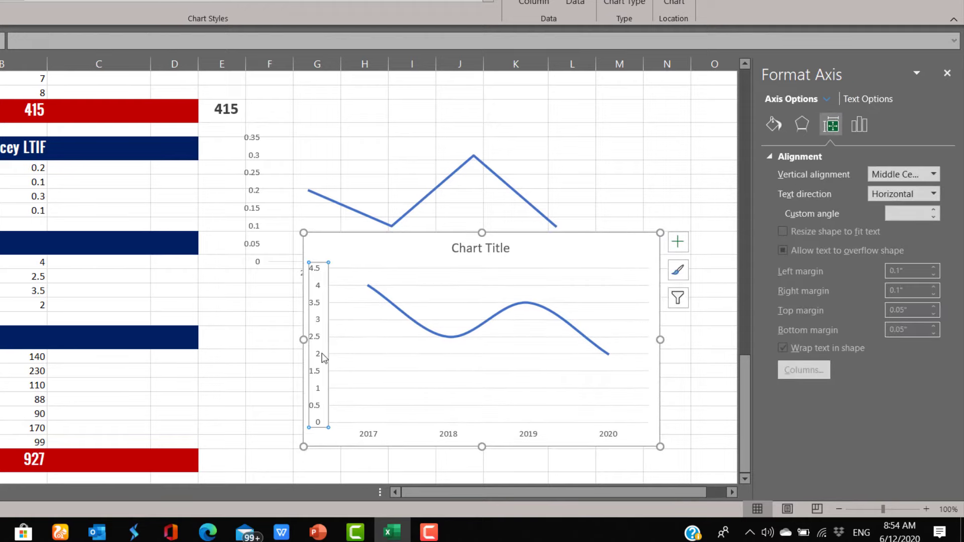
# - Remove the major gridlines and the title from the Severity chart
pyautogui.click(609, 281)
pyautogui.click(774, 124)
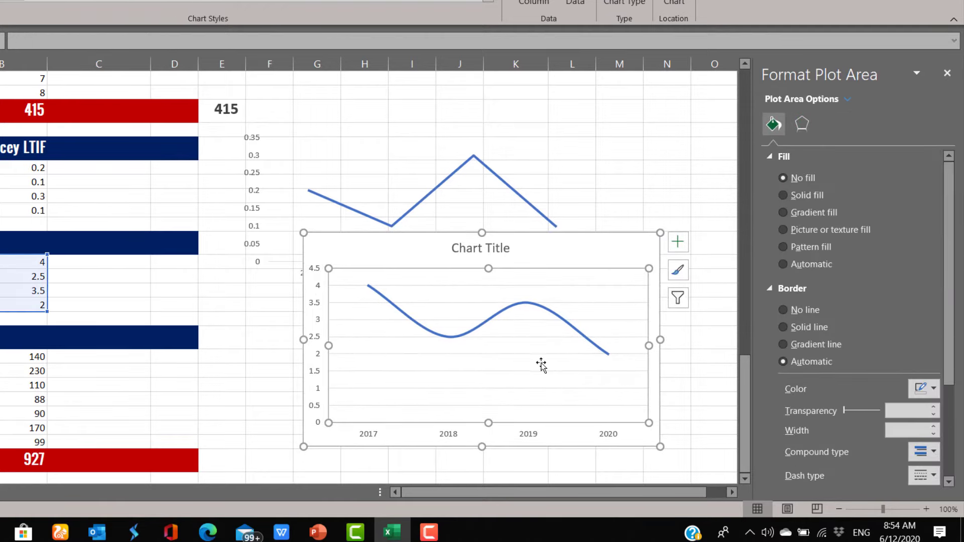
pyautogui.click(420, 372)
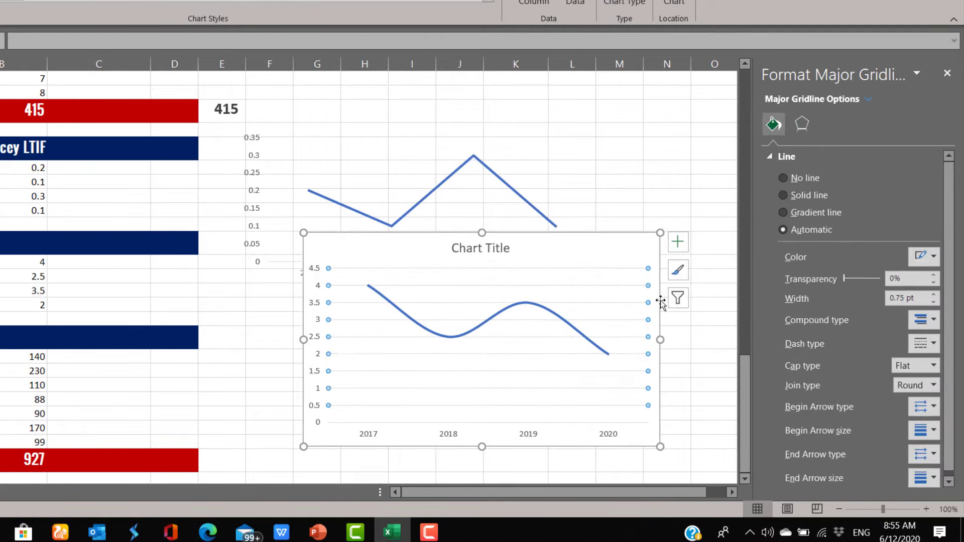
pyautogui.press('Delete')
pyautogui.click(497, 251)
pyautogui.press('Delete')
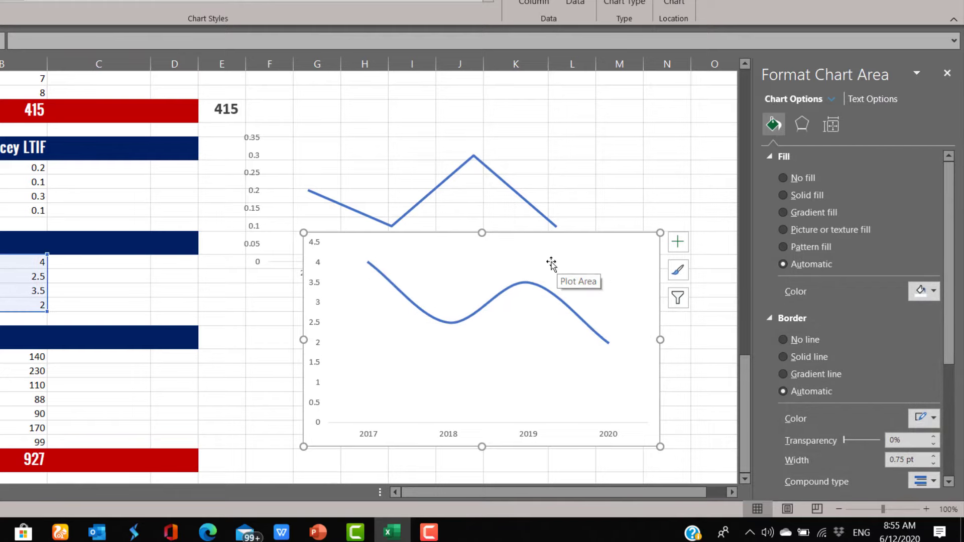
# - Set the Severity chart area to no fill with no border line
pyautogui.click(594, 405)
pyautogui.press('Escape')
pyautogui.click(783, 178)
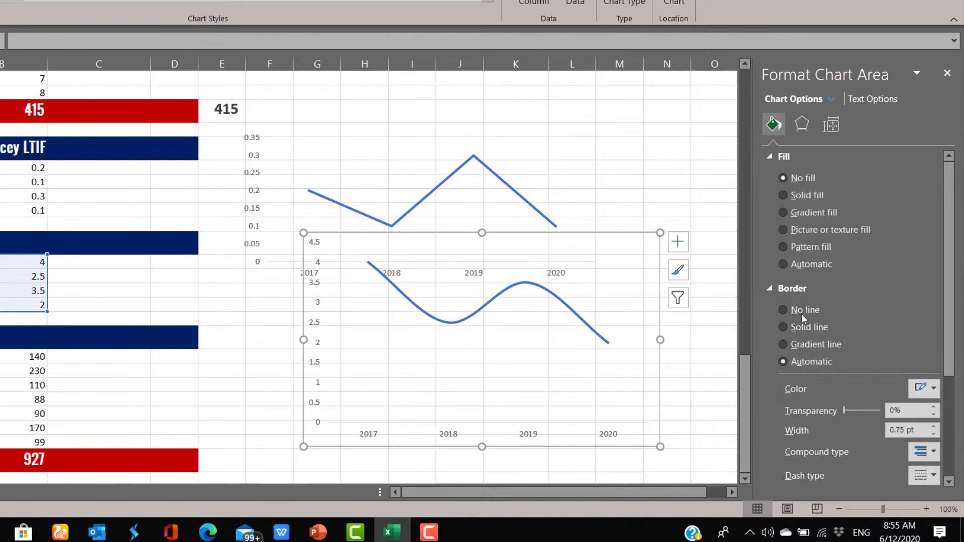
pyautogui.click(804, 314)
# - Add data labels to the Severity line
pyautogui.click(556, 304)
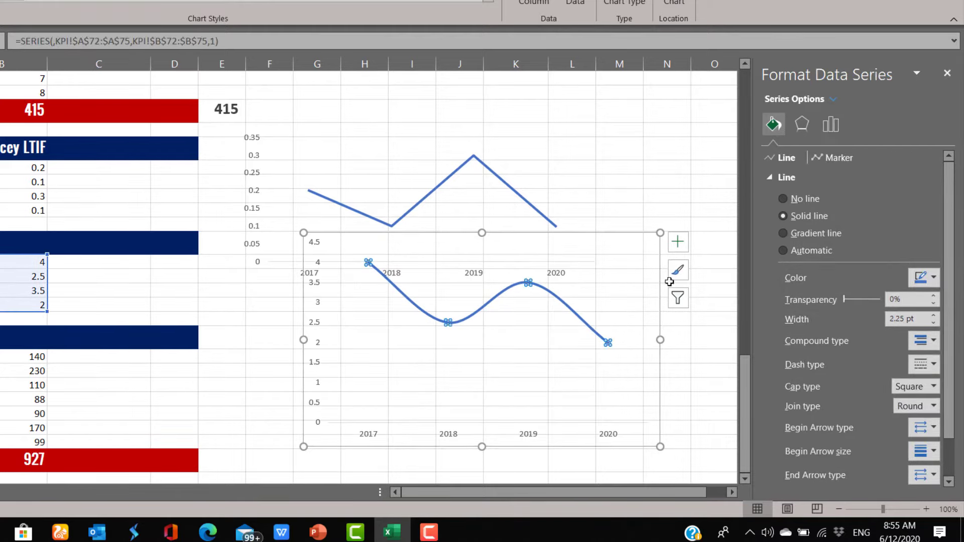
pyautogui.rightClick(573, 318)
pyautogui.click(634, 434)
# - Shrink the Severity chart slightly and place it clear below the LTIF chart, with its text in bold
pyautogui.moveTo(573, 236); pyautogui.dragTo(542, 281)
pyautogui.scroll(-2, 603, 374)
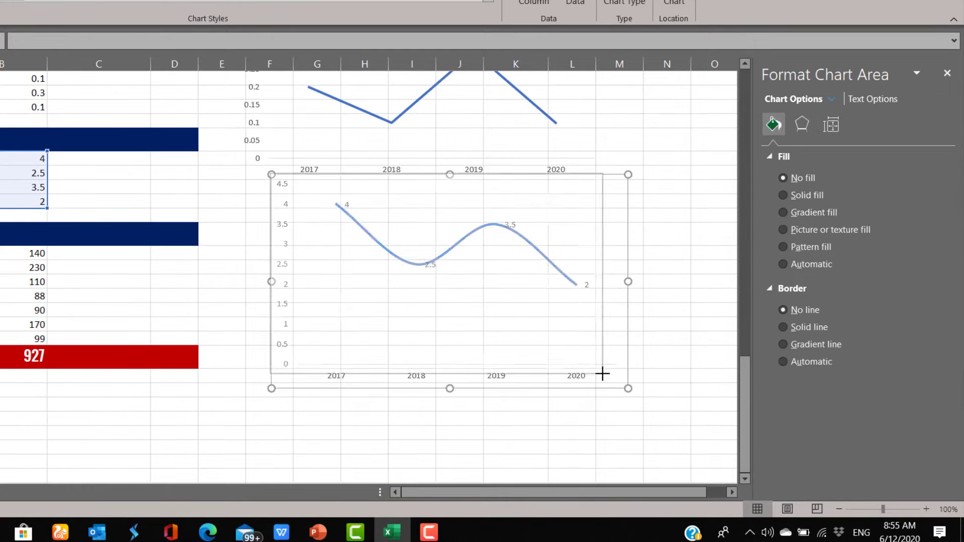
pyautogui.moveTo(602, 374); pyautogui.dragTo(602, 374)
pyautogui.moveTo(517, 179); pyautogui.dragTo(527, 206)
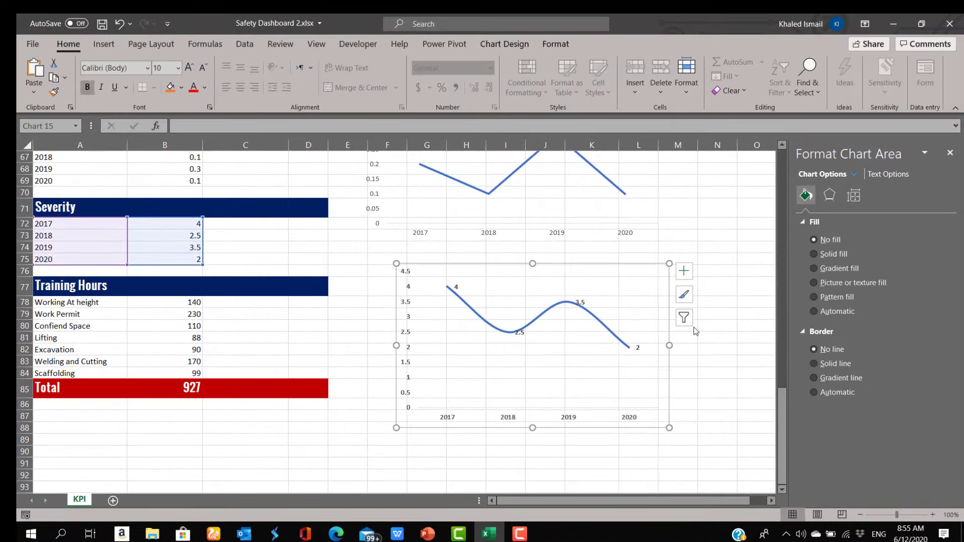
# - Give the Severity series markers a solid white fill
pyautogui.click(597, 321)
pyautogui.click(805, 194)
pyautogui.click(852, 225)
pyautogui.click(828, 287)
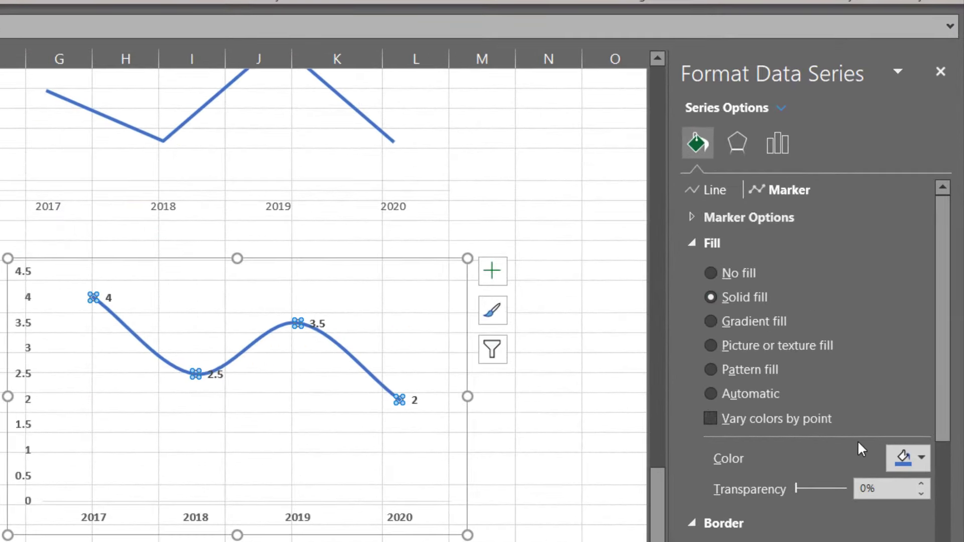
pyautogui.click(908, 457)
pyautogui.click(857, 291)
# - Change the Severity series markers to the built-in circle type
pyautogui.click(775, 219)
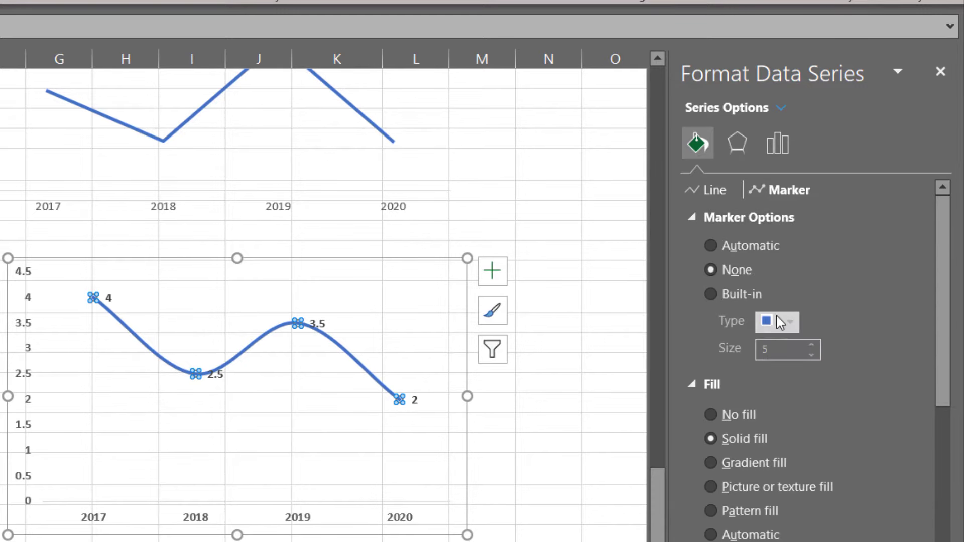
pyautogui.click(761, 296)
pyautogui.click(789, 324)
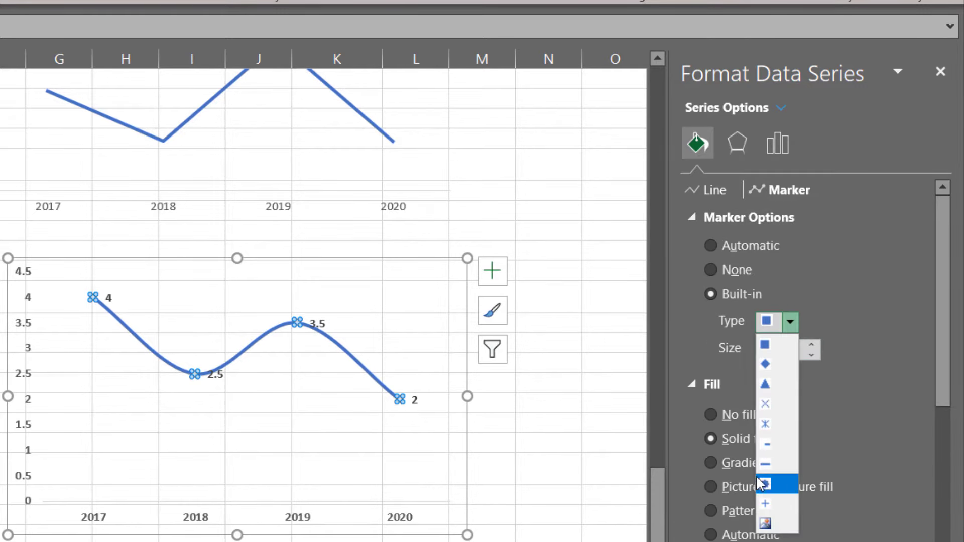
pyautogui.click(765, 485)
pyautogui.click(524, 454)
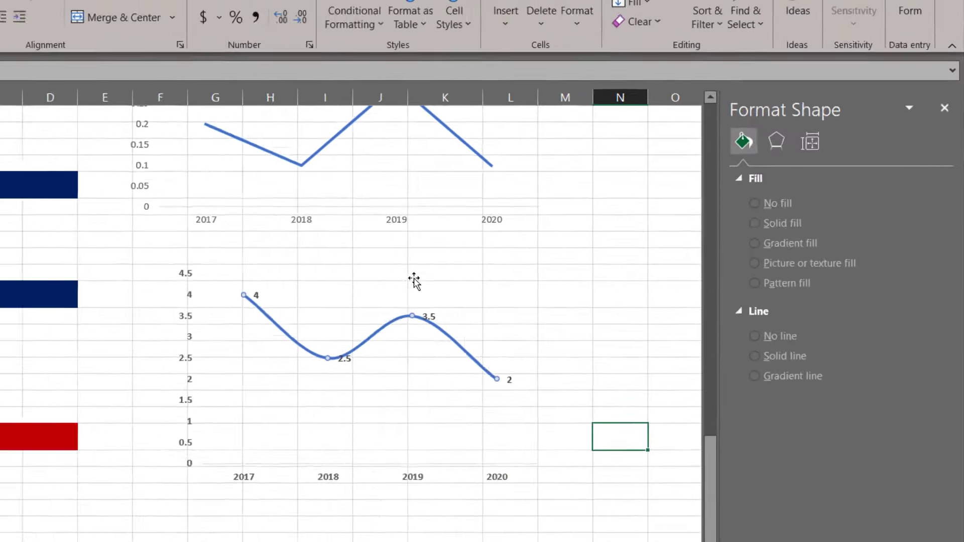
pyautogui.scroll(-5, 171, 400)
pyautogui.scroll(5, 484, 354)
pyautogui.click(607, 463)
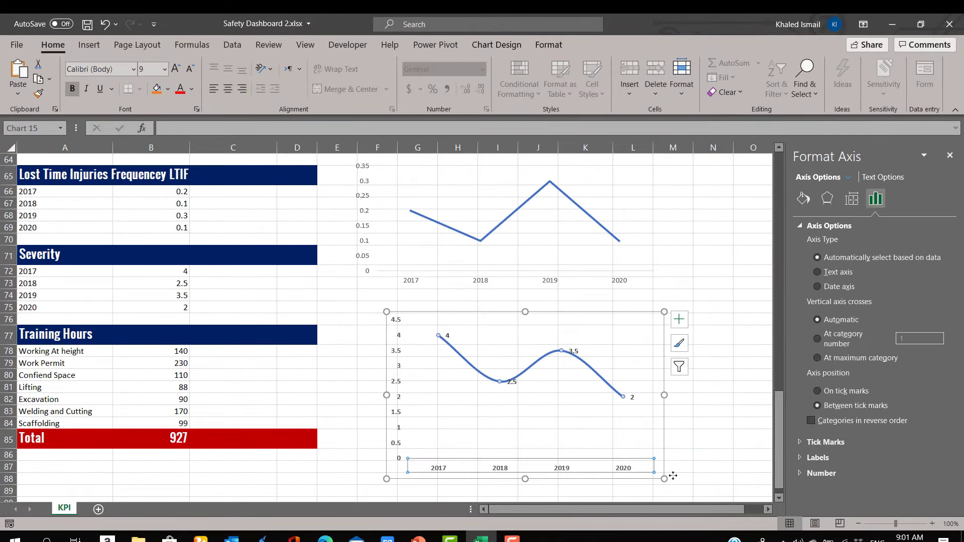
pyautogui.click(803, 199)
pyautogui.scroll(-1, 839, 243)
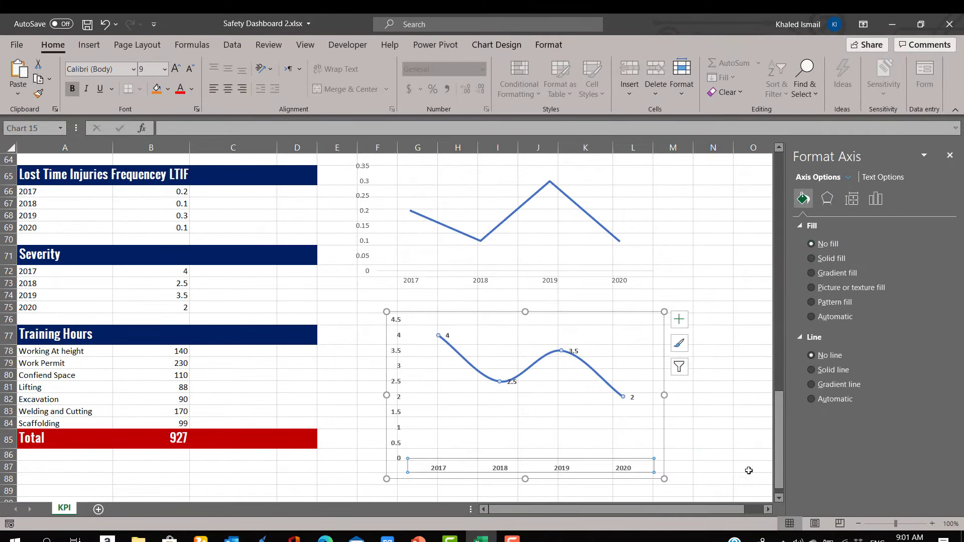
pyautogui.click(713, 478)
# - Align the Severity chart under the LTIF chart from column F and shrink it to span roughly columns F to J
pyautogui.click(614, 455)
pyautogui.moveTo(614, 455); pyautogui.dragTo(586, 435)
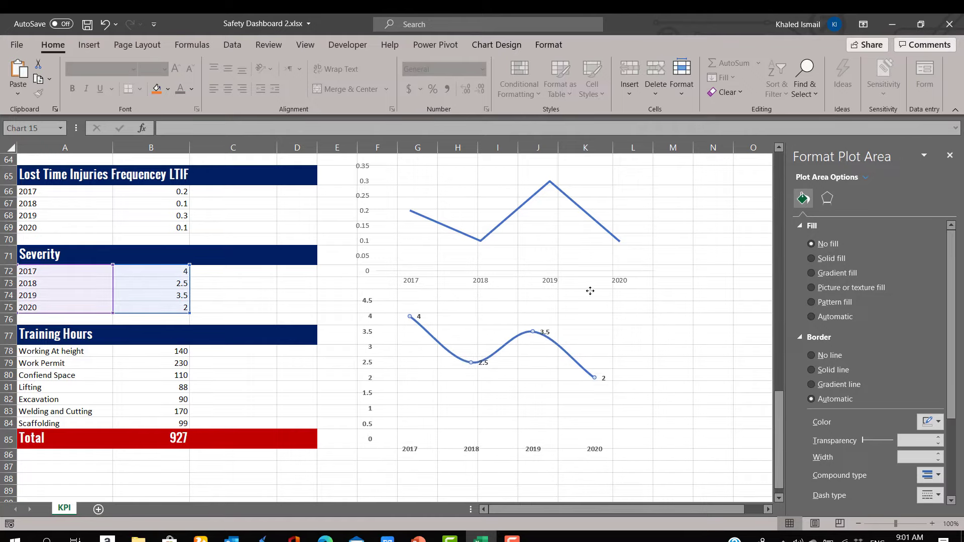
pyautogui.moveTo(636, 461); pyautogui.dragTo(601, 439)
pyautogui.click(631, 376)
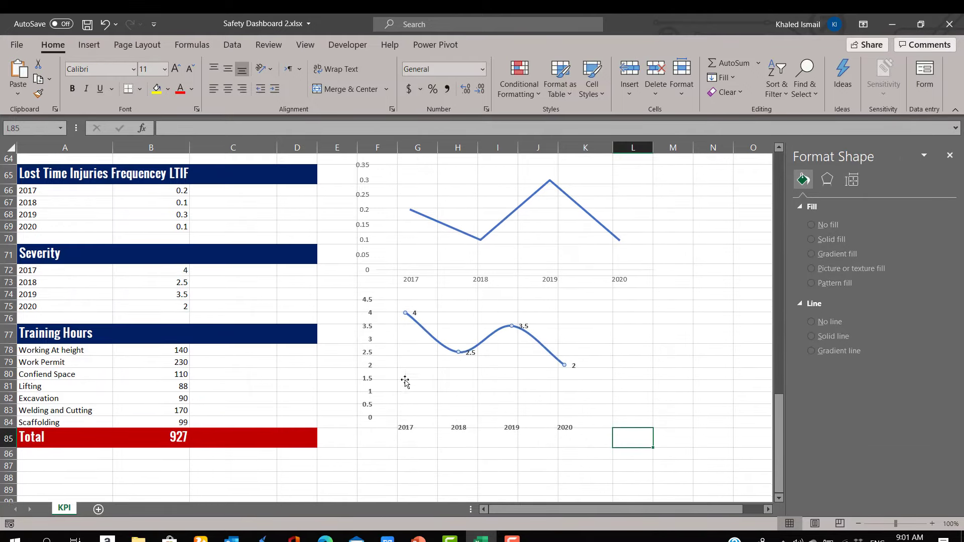
pyautogui.click(596, 375)
pyautogui.moveTo(596, 375); pyautogui.dragTo(561, 412)
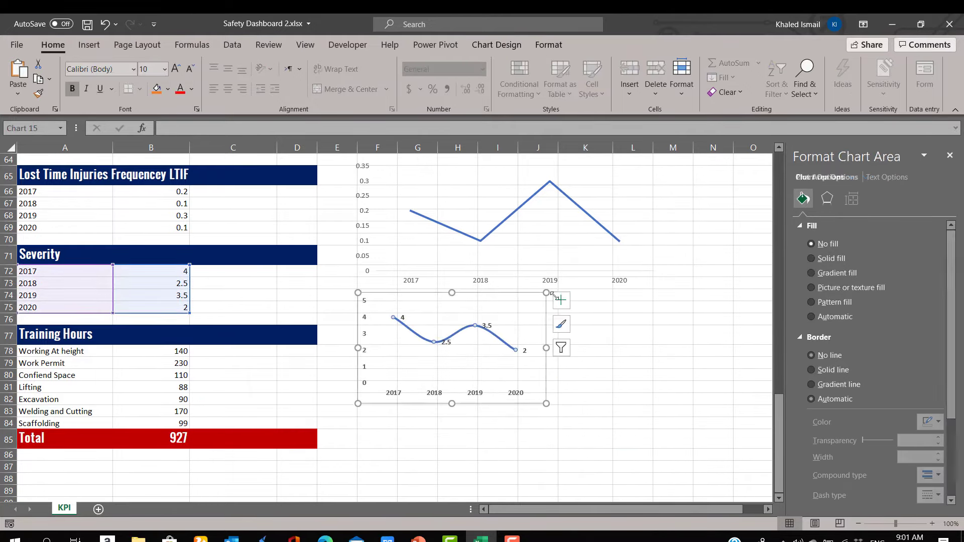
# - Shrink the LTIF line chart to roughly the same width and height as the Severity chart
pyautogui.scroll(2, 552, 351)
pyautogui.click(652, 364)
pyautogui.moveTo(664, 371); pyautogui.dragTo(541, 336)
pyautogui.click(538, 452)
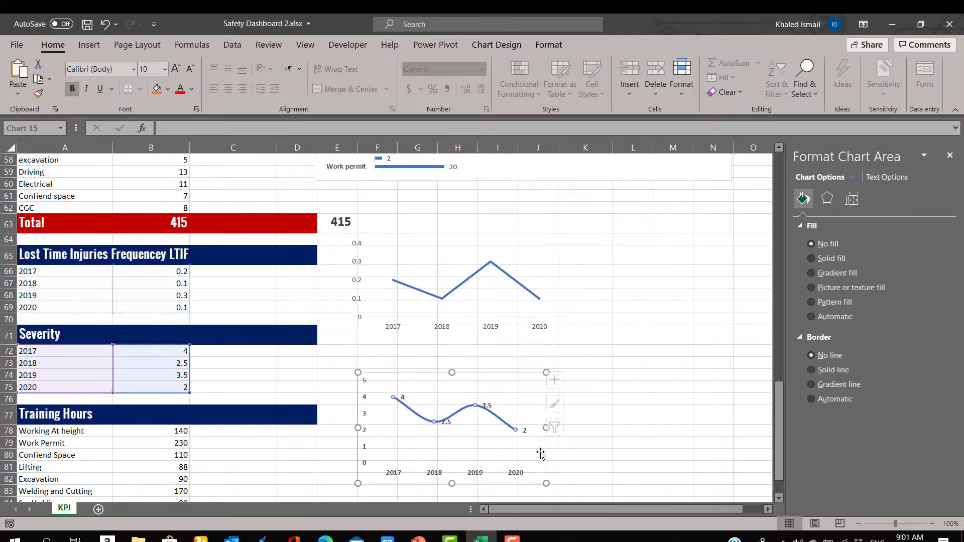
# - Move the Severity chart up directly beneath the resized LTIF chart and deselect it
pyautogui.click(471, 375)
pyautogui.moveTo(471, 375); pyautogui.dragTo(482, 345)
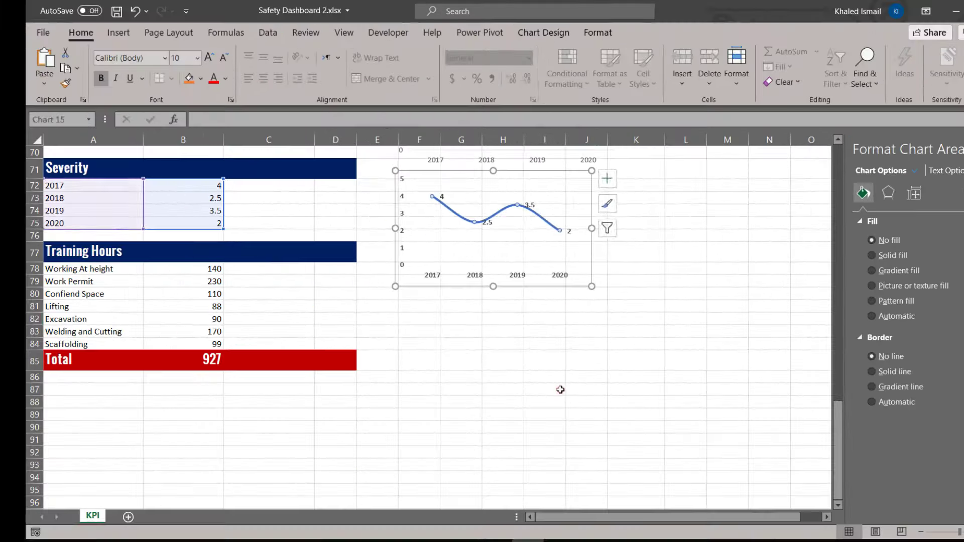
pyautogui.click(560, 390)
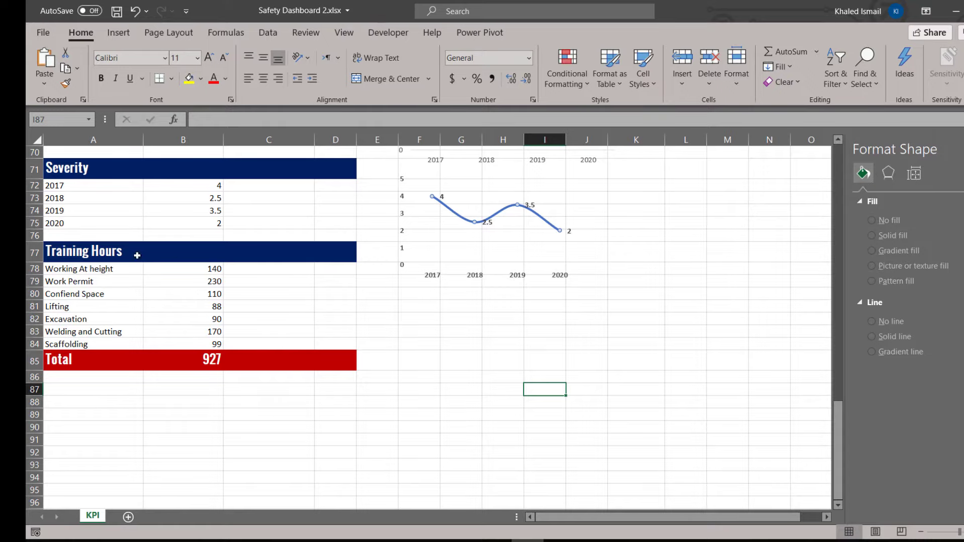
# - Insert the recommended clustered bar chart from the Training Hours data in A78:B84
pyautogui.moveTo(60, 264); pyautogui.dragTo(215, 340)
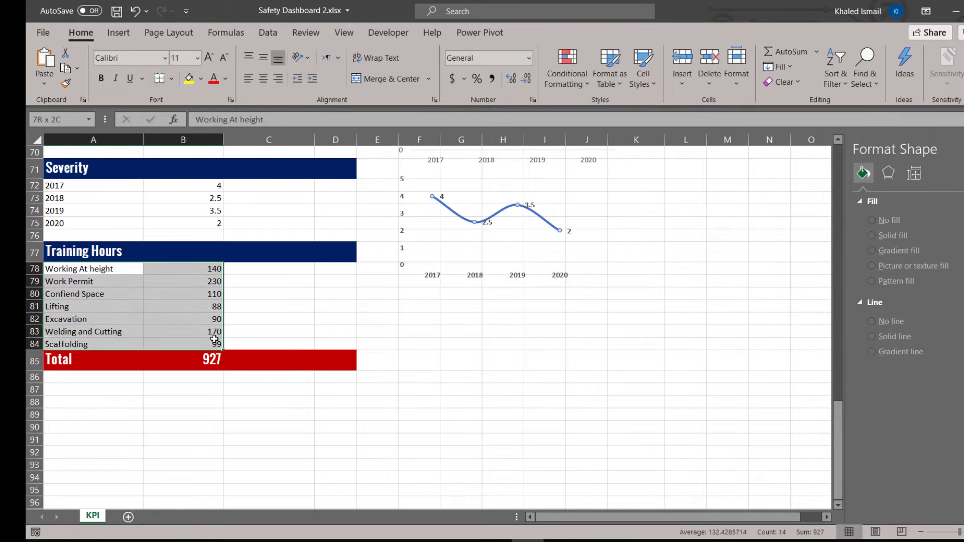
pyautogui.click(118, 32)
pyautogui.click(440, 63)
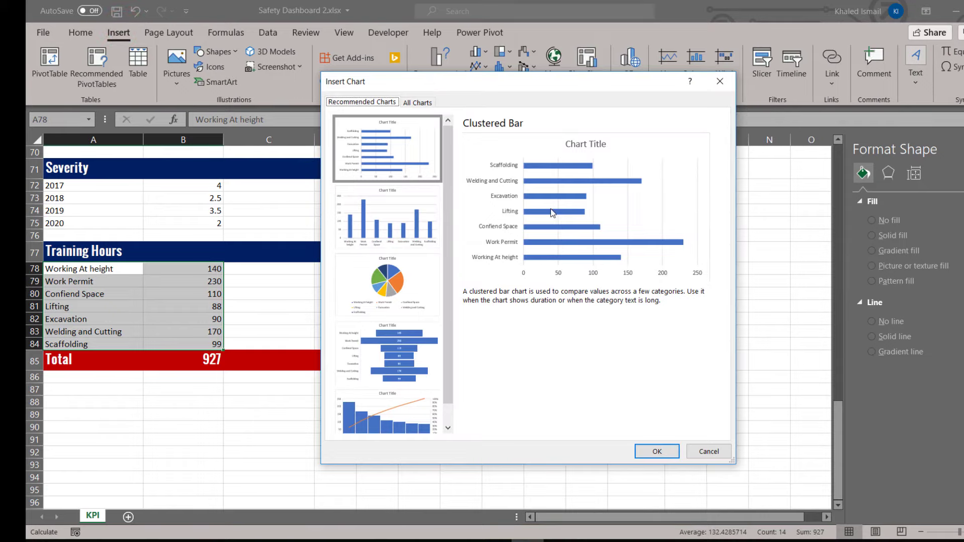
pyautogui.click(659, 452)
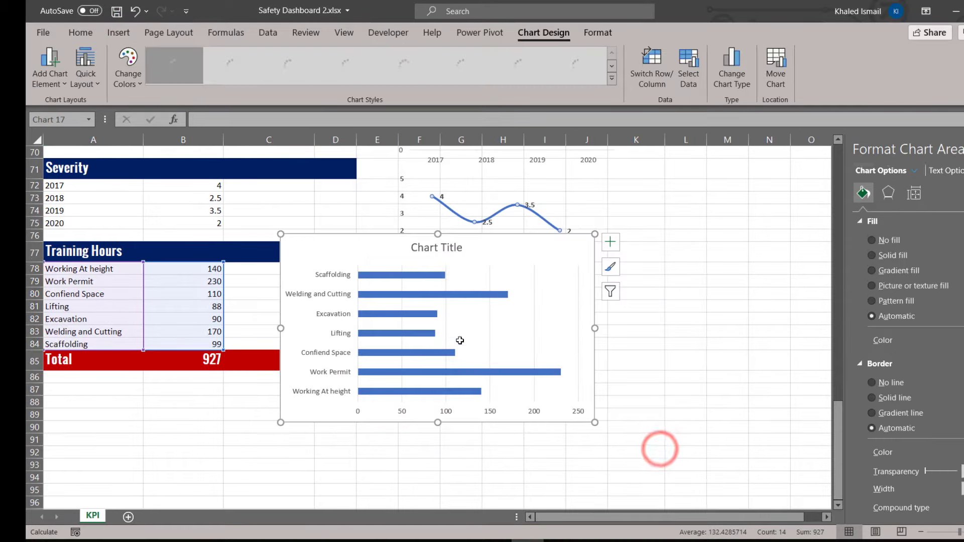
# - Delete the Training Hours chart's title and vertical gridlines, and set its plot area to no fill
pyautogui.click(446, 254)
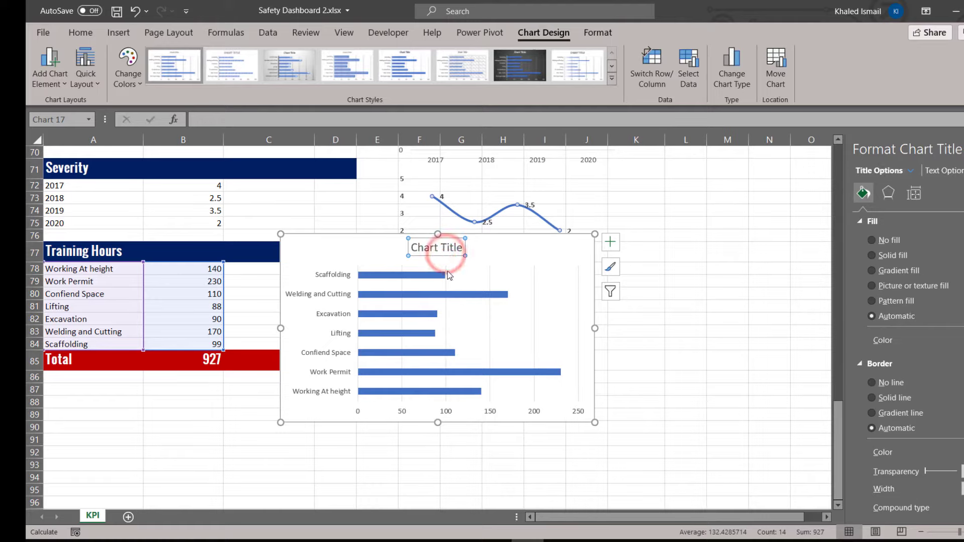
pyautogui.press('Delete')
pyautogui.click(571, 276)
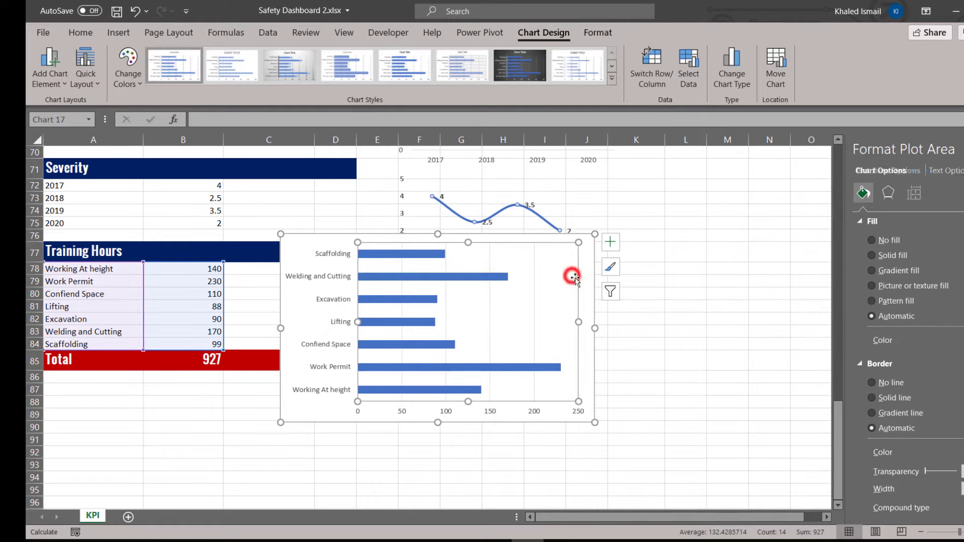
pyautogui.click(870, 240)
pyautogui.click(534, 276)
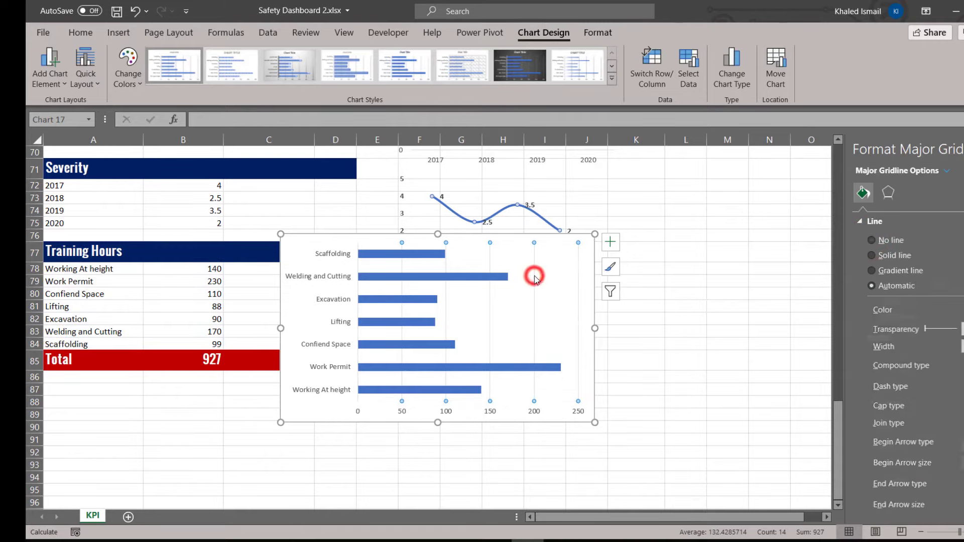
pyautogui.press('Delete')
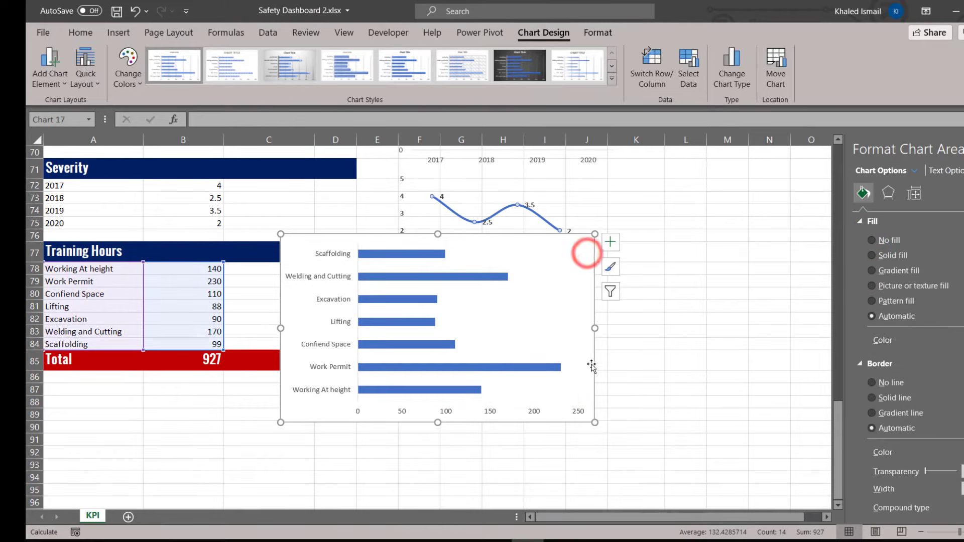
# - Set the Training Hours chart area to no fill and no border line, and remove the plot area's border line
pyautogui.click(872, 241)
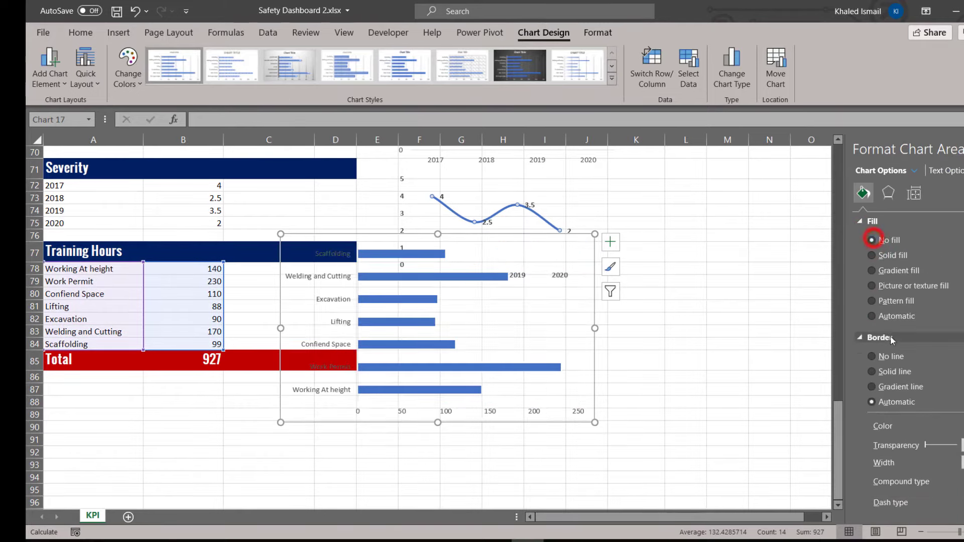
pyautogui.click(891, 357)
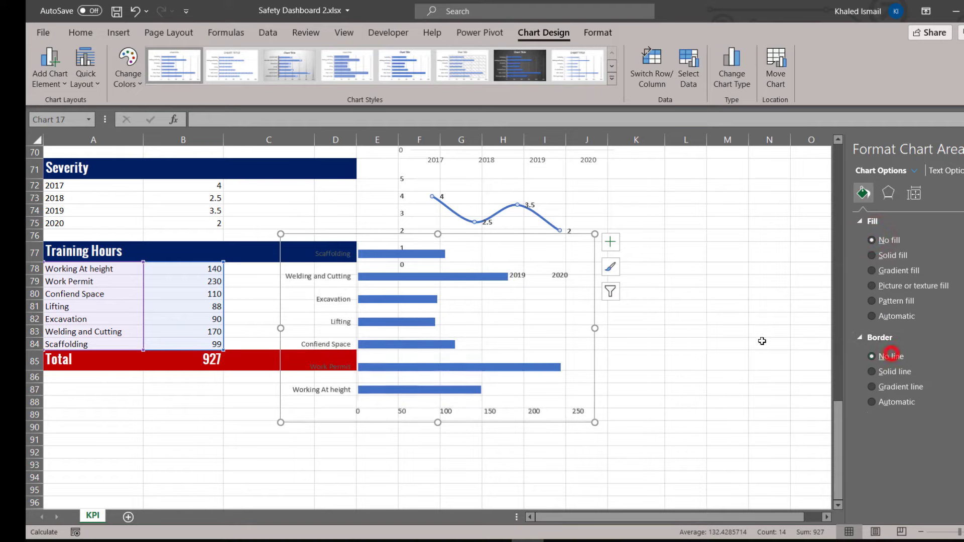
pyautogui.click(562, 246)
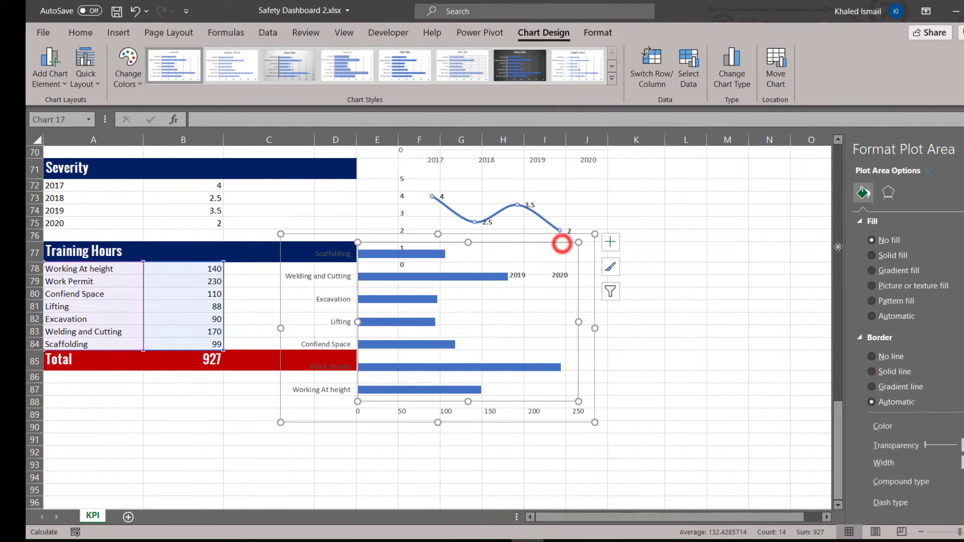
pyautogui.click(874, 356)
# - Move the Training Hours chart beneath the Severity chart and add data labels to its bars
pyautogui.moveTo(366, 236); pyautogui.dragTo(453, 291)
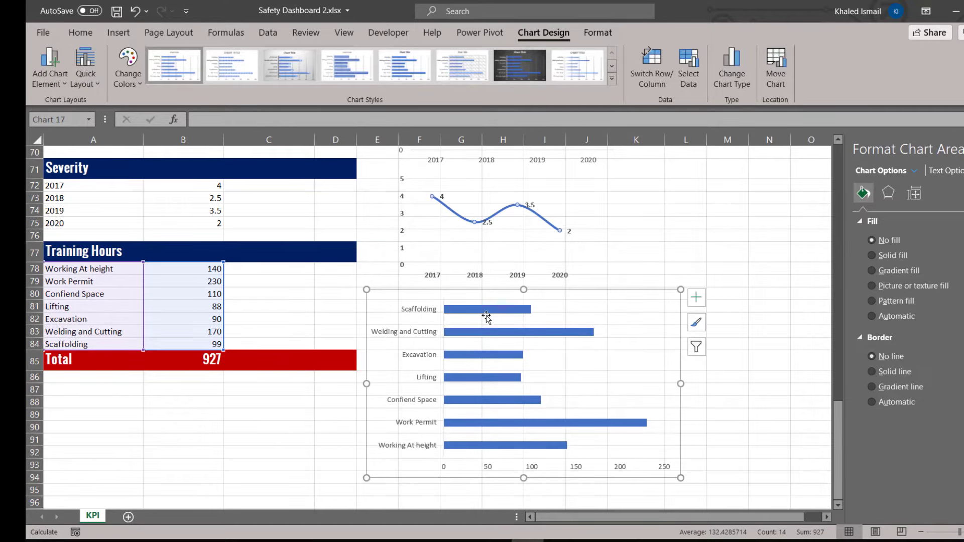
pyautogui.click(485, 316)
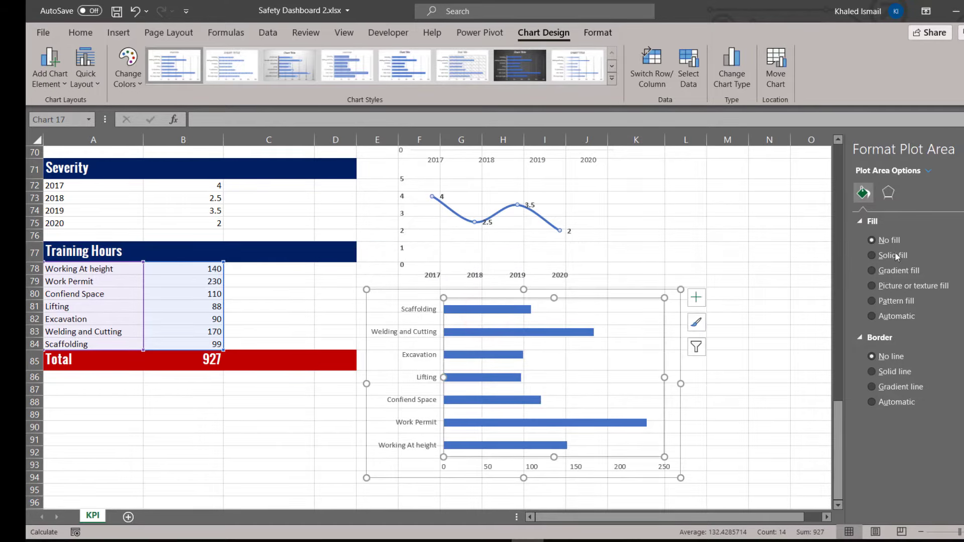
pyautogui.rightClick(567, 332)
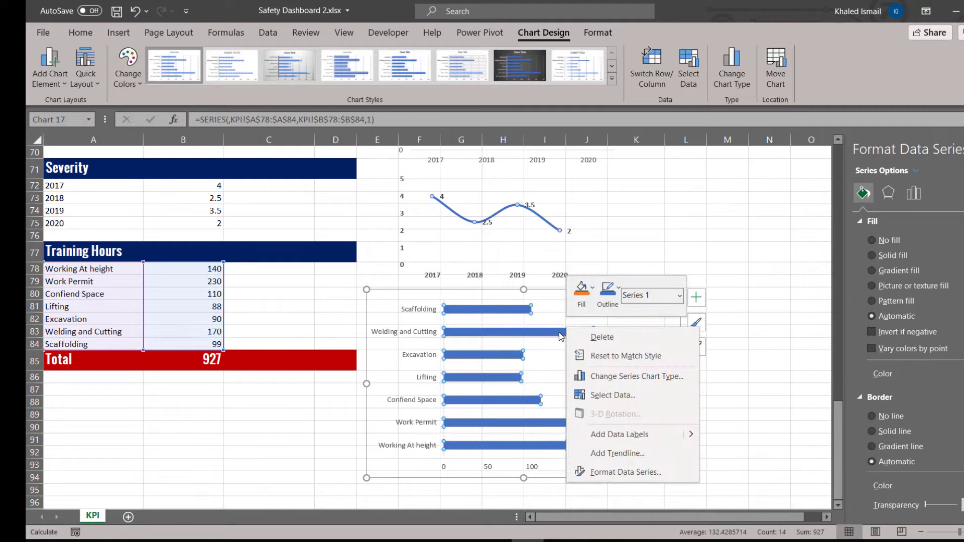
pyautogui.rightClick(561, 335)
pyautogui.click(610, 438)
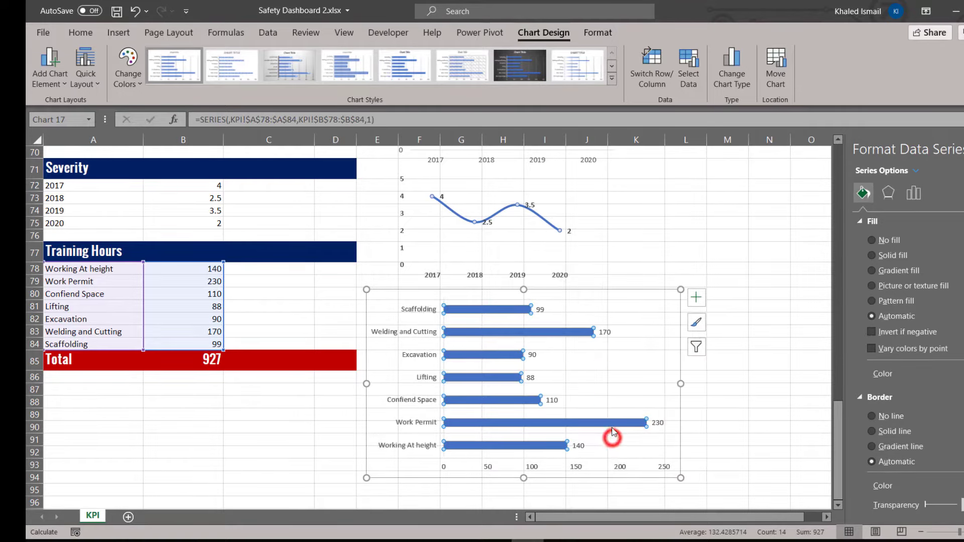
# - Resize the Training Hours chart to span roughly columns E to L and about 12 rows, directly under the Severity chart, and deselect it
pyautogui.click(683, 385)
pyautogui.moveTo(681, 383); pyautogui.dragTo(732, 383)
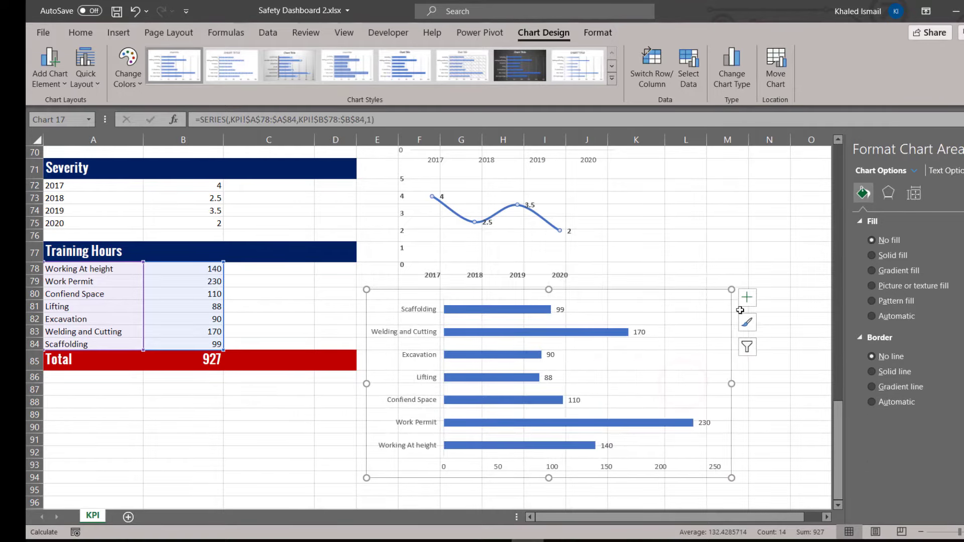
pyautogui.moveTo(725, 298); pyautogui.dragTo(709, 322)
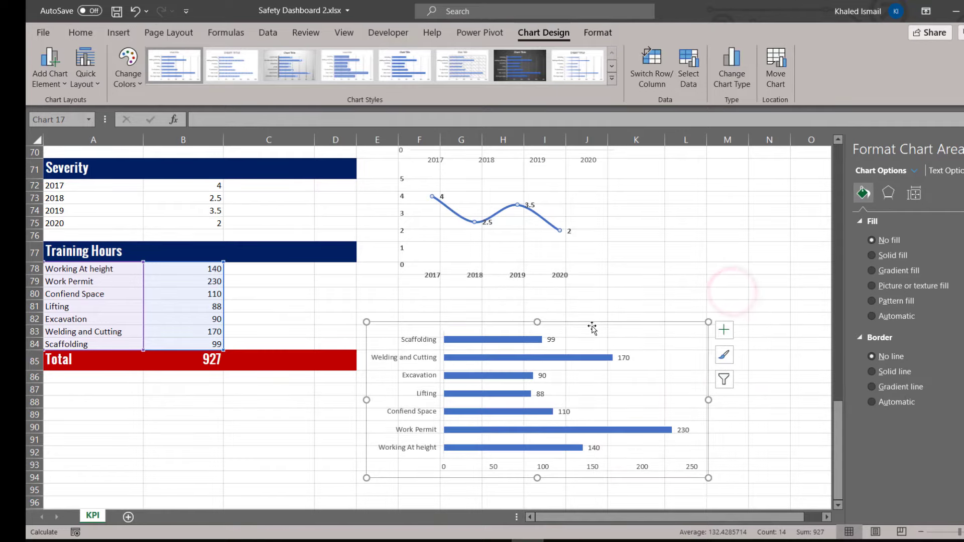
pyautogui.moveTo(591, 325); pyautogui.dragTo(592, 292)
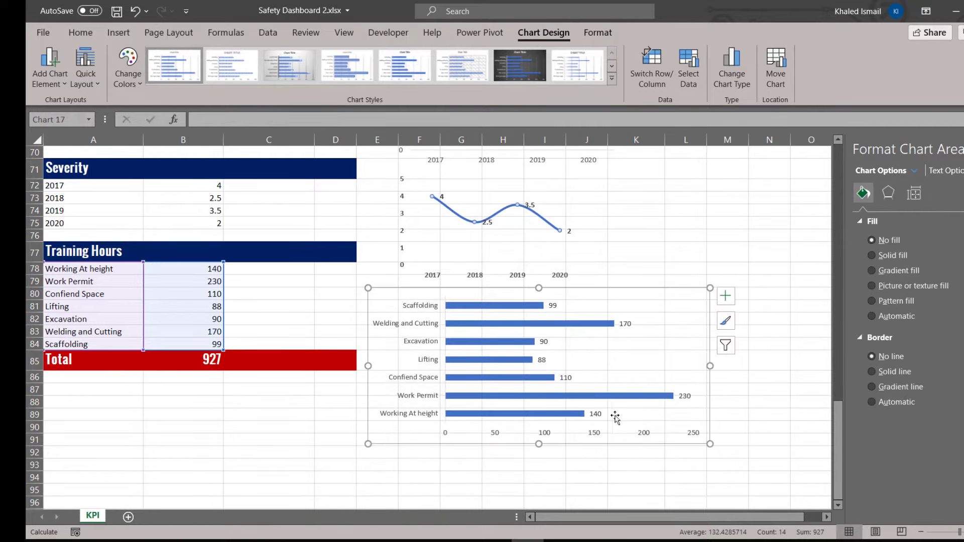
pyautogui.click(634, 483)
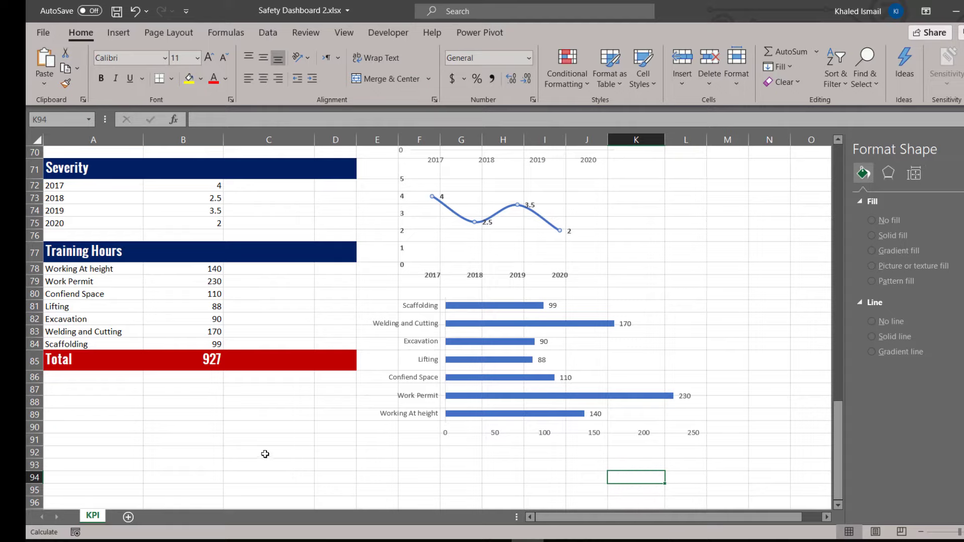
# - Place a copy of the 415 total chart beside the Training Hours Total in row 85, shifting the bar chart right to clear it
pyautogui.scroll(3, 196, 331)
pyautogui.scroll(-2, 200, 333)
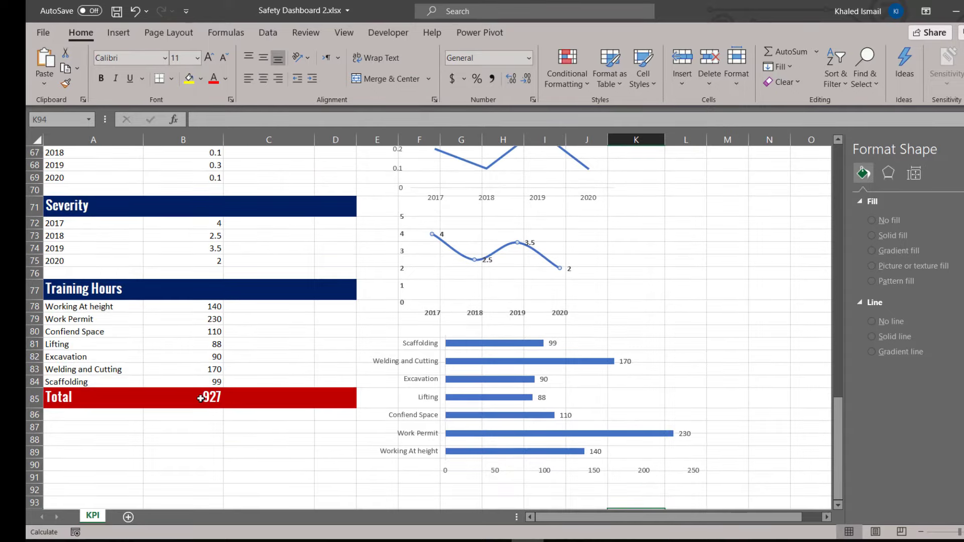
pyautogui.click(200, 398)
pyautogui.scroll(3, 157, 393)
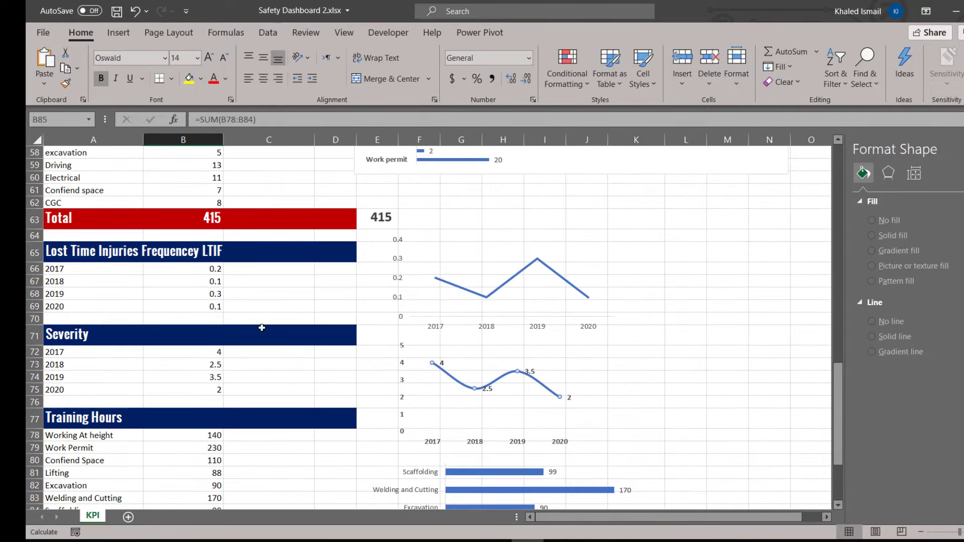
pyautogui.click(390, 211)
pyautogui.moveTo(390, 211); pyautogui.dragTo(282, 426)
pyautogui.scroll(-4, 282, 426)
pyautogui.moveTo(291, 267); pyautogui.dragTo(364, 401)
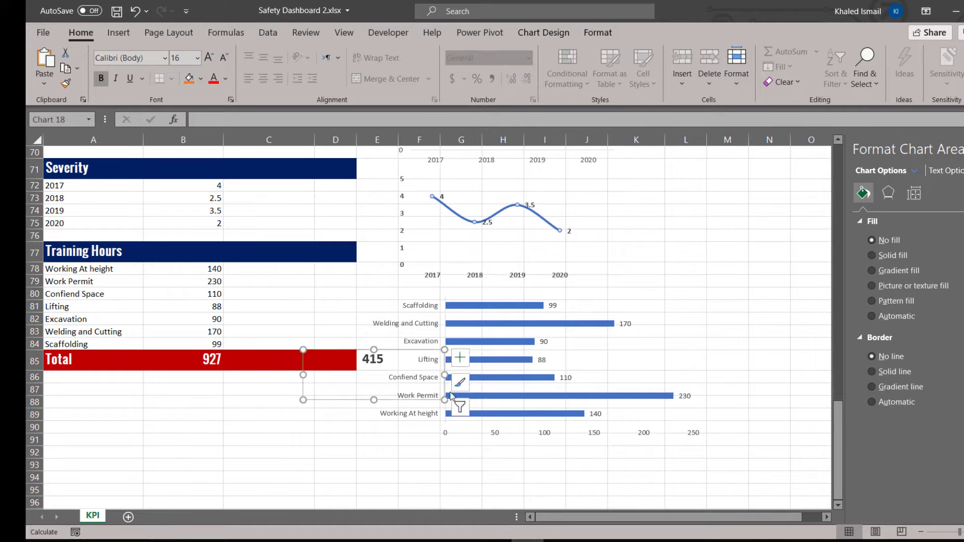
pyautogui.click(497, 394)
pyautogui.moveTo(510, 441); pyautogui.dragTo(576, 433)
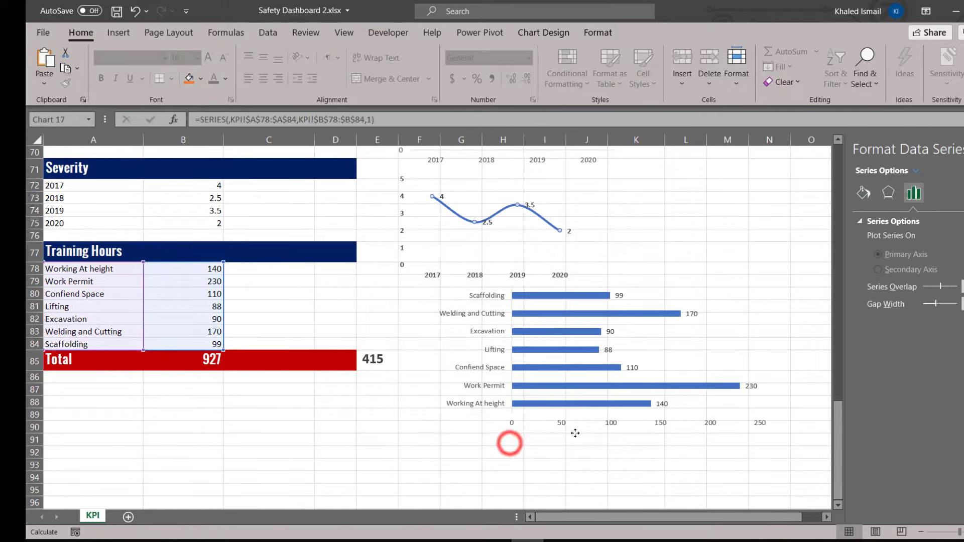
# - Change the copied total chart's data range to A85:B85, the Training Hours Total row
pyautogui.click(377, 362)
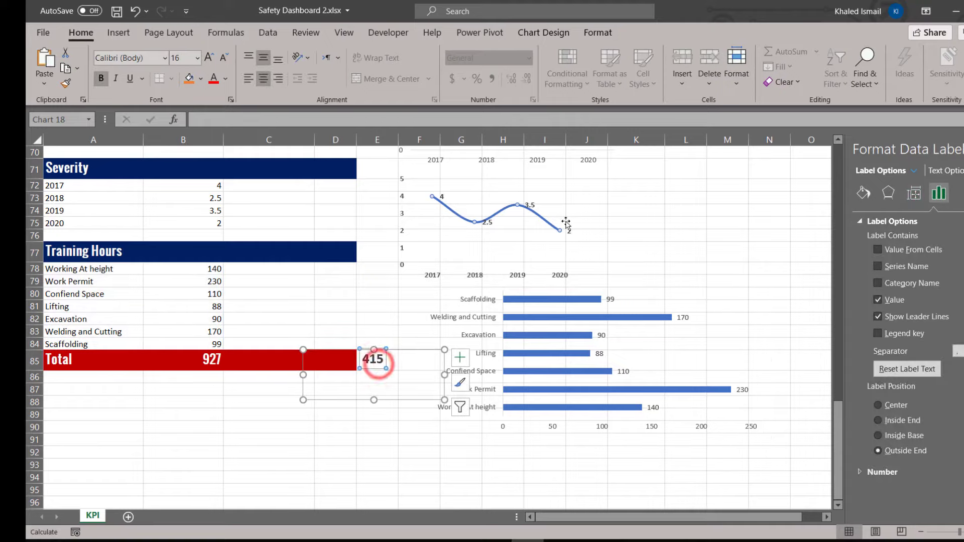
pyautogui.click(550, 34)
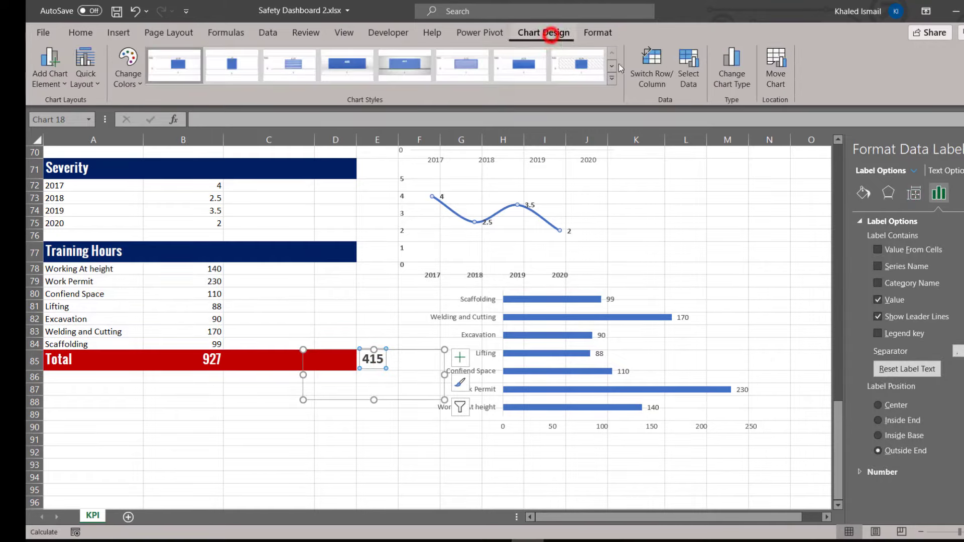
pyautogui.click(688, 85)
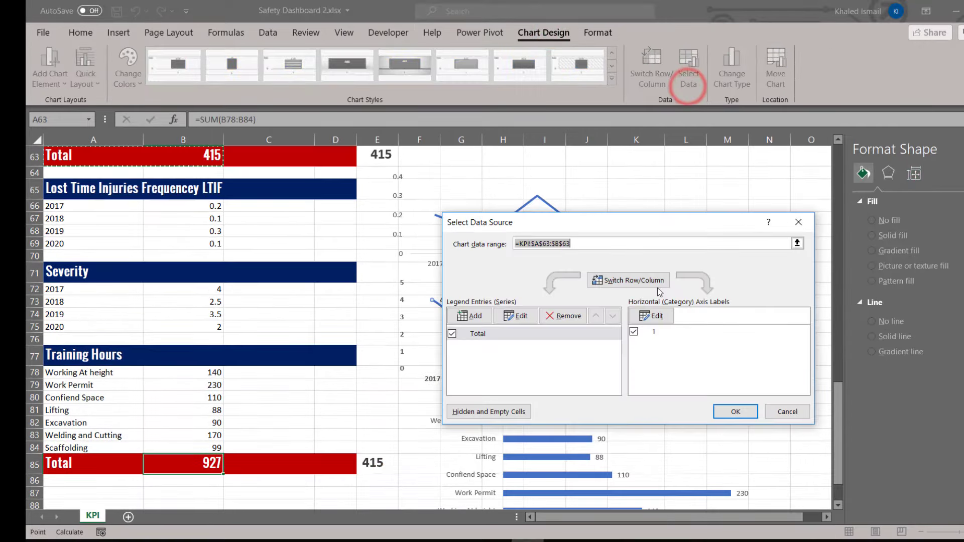
pyautogui.click(797, 243)
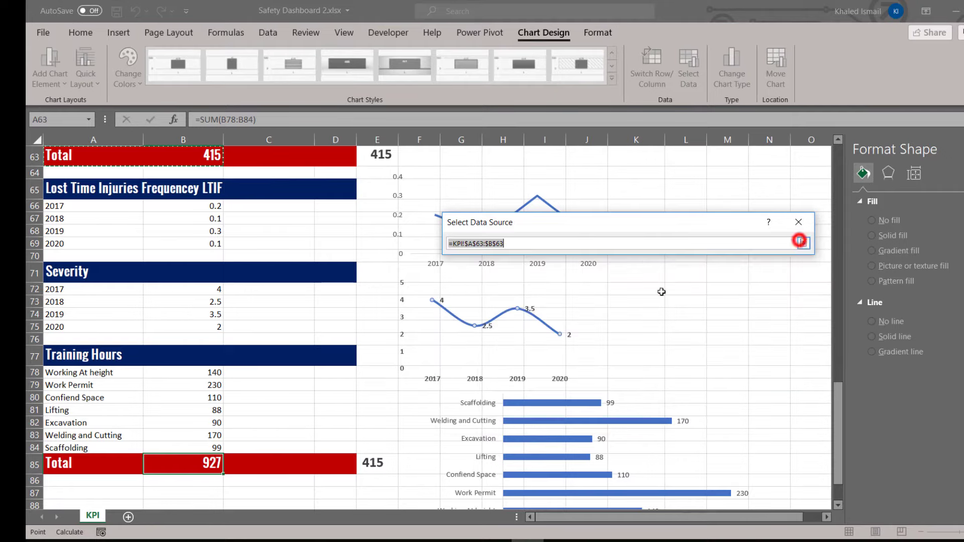
pyautogui.moveTo(87, 461); pyautogui.dragTo(205, 467)
pyautogui.press('Return')
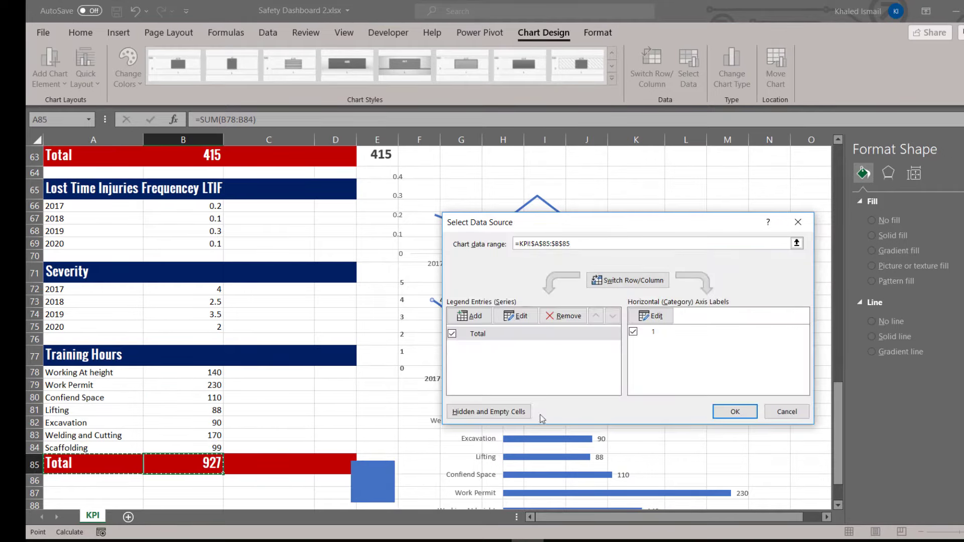
pyautogui.click(734, 411)
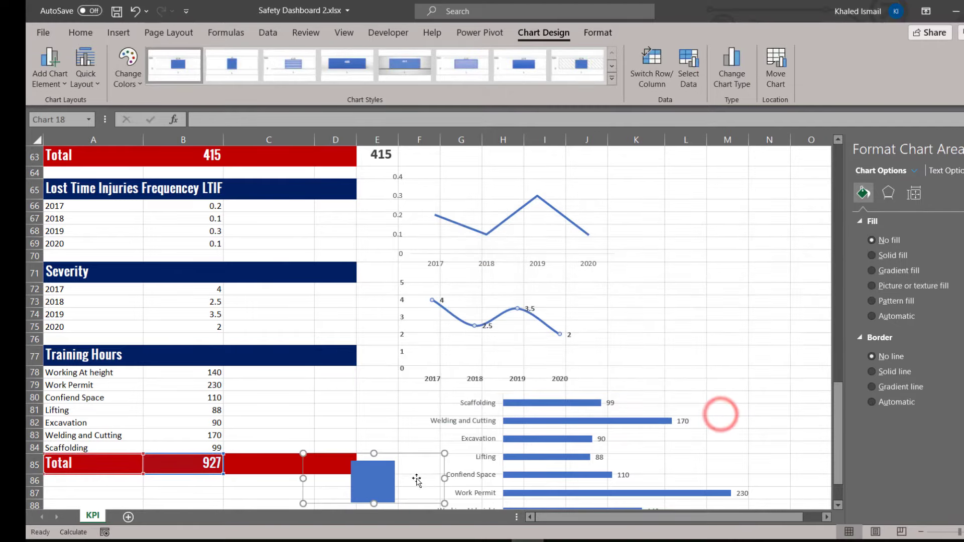
# - Add a data label to the Training Hours total column, and set the column to no fill and no border line
pyautogui.click(390, 477)
pyautogui.rightClick(374, 474)
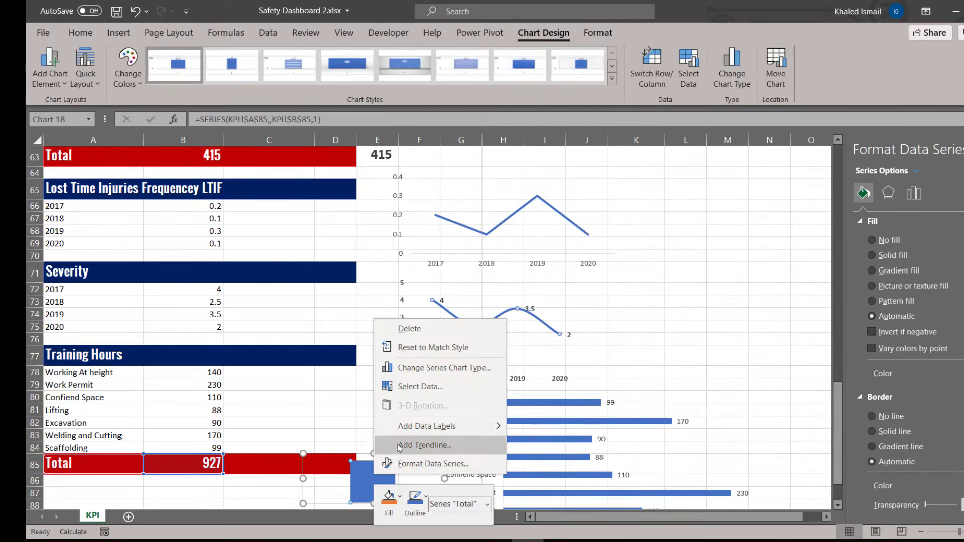
pyautogui.click(412, 427)
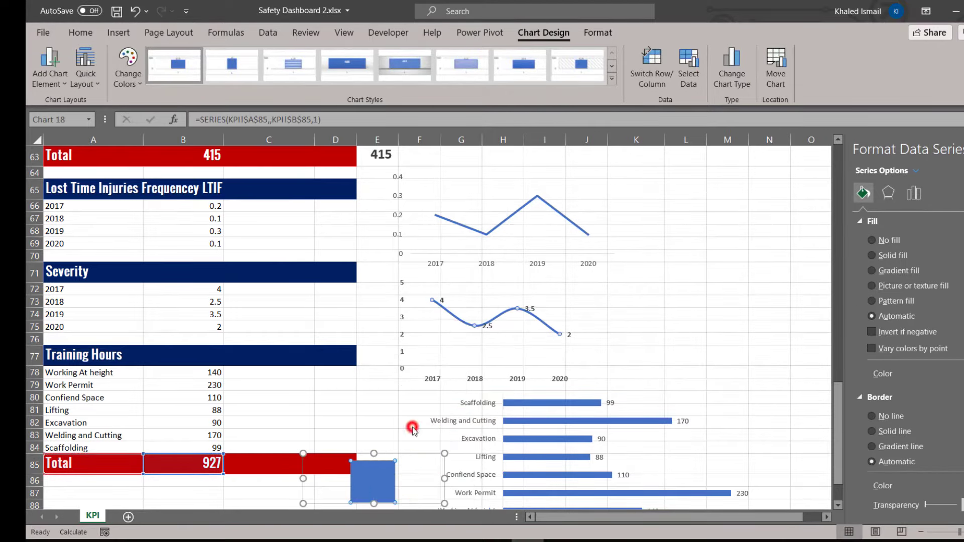
pyautogui.click(383, 484)
pyautogui.click(887, 240)
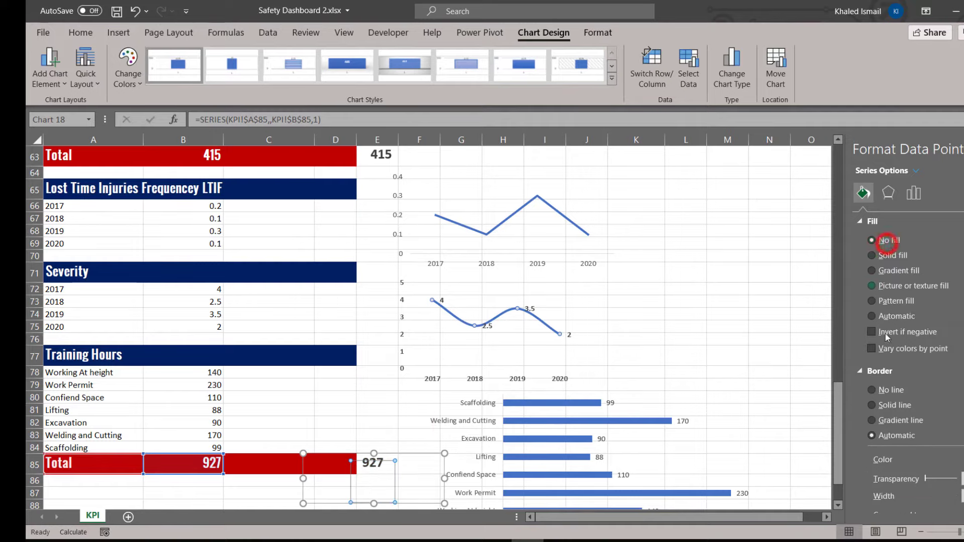
pyautogui.click(888, 389)
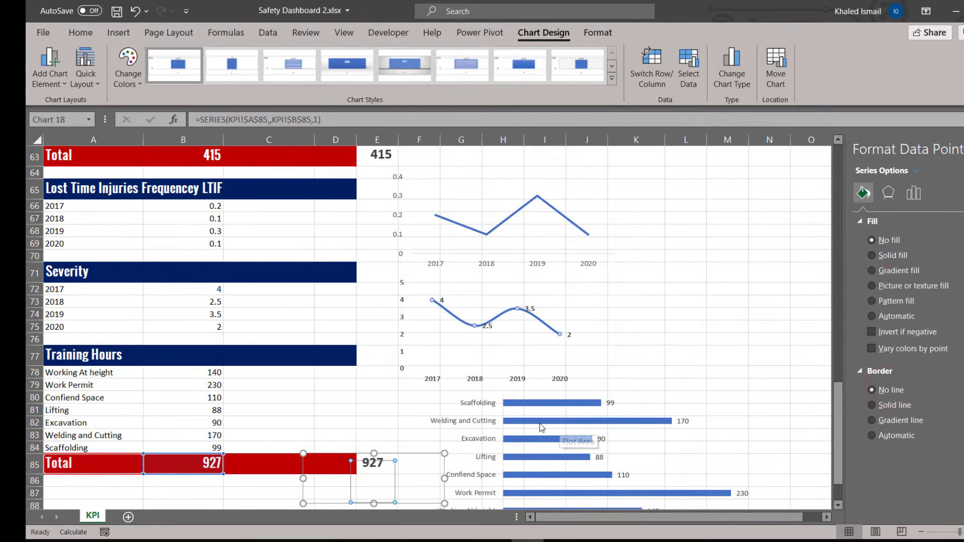
# - Nudge the Training Hours total chart slightly right beside the row 85 Total, and deselect it
pyautogui.scroll(-2, 442, 449)
pyautogui.click(414, 451)
pyautogui.click(390, 379)
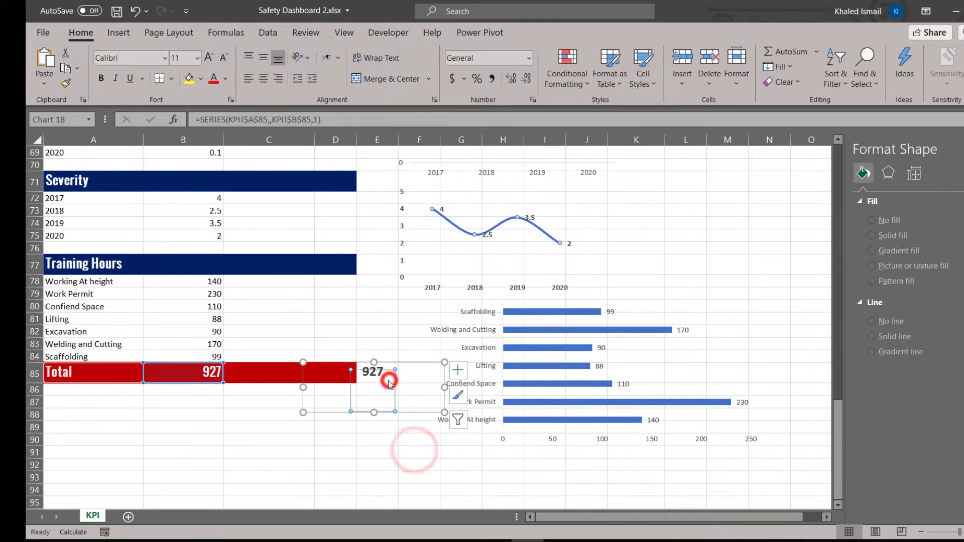
pyautogui.click(406, 362)
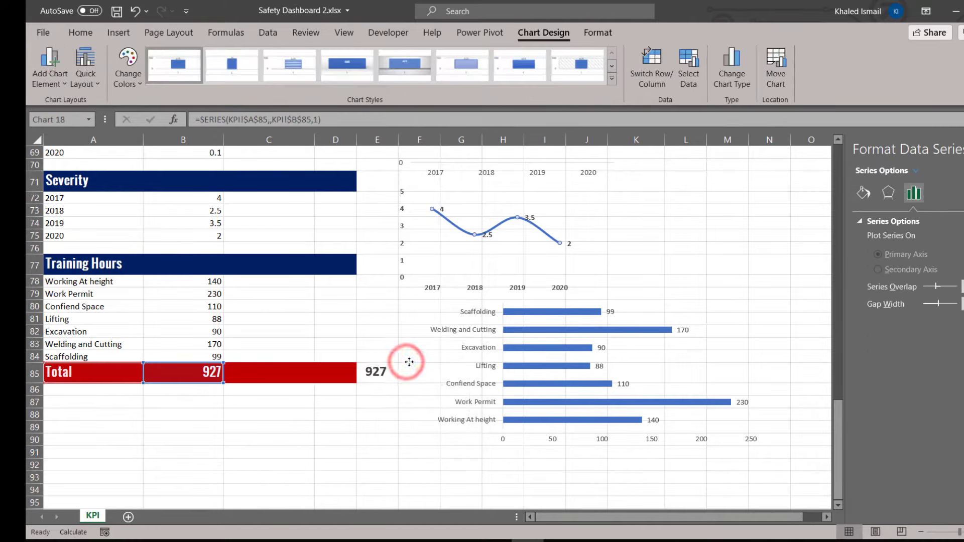
pyautogui.click(399, 357)
pyautogui.click(411, 438)
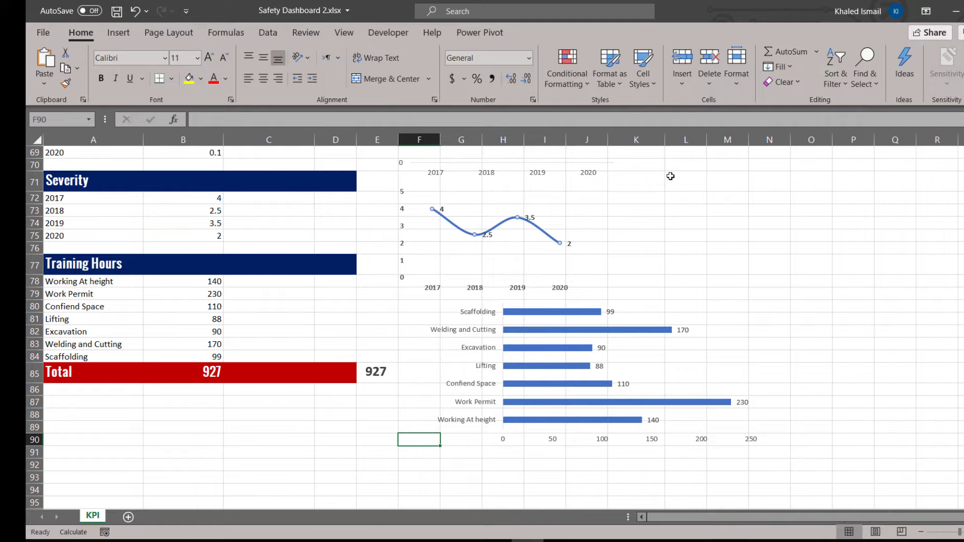
pyautogui.scroll(13, 671, 283)
pyautogui.scroll(10, 670, 283)
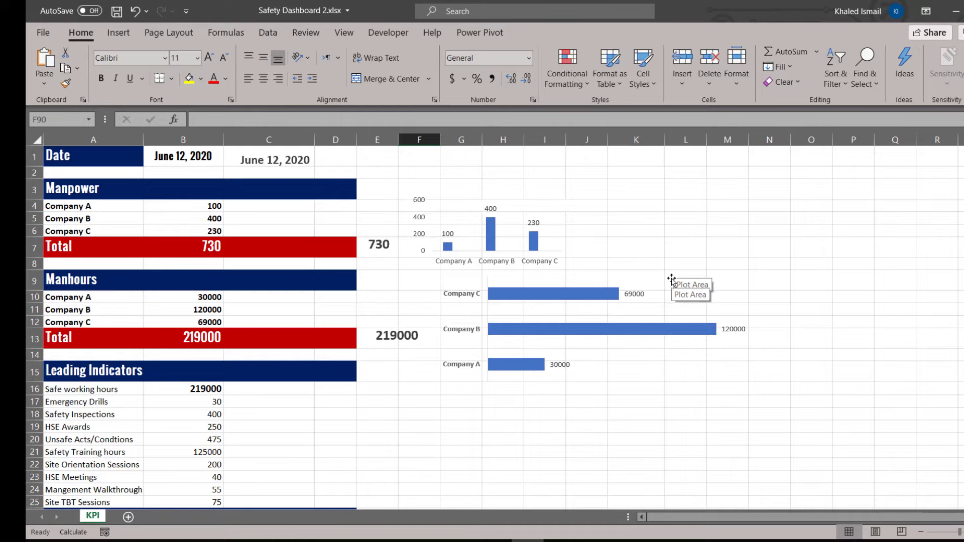
pyautogui.click(652, 136)
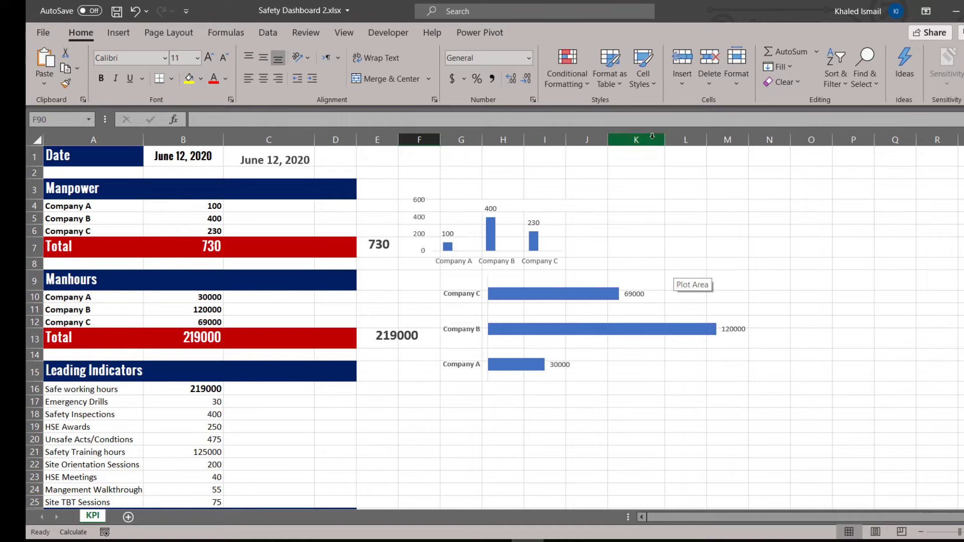
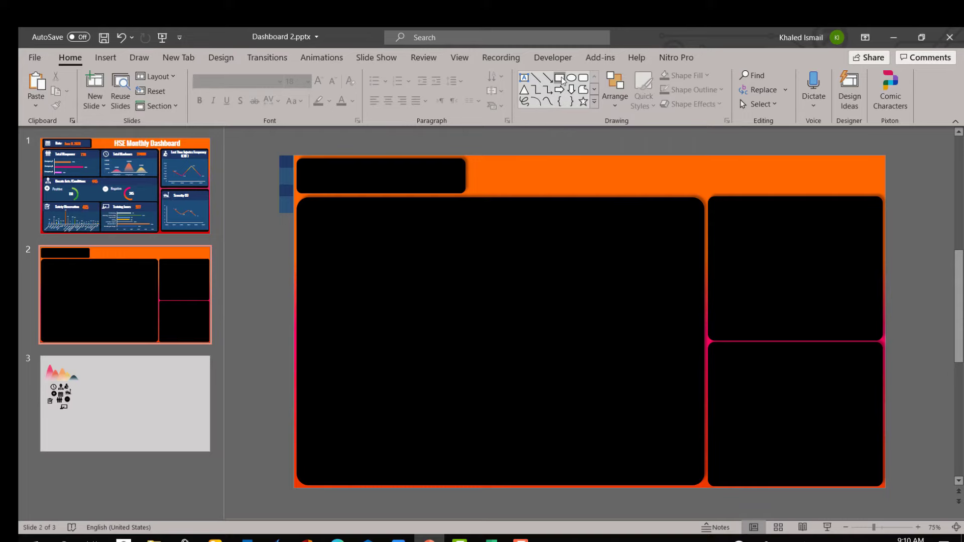
# - Draw a rounded rectangle about 4.66" wide and 2.22" high in the upper left of slide 2's large black panel
pyautogui.click(583, 77)
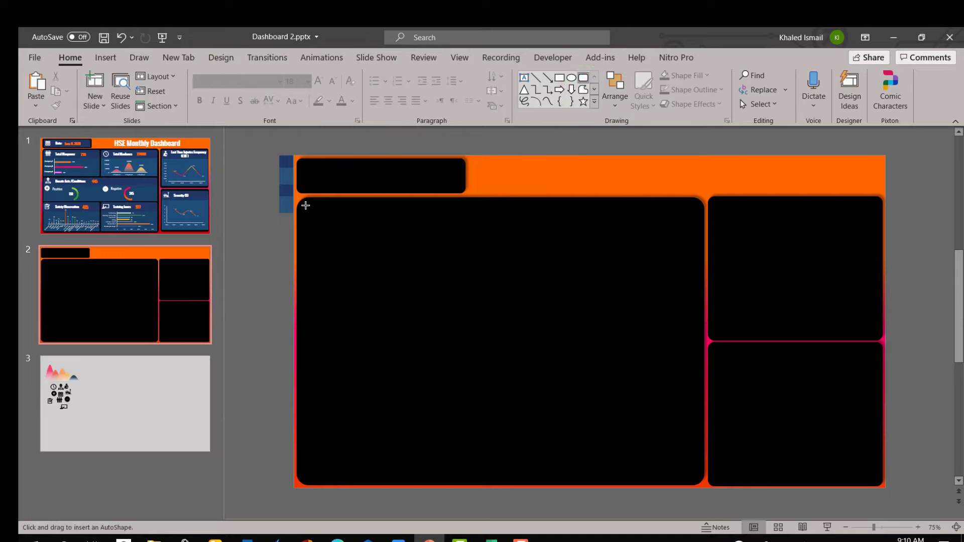
pyautogui.moveTo(305, 206); pyautogui.dragTo(507, 304)
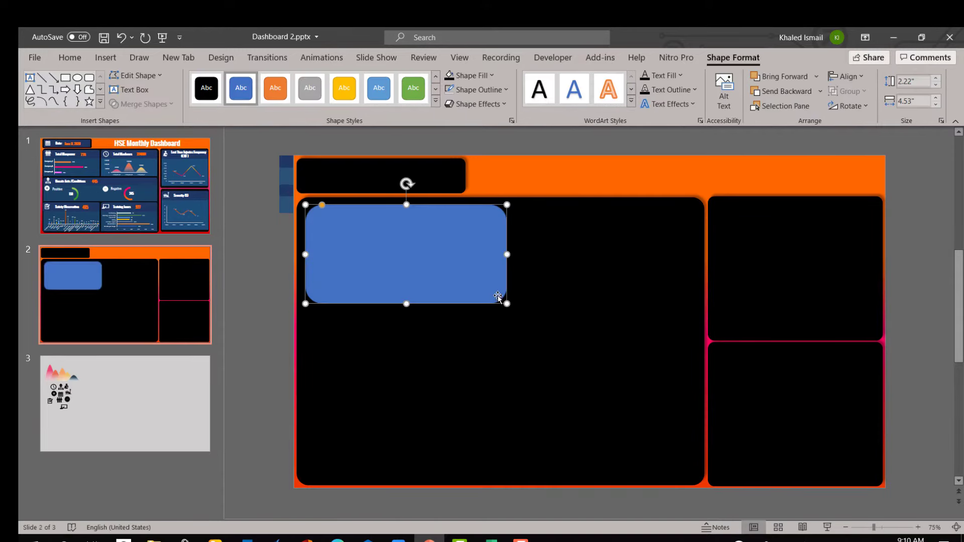
pyautogui.moveTo(508, 257)
pyautogui.mouseDown()
pyautogui.moveTo(496, 257)
pyautogui.moveTo(513, 254)
pyautogui.mouseUp()
pyautogui.click(392, 246)
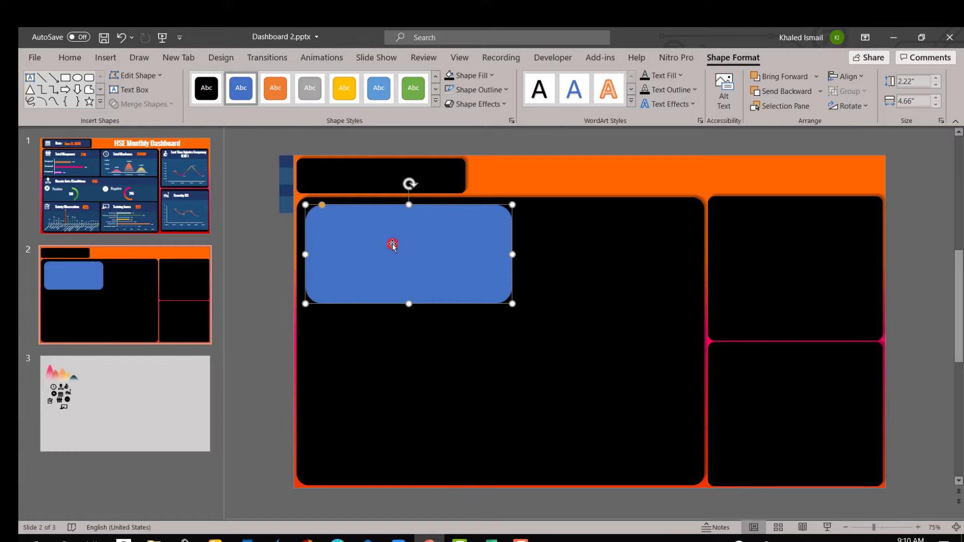
# - Reduce the blue rectangle's corner rounding, shift it slightly, and resize it to about 4.69" by 2.31"
pyautogui.click(321, 209)
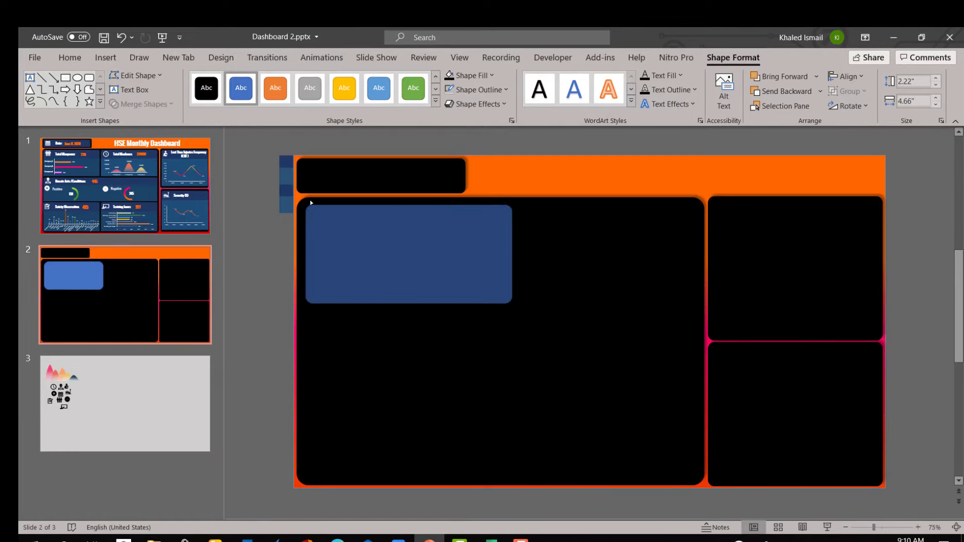
pyautogui.click(355, 232)
pyautogui.moveTo(355, 232); pyautogui.dragTo(362, 242)
pyautogui.moveTo(510, 304); pyautogui.dragTo(511, 308)
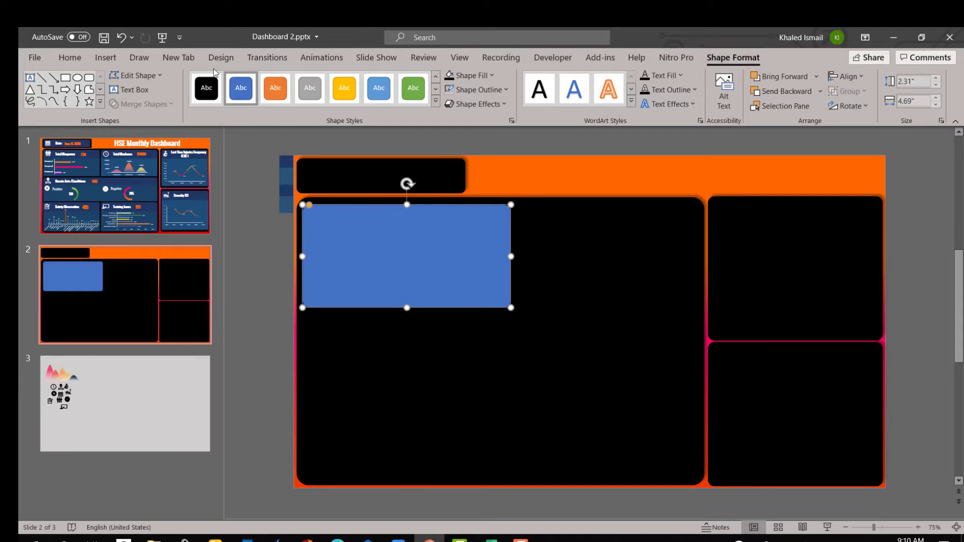
# - Remove the outline from the blue rounded rectangle
pyautogui.click(70, 57)
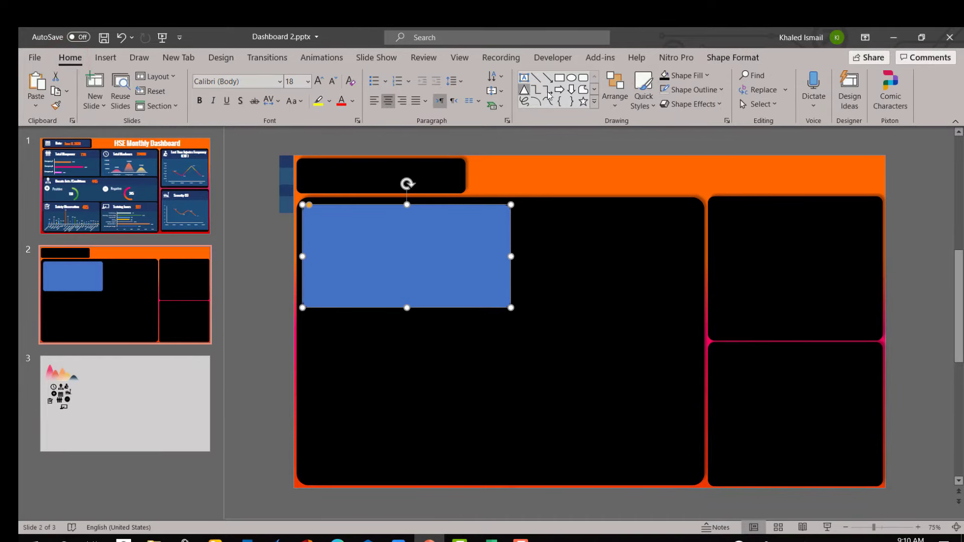
pyautogui.click(726, 58)
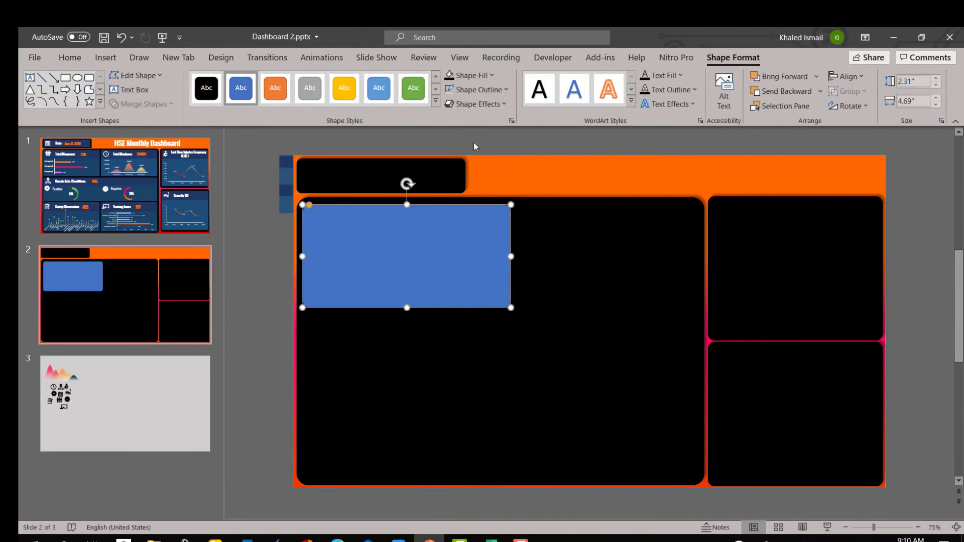
pyautogui.click(480, 95)
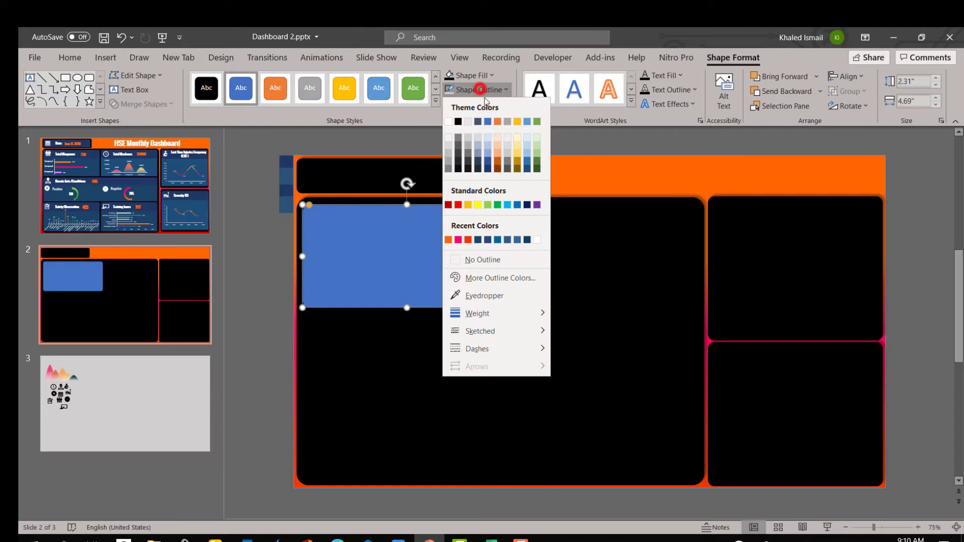
pyautogui.click(490, 259)
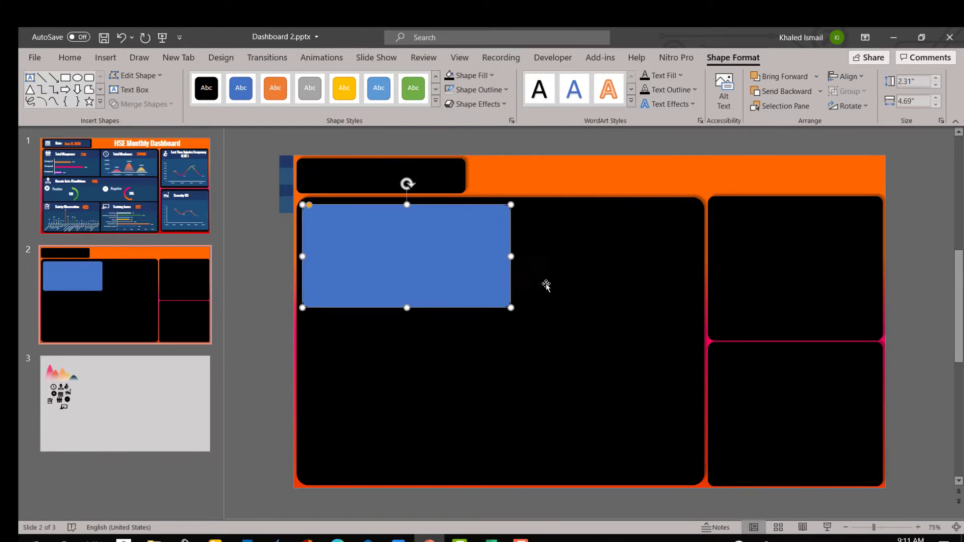
# - Fill the rounded rectangle with the lighter slate blue sampled by Eyedropper from the color swatches beside the slide
pyautogui.rightClick(485, 257)
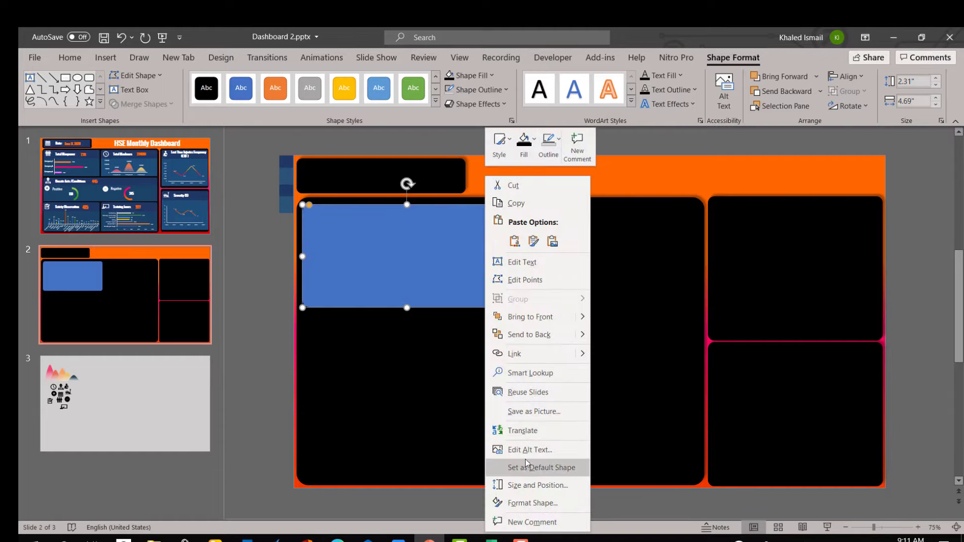
pyautogui.click(536, 504)
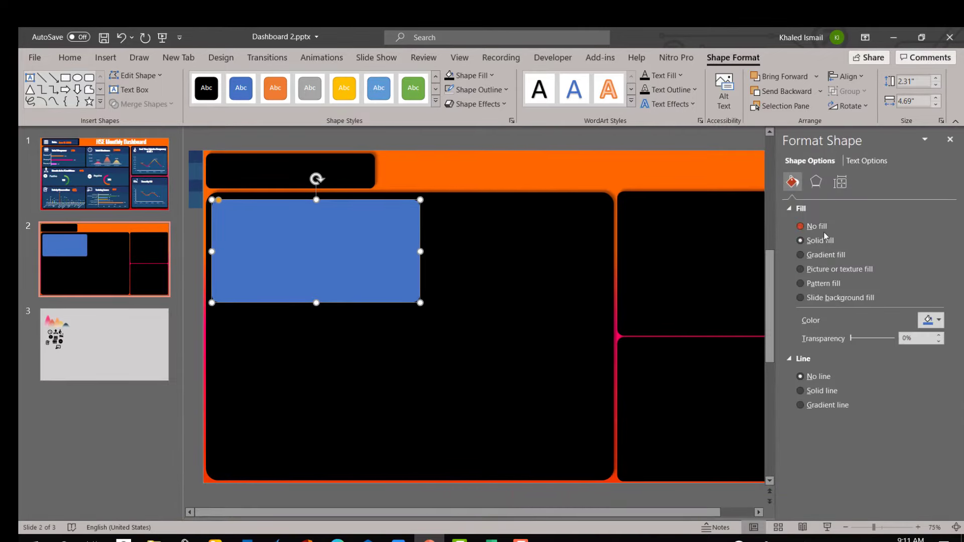
pyautogui.click(930, 320)
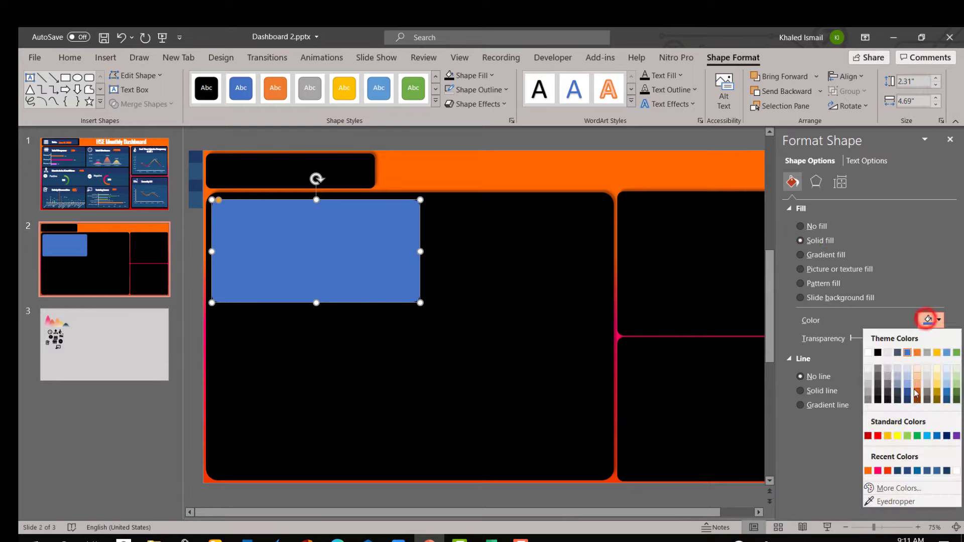
pyautogui.click(886, 501)
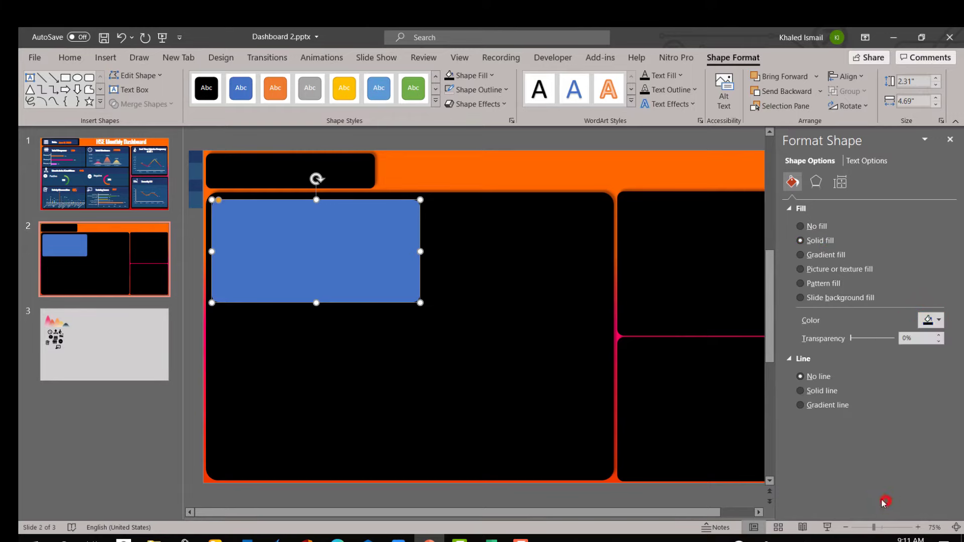
pyautogui.click(197, 173)
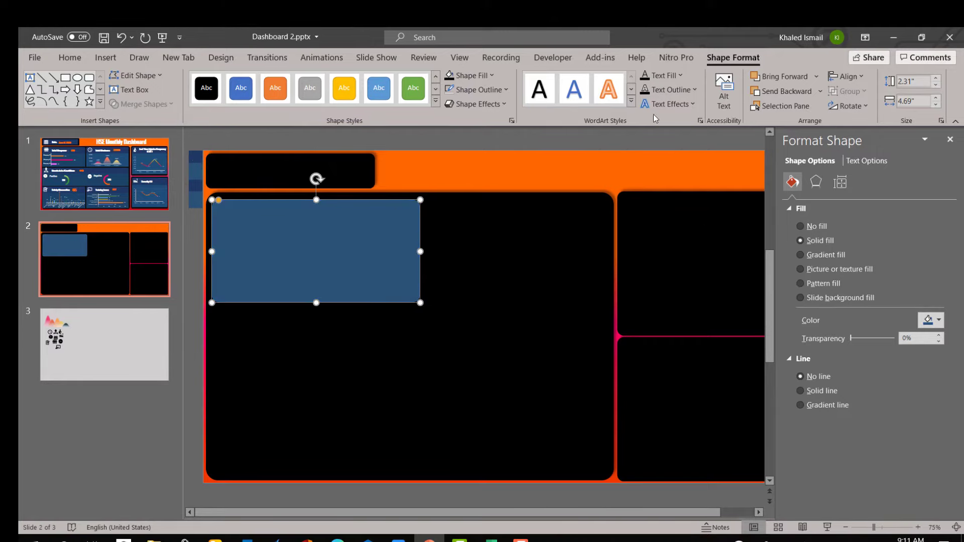
pyautogui.click(531, 142)
# - Duplicate the slate blue rectangle and shrink the copy to about 2.38" by 1.17"
pyautogui.click(366, 268)
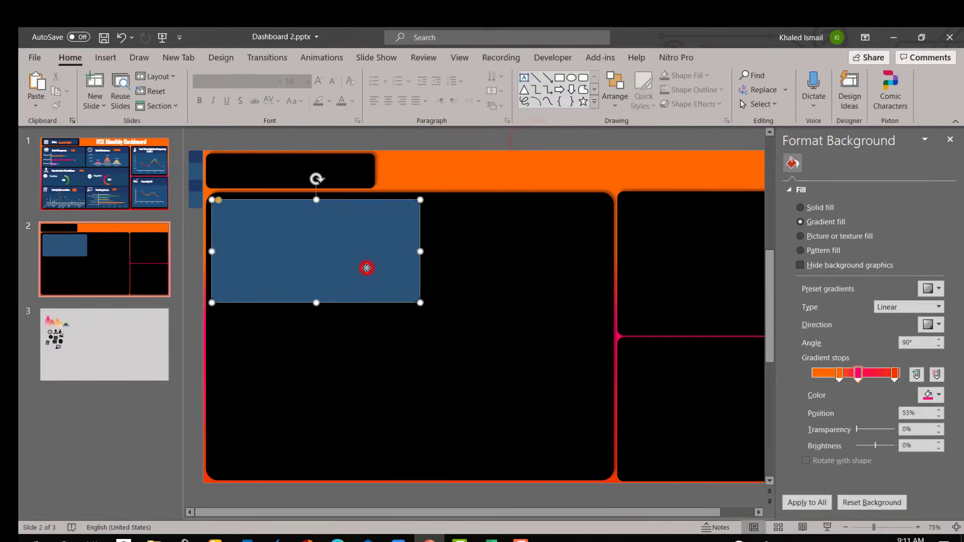
pyautogui.hotkey('ctrl', 'd')
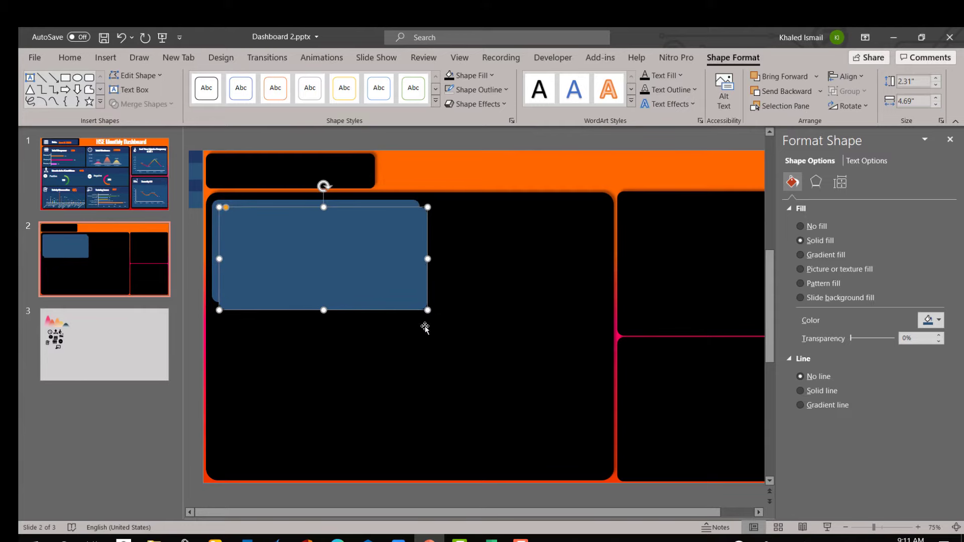
pyautogui.moveTo(427, 309); pyautogui.dragTo(325, 260)
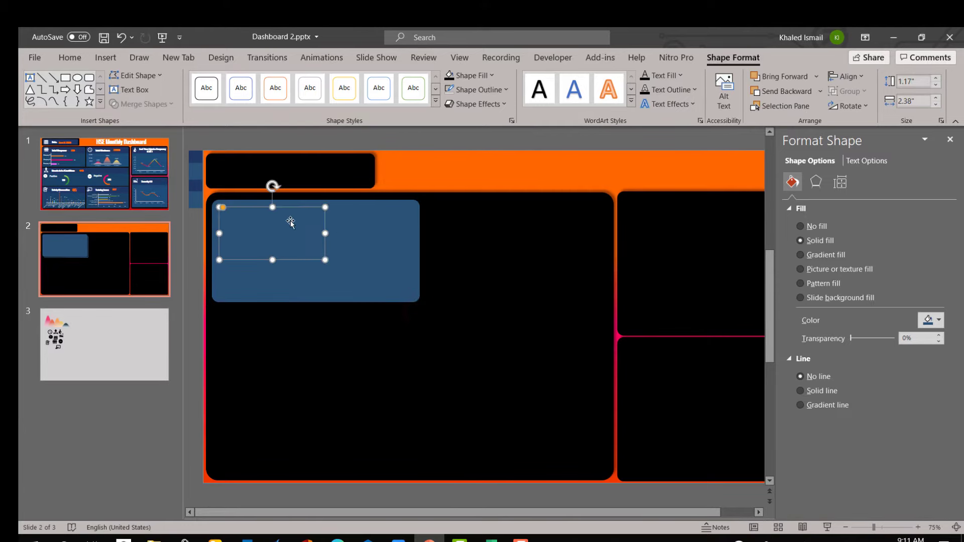
pyautogui.click(931, 321)
pyautogui.click(884, 502)
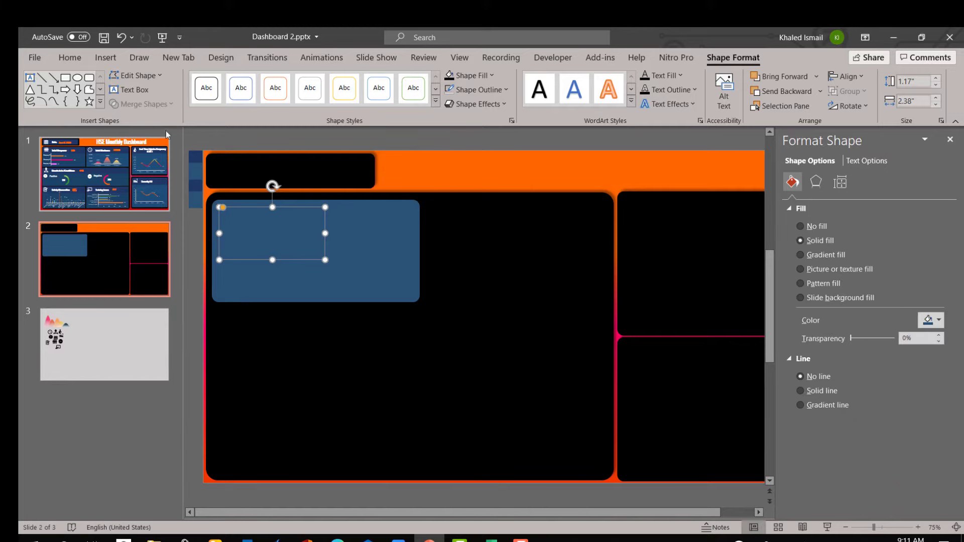
pyautogui.click(197, 169)
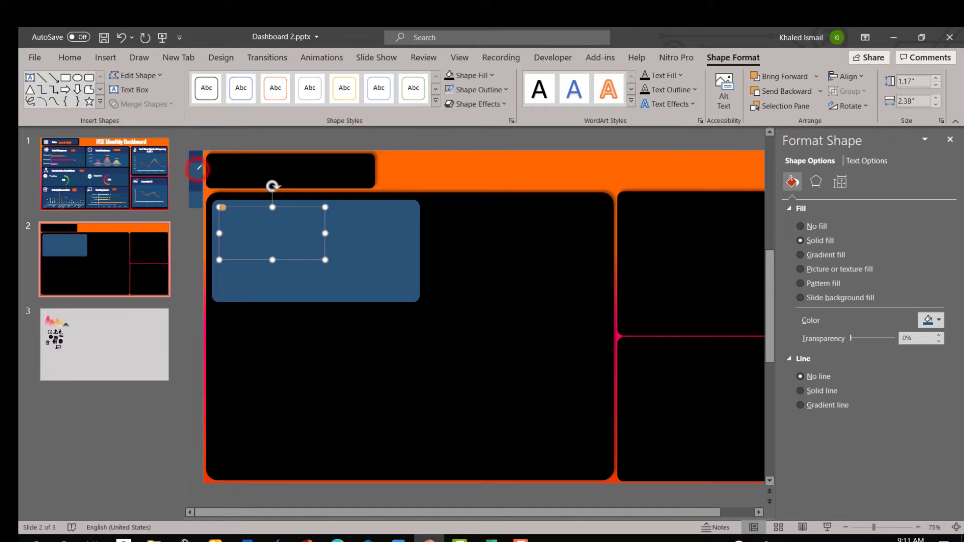
# - Fill the smaller rectangle with the dark navy sampled by Eyedropper from the topmost swatch beside the slide
pyautogui.click(932, 321)
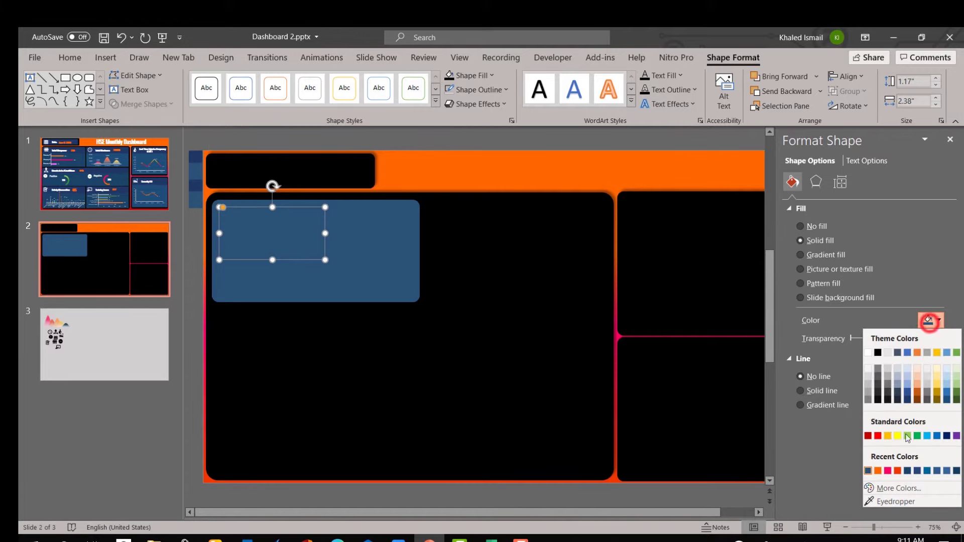
pyautogui.click(887, 502)
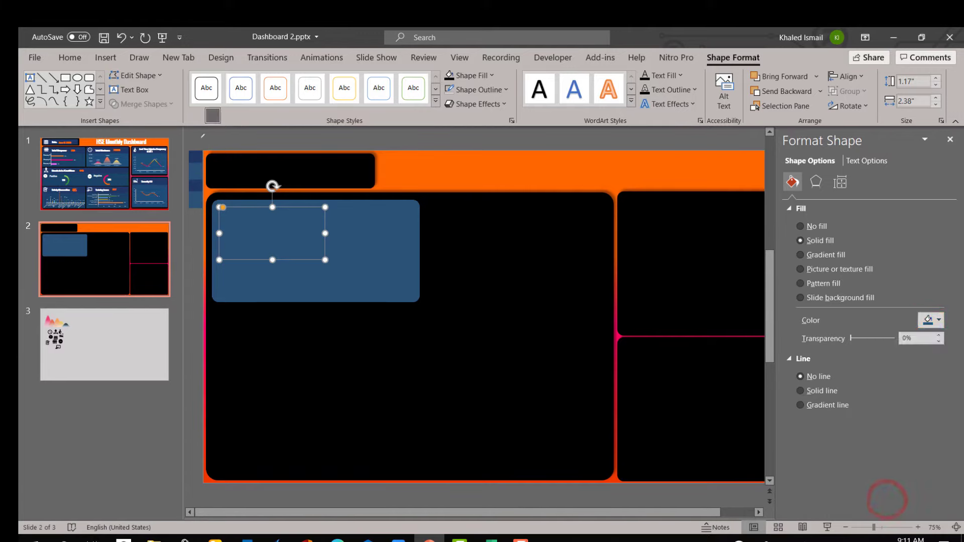
pyautogui.click(199, 154)
# - Resize the navy rectangle to about 4.69" by 0.86" and align it as a header band along the base rectangle's top edge
pyautogui.moveTo(325, 233); pyautogui.dragTo(408, 233)
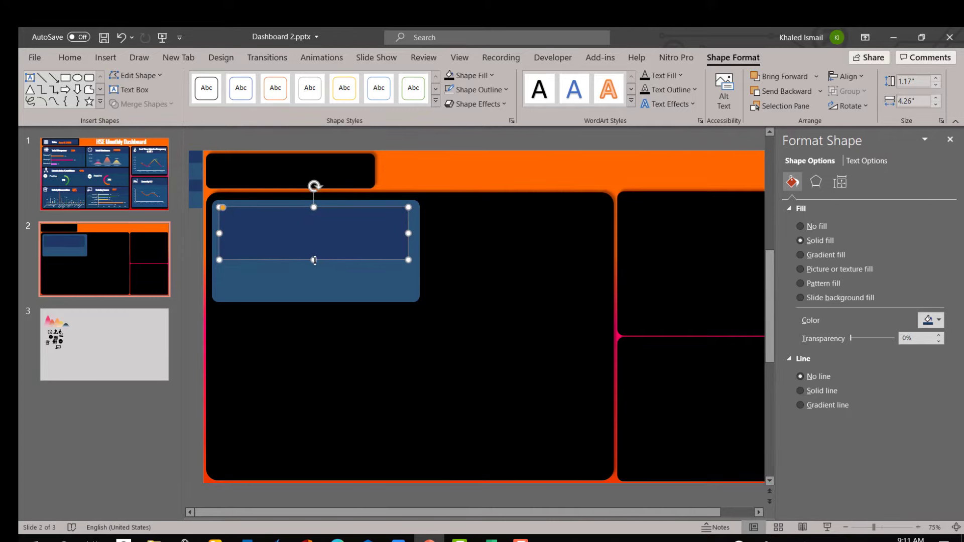
pyautogui.moveTo(314, 260); pyautogui.dragTo(314, 214)
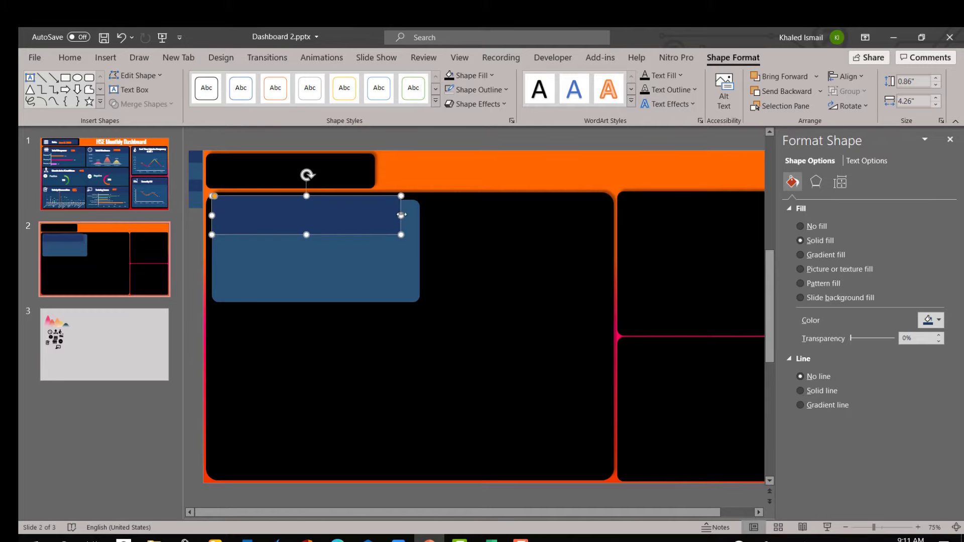
pyautogui.moveTo(401, 215); pyautogui.dragTo(420, 214)
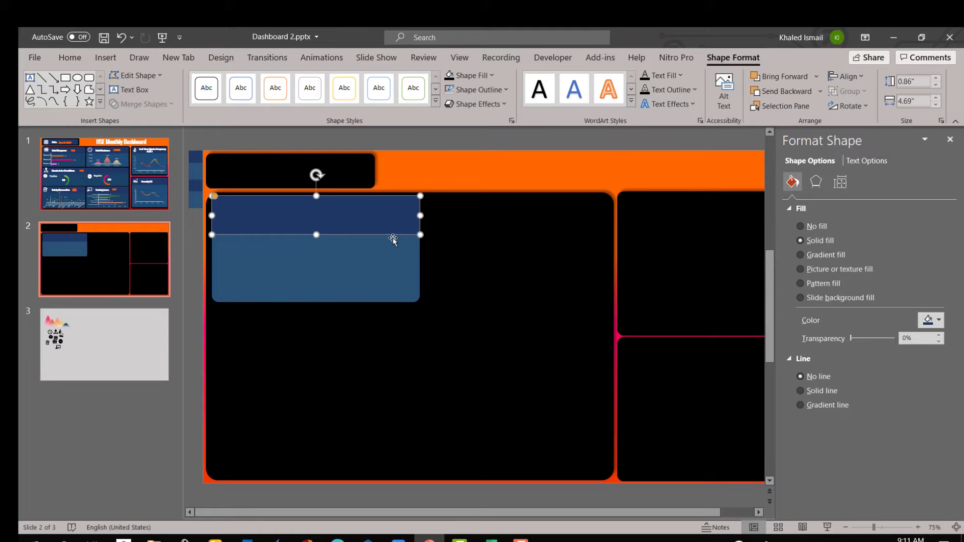
pyautogui.moveTo(419, 215); pyautogui.dragTo(420, 215)
pyautogui.moveTo(216, 197); pyautogui.dragTo(241, 220)
# - Extend the base rectangle downward to about 2.5" high and group it with the navy header band
pyautogui.click(367, 295)
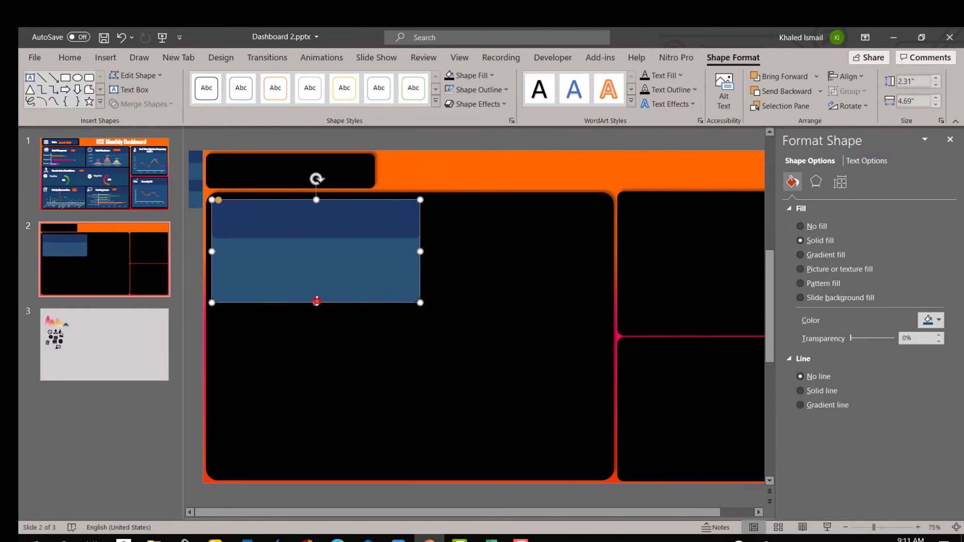
pyautogui.moveTo(316, 302); pyautogui.dragTo(317, 312)
pyautogui.keyDown('shift'); pyautogui.click(362, 224); pyautogui.keyUp('shift')
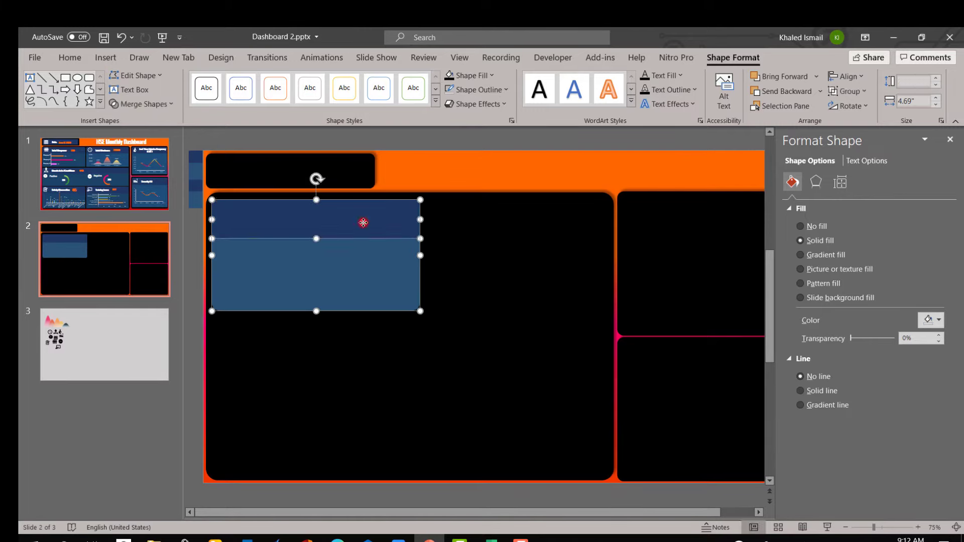
pyautogui.hotkey('ctrl', 'g')
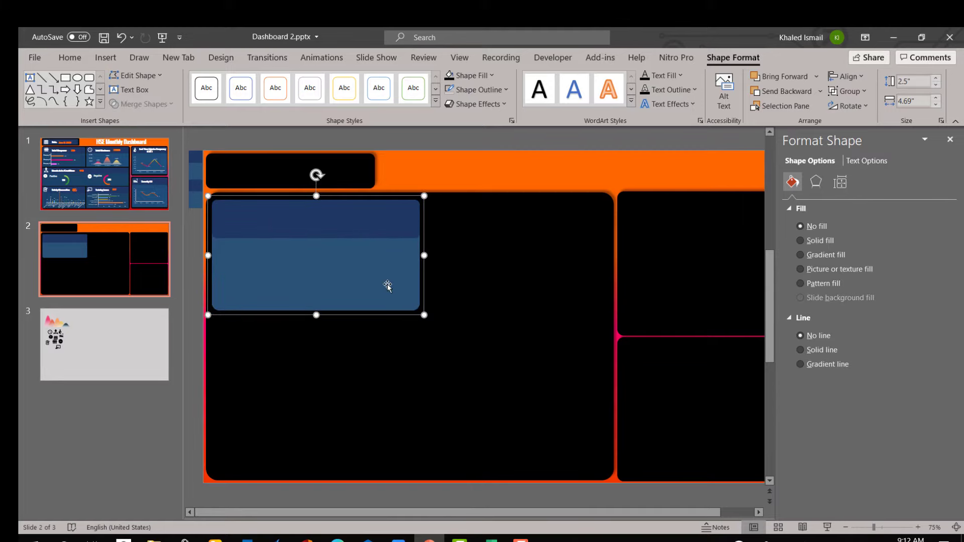
# - Copy the grouped card to the right of the original, and set the original card's width to 4.4"
pyautogui.moveTo(301, 257); pyautogui.dragTo(508, 249)
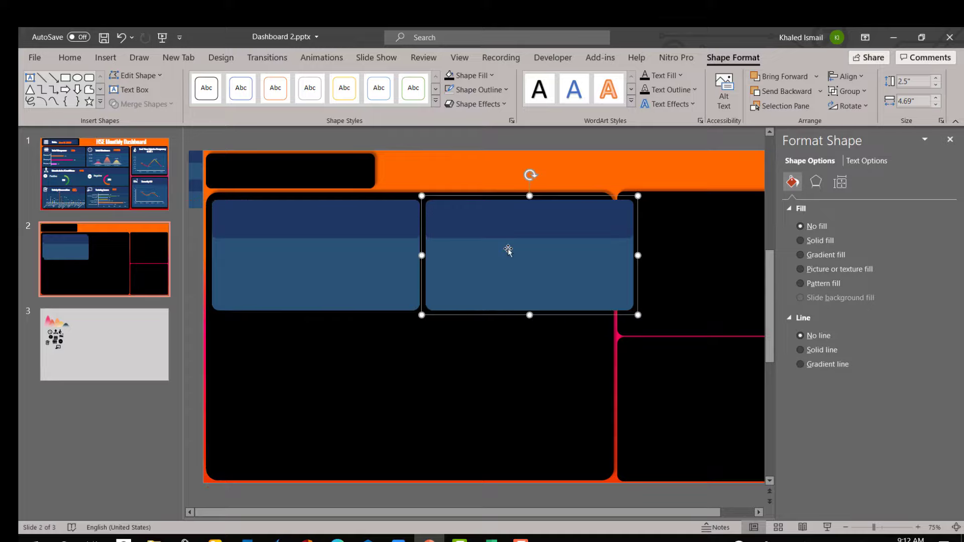
pyautogui.click(361, 248)
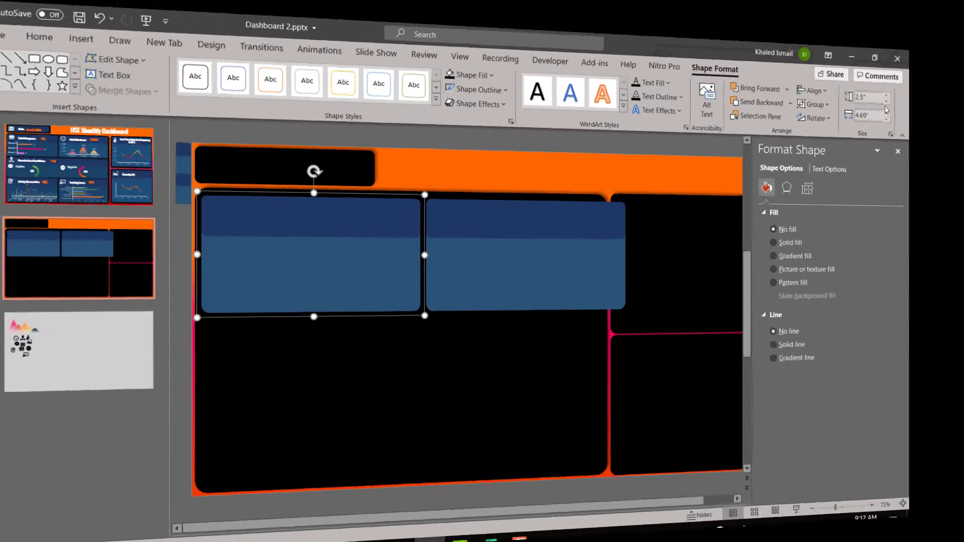
pyautogui.click(936, 104)
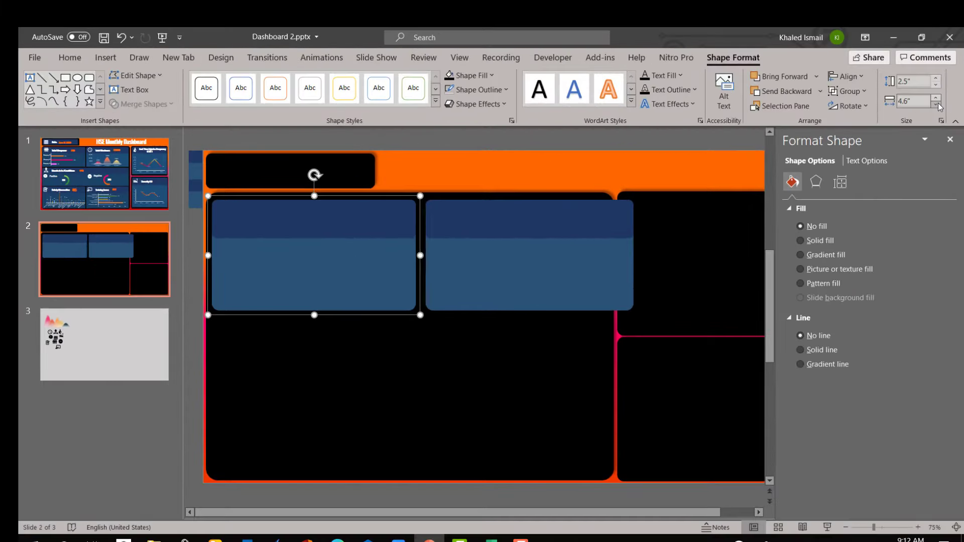
pyautogui.click(936, 105)
pyautogui.click(936, 104)
# - Move the copied card closer to the first one and set its width to 4.4" so both fit the black panel
pyautogui.click(594, 269)
pyautogui.moveTo(594, 269); pyautogui.dragTo(581, 267)
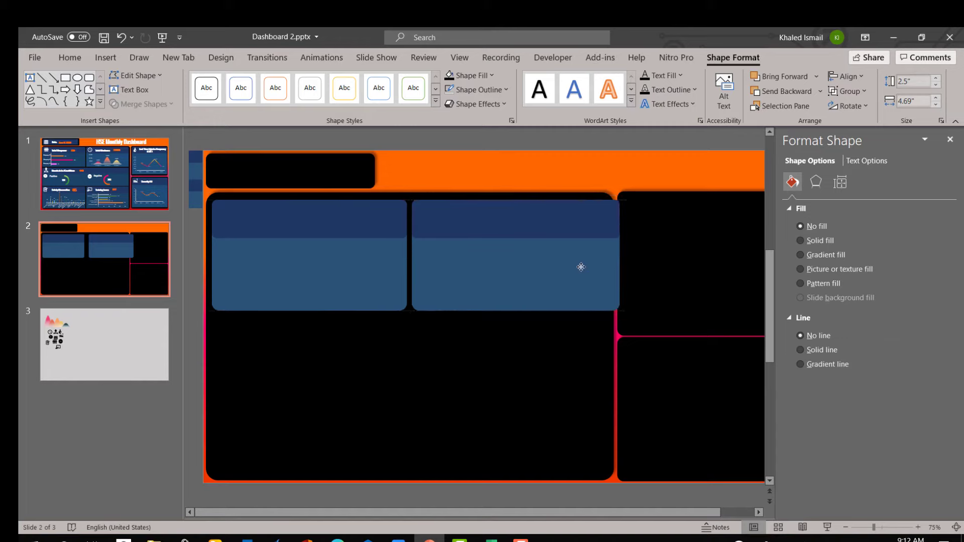
pyautogui.click(937, 104)
pyautogui.click(936, 105)
pyautogui.click(936, 105)
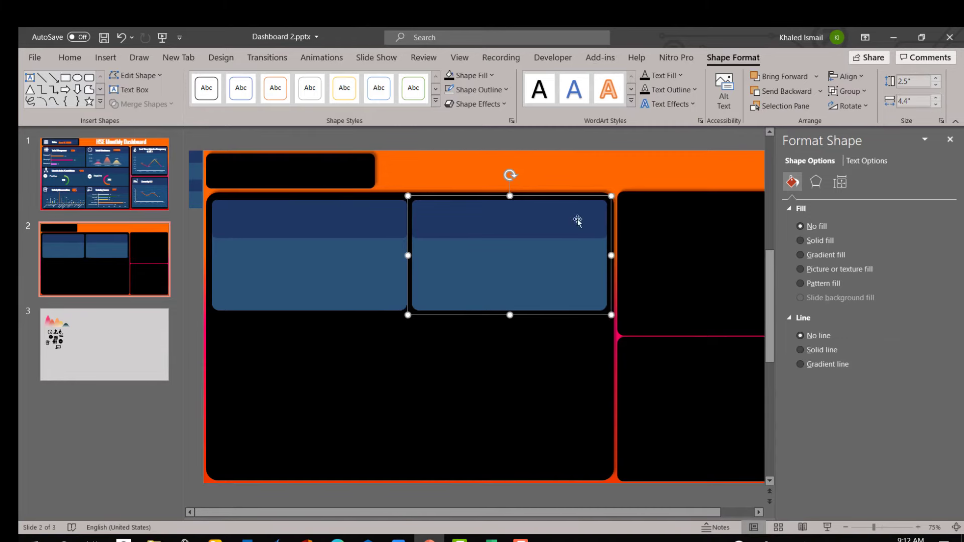
pyautogui.press('Tab')
pyautogui.click(535, 341)
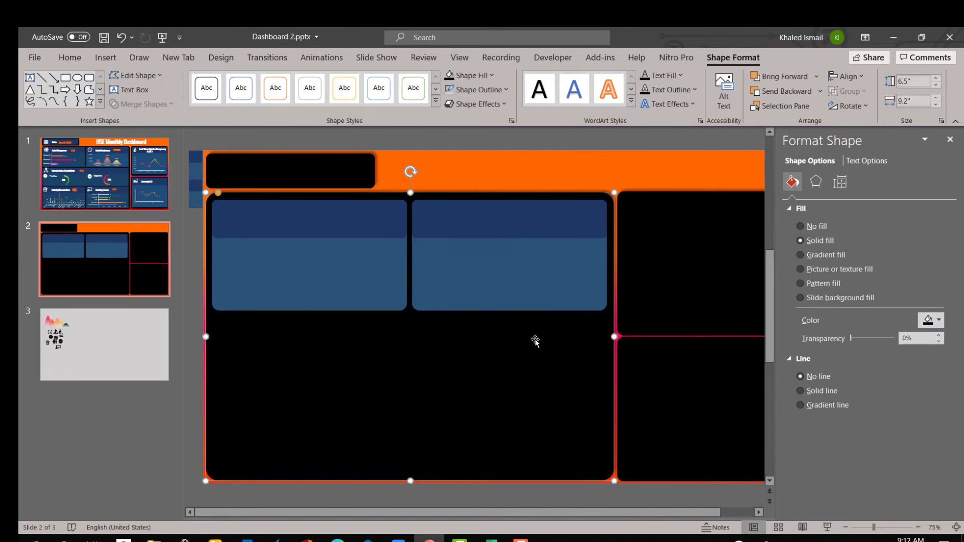
# - Copy the first card directly below itself and set the copy's height to 1.9"
pyautogui.click(353, 284)
pyautogui.moveTo(396, 296); pyautogui.dragTo(350, 385)
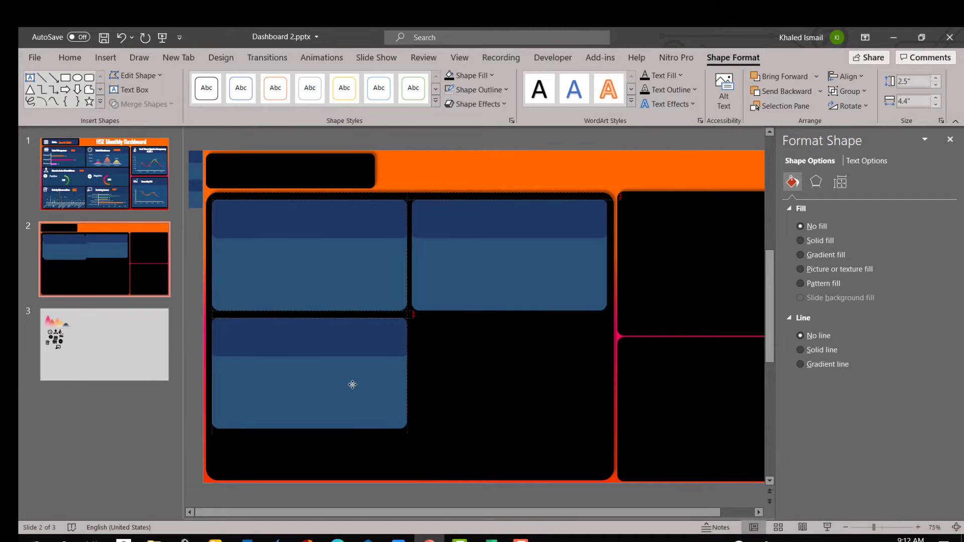
pyautogui.click(936, 84)
pyautogui.click(937, 85)
pyautogui.click(937, 86)
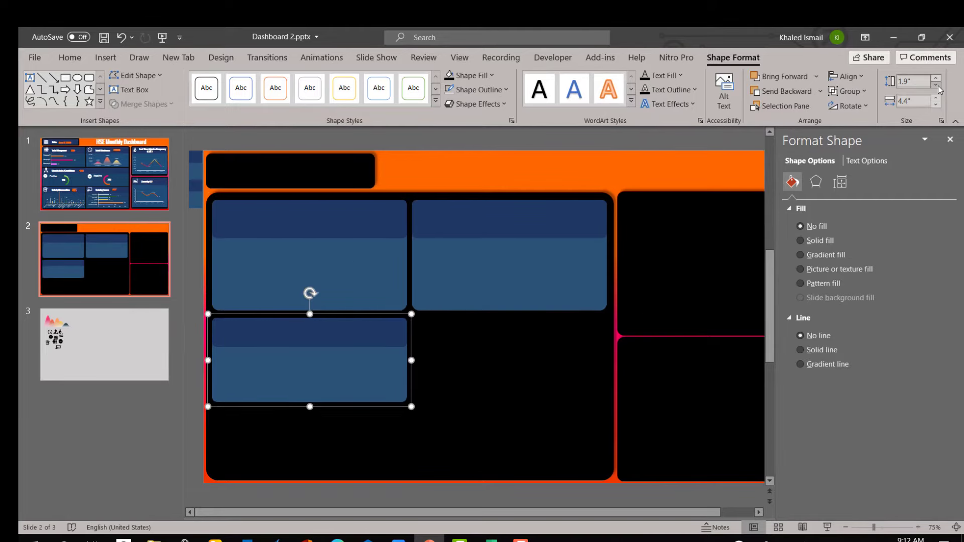
# - Reduce the third card's height to 1.5" and stretch it to about 8.91" wide, spanning both upper cards
pyautogui.click(936, 85)
pyautogui.click(937, 85)
pyautogui.moveTo(411, 351); pyautogui.dragTo(611, 352)
pyautogui.click(442, 334)
# - Set the wide card's navy header band to 0.86" high, matching the header of the first upper card
pyautogui.click(310, 217)
pyautogui.click(415, 329)
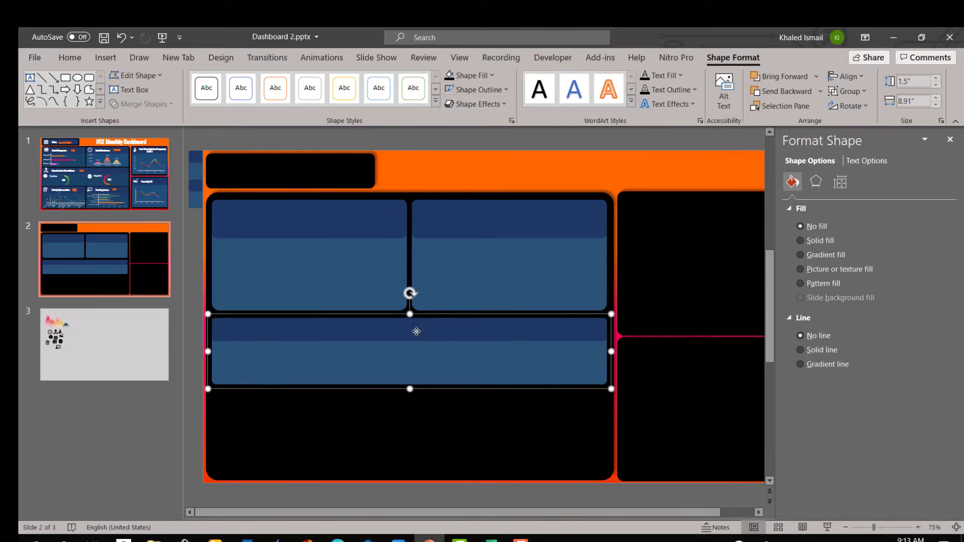
pyautogui.click(416, 329)
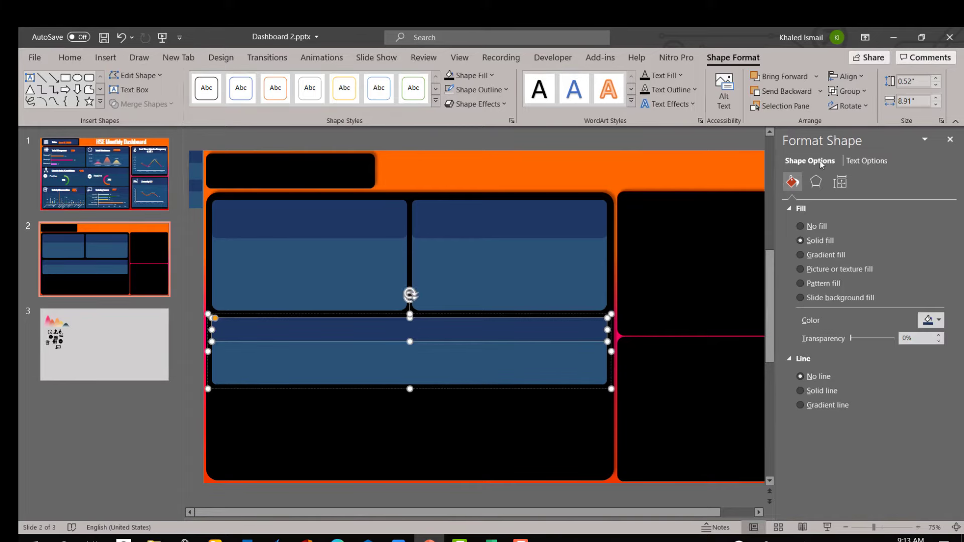
pyautogui.click(936, 78)
pyautogui.click(936, 86)
pyautogui.click(323, 226)
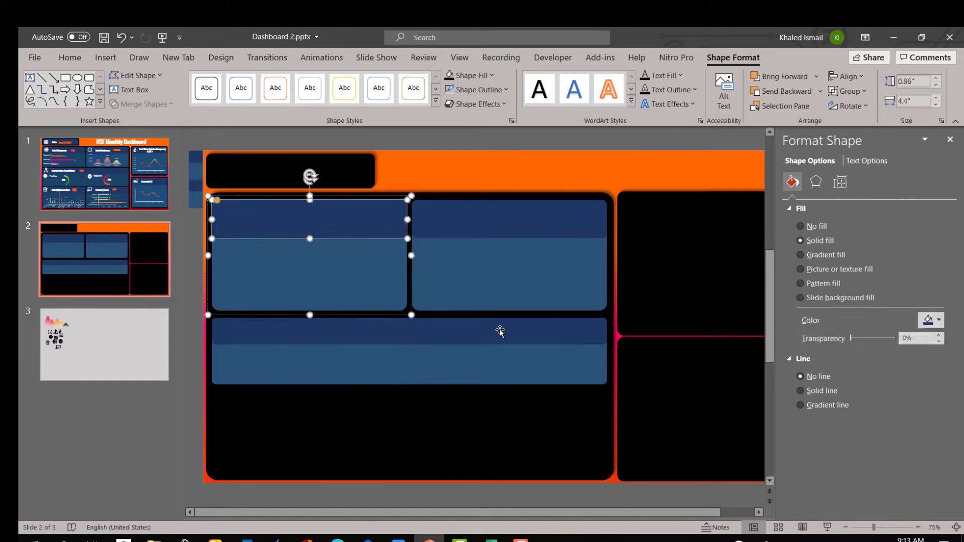
pyautogui.click(547, 327)
pyautogui.click(546, 326)
pyautogui.click(936, 78)
pyautogui.click(937, 77)
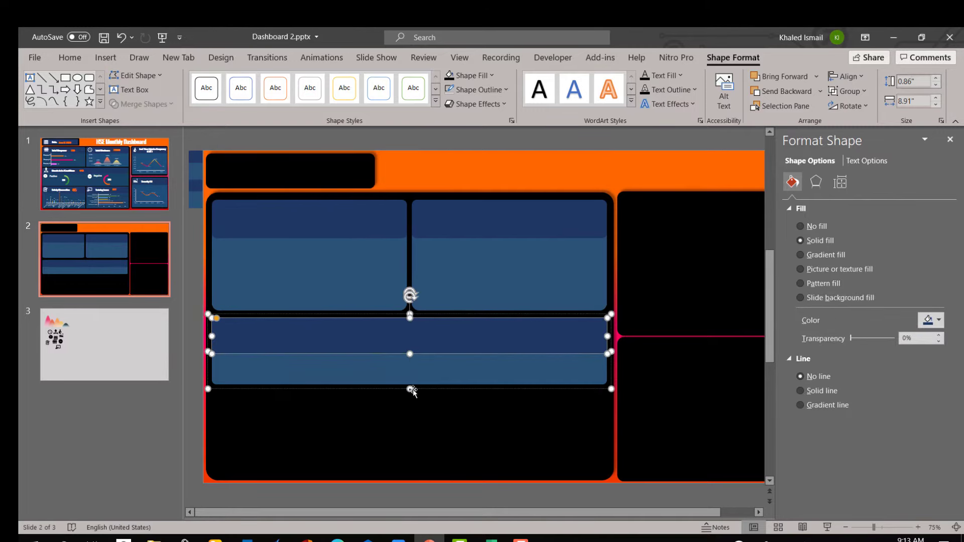
# - Raise the wide card slightly and copy the two upper cards together to the lower part of the large black panel
pyautogui.click(297, 332)
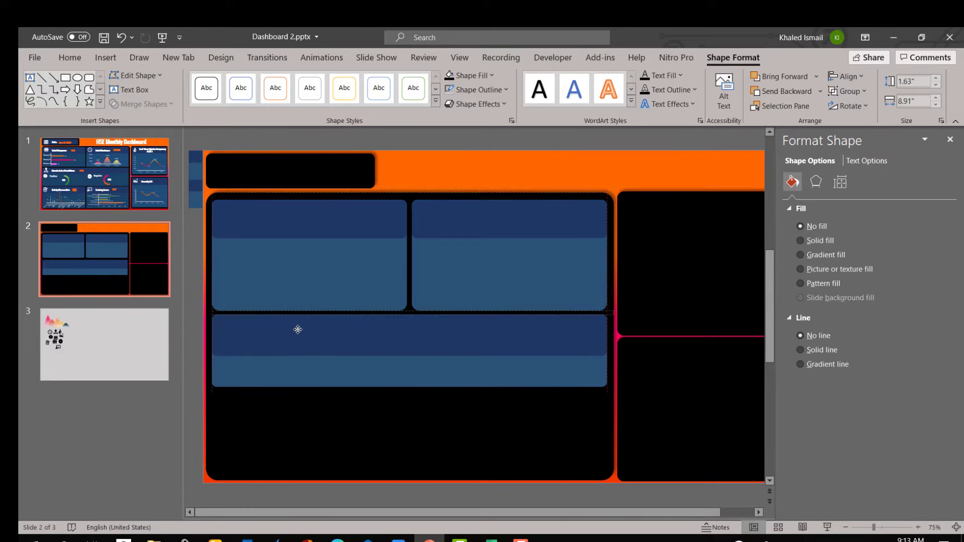
pyautogui.click(470, 271)
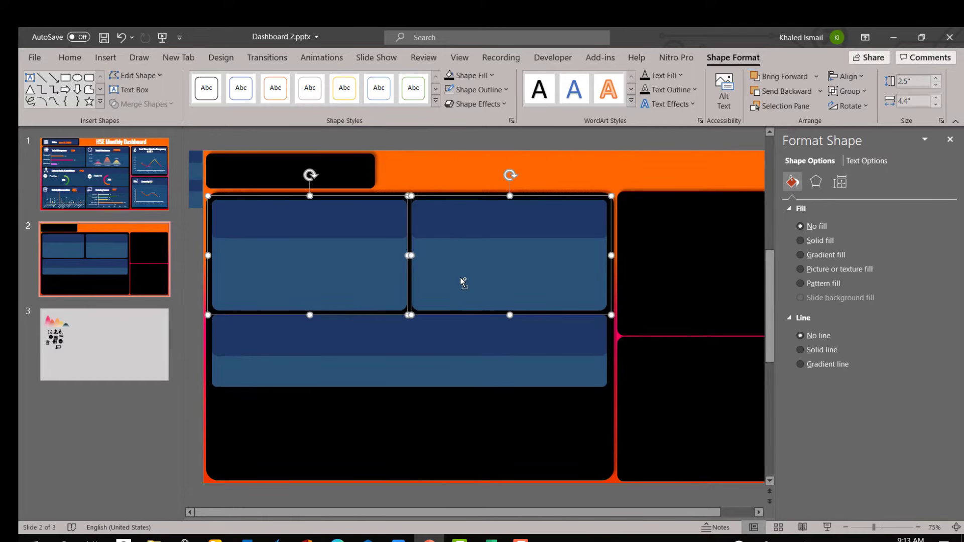
pyautogui.moveTo(463, 282); pyautogui.dragTo(479, 451)
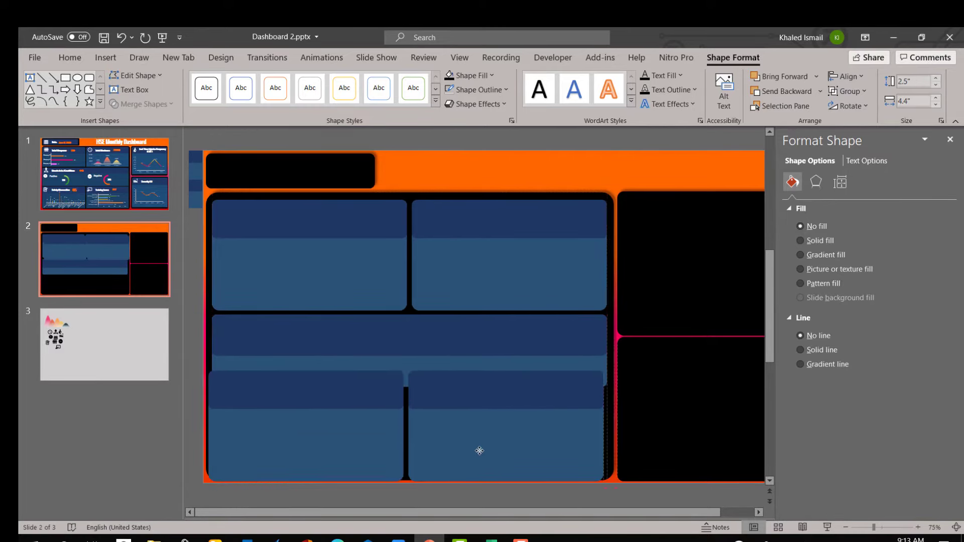
# - Shrink the wide middle card to about 1.52" high and 8.84" wide
pyautogui.click(408, 355)
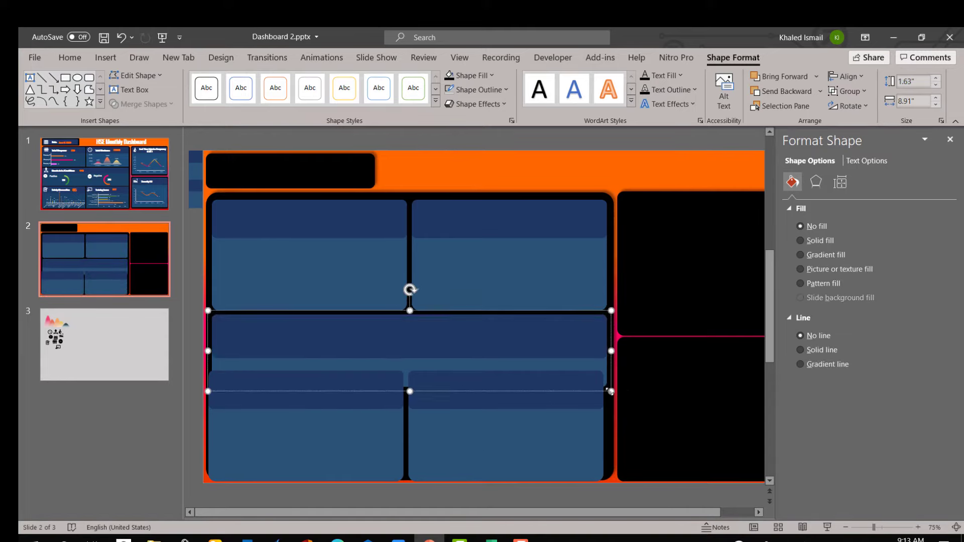
pyautogui.moveTo(610, 390); pyautogui.dragTo(600, 346)
pyautogui.click(447, 409)
pyautogui.click(372, 409)
# - Set the height of the two upper and two lower cards to 2.2"
pyautogui.click(505, 292)
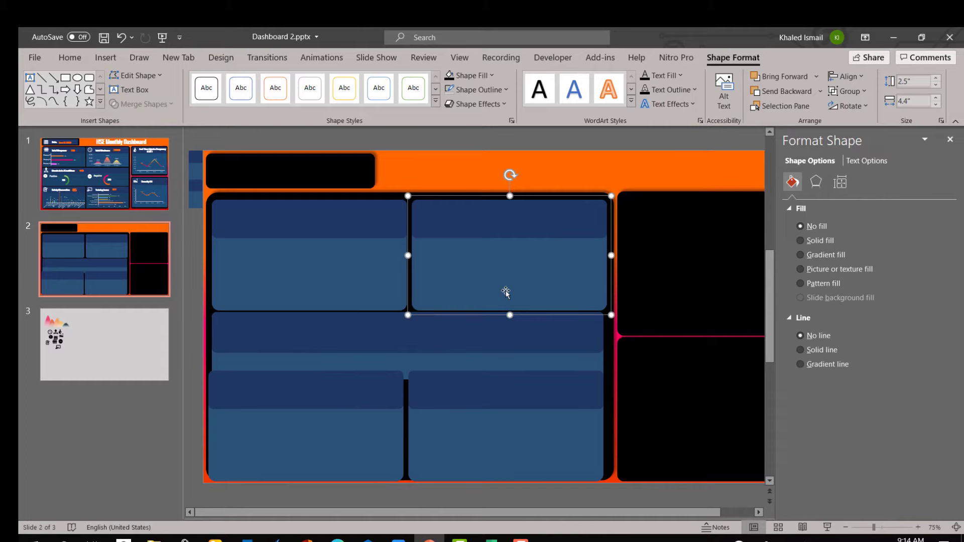
pyautogui.keyDown('shift'); pyautogui.click(352, 295); pyautogui.keyUp('shift')
pyautogui.keyDown('shift'); pyautogui.click(381, 417); pyautogui.keyUp('shift')
pyautogui.keyDown('shift'); pyautogui.click(466, 439); pyautogui.keyUp('shift')
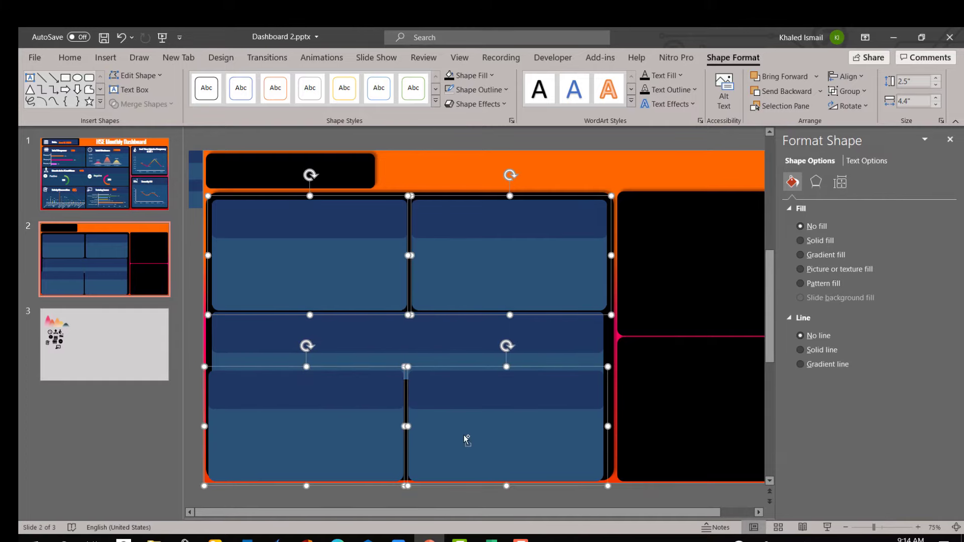
pyautogui.click(937, 84)
pyautogui.click(937, 84)
pyautogui.click(937, 85)
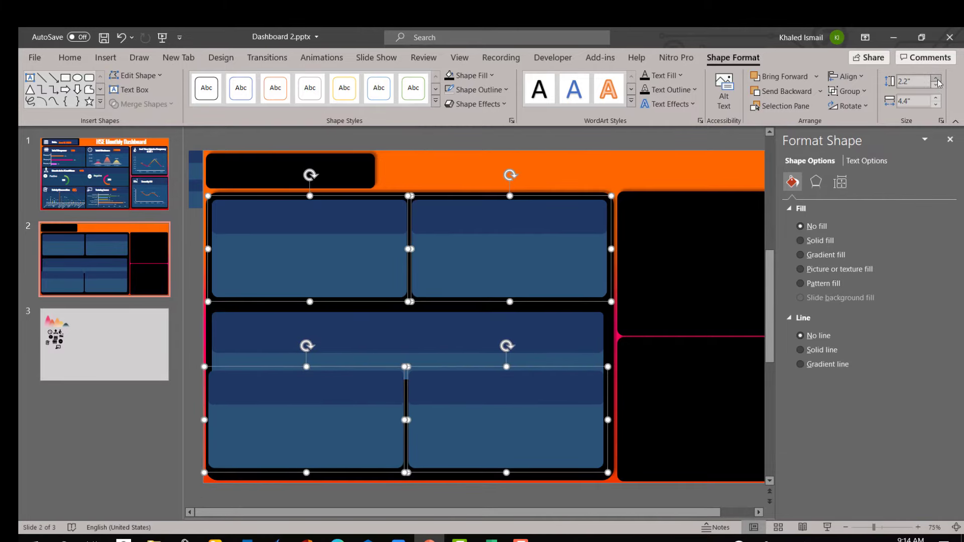
# - Shift the lower pair of cards down and center the wide card in the gap between the two rows
pyautogui.click(305, 435)
pyautogui.keyDown('shift'); pyautogui.click(477, 430); pyautogui.keyUp('shift')
pyautogui.moveTo(478, 430); pyautogui.dragTo(476, 433)
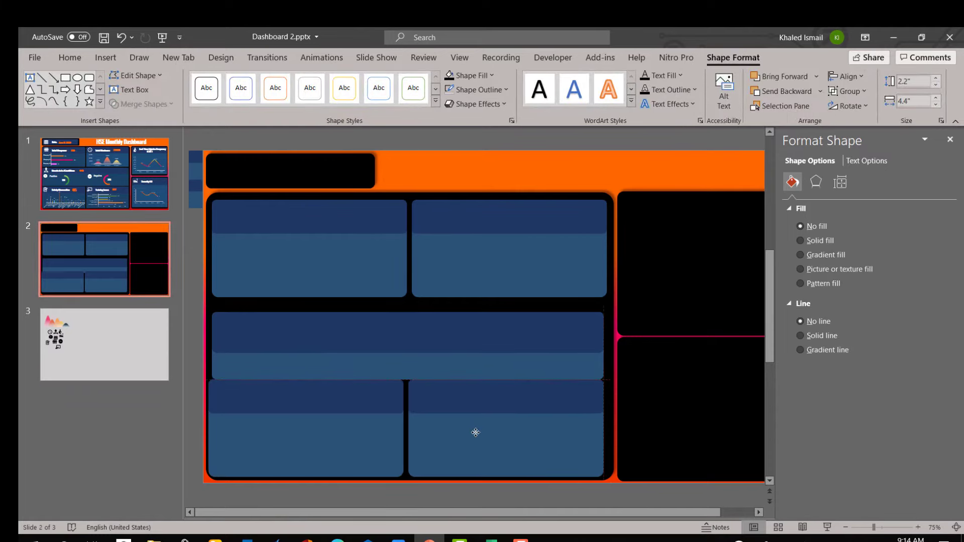
pyautogui.click(447, 361)
pyautogui.moveTo(447, 362); pyautogui.dragTo(449, 352)
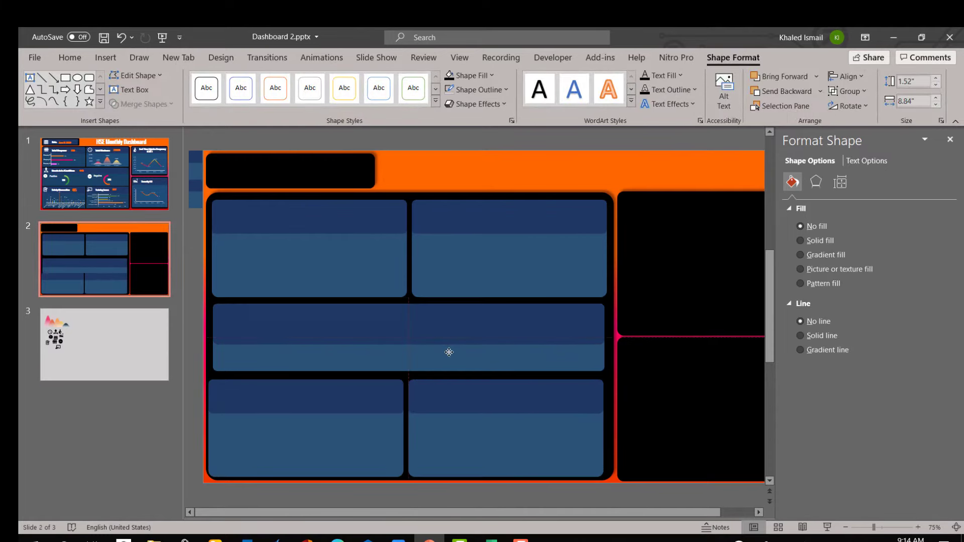
# - Place a copy of an upper card on each of the two side black panels and close the Format Shape pane
pyautogui.click(626, 491)
pyautogui.hscroll(2, 452, 276)
pyautogui.click(301, 251)
pyautogui.keyDown('shift'); pyautogui.click(455, 276); pyautogui.keyUp('shift')
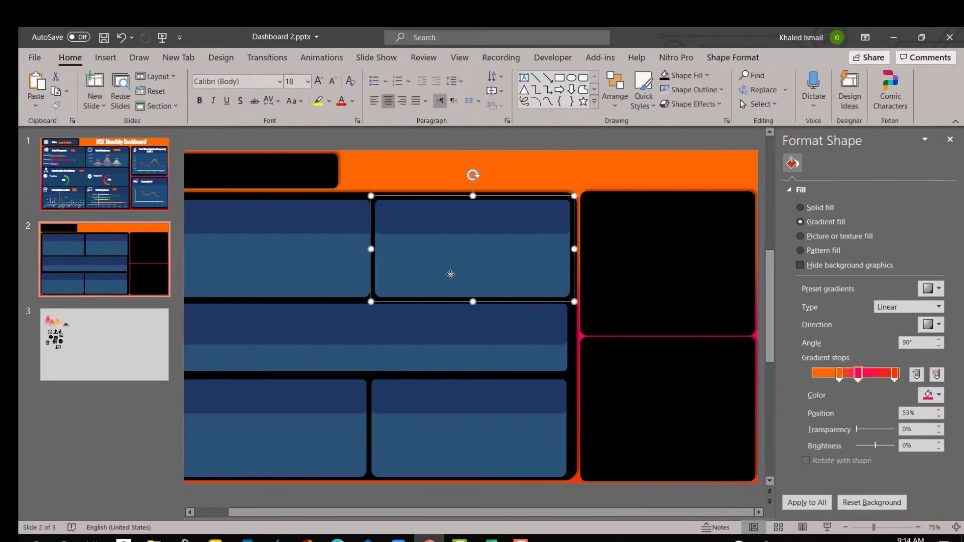
pyautogui.hscroll(-2, 567, 270)
pyautogui.moveTo(566, 270); pyautogui.dragTo(798, 402)
pyautogui.click(950, 139)
pyautogui.click(791, 275)
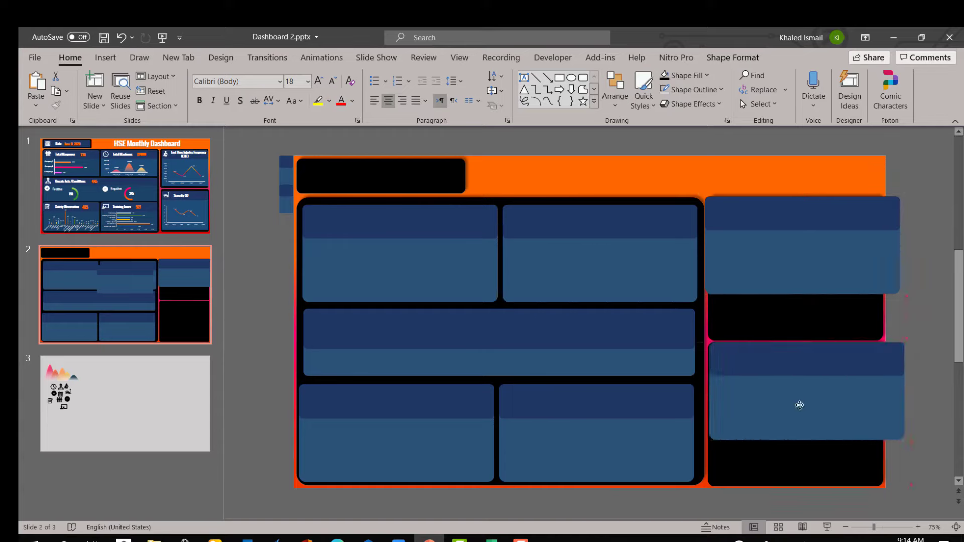
# - Set the upper side card's width to 3.7" and position it inside its black panel
pyautogui.click(784, 271)
pyautogui.doubleClick(785, 271)
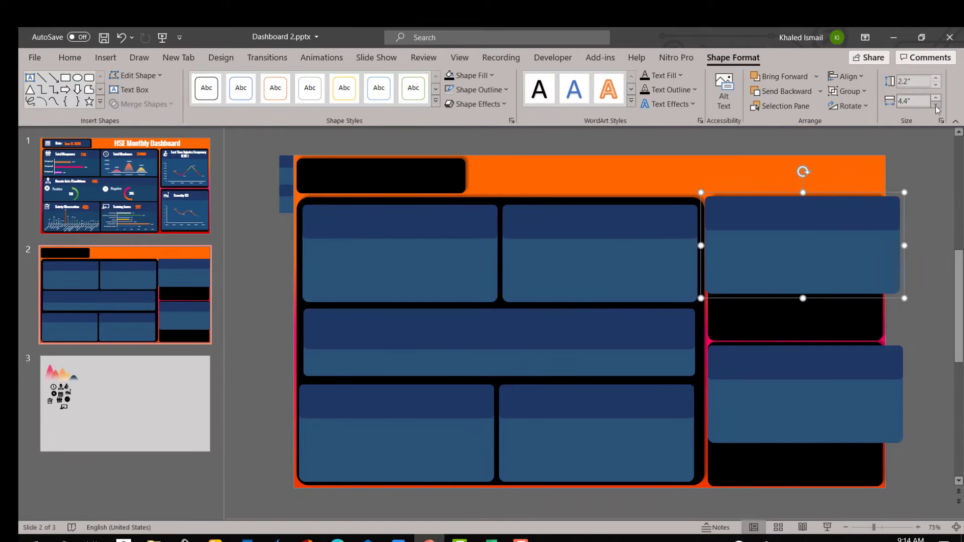
pyautogui.hotkey('shift', 'Left')
pyautogui.hotkey('shift', 'Left')
pyautogui.hotkey('shift', 'Left')
pyautogui.hotkey('shift', 'Left')
pyautogui.hotkey('shift', 'Left')
pyautogui.hotkey('shift', 'Left')
pyautogui.moveTo(811, 250); pyautogui.dragTo(813, 282)
pyautogui.click(936, 104)
pyautogui.click(936, 104)
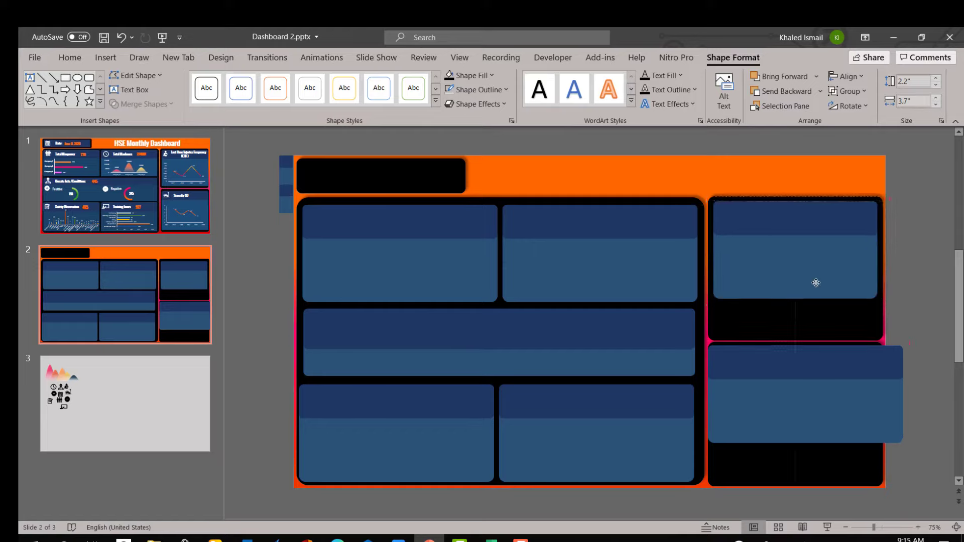
# - Set the upper side card's height to 2.9" so it fills its black panel
pyautogui.click(936, 78)
pyautogui.click(936, 78)
pyautogui.click(936, 79)
pyautogui.click(936, 78)
pyautogui.click(936, 79)
pyautogui.click(936, 79)
pyautogui.click(936, 79)
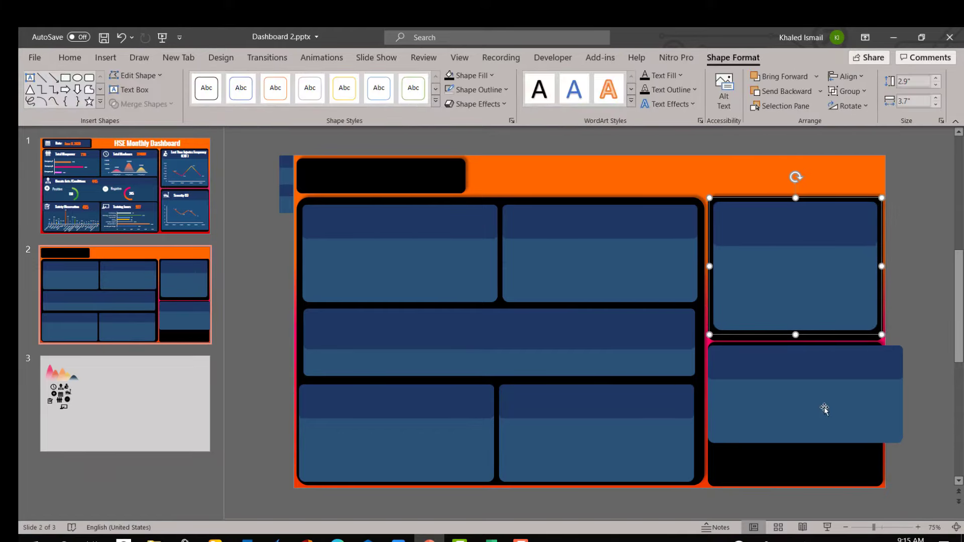
# - Set the lower side card to 2.9" high and 3.7" wide, and fit it inside its black panel
pyautogui.click(824, 409)
pyautogui.write('2.9')
pyautogui.press('Return')
pyautogui.click(902, 100)
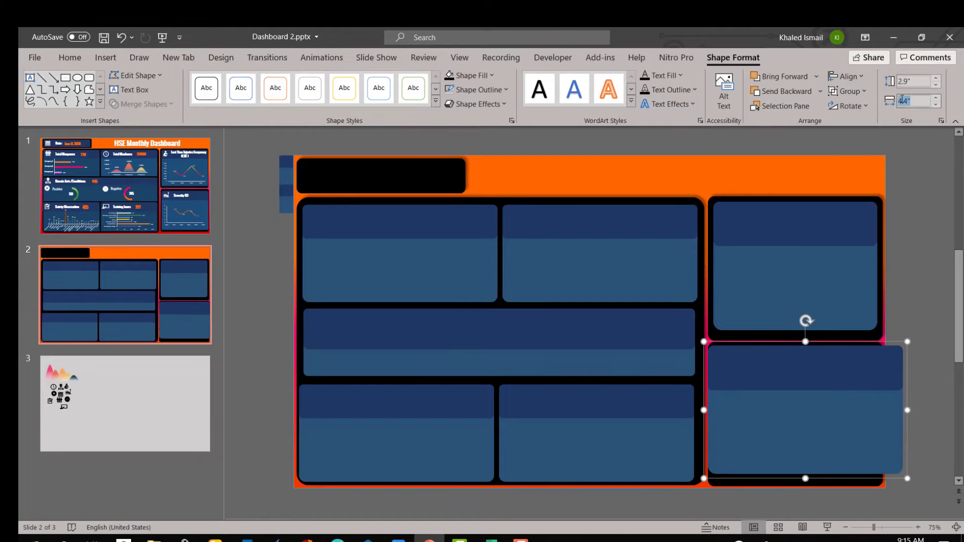
pyautogui.write('3.7')
pyautogui.press('Return')
pyautogui.moveTo(779, 408); pyautogui.dragTo(783, 407)
pyautogui.press('Escape')
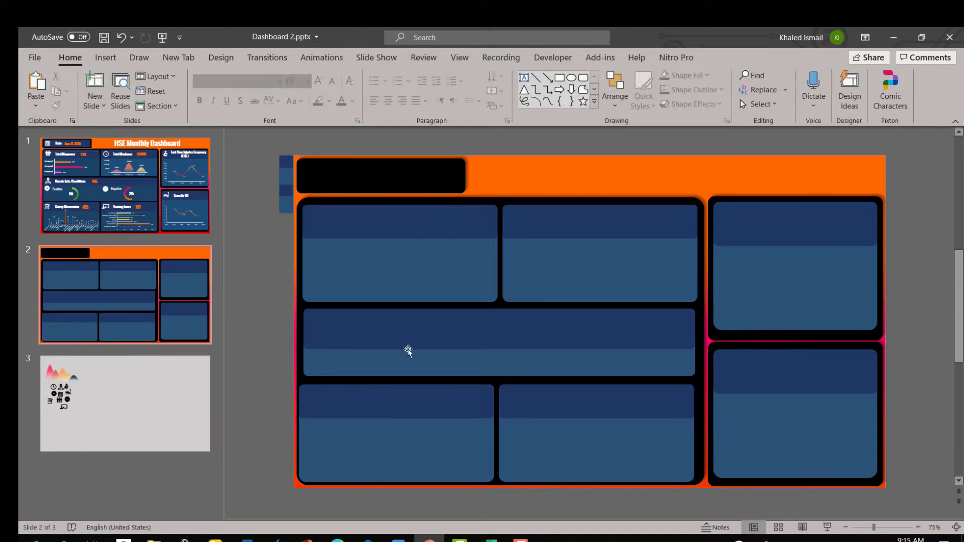
# - Shorten the wide middle card's navy header band to about 0.7" high
pyautogui.click(493, 340)
pyautogui.moveTo(501, 351); pyautogui.dragTo(501, 341)
pyautogui.moveTo(421, 325); pyautogui.dragTo(422, 325)
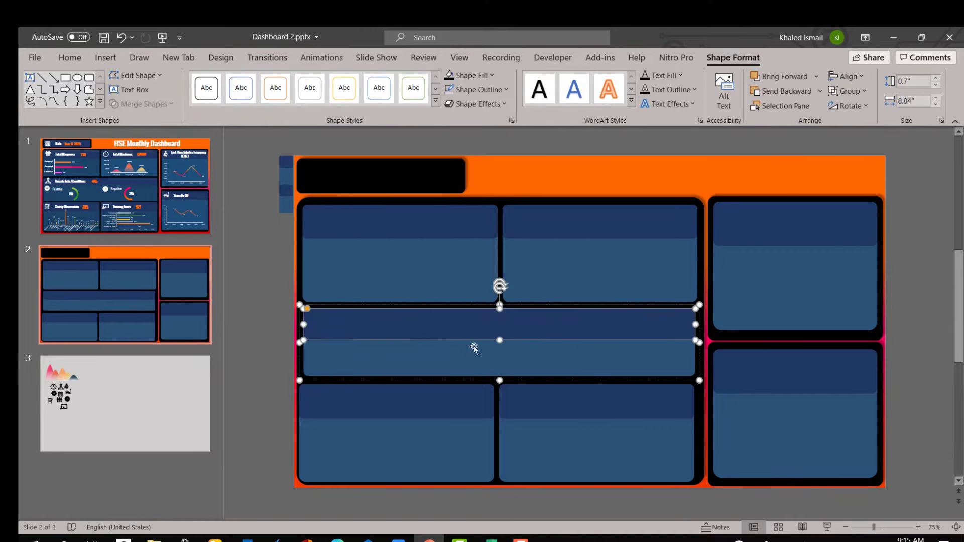
# - Shorten the navy header bands of both side cards, making the lower one about 0.79" high
pyautogui.click(800, 233)
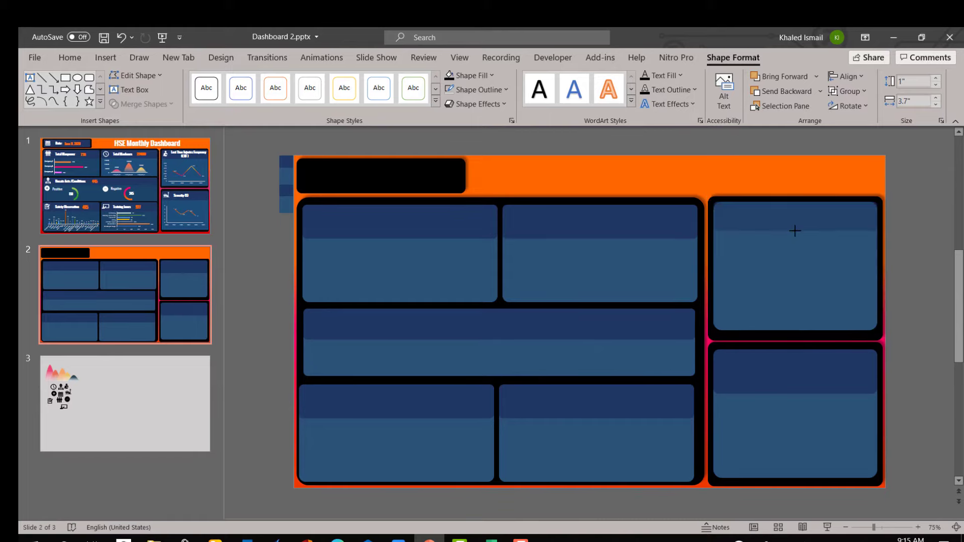
pyautogui.click(811, 378)
pyautogui.click(811, 379)
pyautogui.click(798, 381)
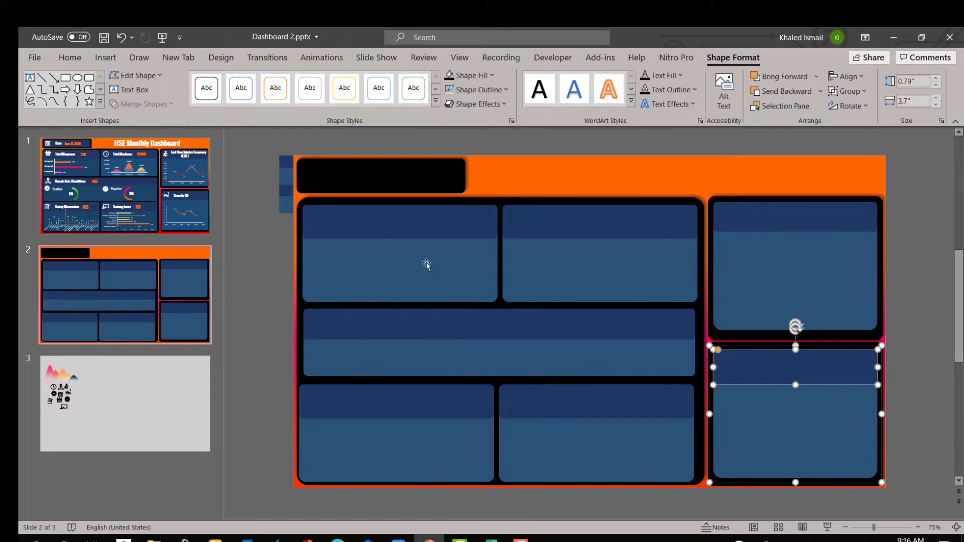
pyautogui.click(269, 420)
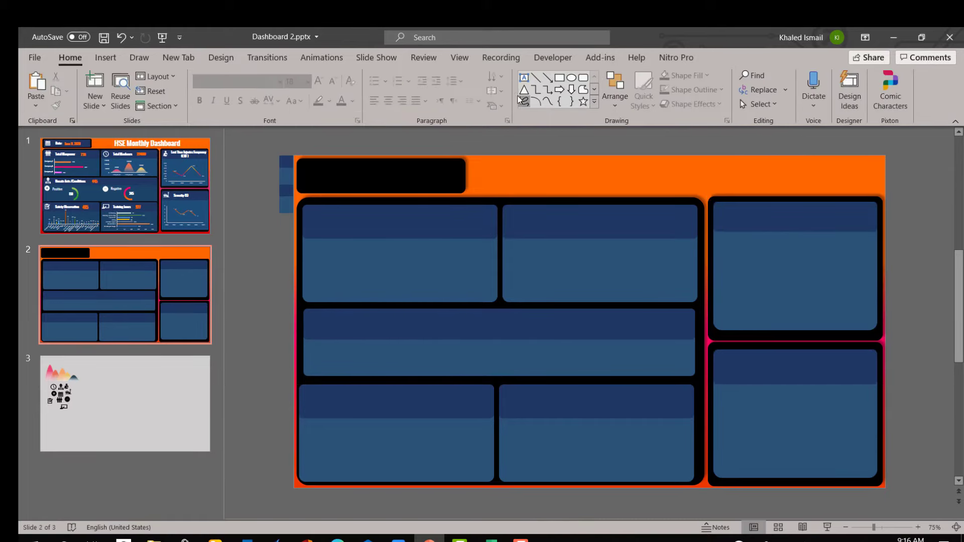
# - Draw a rounded rectangle about 0.58" by 3.59" inside the small black box, with no outline and the header bands' navy fill
pyautogui.click(582, 77)
pyautogui.moveTo(303, 164); pyautogui.dragTo(461, 187)
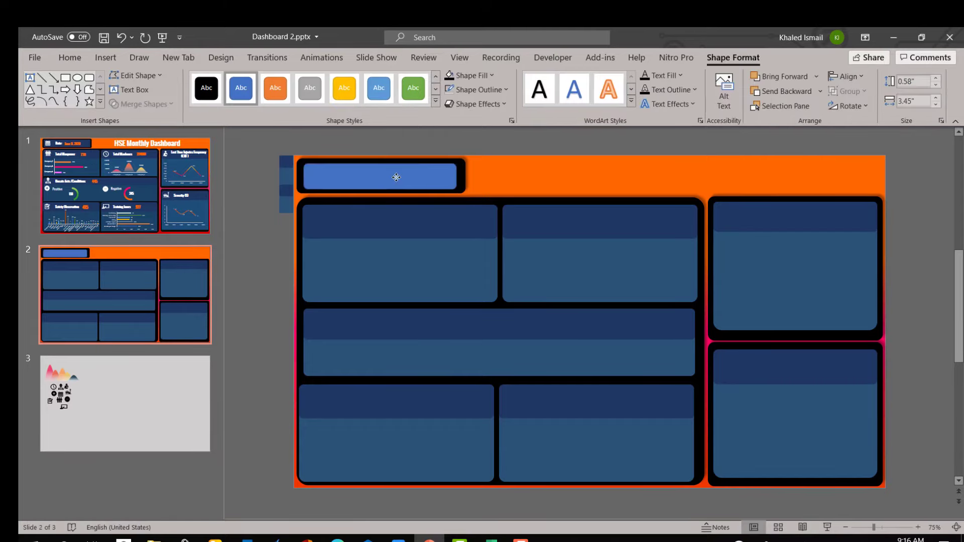
pyautogui.click(479, 90)
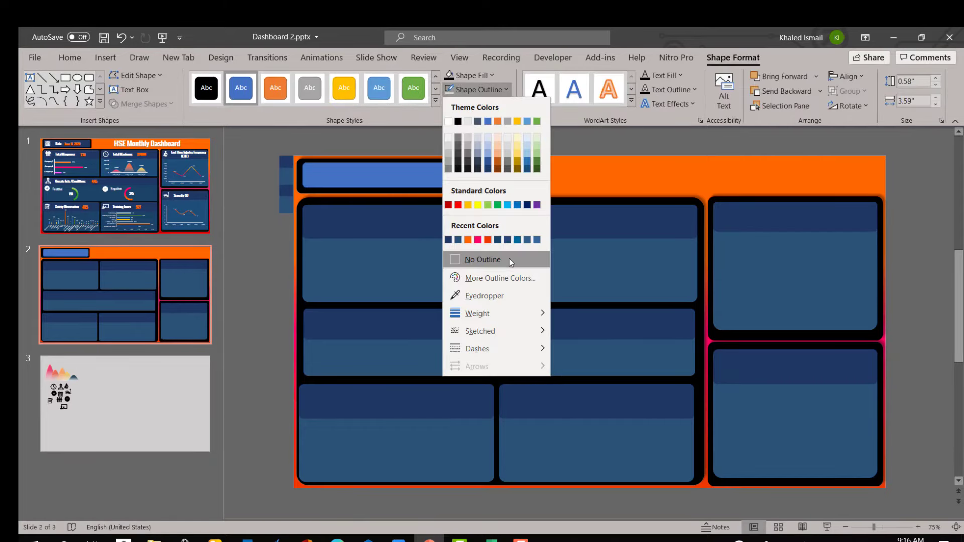
pyautogui.click(509, 258)
pyautogui.click(474, 76)
pyautogui.click(495, 278)
pyautogui.click(352, 221)
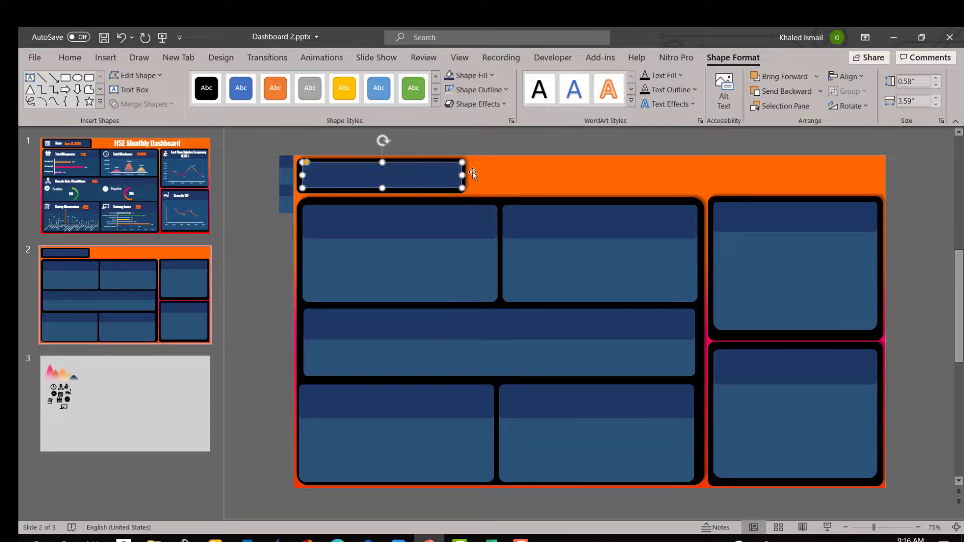
pyautogui.click(443, 170)
pyautogui.click(379, 179)
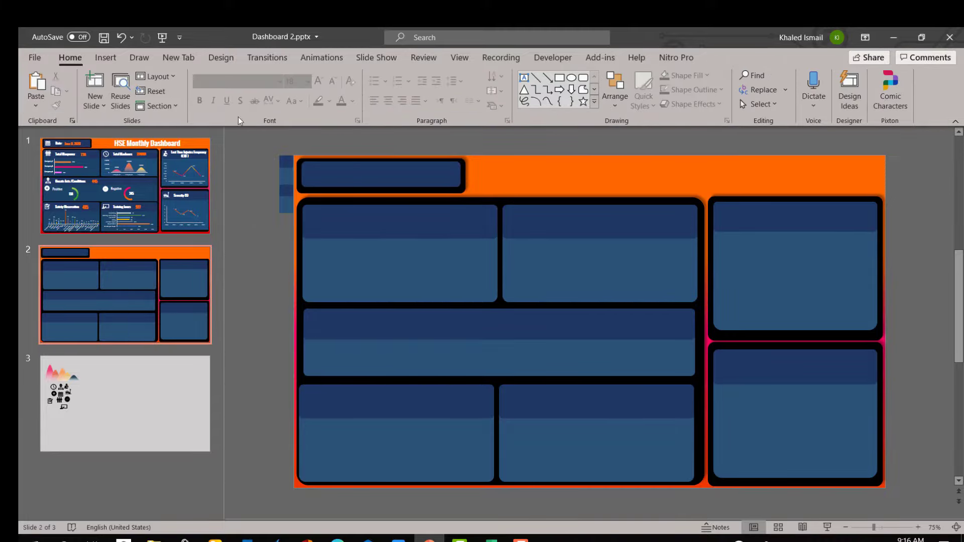
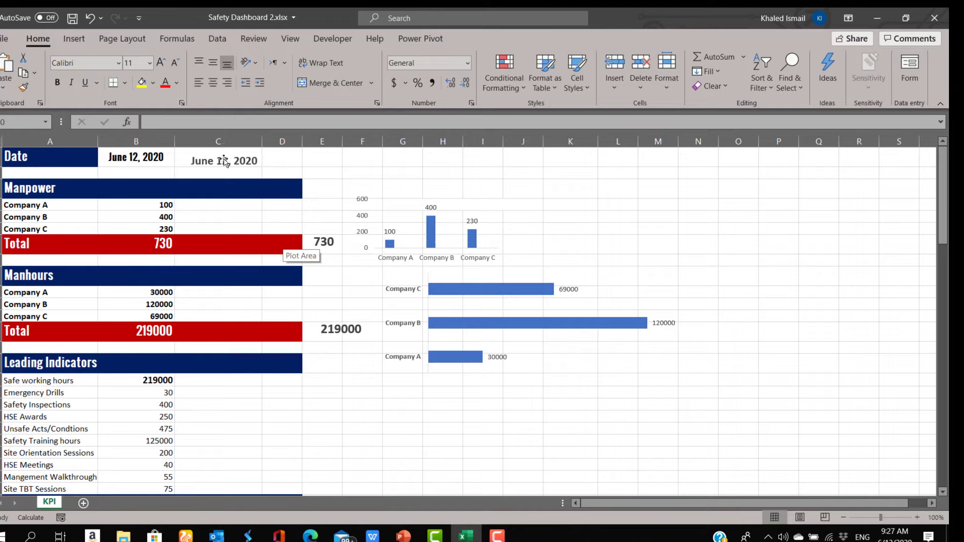
# - Copy the June 12, 2020 date chart from Excel, paste it onto the PowerPoint dashboard slide, and place it beside the Date label
pyautogui.click(224, 162)
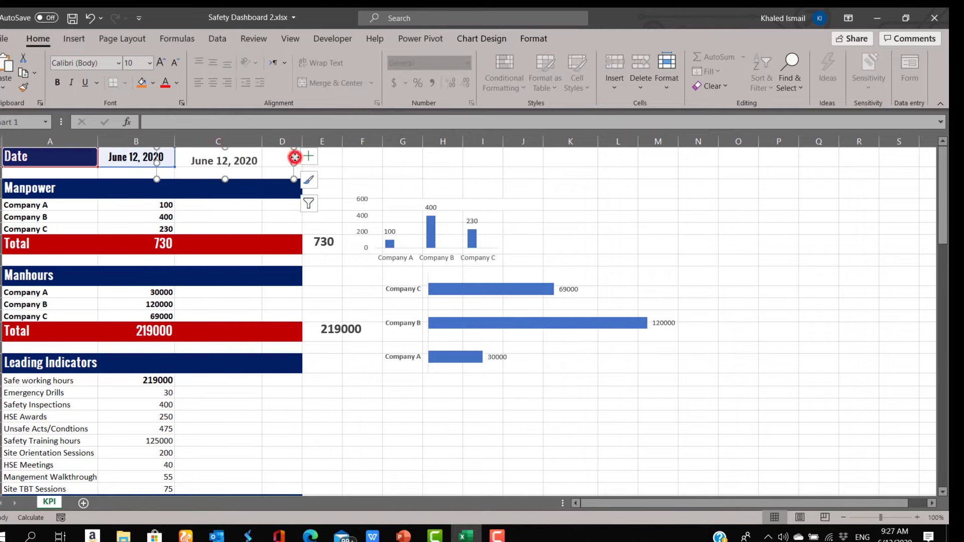
pyautogui.click(874, 19)
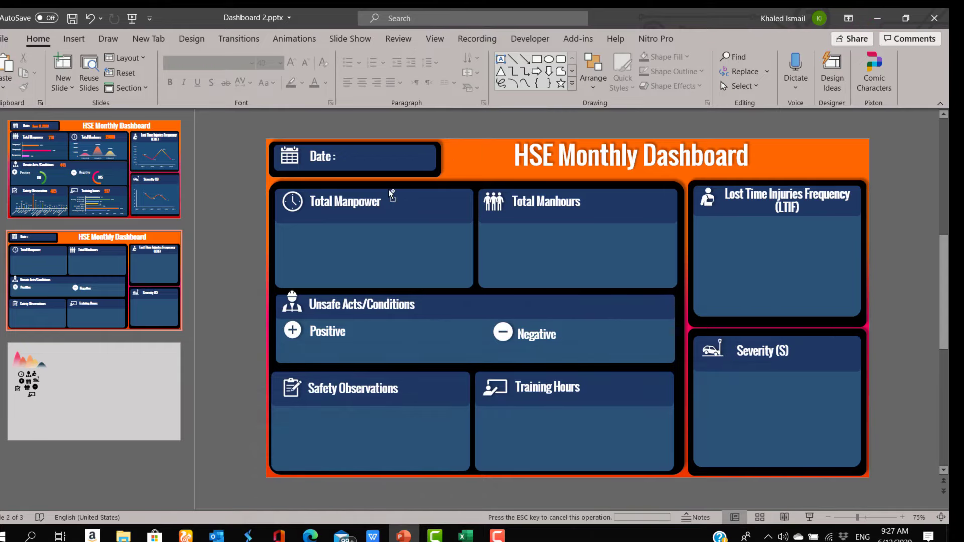
pyautogui.hotkey('ctrl', 'v')
pyautogui.click(585, 299)
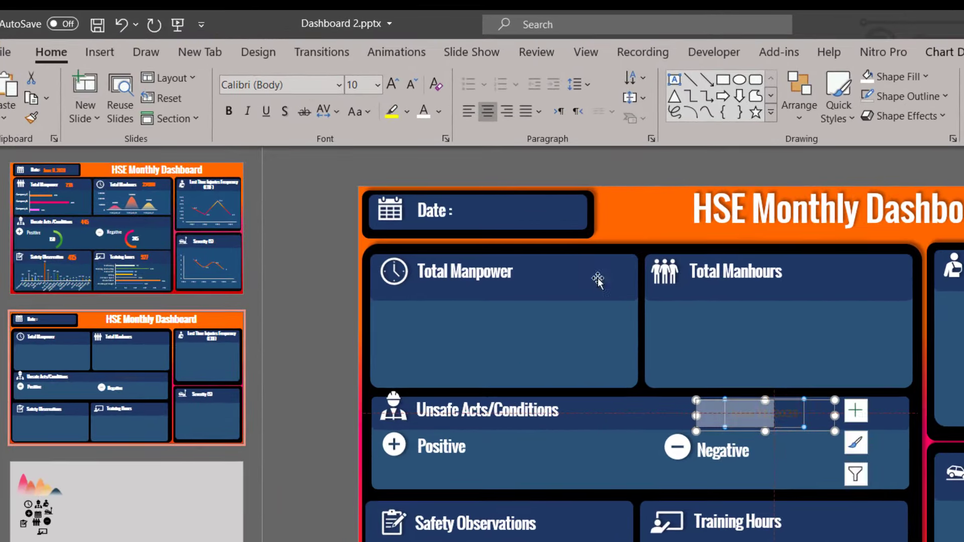
pyautogui.click(780, 398)
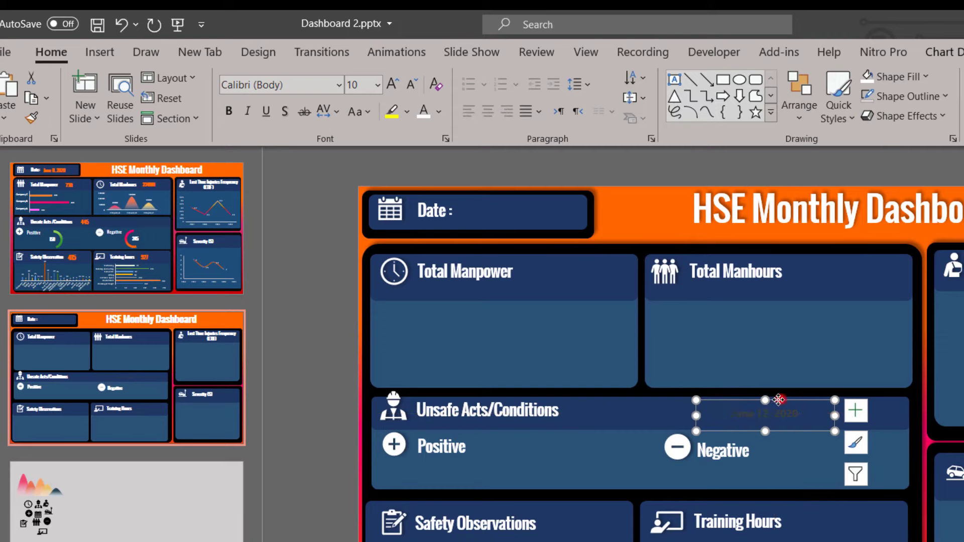
pyautogui.moveTo(779, 400); pyautogui.dragTo(511, 200)
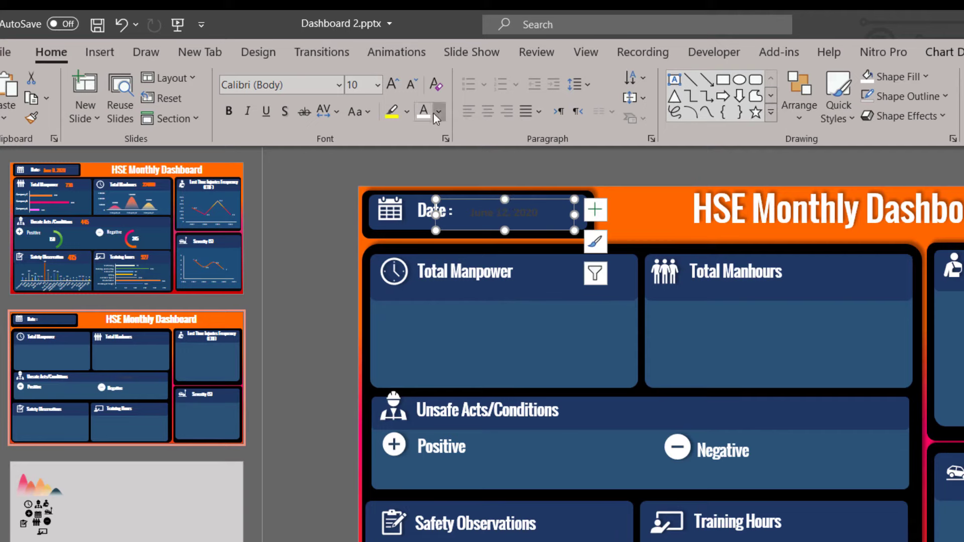
# - Make the pasted date text white and set its font size to 14
pyautogui.click(393, 87)
pyautogui.click(393, 87)
pyautogui.click(393, 87)
pyautogui.click(393, 87)
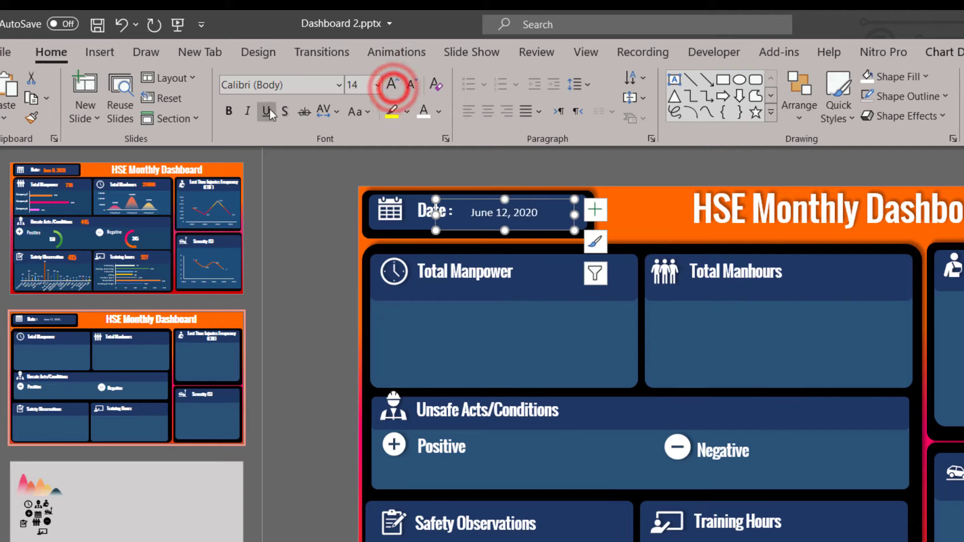
# - Make the June 12, 2020 date text bold and set its font to Oswald
pyautogui.click(235, 111)
pyautogui.click(260, 85)
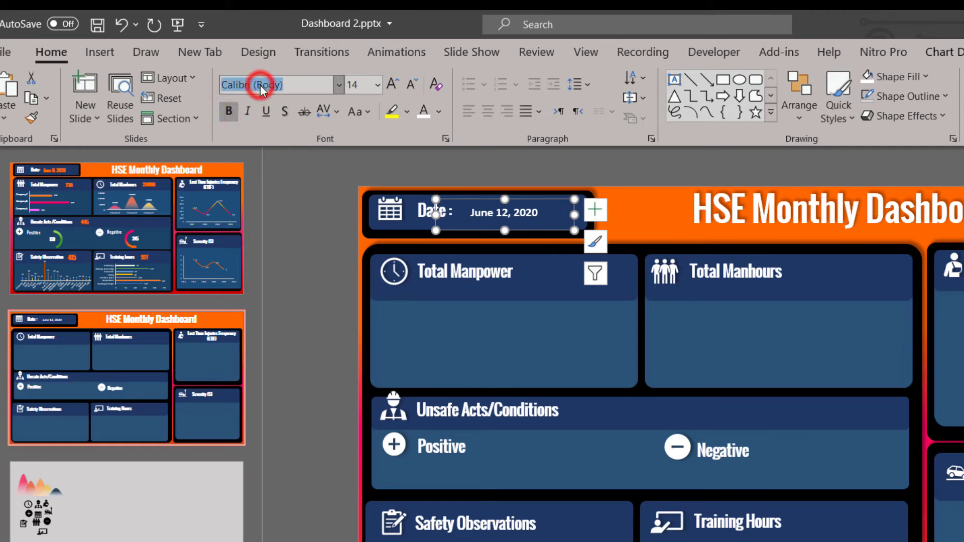
pyautogui.write('O')
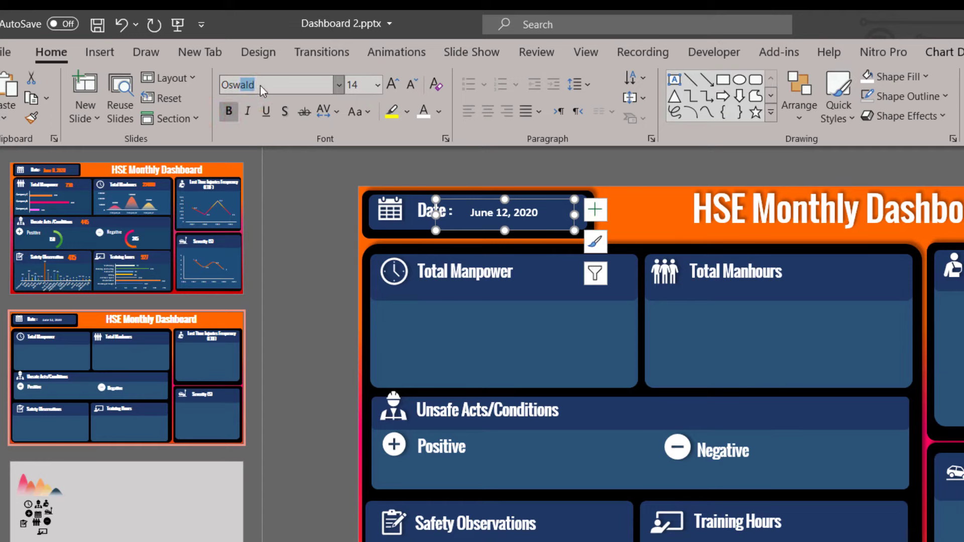
pyautogui.write('s')
pyautogui.press('Return')
pyautogui.click(525, 202)
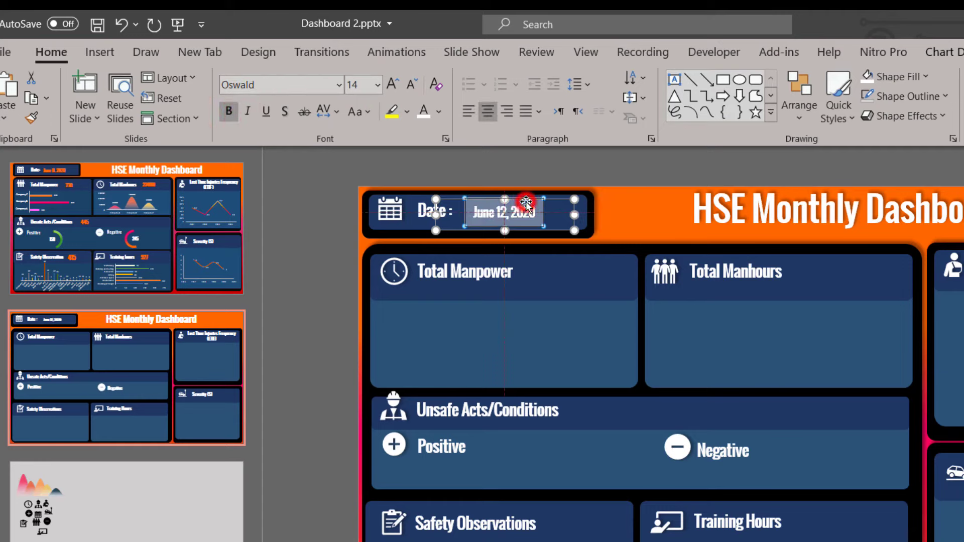
pyautogui.click(600, 351)
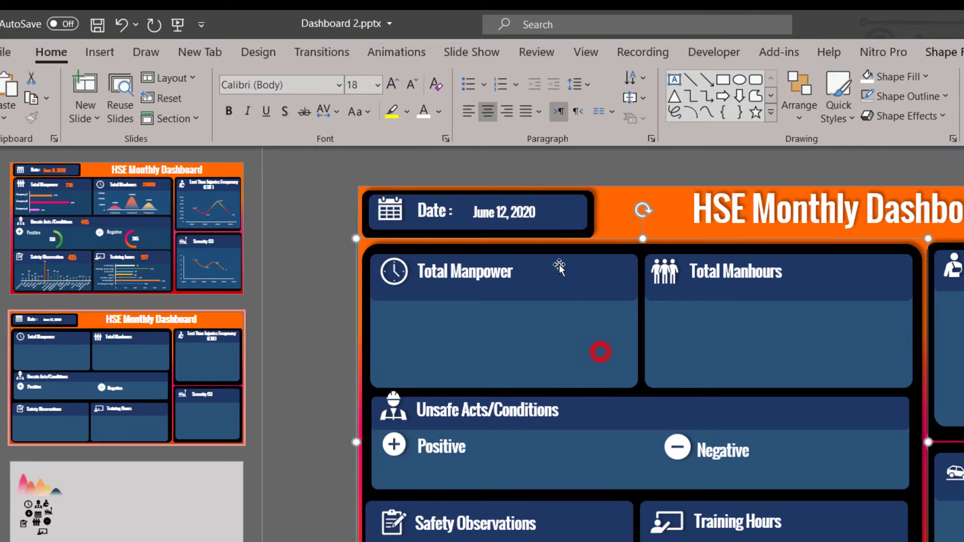
# - Reposition the date chart beside the Date label and widen it toward the end of the navy box
pyautogui.click(530, 214)
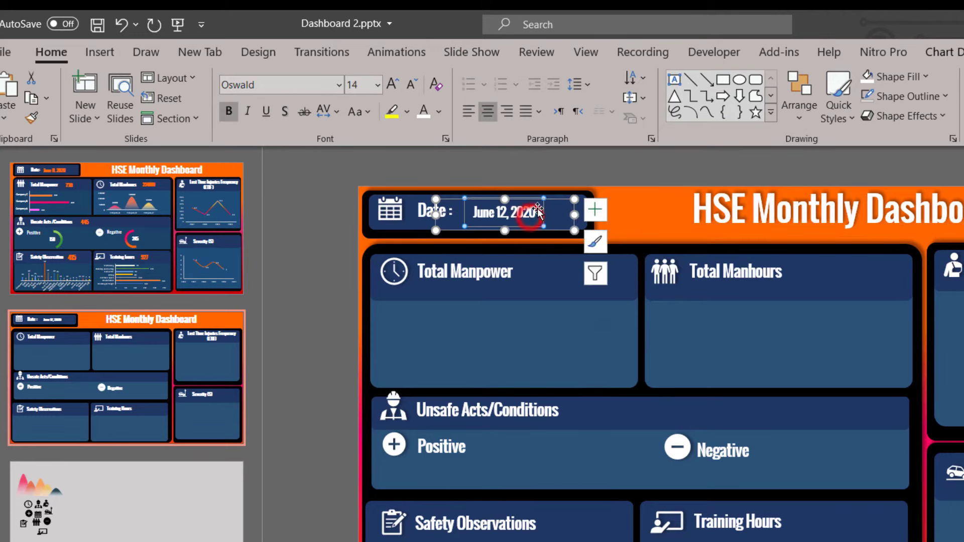
pyautogui.click(563, 197)
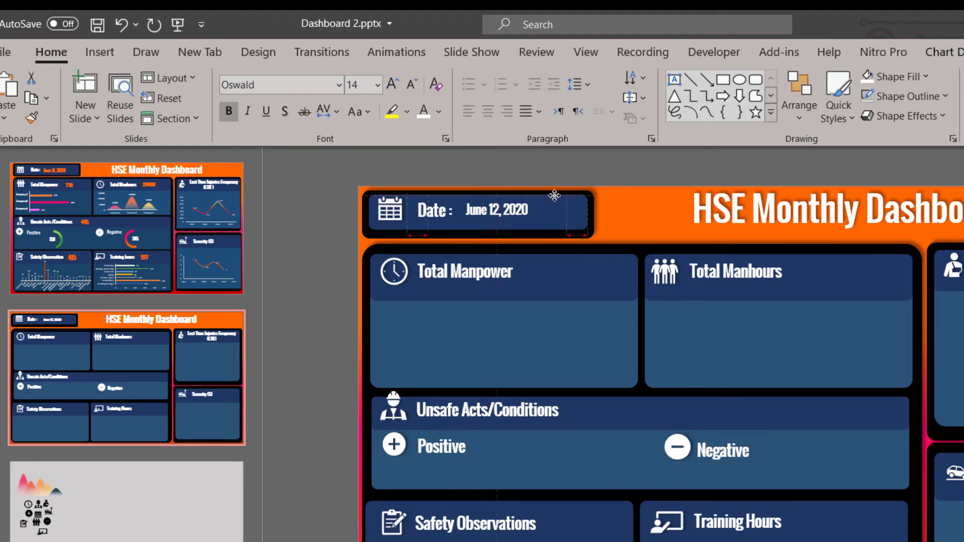
pyautogui.click(559, 201)
pyautogui.moveTo(562, 214); pyautogui.dragTo(585, 215)
# - Set the date text's size to 18 and color it with the recently used orange
pyautogui.click(393, 86)
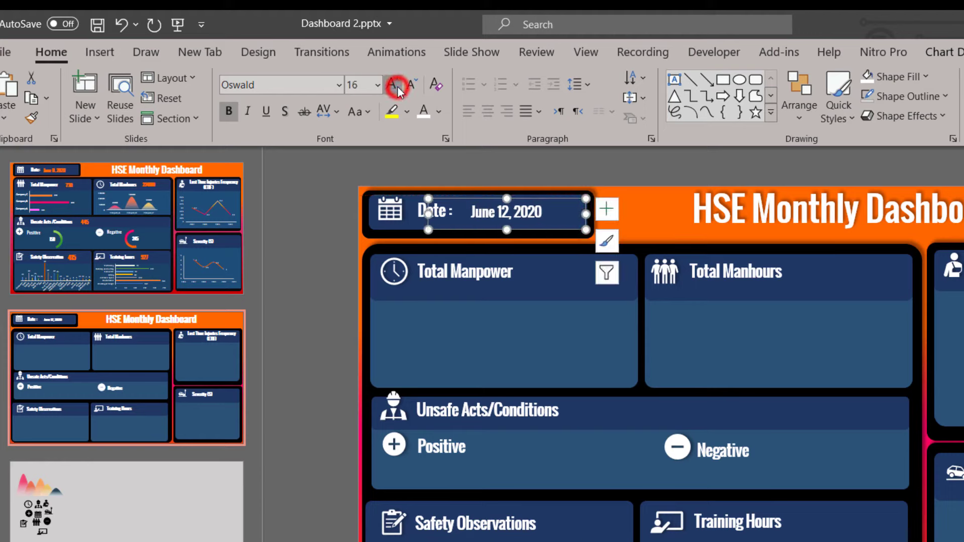
pyautogui.click(397, 86)
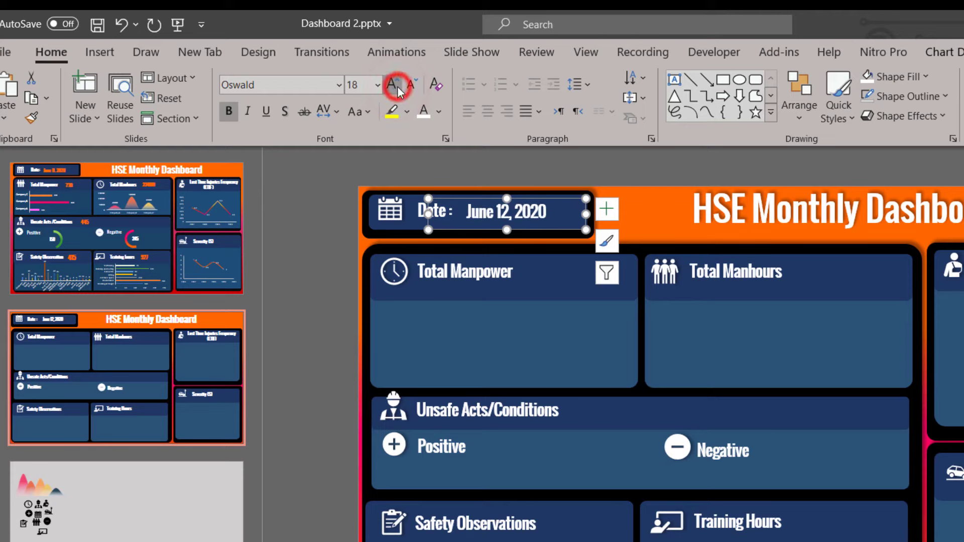
pyautogui.click(439, 112)
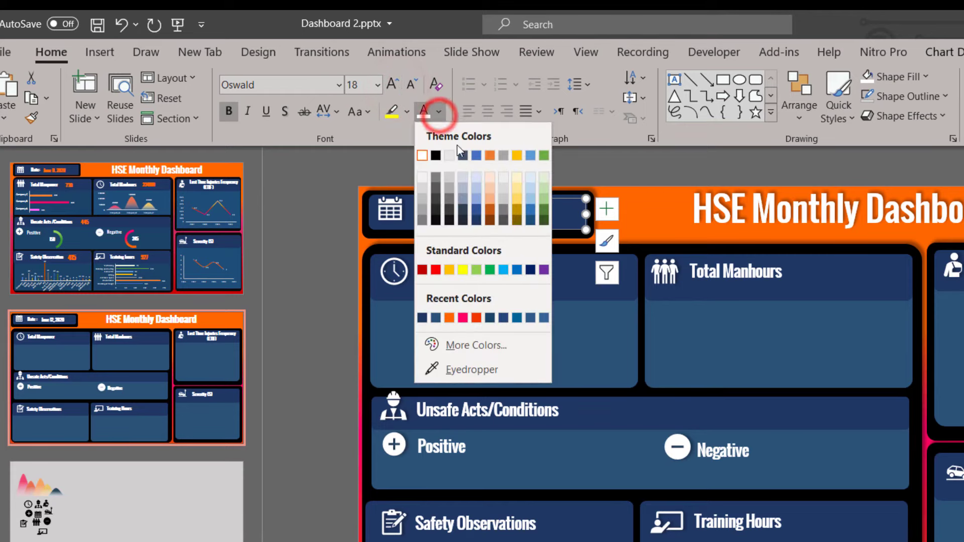
pyautogui.click(448, 318)
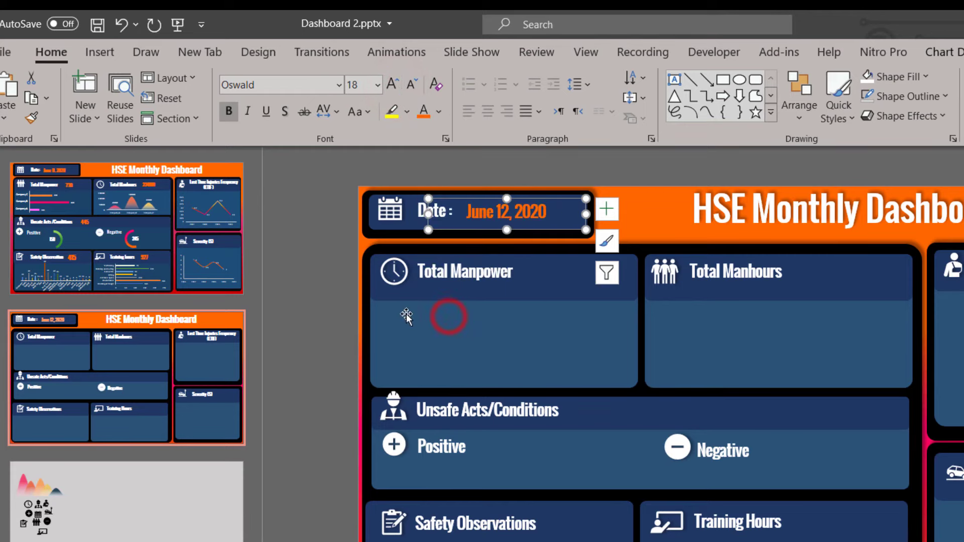
pyautogui.click(328, 297)
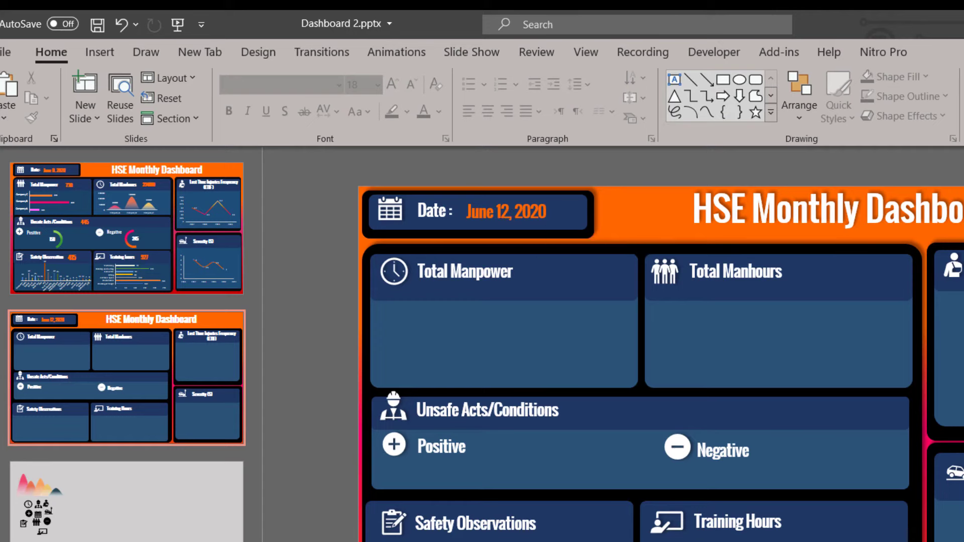
# - Refresh the linked data of the date chart
pyautogui.click(549, 212)
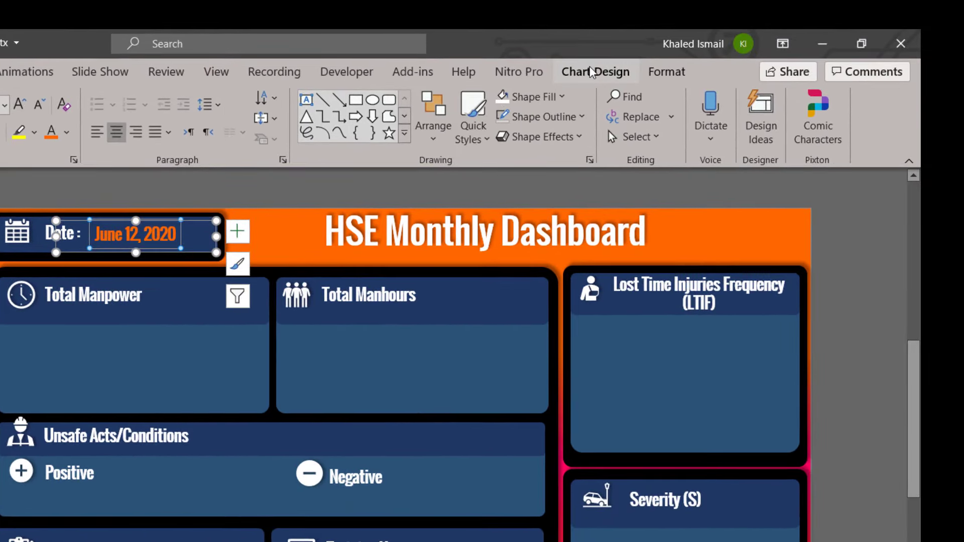
pyautogui.click(589, 66)
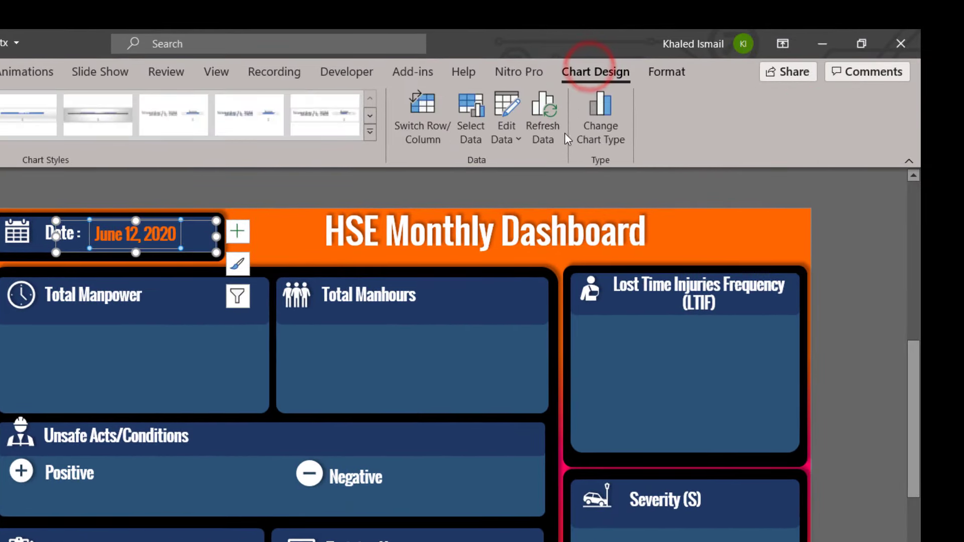
pyautogui.click(545, 123)
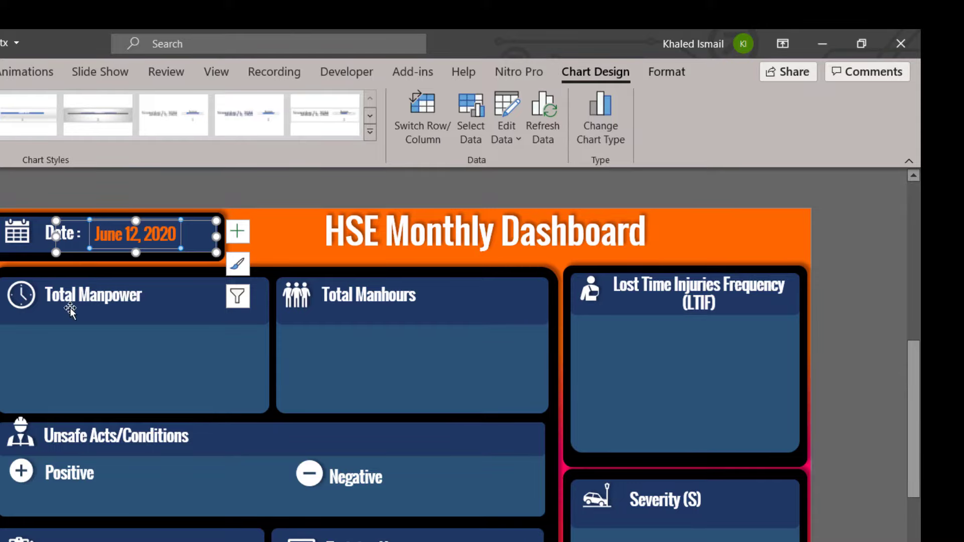
# - Copy the 730 manpower total chart from Excel, paste it onto the PowerPoint dashboard slide, and move it to the Total Manpower header
pyautogui.click(147, 350)
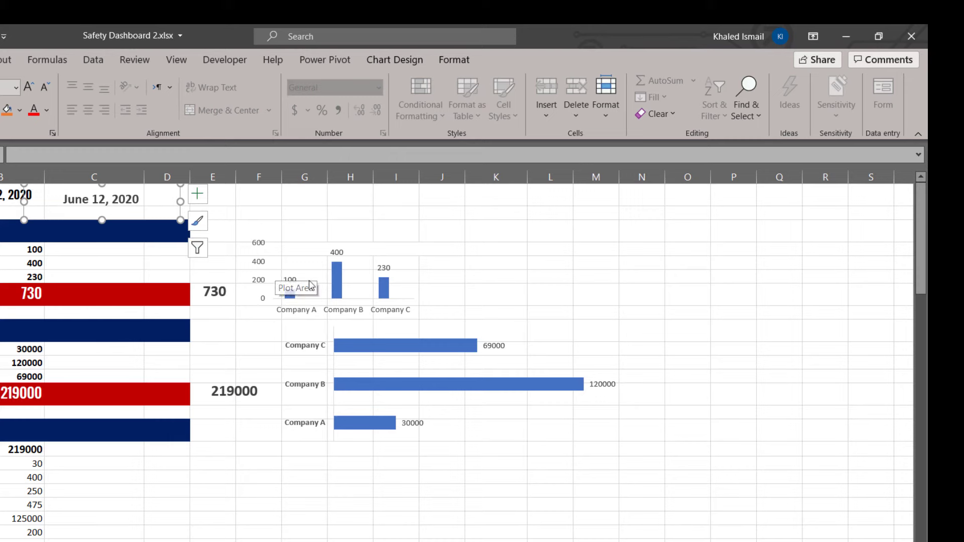
pyautogui.click(223, 289)
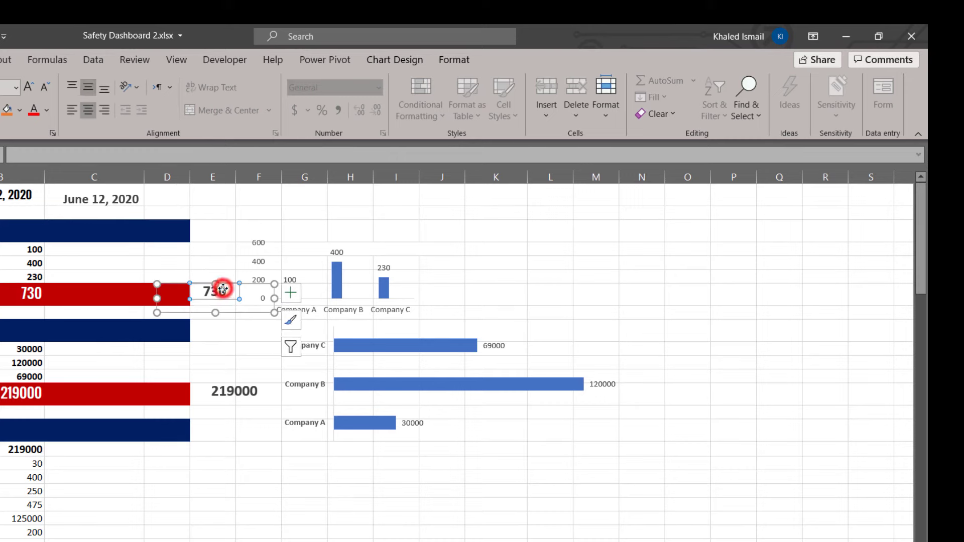
pyautogui.click(239, 313)
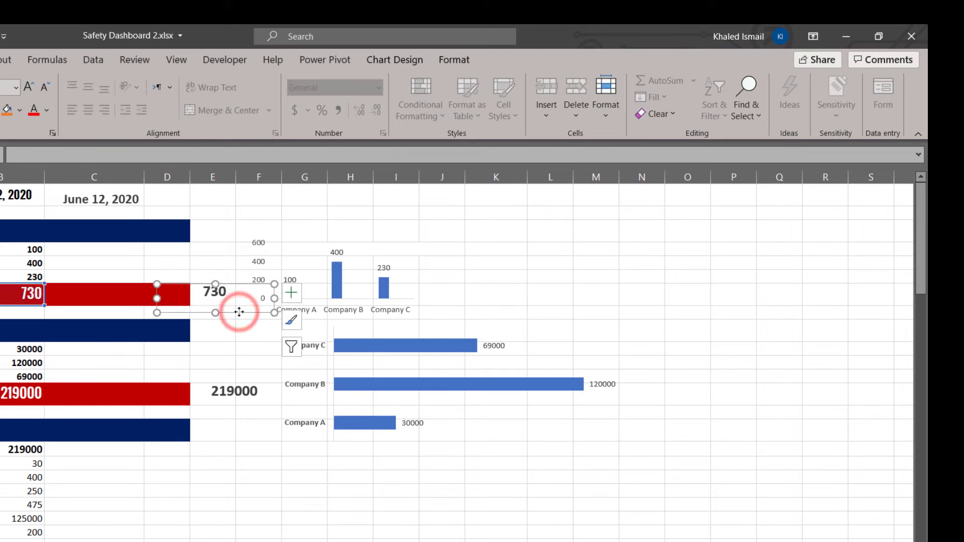
pyautogui.click(855, 43)
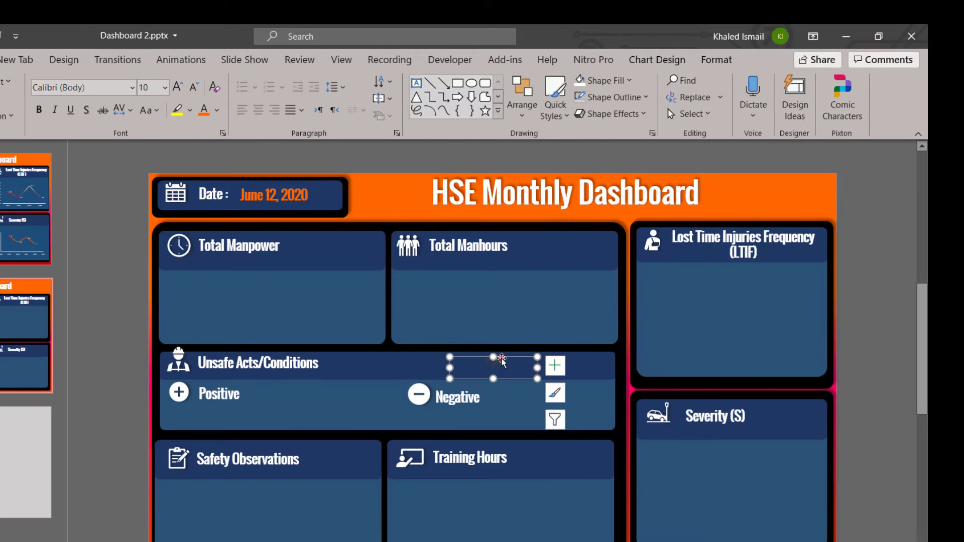
pyautogui.moveTo(502, 359)
pyautogui.mouseDown()
pyautogui.moveTo(338, 286)
pyautogui.moveTo(333, 243)
pyautogui.moveTo(320, 246)
pyautogui.mouseUp()
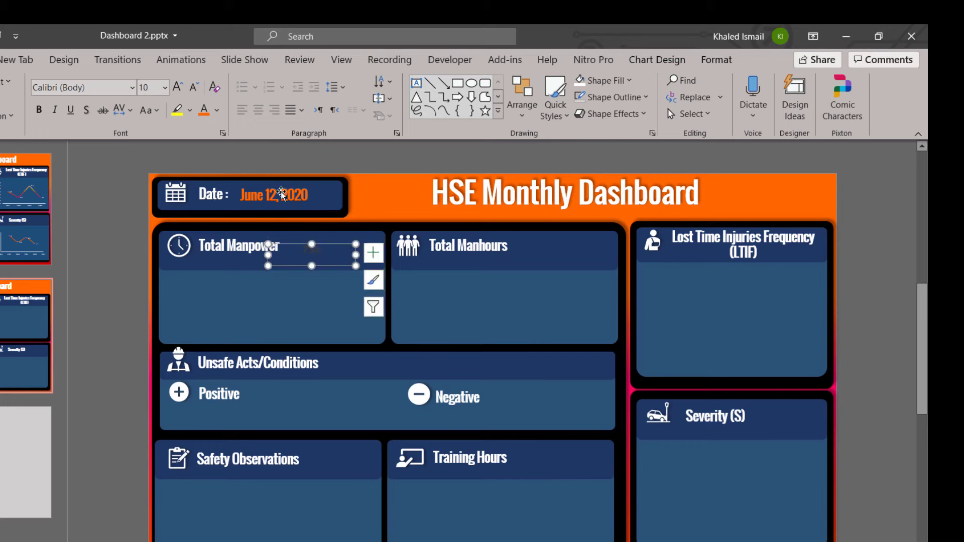
# - Format the pasted manpower total as orange bold Oswald at size 18 and align it beside the Total Manpower title
pyautogui.click(204, 109)
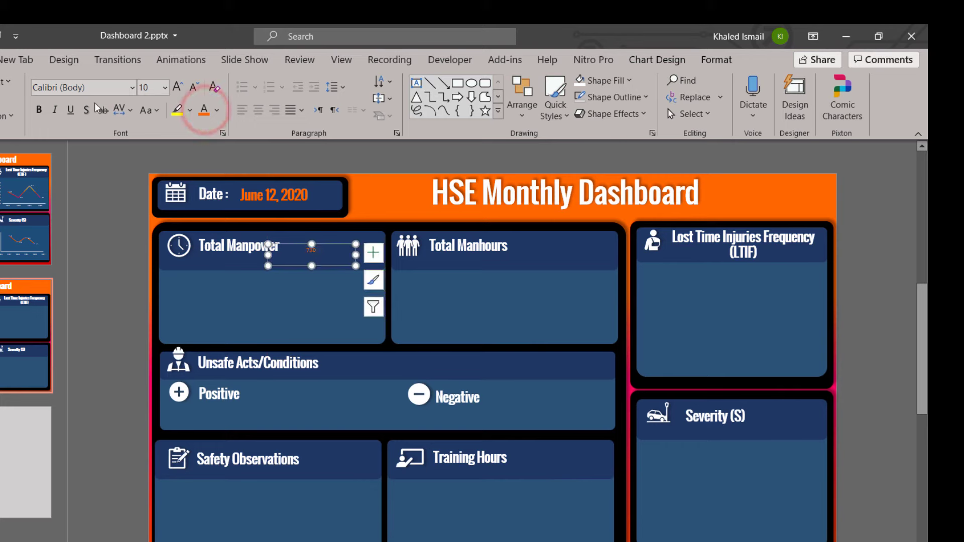
pyautogui.click(40, 110)
pyautogui.click(70, 88)
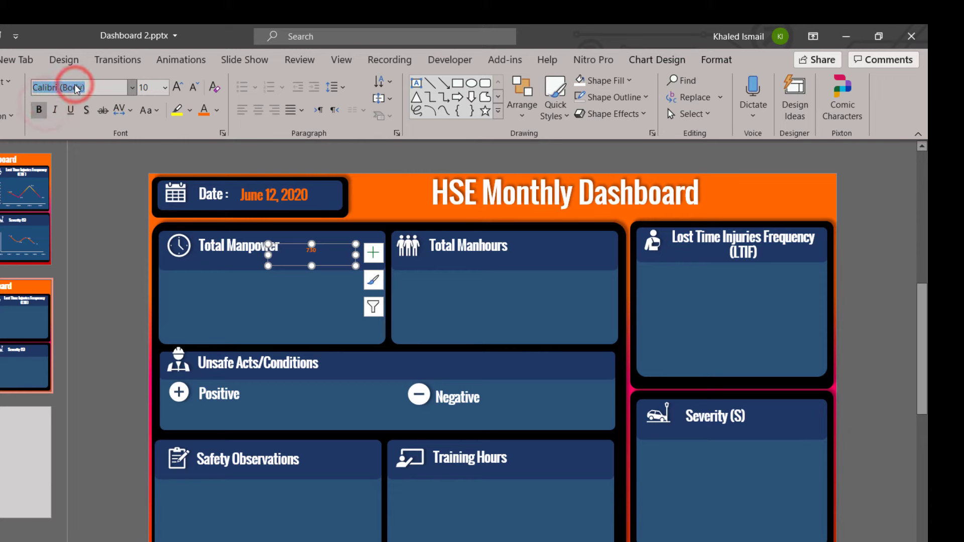
pyautogui.write('Oswald')
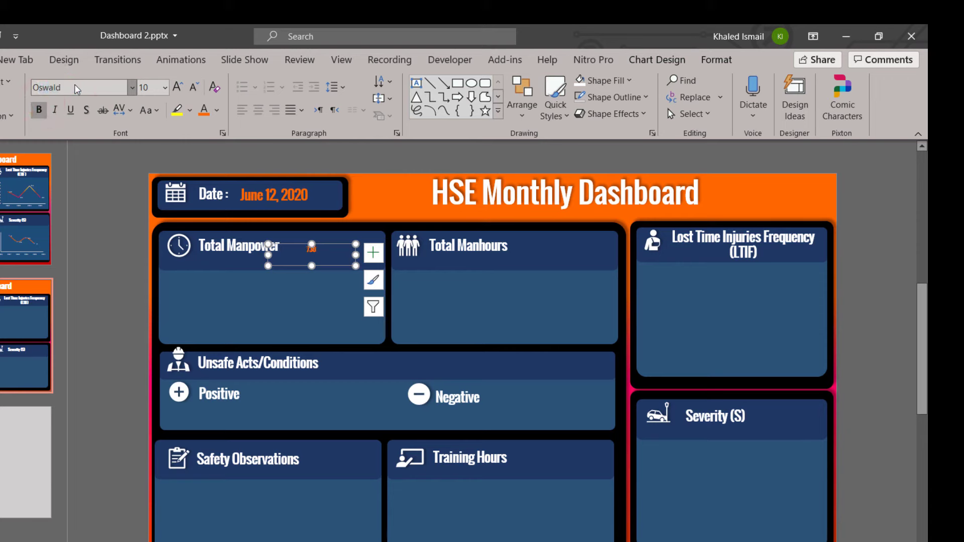
pyautogui.click(177, 89)
pyautogui.click(177, 89)
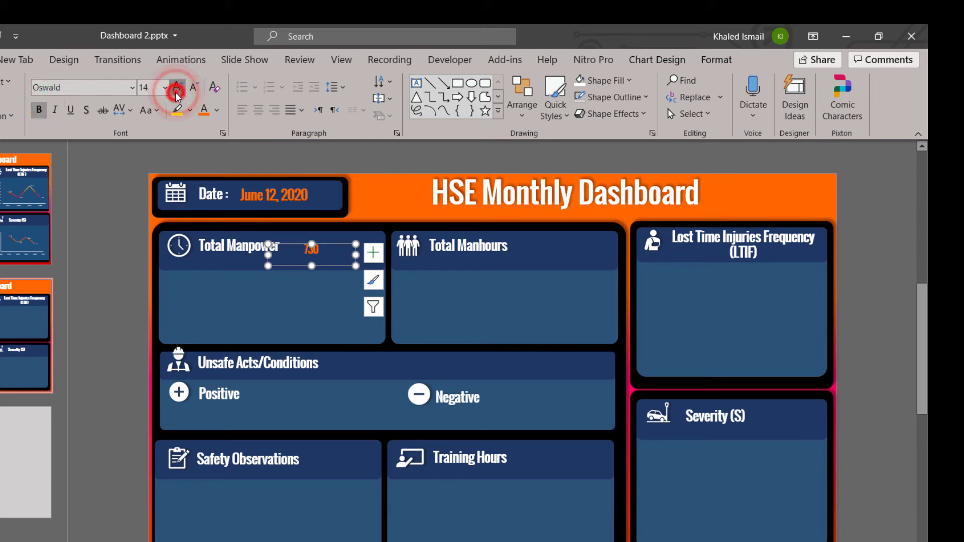
pyautogui.click(176, 88)
pyautogui.click(176, 89)
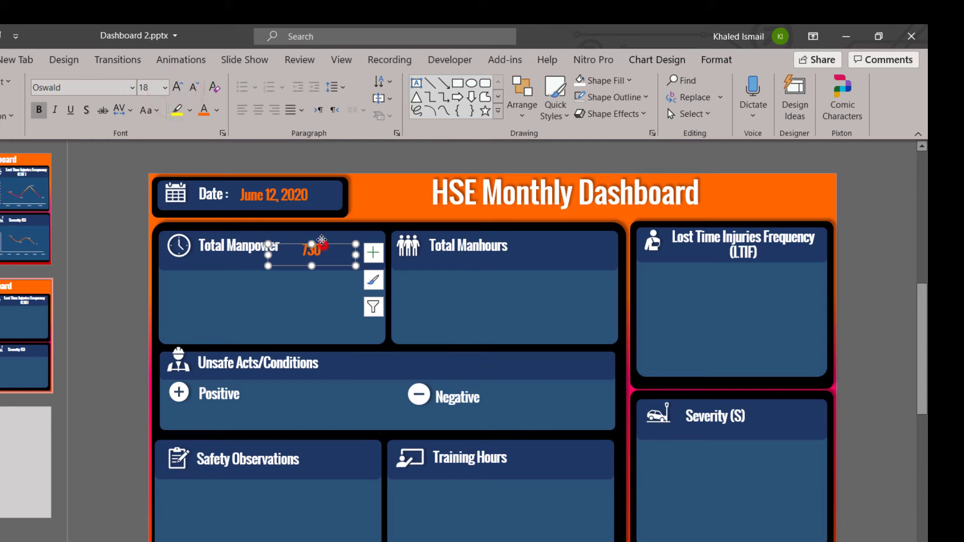
pyautogui.moveTo(322, 239); pyautogui.dragTo(318, 242)
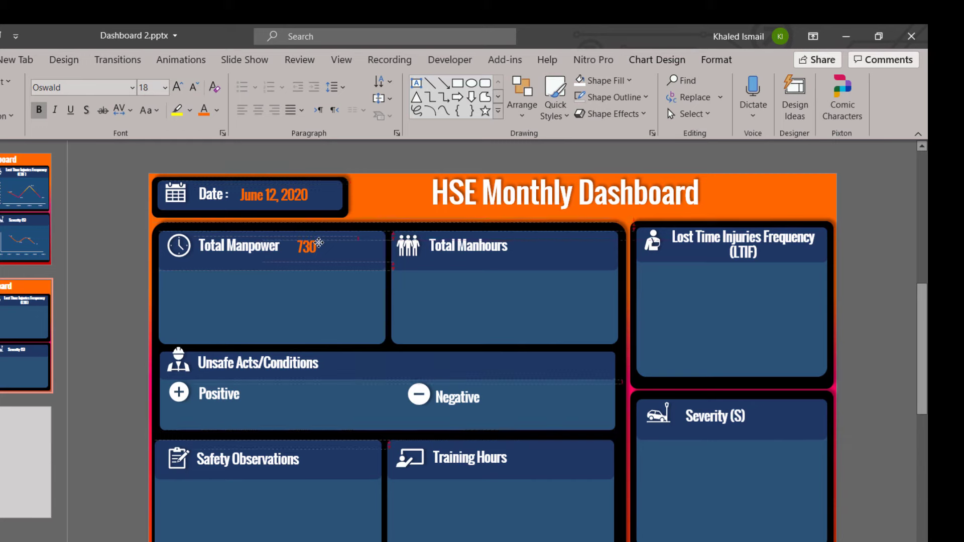
pyautogui.moveTo(319, 243); pyautogui.dragTo(318, 246)
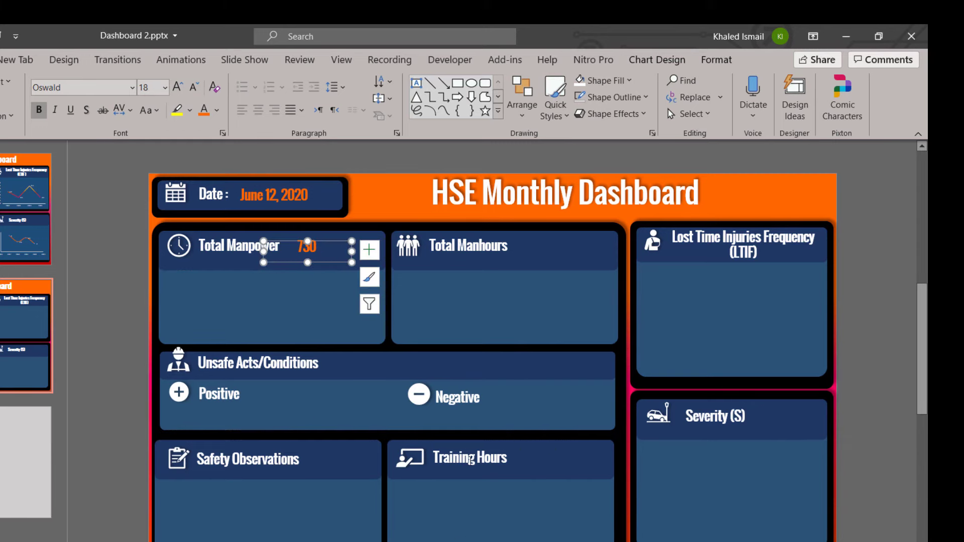
# - Set Company A's manpower to 150 in the Excel KPI sheet, and check the linked total on the PowerPoint slide
pyautogui.hotkey('alt', 'Tab')
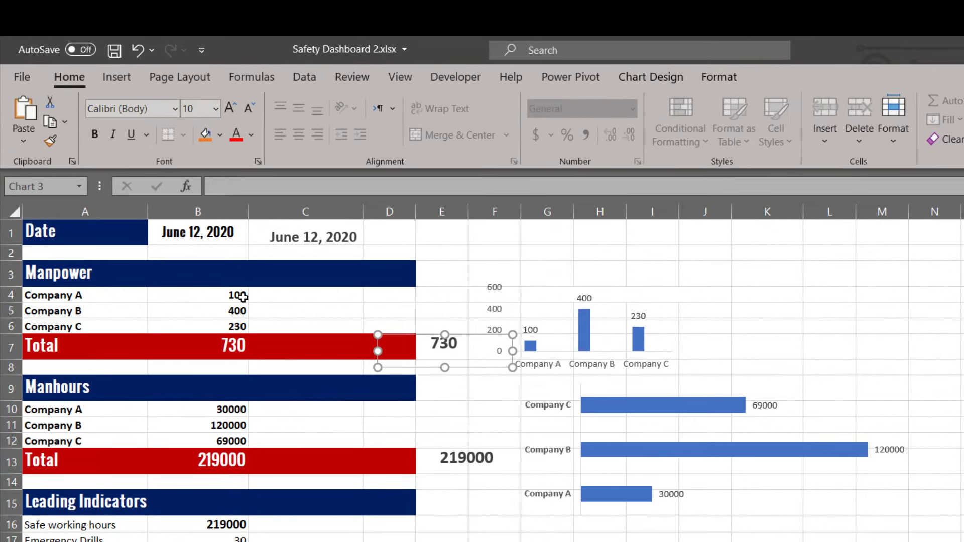
pyautogui.click(128, 270)
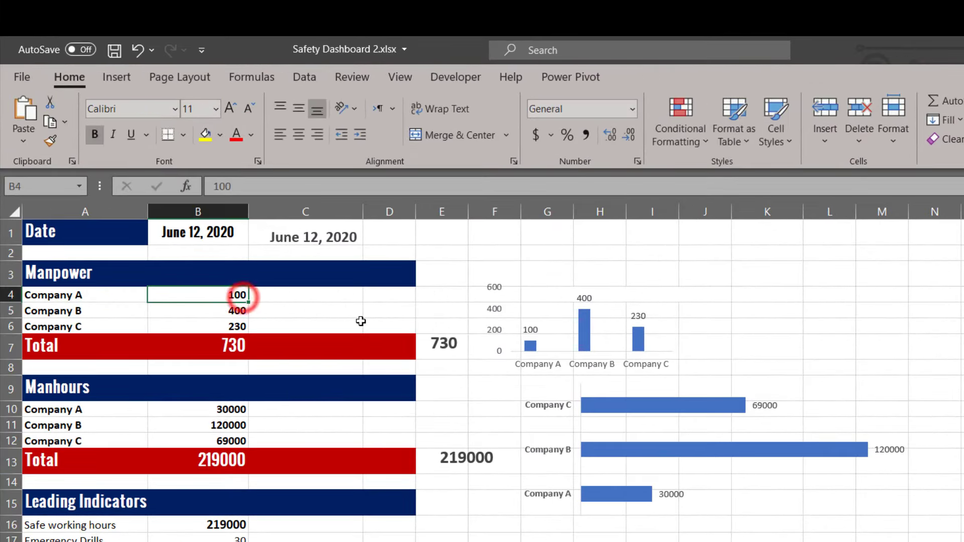
pyautogui.write('15')
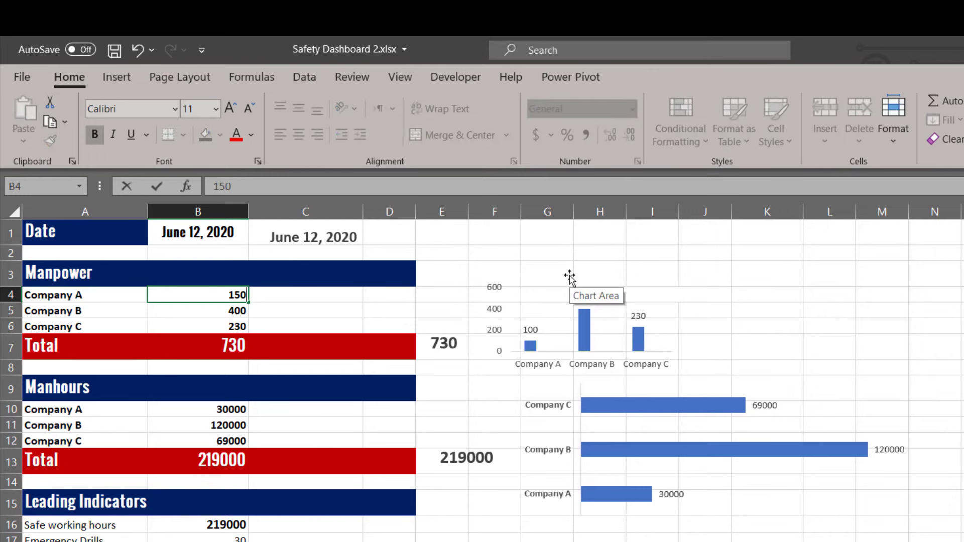
pyautogui.press('Return')
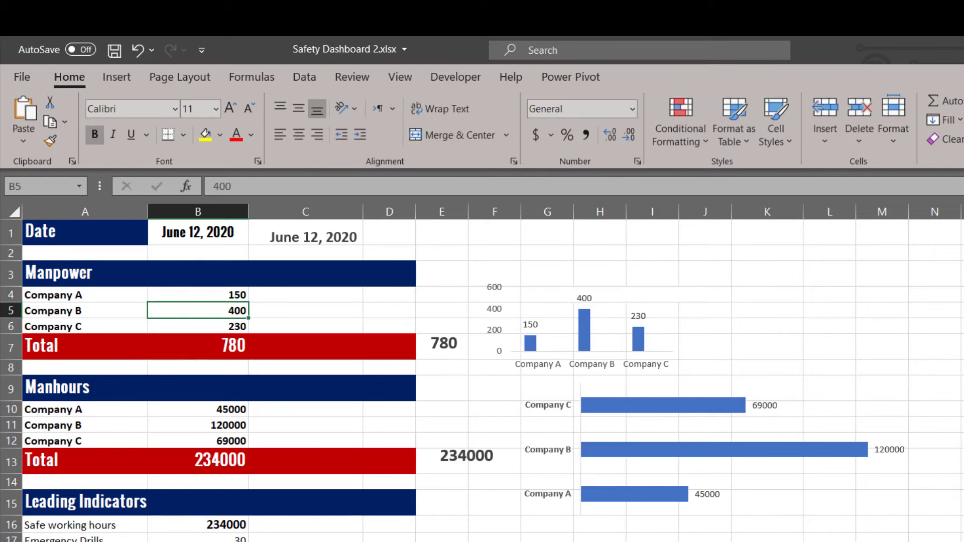
pyautogui.hotkey('alt', 'Tab')
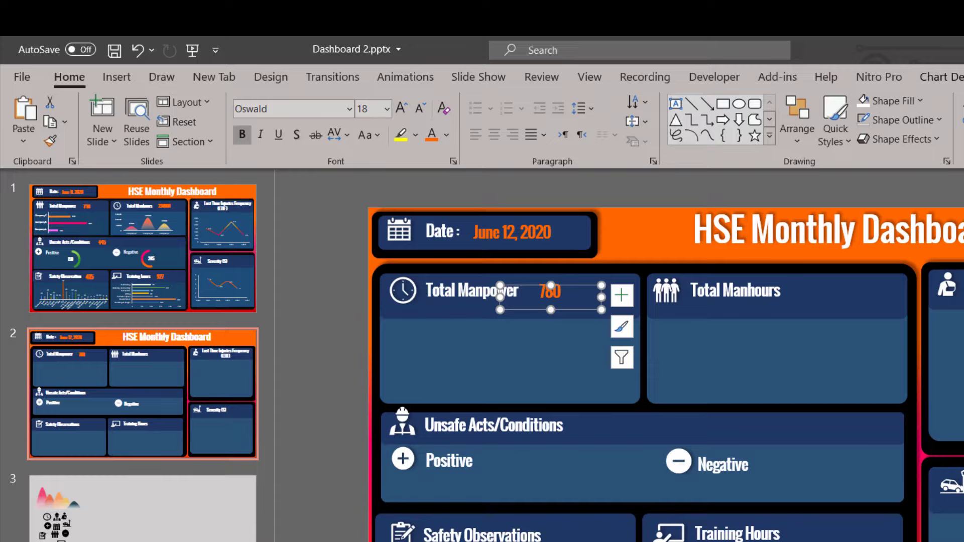
# - Copy the manpower column chart from Excel, paste it into the Total Manpower card in PowerPoint, and widen it to nearly the card's width
pyautogui.hotkey('alt', 'Tab')
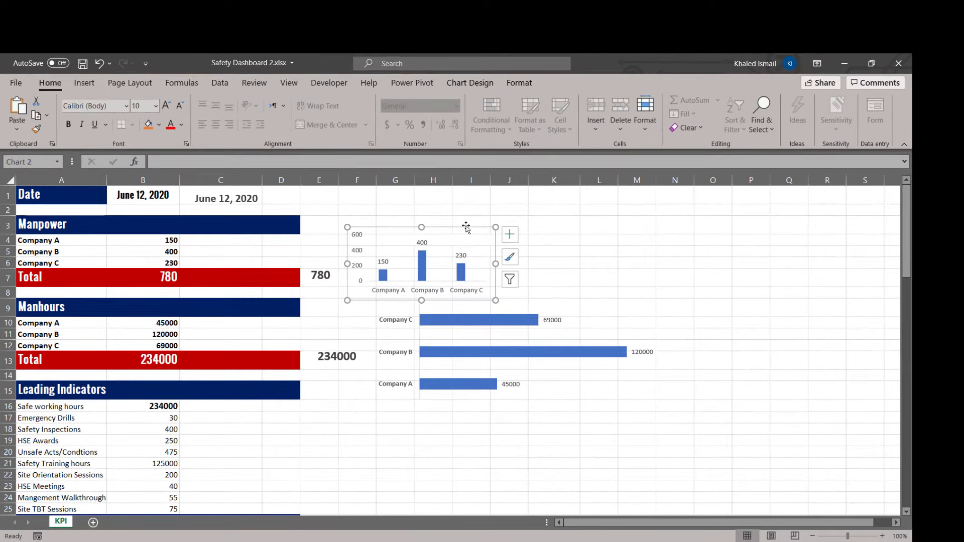
pyautogui.click(465, 225)
pyautogui.click(848, 66)
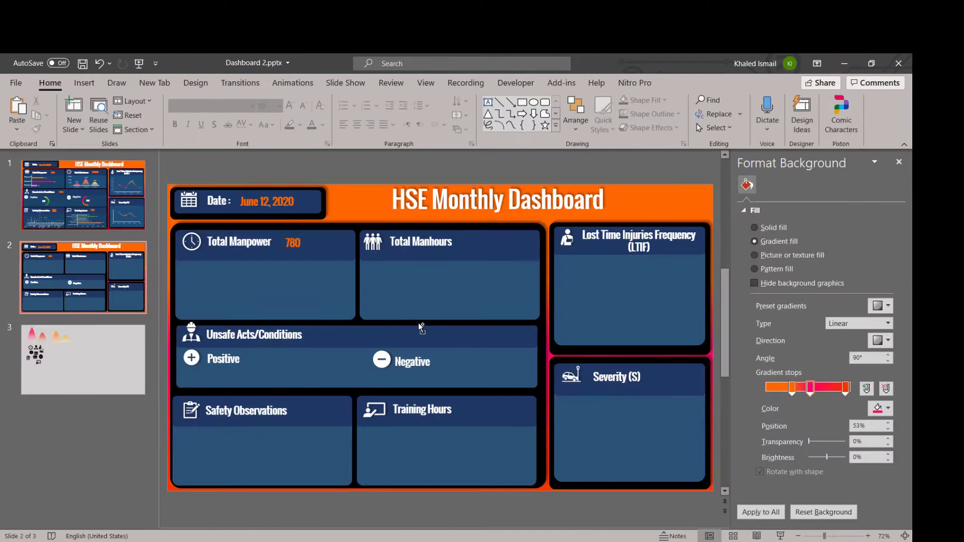
pyautogui.hotkey('ctrl', 'v')
pyautogui.moveTo(380, 298); pyautogui.dragTo(177, 256)
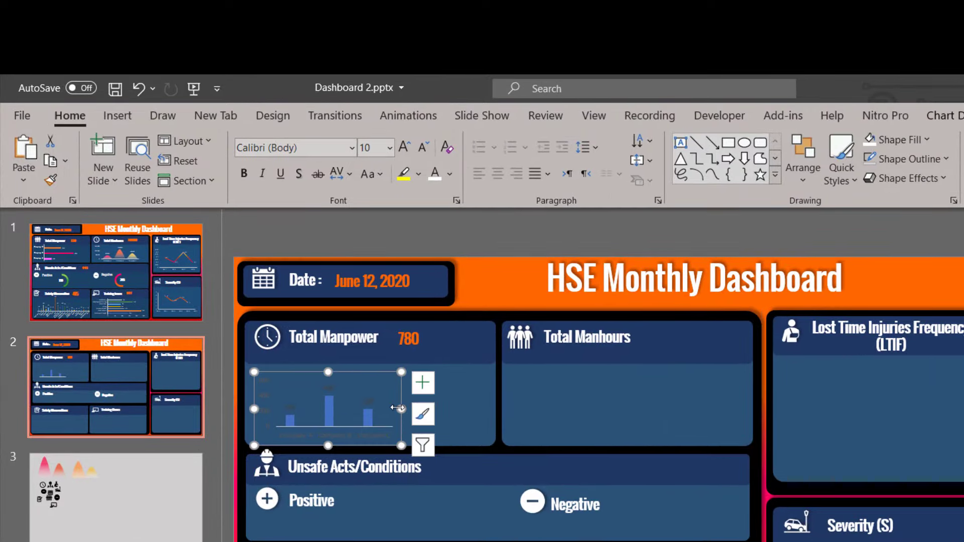
pyautogui.moveTo(401, 409); pyautogui.dragTo(486, 409)
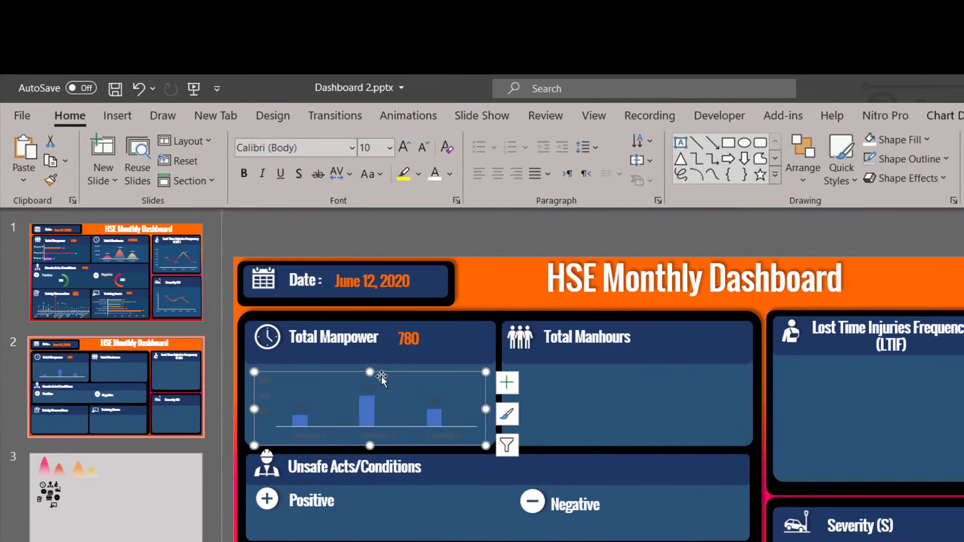
# - Stretch the manpower column chart slightly taller, and format its data labels as white Oswald text
pyautogui.moveTo(371, 373); pyautogui.dragTo(370, 370)
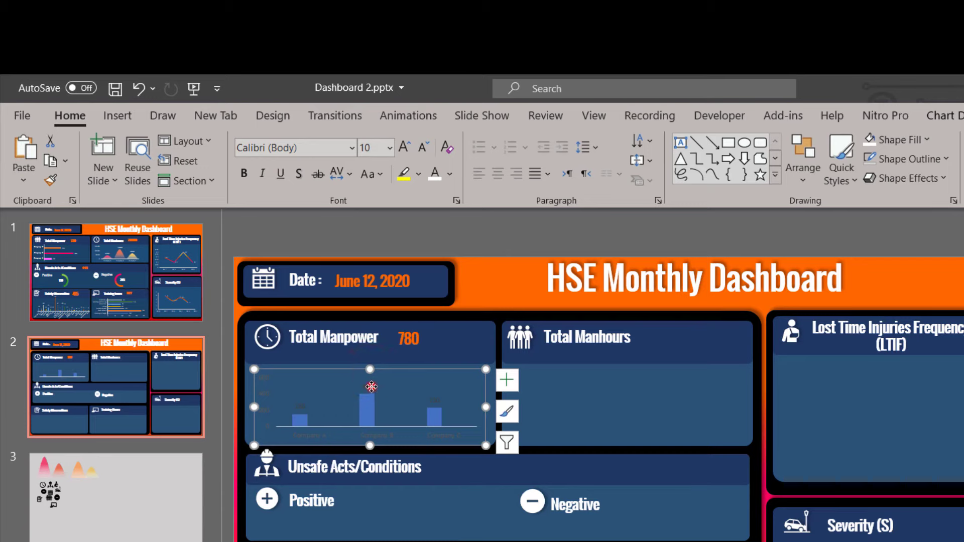
pyautogui.click(371, 387)
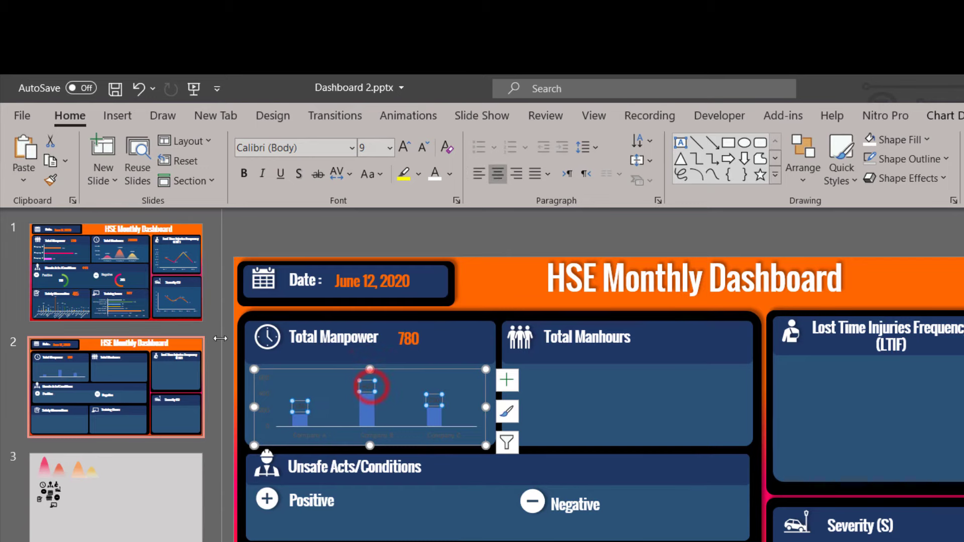
pyautogui.click(436, 174)
pyautogui.click(300, 146)
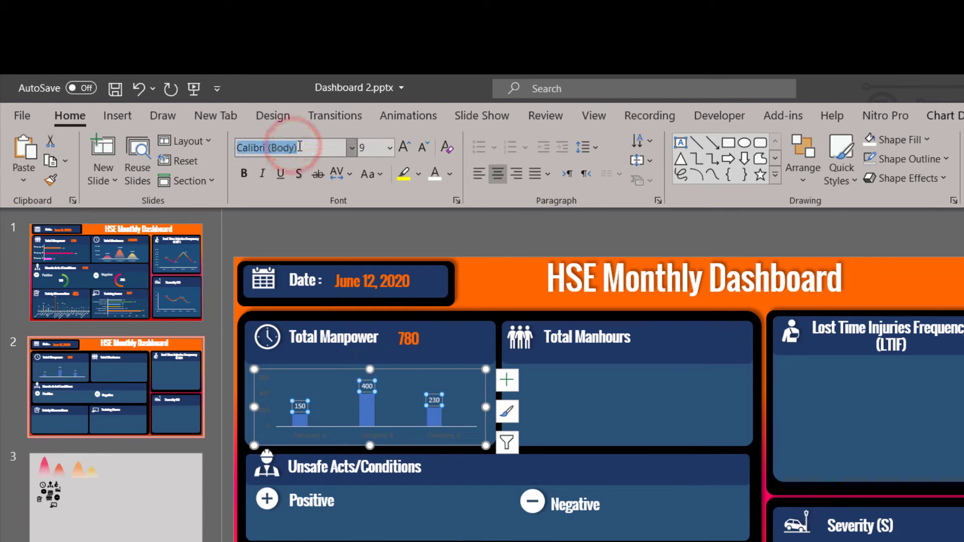
pyautogui.write('Oswald')
pyautogui.press('Return')
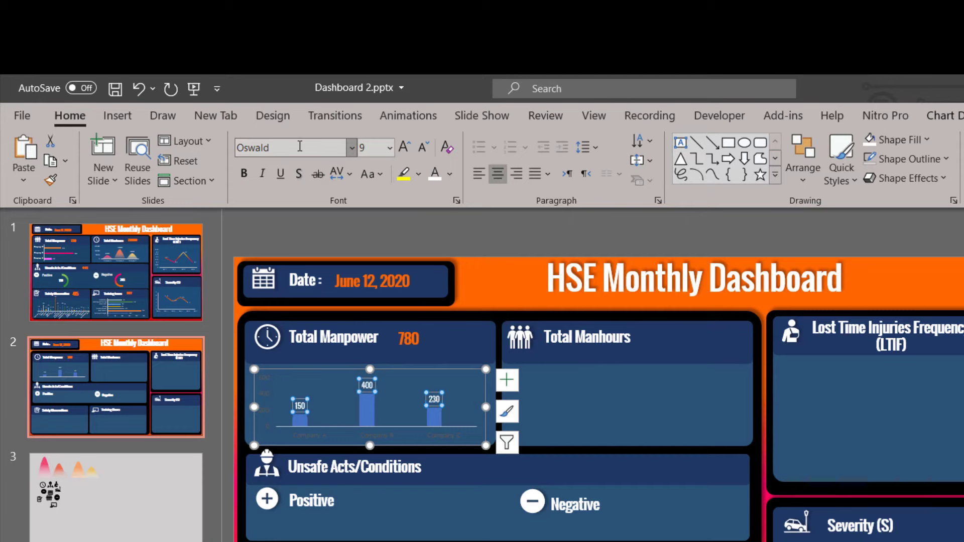
# - Change the manpower chart's value axis numbers and company name labels to white
pyautogui.click(261, 392)
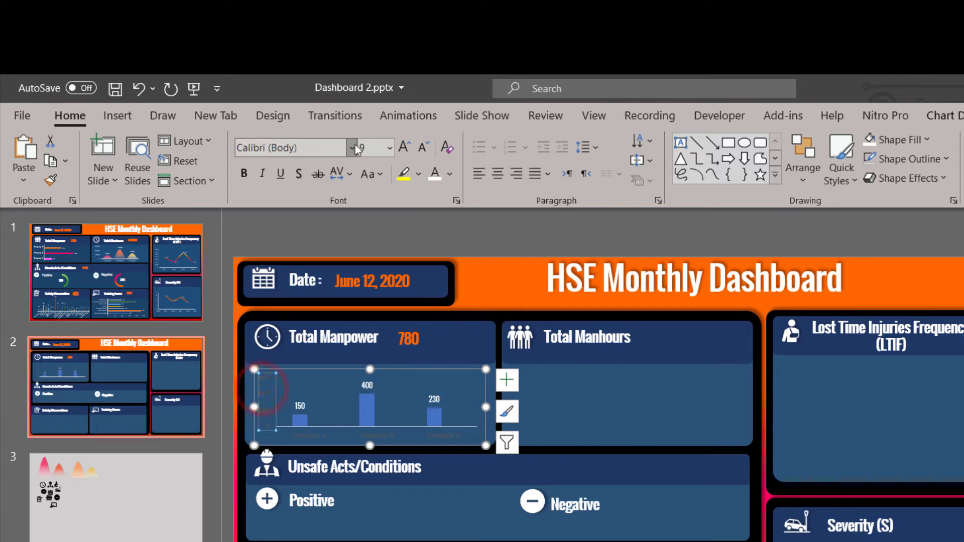
pyautogui.click(431, 175)
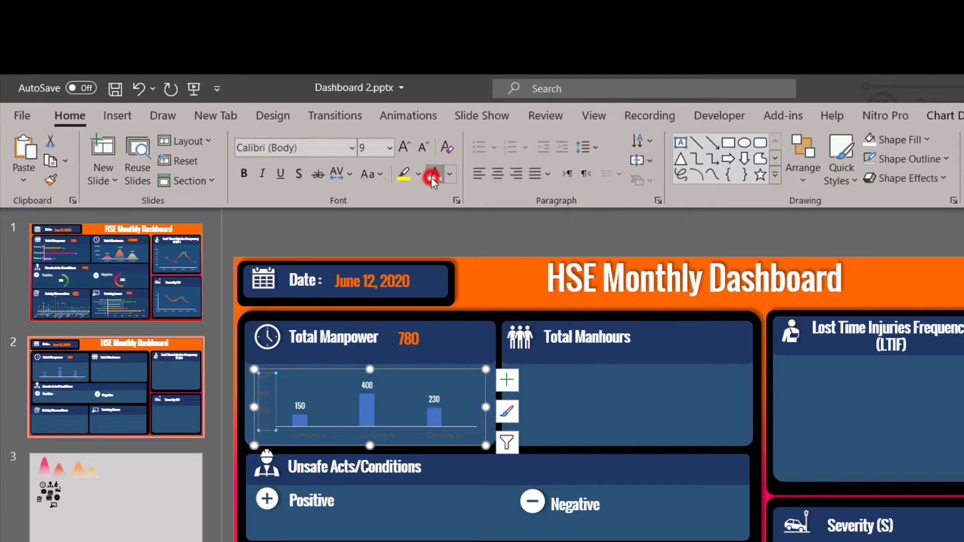
pyautogui.click(312, 431)
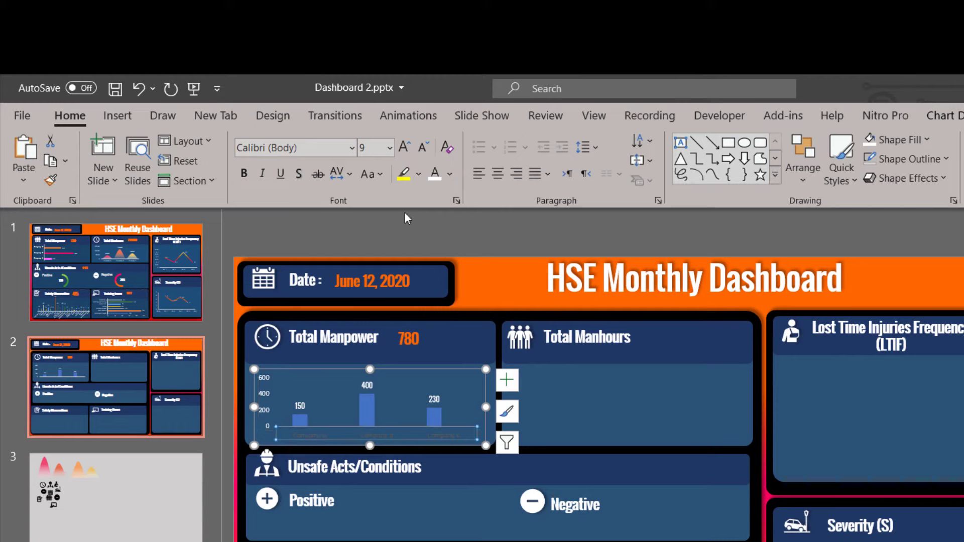
pyautogui.click(430, 180)
# - Try removing the manpower chart's vertical value axis, and undo the deletion
pyautogui.click(265, 398)
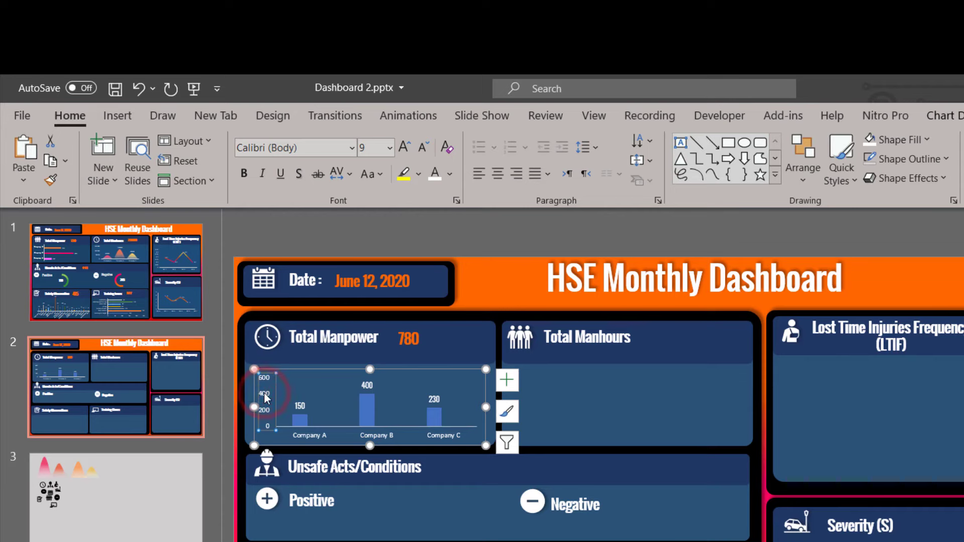
pyautogui.press('Delete')
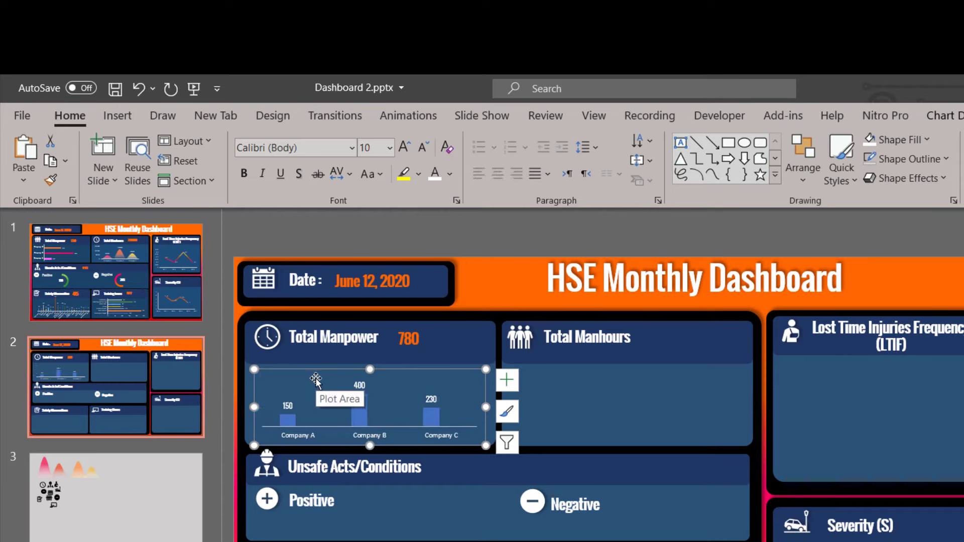
pyautogui.hotkey('ctrl', 'z')
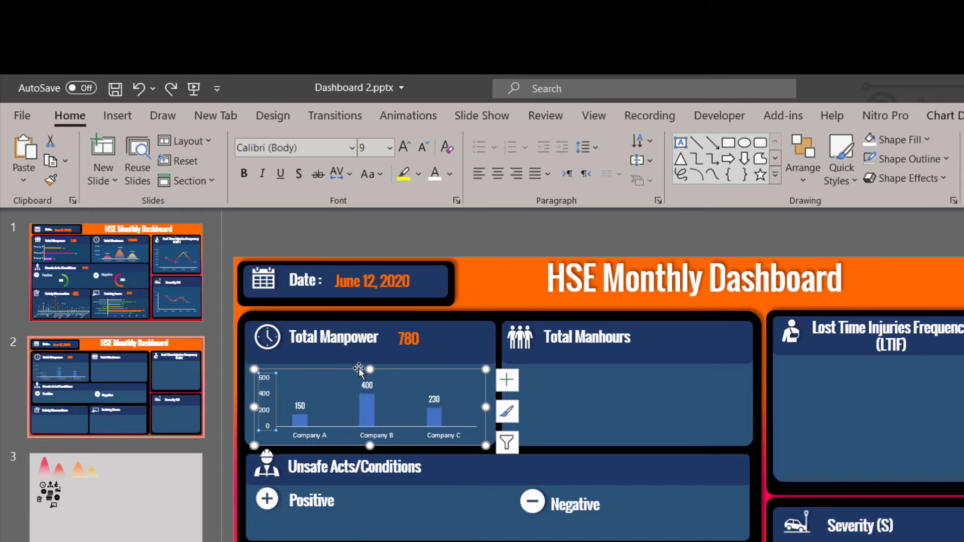
# - Extend the manpower chart upward to the card's header, and copy the pink peak shape from slide 3
pyautogui.moveTo(369, 369); pyautogui.dragTo(369, 365)
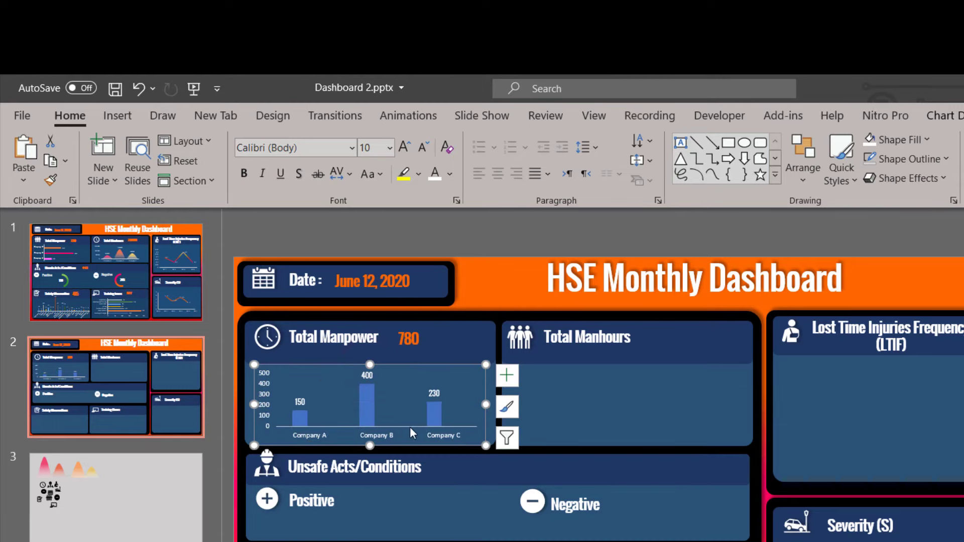
pyautogui.doubleClick(300, 422)
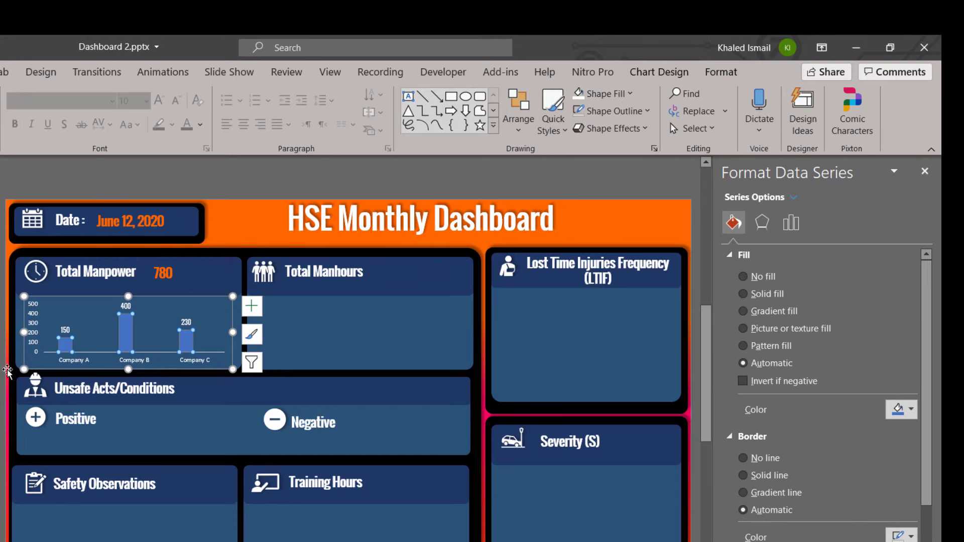
pyautogui.press('Escape')
pyautogui.press('pagedown')
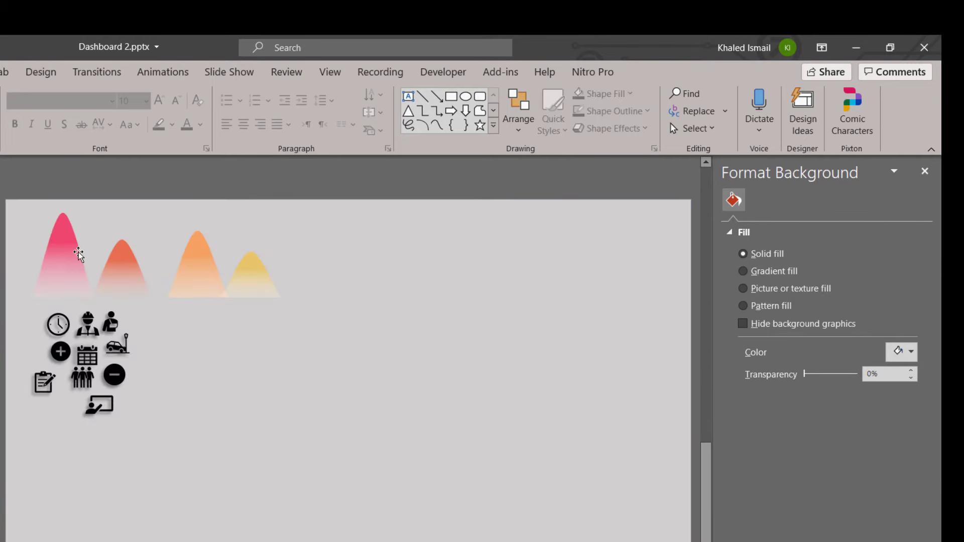
pyautogui.click(64, 255)
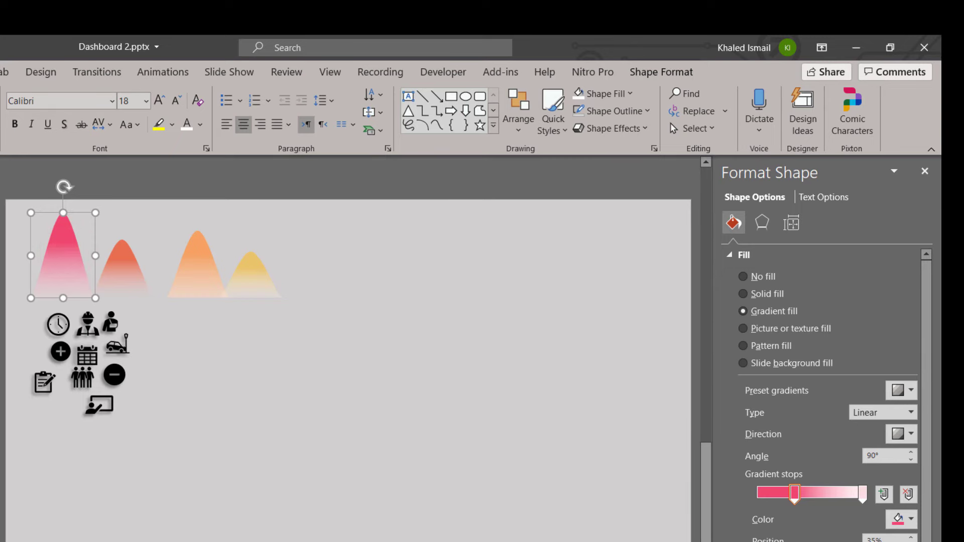
pyautogui.click(435, 295)
pyautogui.press('pagedown')
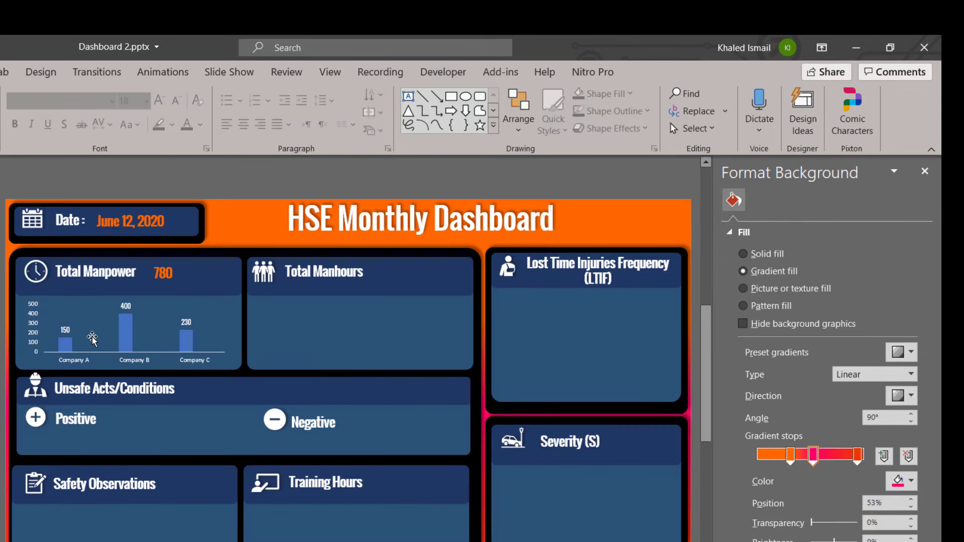
# - Fill the Company A column on slide 2 with the copied pink peak as a picture from the clipboard
pyautogui.doubleClick(73, 347)
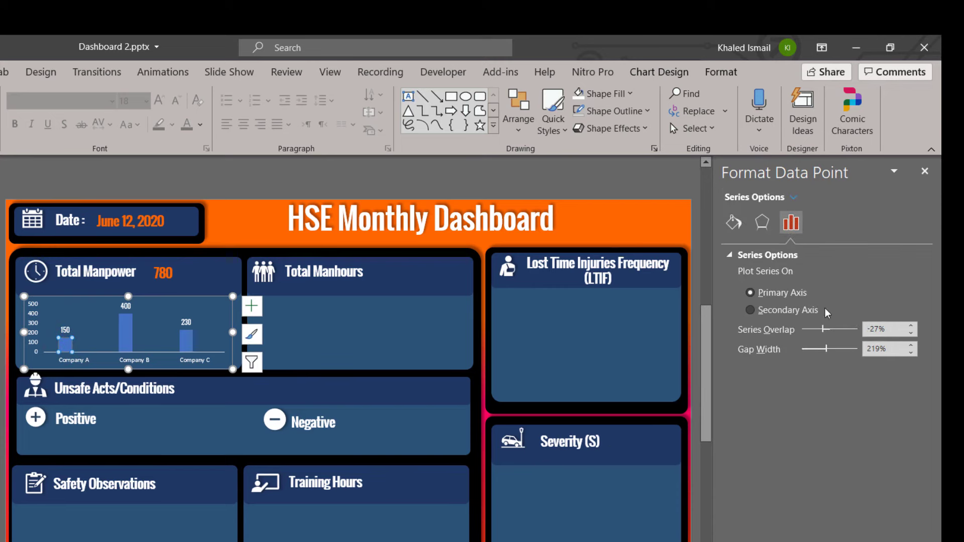
pyautogui.click(732, 222)
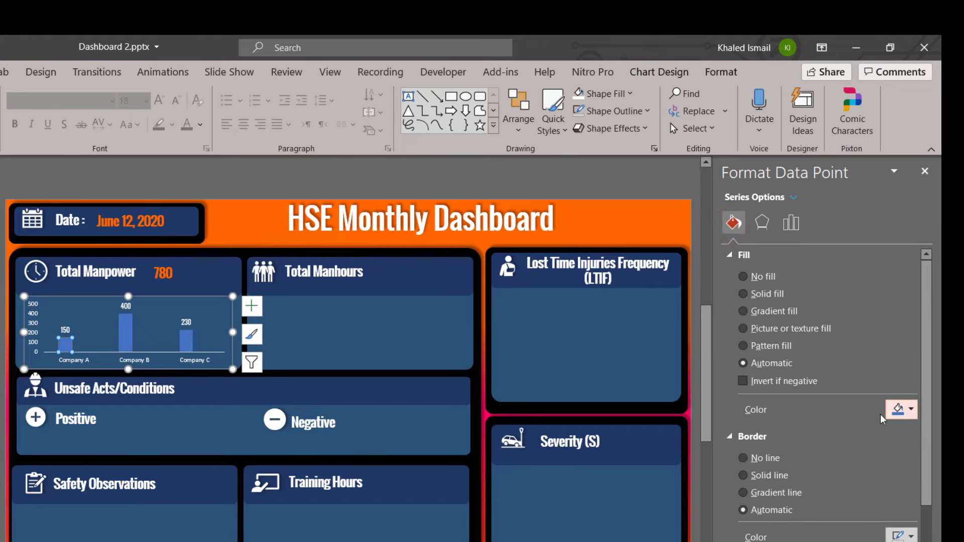
pyautogui.click(789, 330)
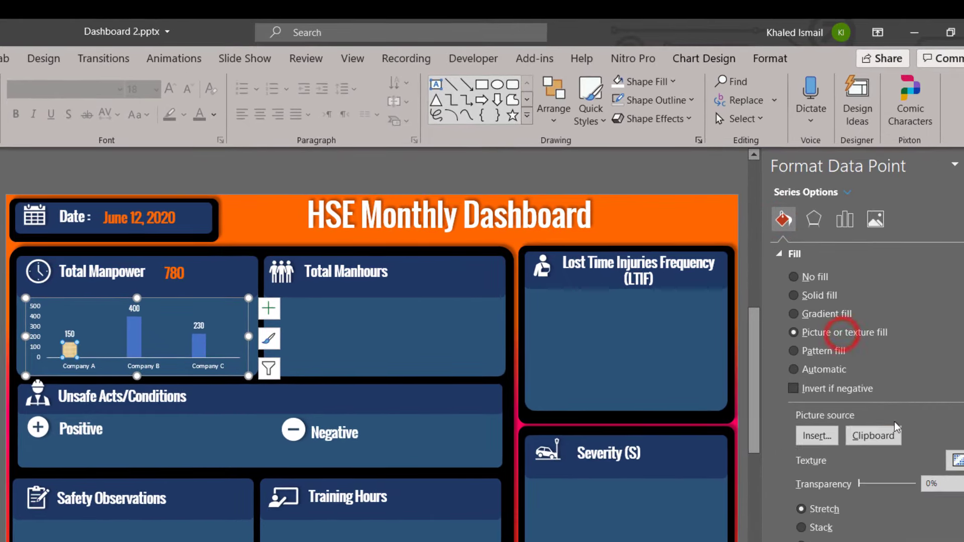
pyautogui.click(873, 435)
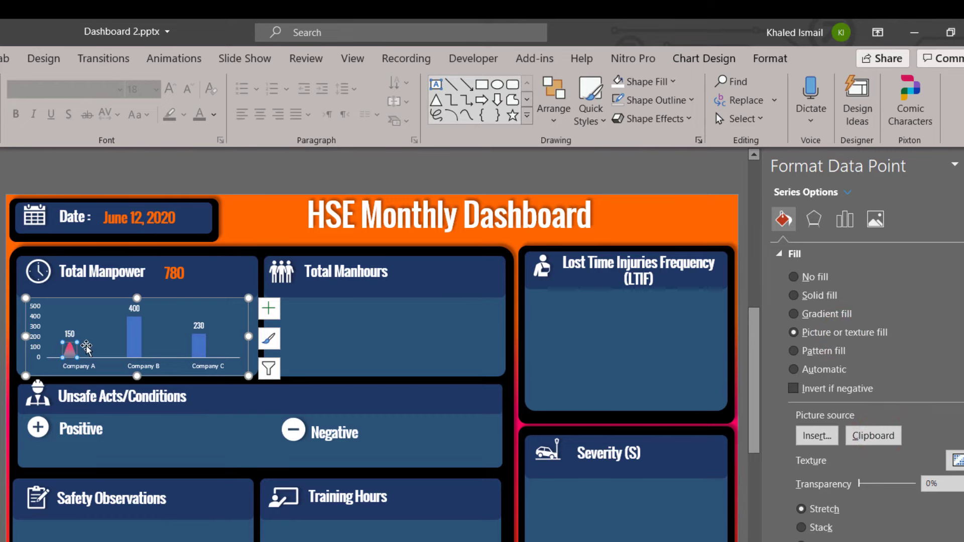
# - Copy the red-orange peak shape from slide 3, and apply a picture fill to the Company B column
pyautogui.click(134, 339)
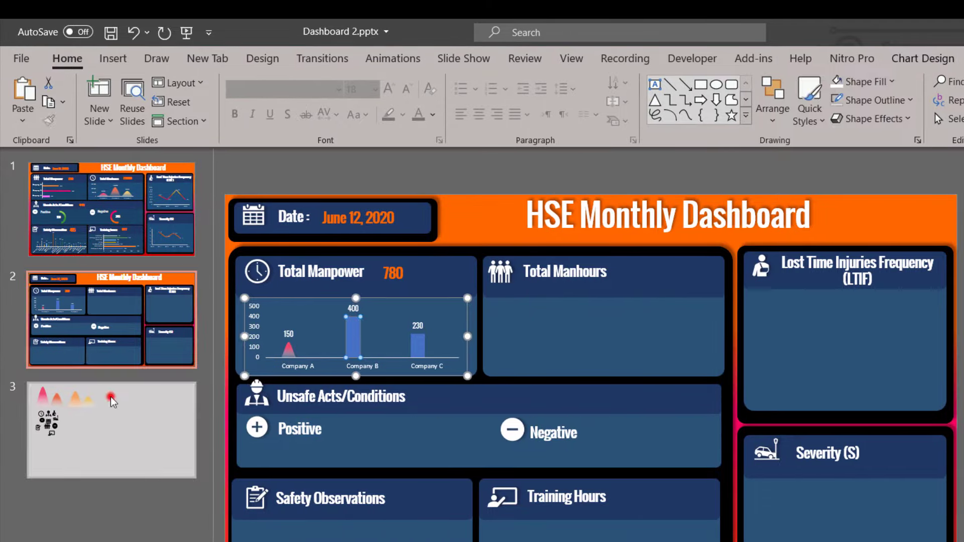
pyautogui.click(109, 396)
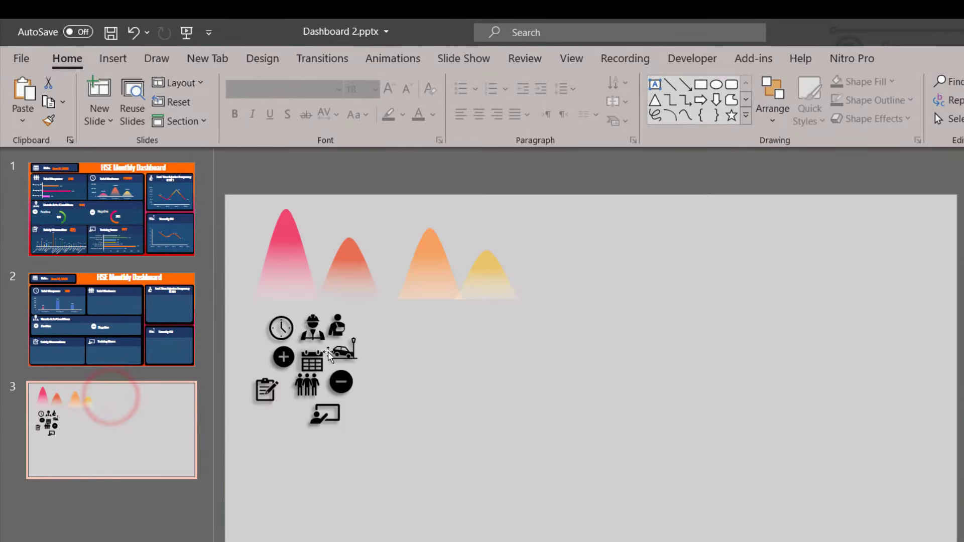
pyautogui.click(359, 261)
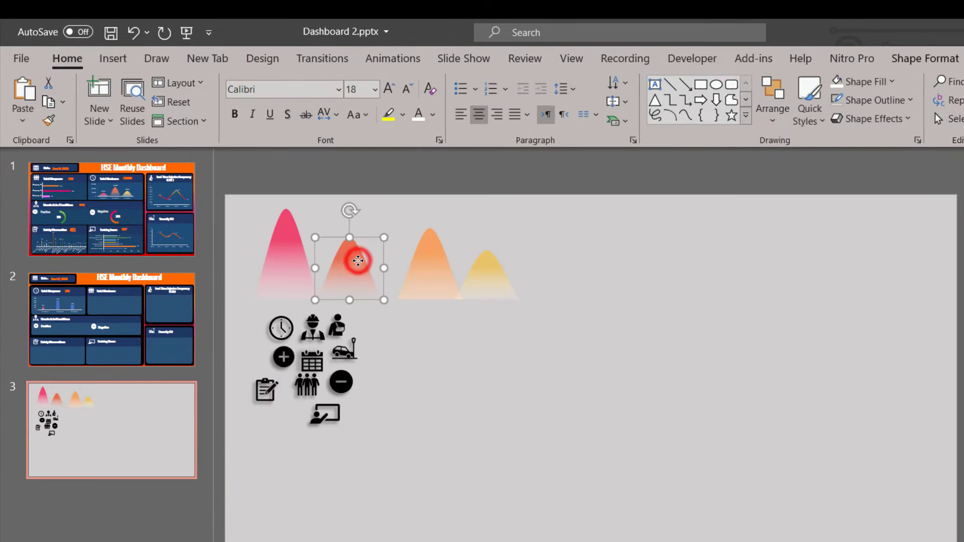
pyautogui.click(125, 340)
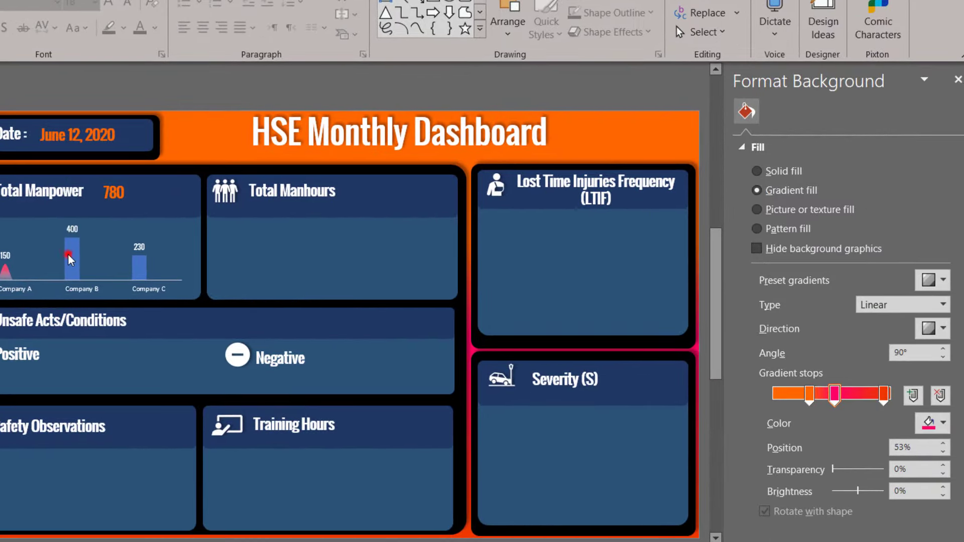
pyautogui.click(211, 296)
pyautogui.click(747, 137)
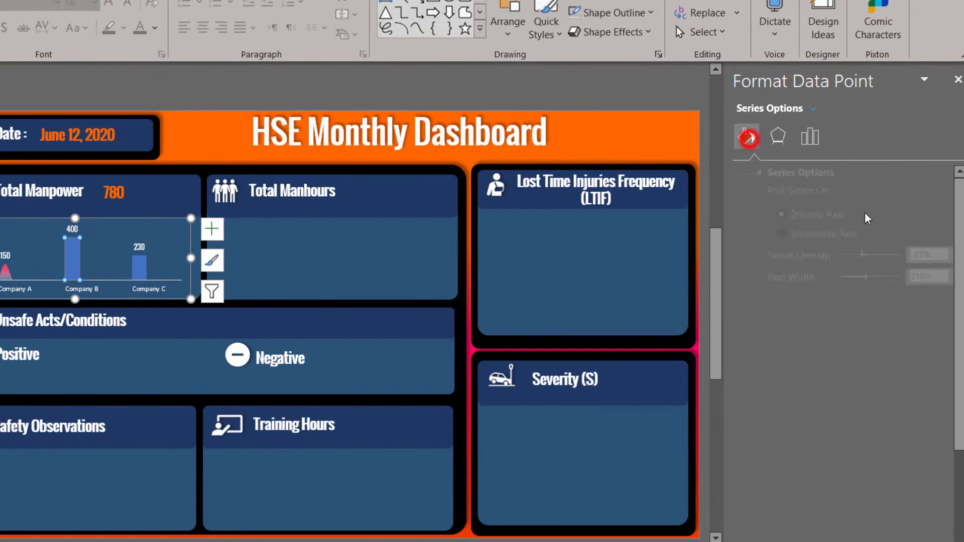
pyautogui.click(929, 344)
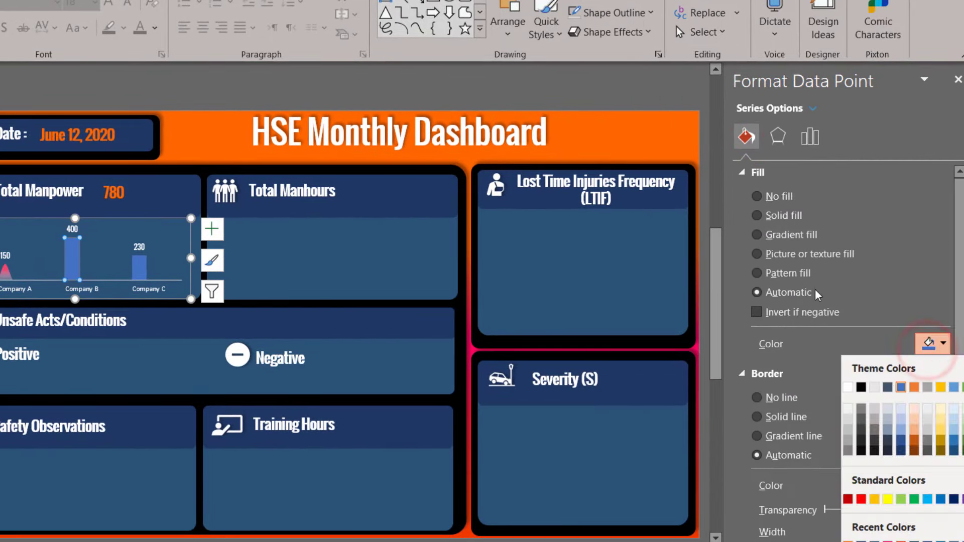
pyautogui.click(809, 255)
pyautogui.click(809, 254)
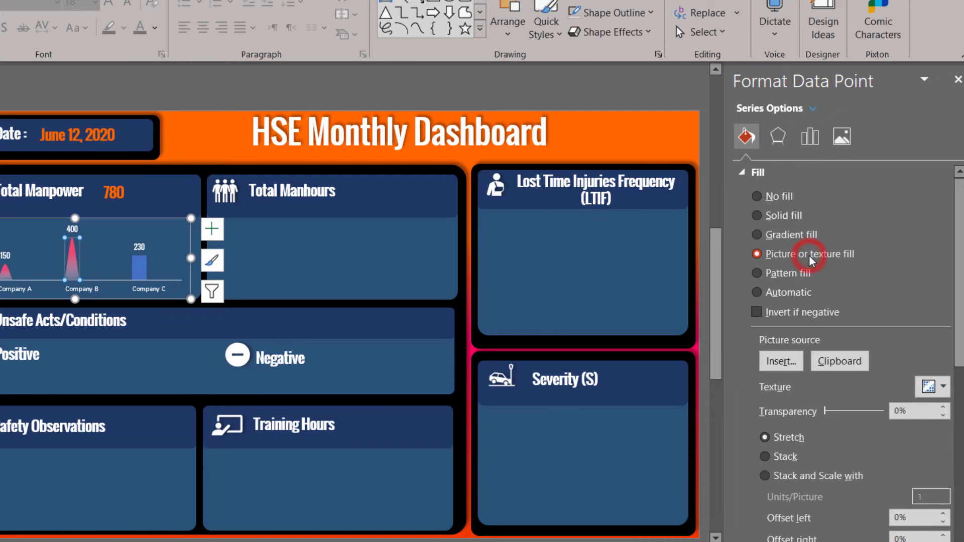
# - Copy the orange peak shape from slide 3, and use it as the clipboard picture fill for the Company C column
pyautogui.click(137, 271)
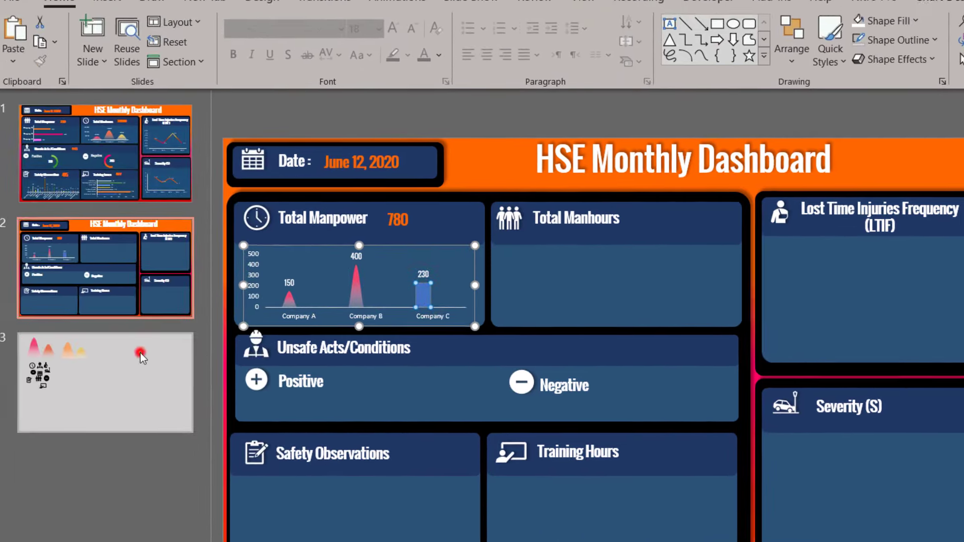
pyautogui.click(140, 353)
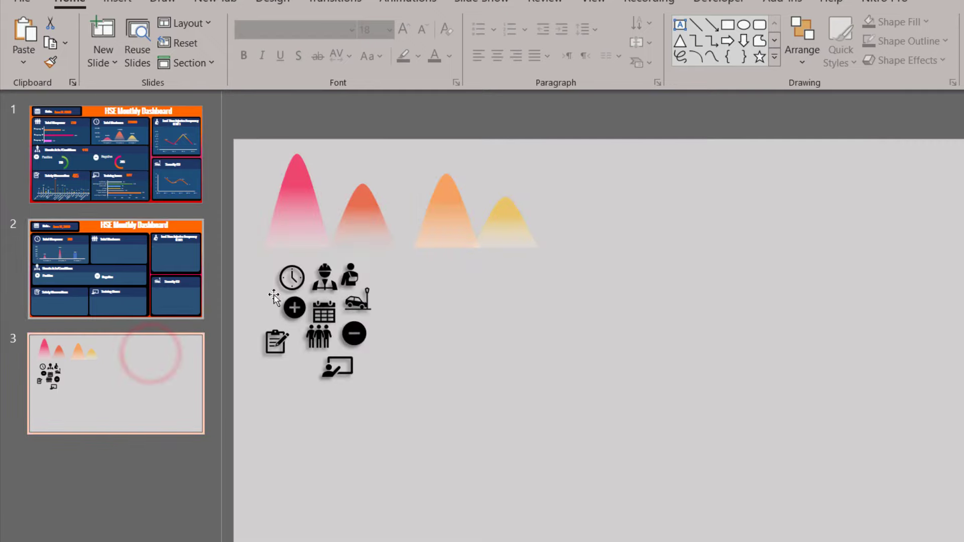
pyautogui.click(448, 214)
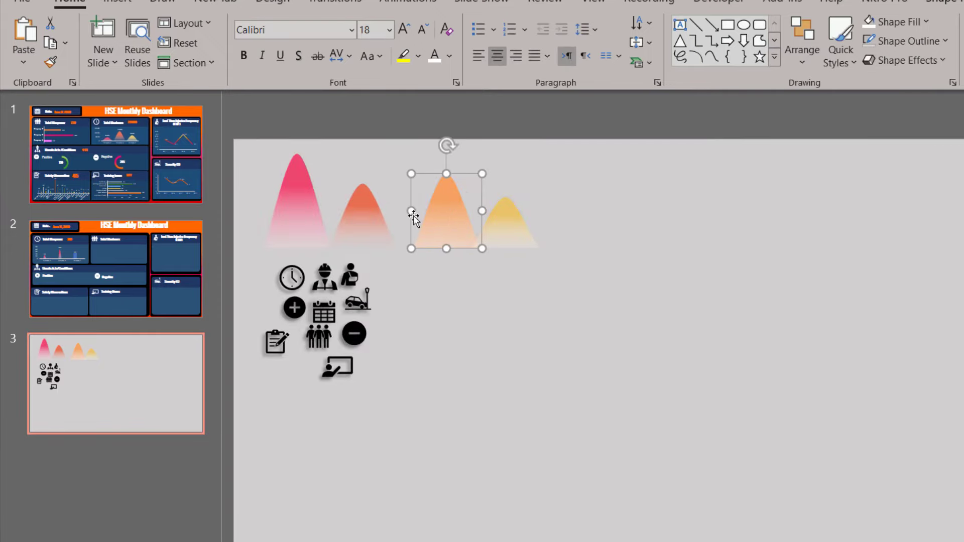
pyautogui.click(134, 260)
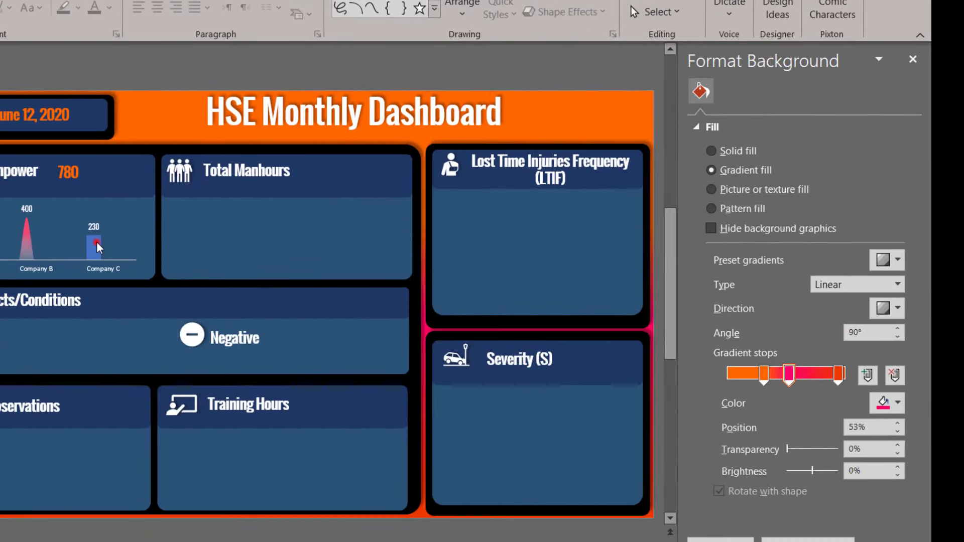
pyautogui.doubleClick(97, 245)
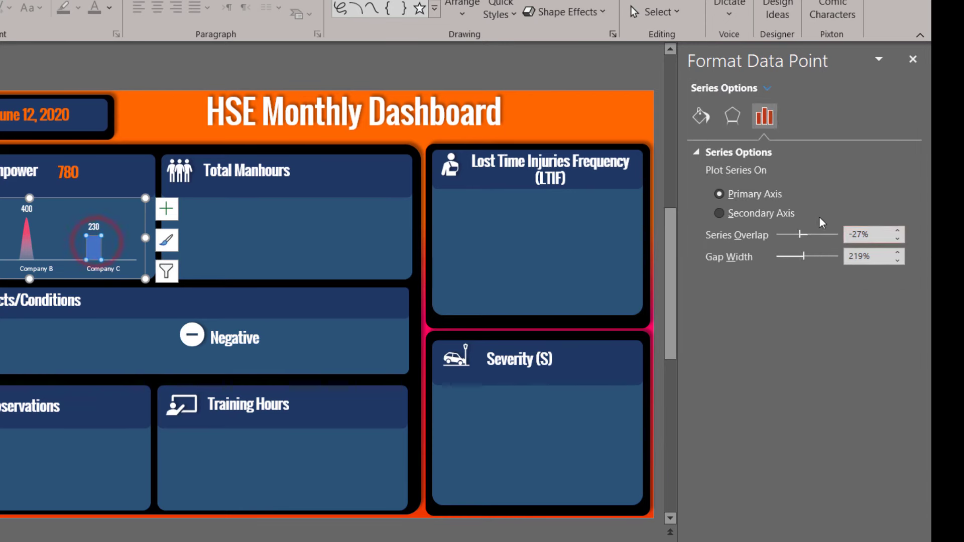
pyautogui.click(700, 116)
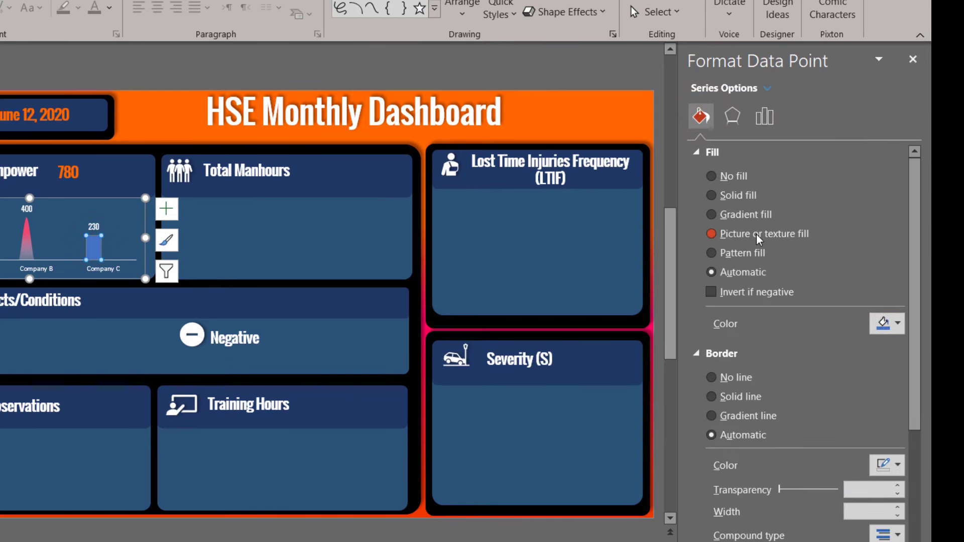
pyautogui.click(756, 235)
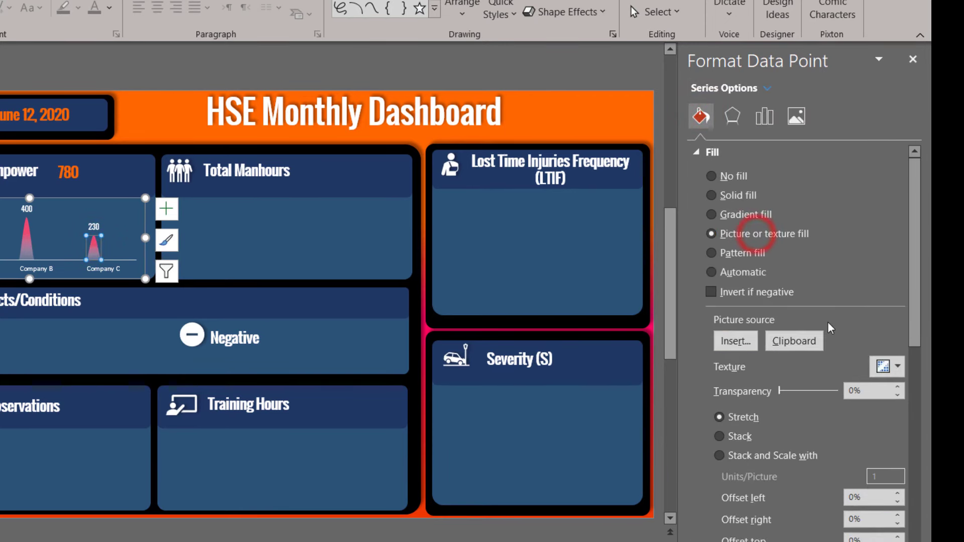
pyautogui.click(785, 345)
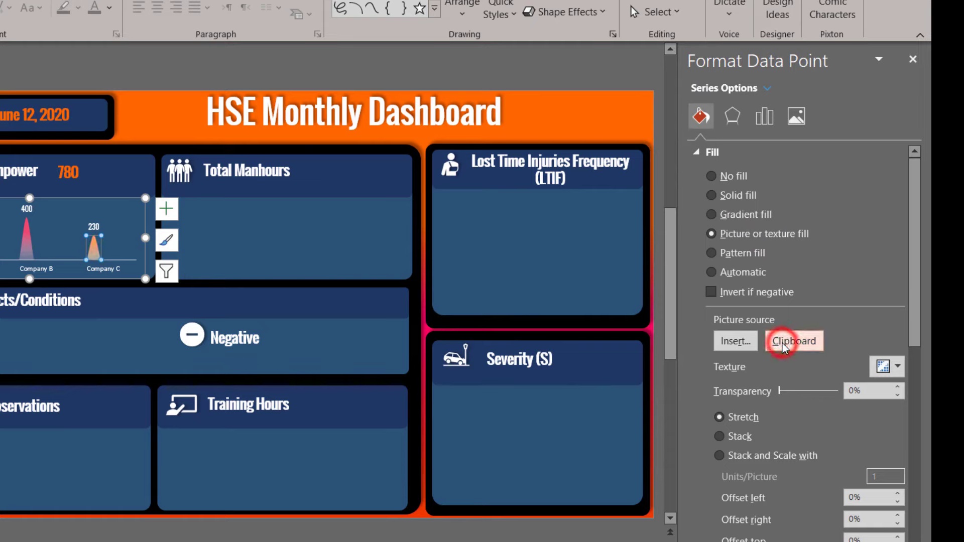
# - Extend the manpower chart slightly upward toward the Total Manpower header
pyautogui.click(765, 117)
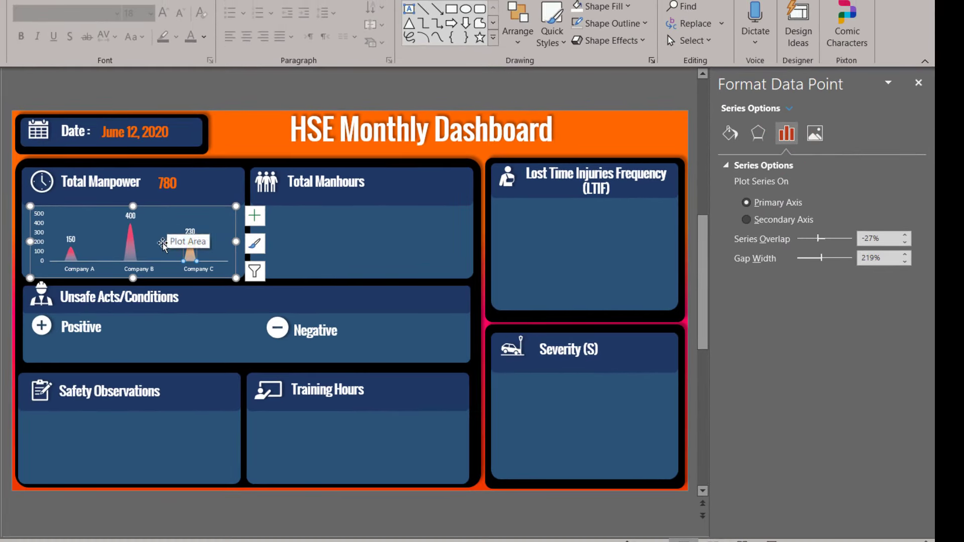
pyautogui.click(162, 244)
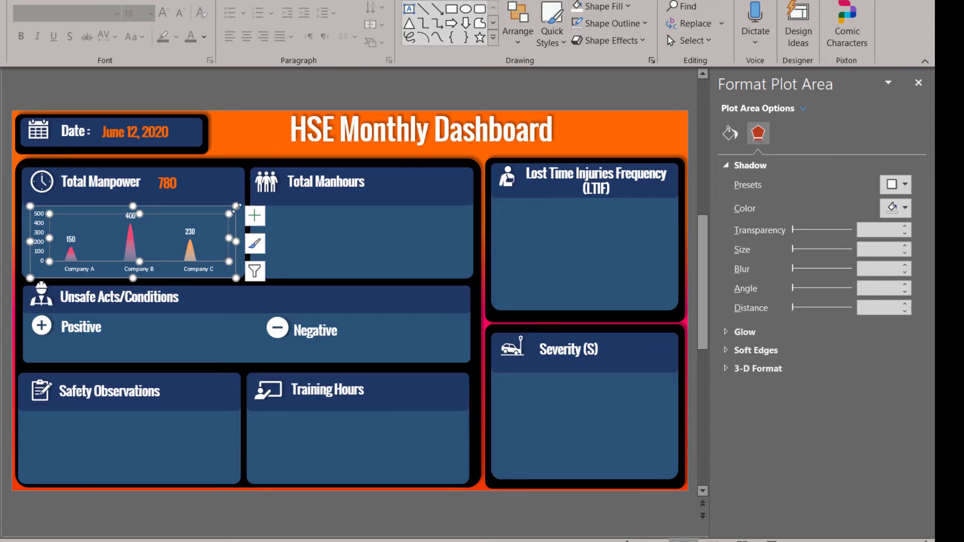
pyautogui.moveTo(237, 206); pyautogui.dragTo(236, 199)
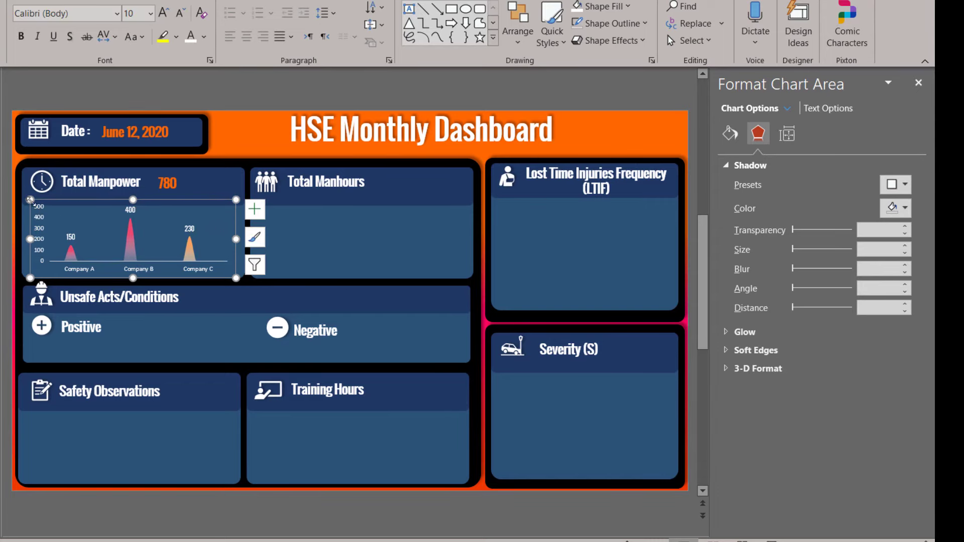
pyautogui.moveTo(30, 199); pyautogui.dragTo(30, 199)
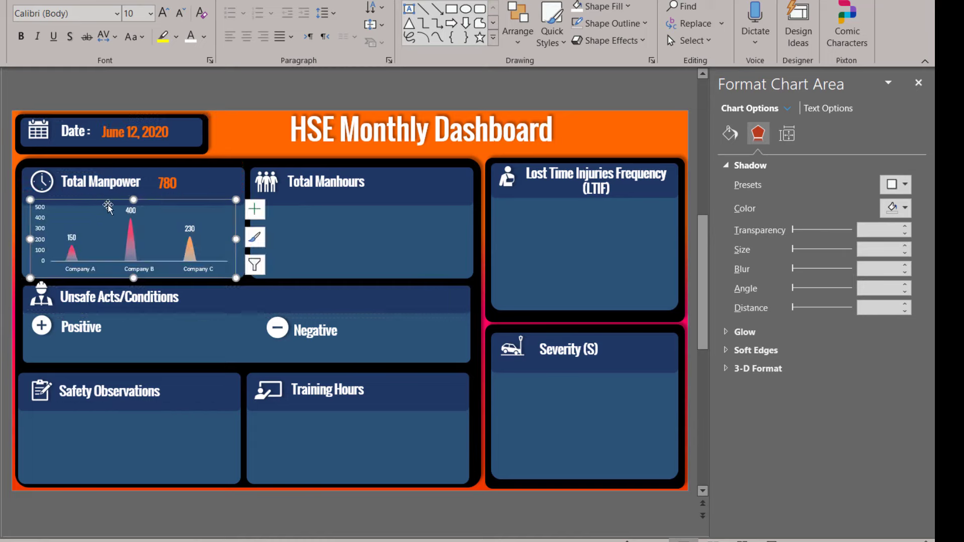
# - Widen the manpower chart's peaks by setting the series overlap to 89% and the gap width to 1%
pyautogui.click(132, 245)
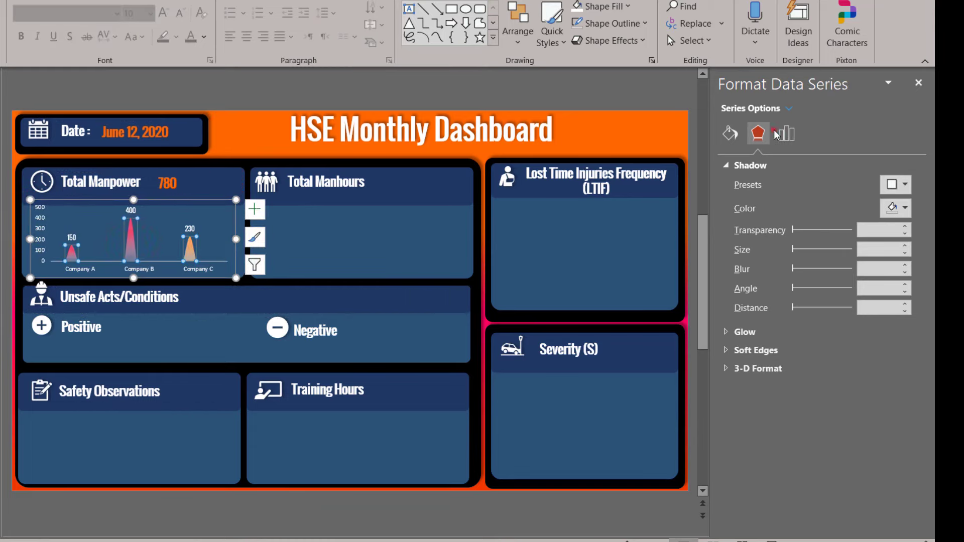
pyautogui.click(786, 133)
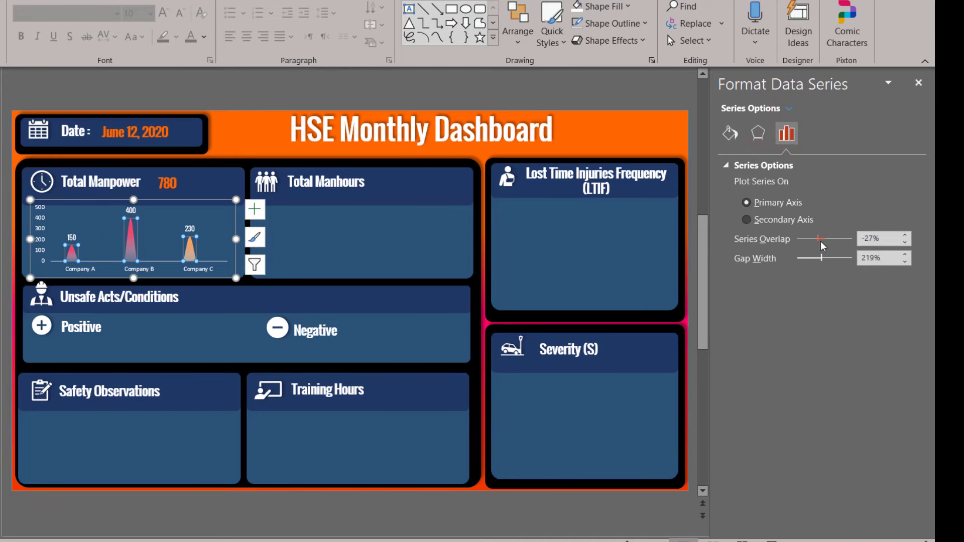
pyautogui.moveTo(817, 240); pyautogui.dragTo(802, 242)
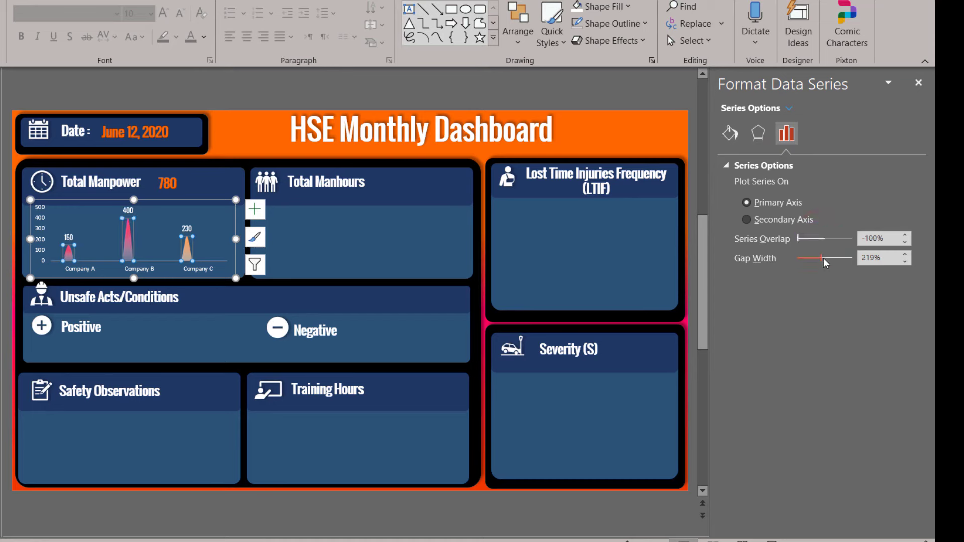
pyautogui.moveTo(826, 264); pyautogui.dragTo(808, 263)
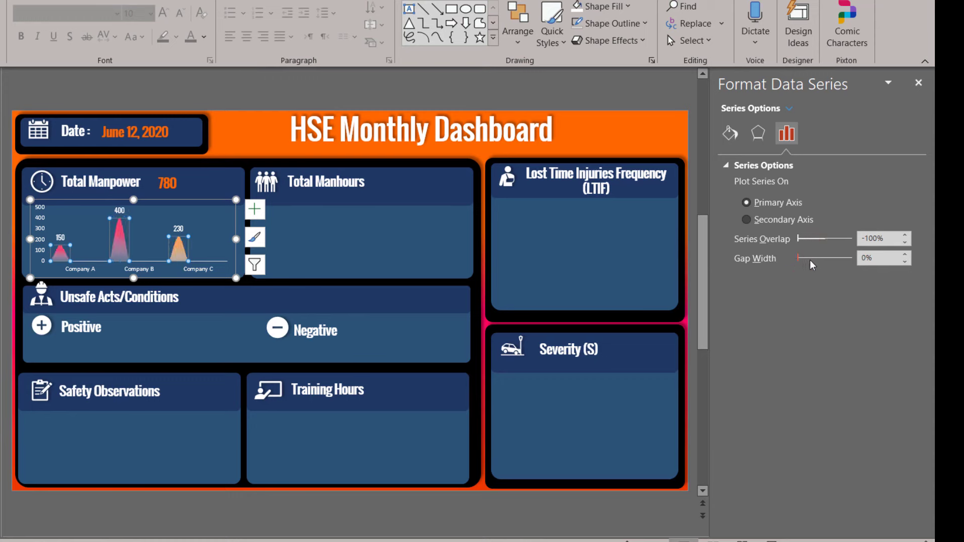
pyautogui.moveTo(801, 242); pyautogui.dragTo(821, 242)
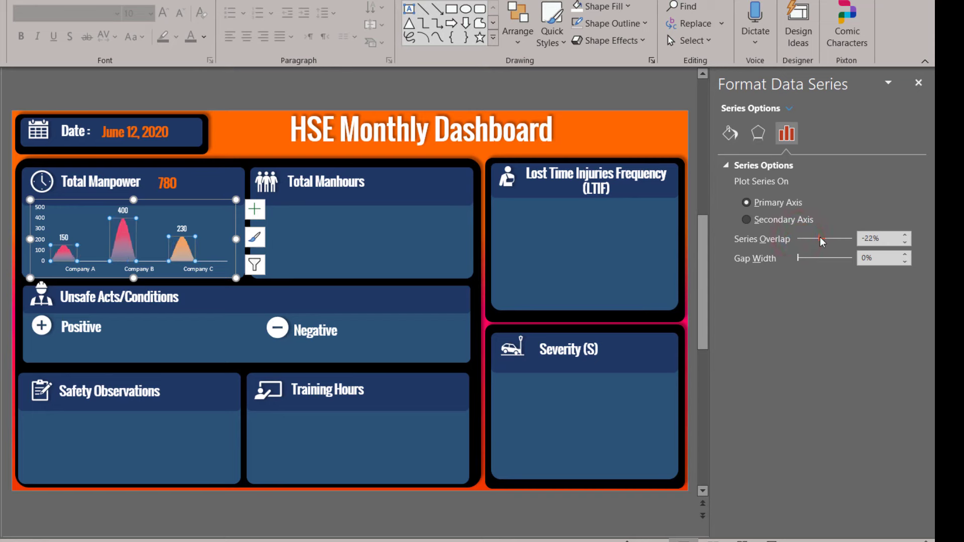
pyautogui.click(906, 235)
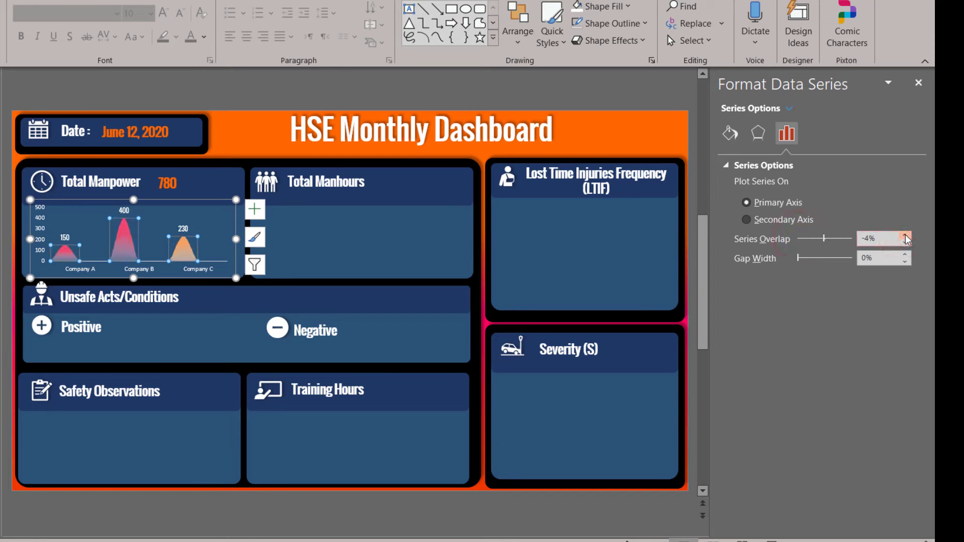
pyautogui.click(906, 236)
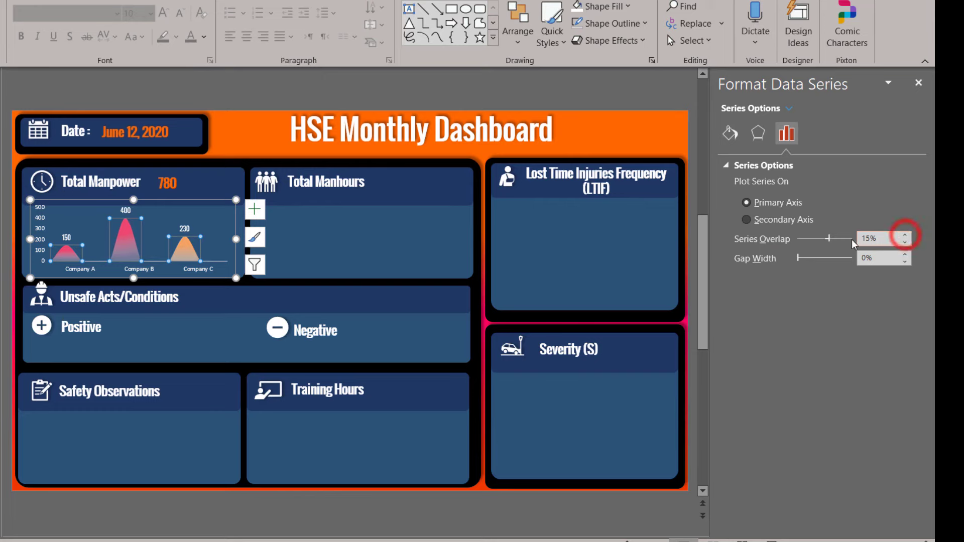
pyautogui.moveTo(829, 238); pyautogui.dragTo(852, 243)
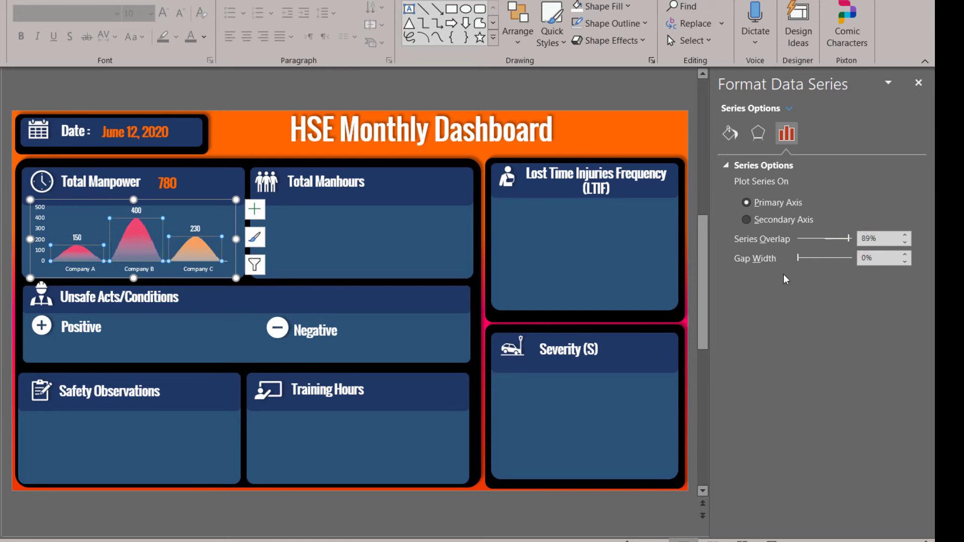
pyautogui.click(907, 256)
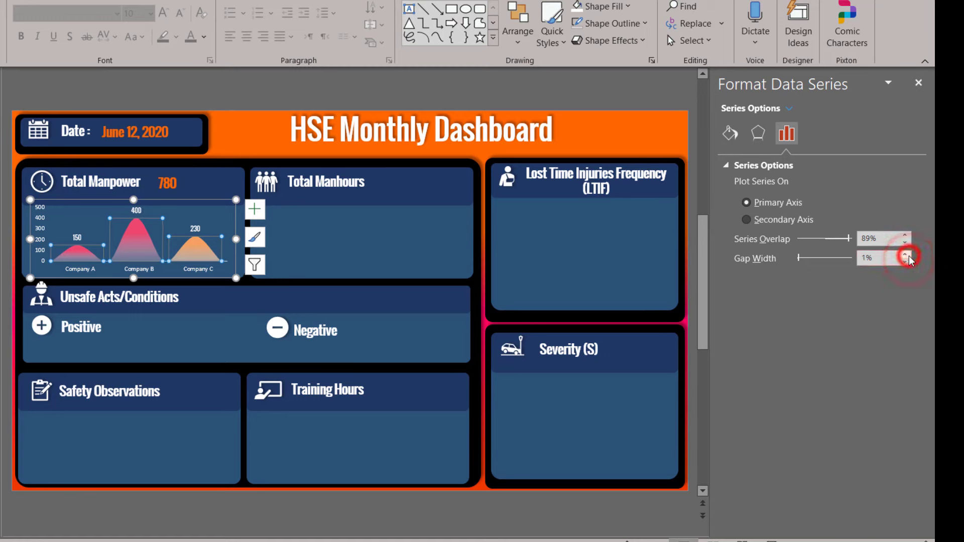
pyautogui.click(773, 365)
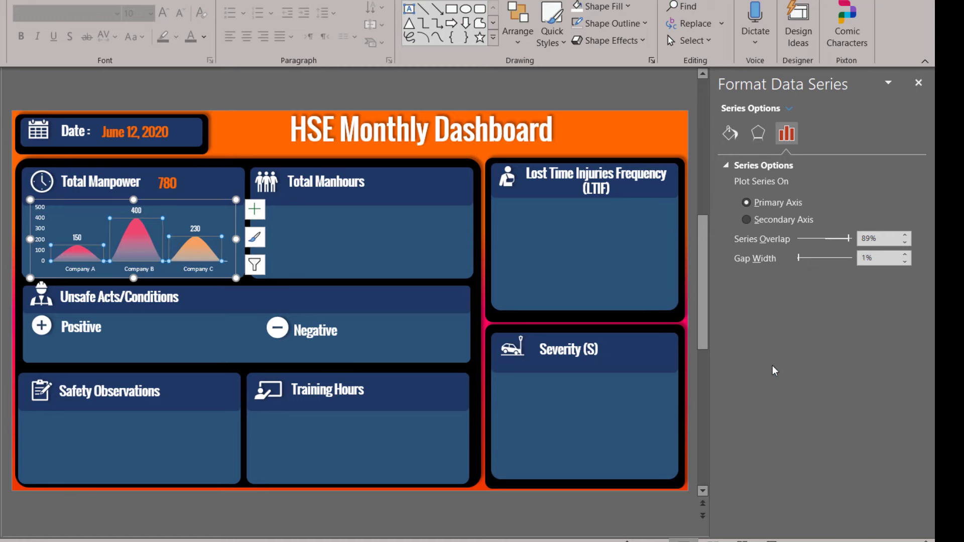
pyautogui.click(182, 190)
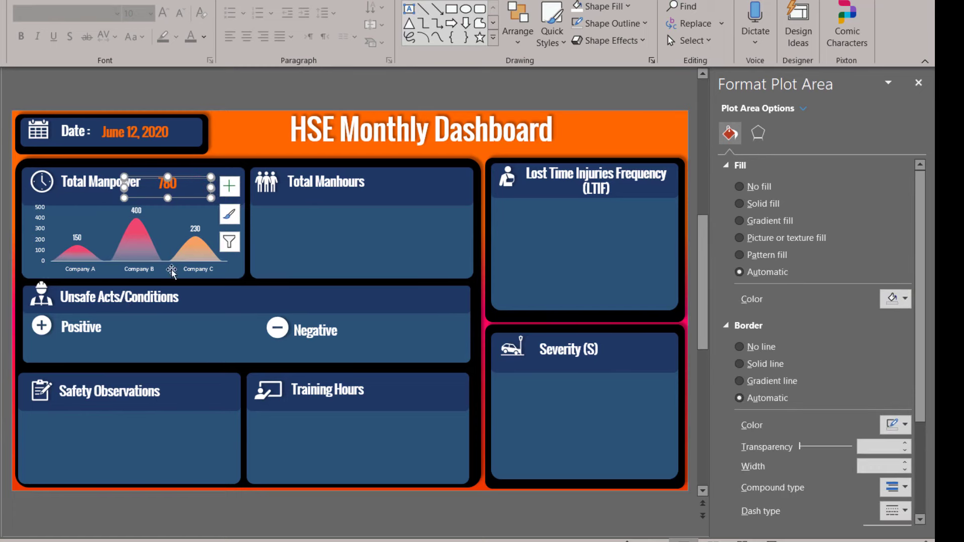
pyautogui.click(318, 252)
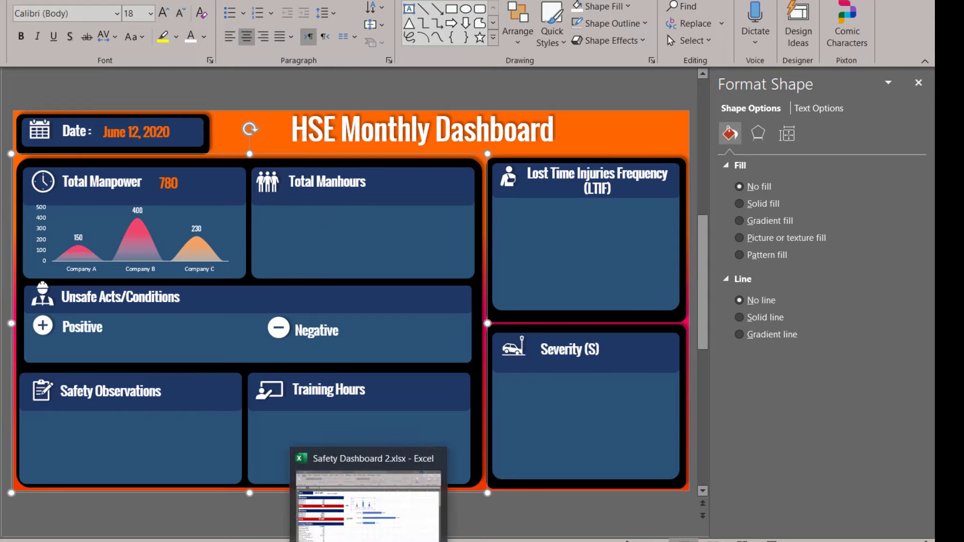
# - Copy the manhours total from Safety Dashboard 2.xlsx in Excel, and place it beside the Total Manhours title on the PowerPoint slide
pyautogui.click(370, 539)
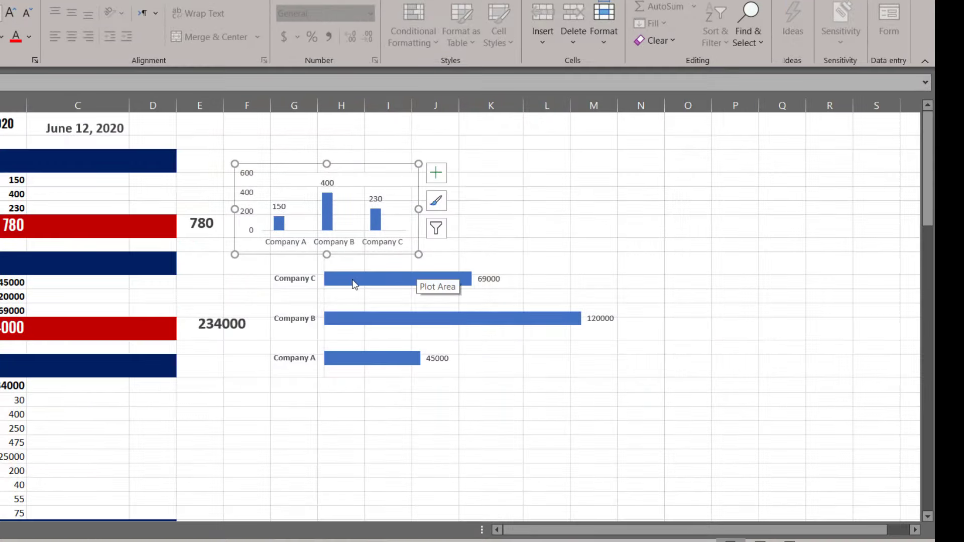
pyautogui.click(354, 283)
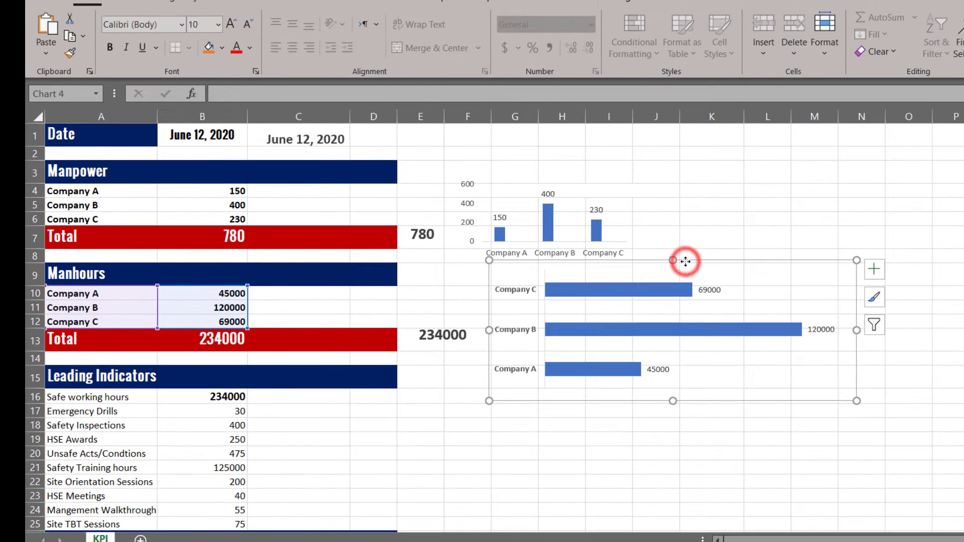
pyautogui.click(452, 337)
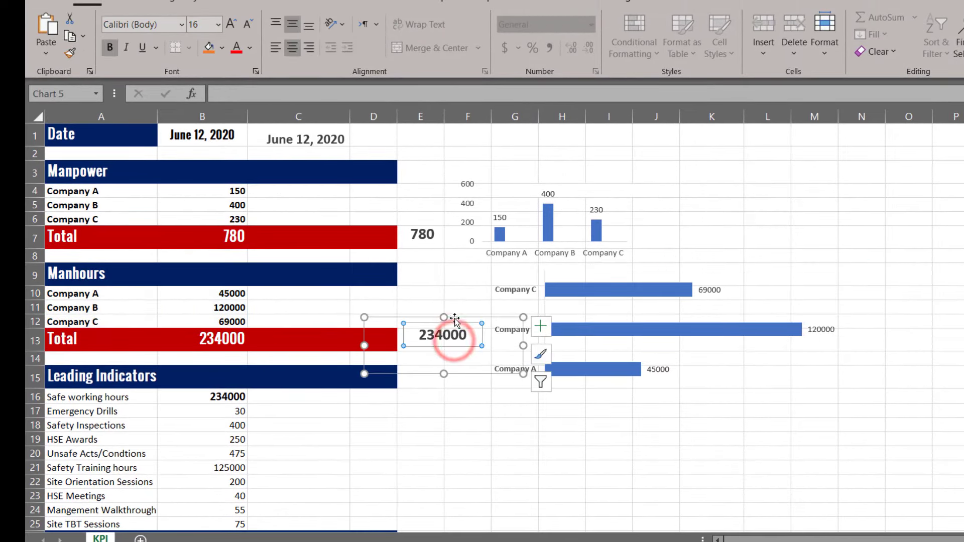
pyautogui.click(456, 319)
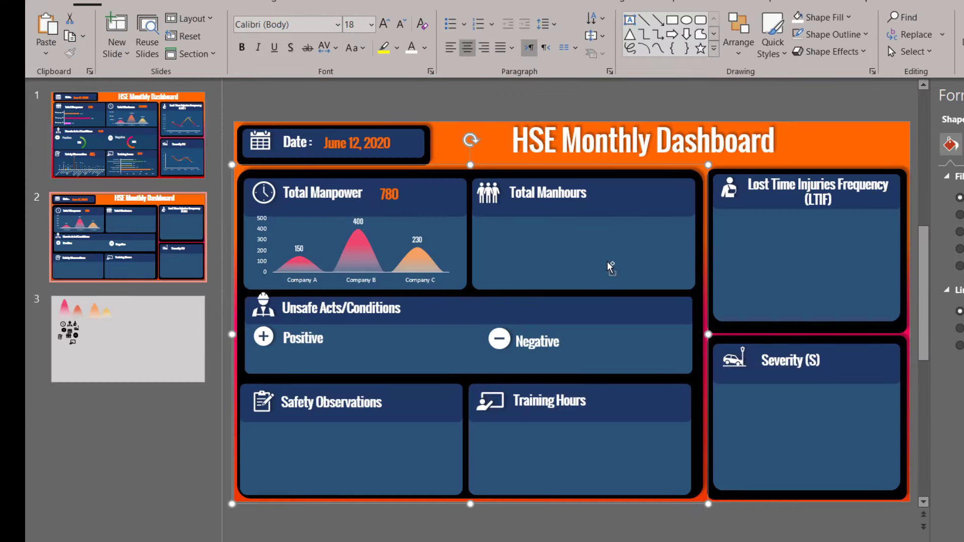
pyautogui.hotkey('ctrl', 'v')
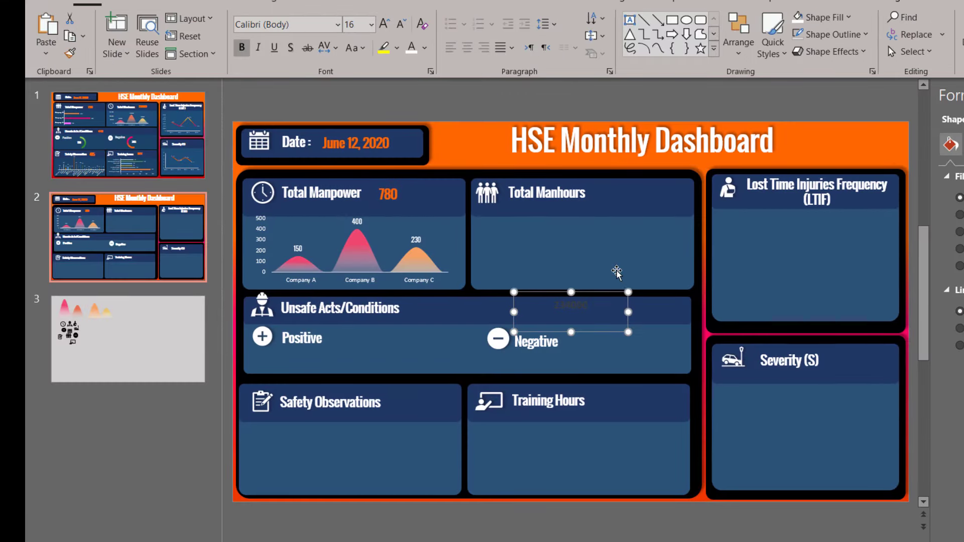
pyautogui.moveTo(592, 293); pyautogui.dragTo(645, 180)
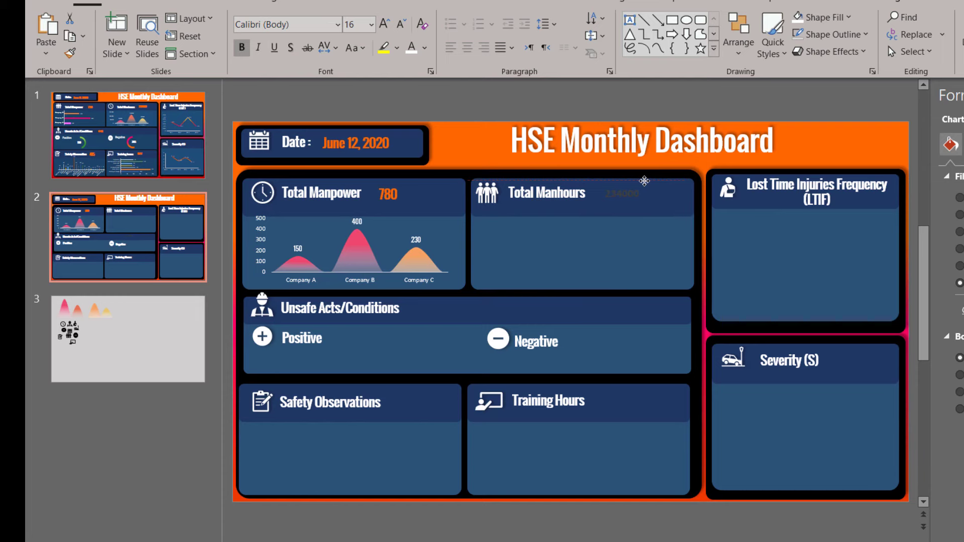
pyautogui.moveTo(645, 187); pyautogui.dragTo(644, 187)
pyautogui.click(644, 184)
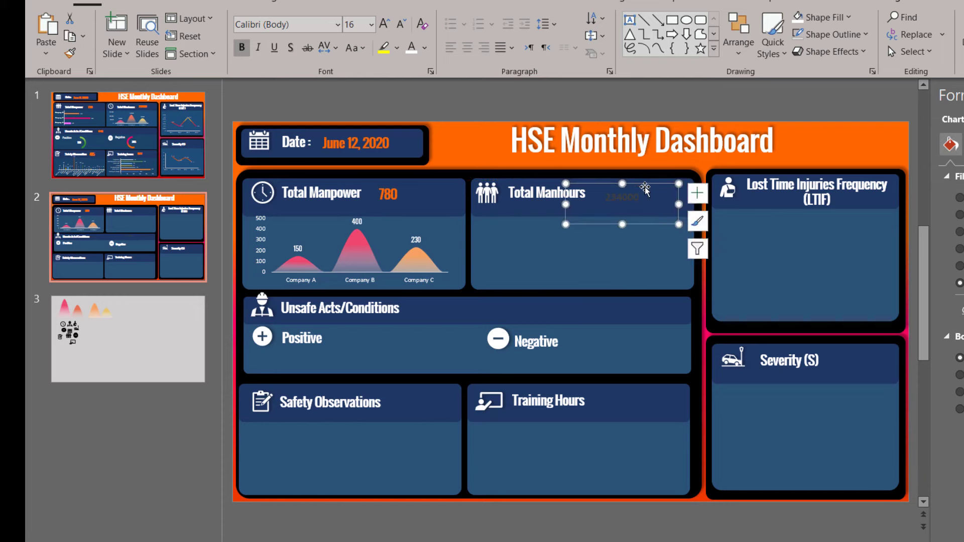
# - Color the manhours total orange, enlarge its text by three size increments, and align it with the Total Manhours title
pyautogui.click(412, 47)
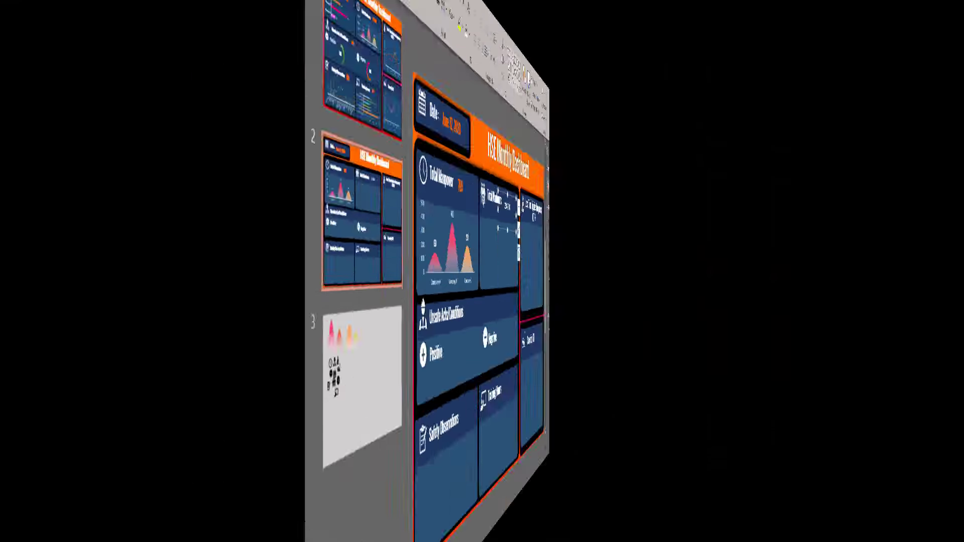
pyautogui.click(425, 47)
pyautogui.click(410, 227)
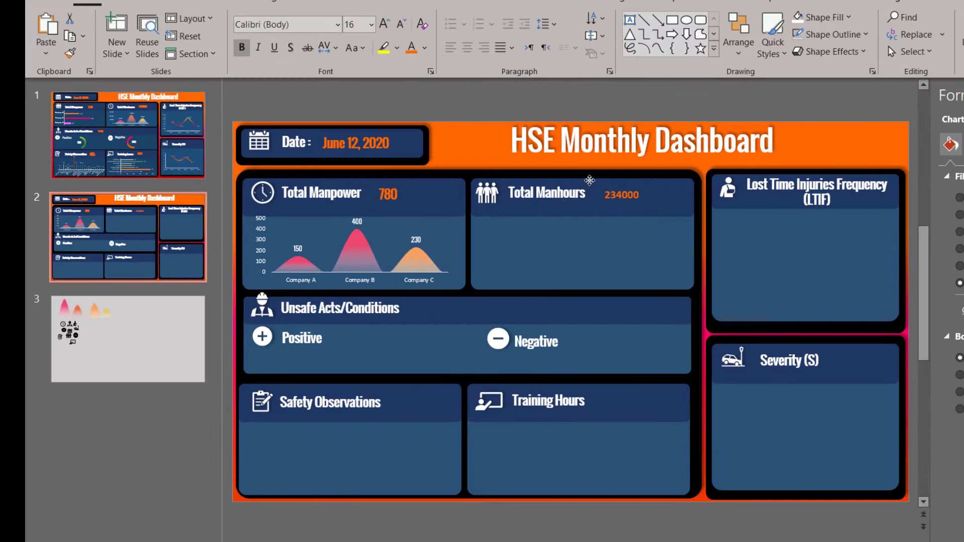
pyautogui.click(595, 221)
pyautogui.hotkey('ctrl', 'shift', '.')
pyautogui.hotkey('ctrl', 'shift', '.')
pyautogui.hotkey('ctrl', 'shift', '.')
pyautogui.click(594, 221)
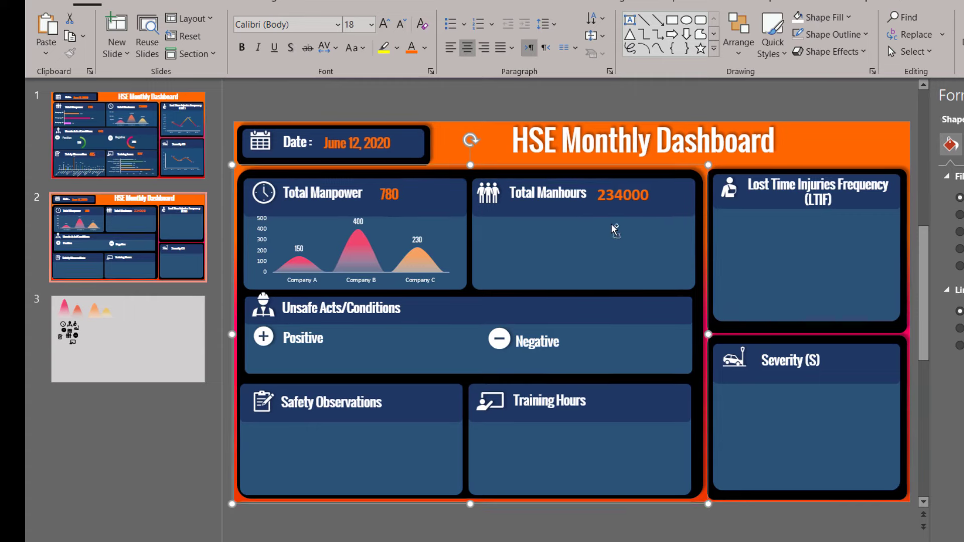
pyautogui.moveTo(643, 180); pyautogui.dragTo(643, 177)
# - Copy the manhours bar chart from the Excel workbook, and fit it inside the Total Manhours card on the PowerPoint slide
pyautogui.hotkey('alt', 'Tab')
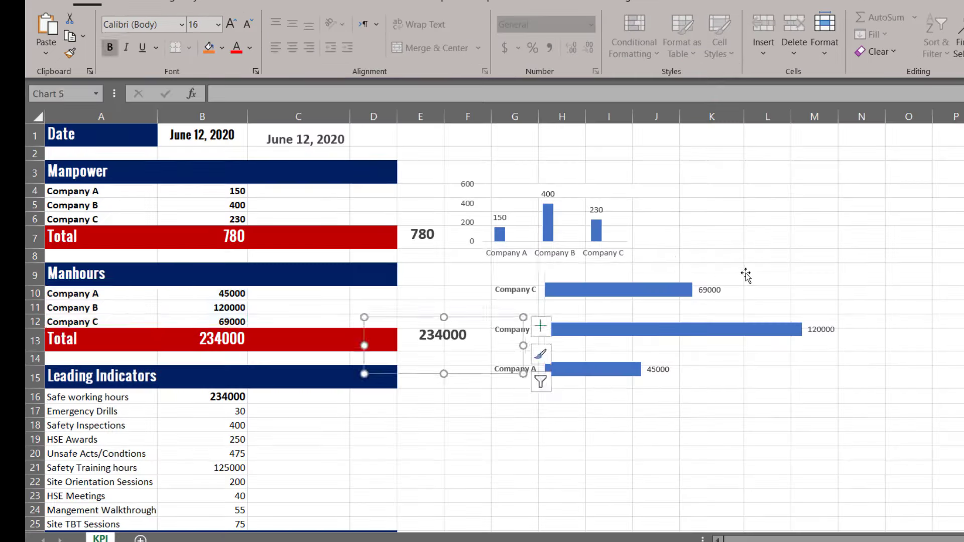
pyautogui.click(745, 273)
pyautogui.hotkey('ctrl', 'c')
pyautogui.hotkey('alt', 'Tab')
pyautogui.hotkey('ctrl', 'v')
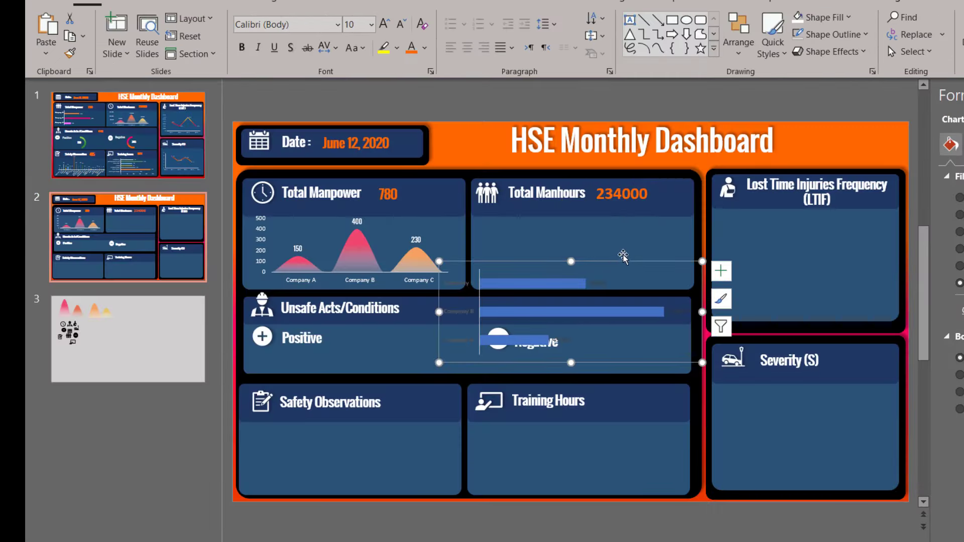
pyautogui.moveTo(622, 254); pyautogui.dragTo(620, 225)
# - Select the company labels on the manhours chart's vertical axis and toggle their bold formatting
pyautogui.click(485, 257)
pyautogui.click(242, 47)
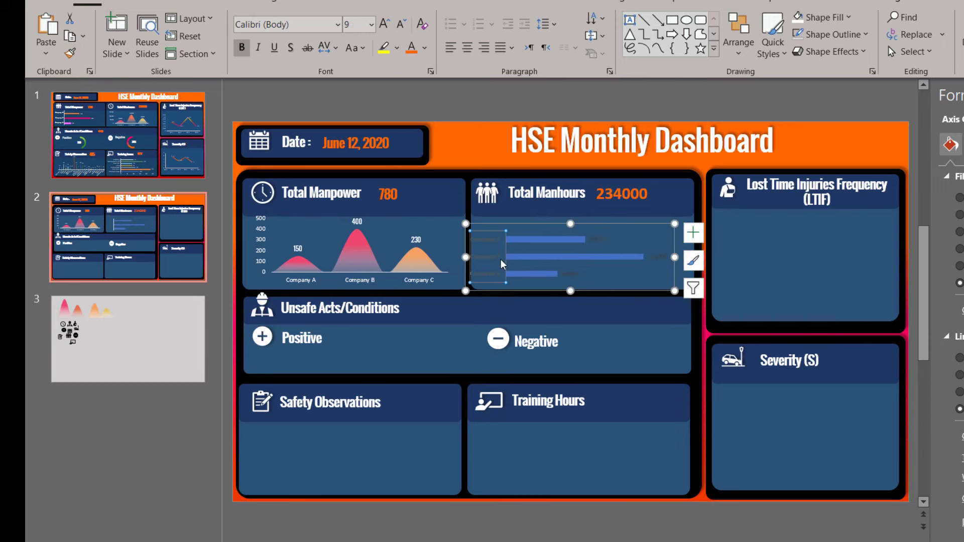